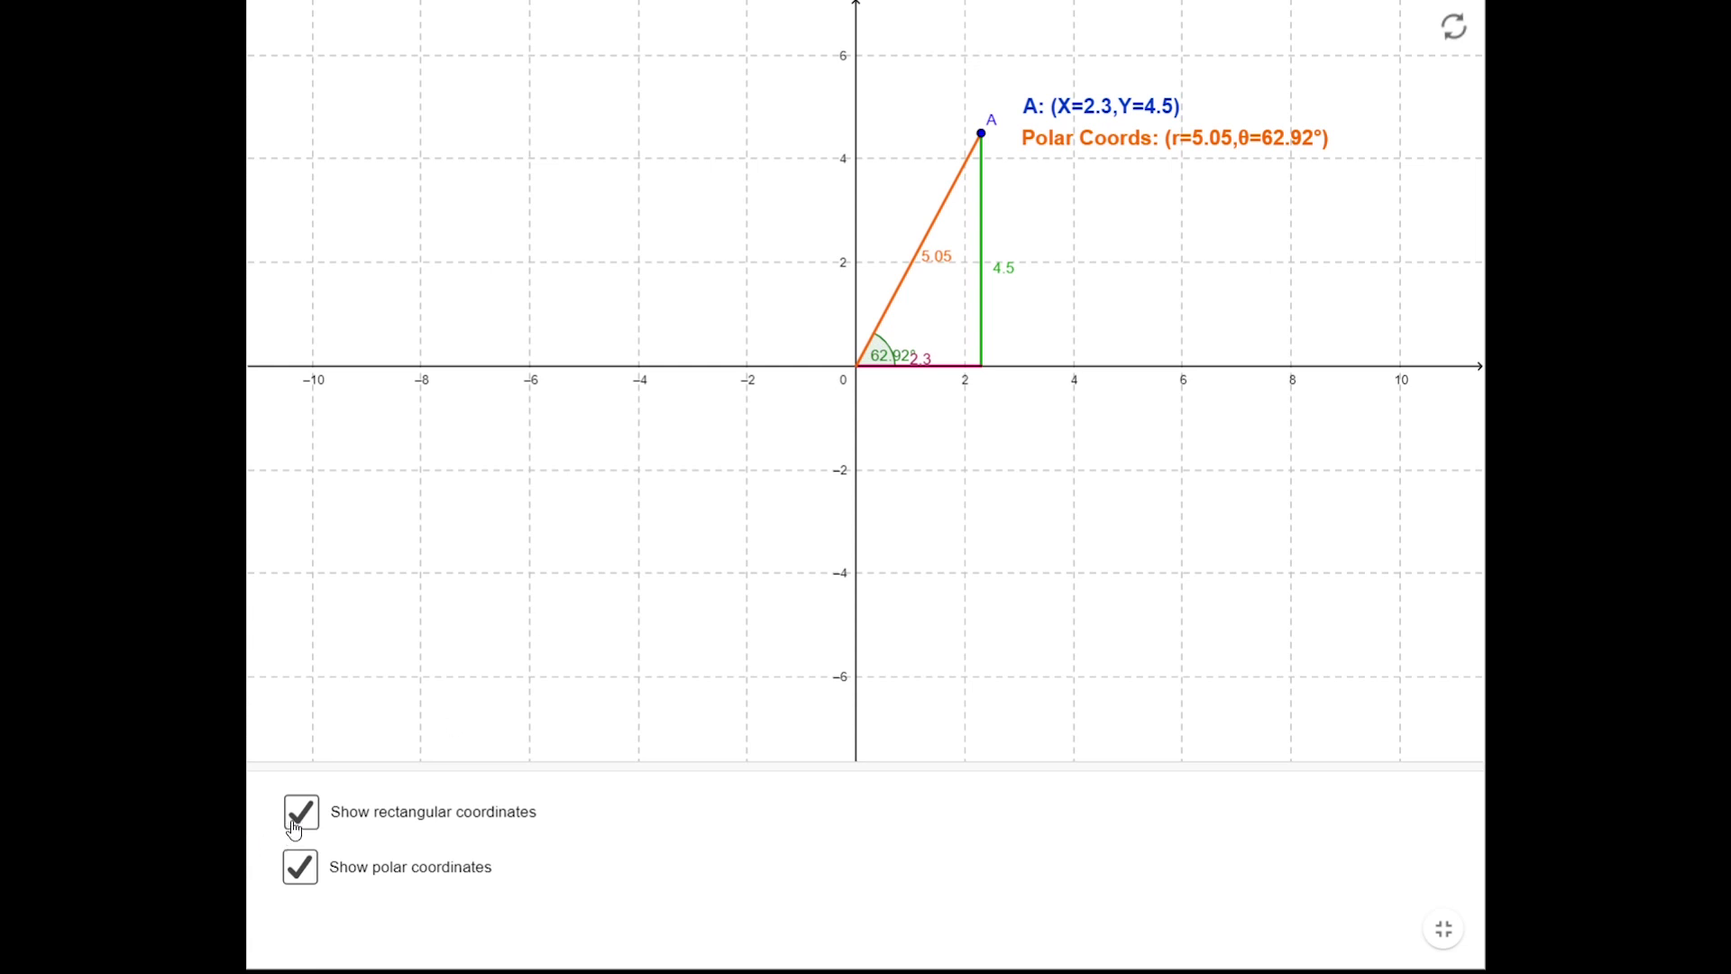
Step: Place point A at (4, 4) and switch its display from rectangular to polar coordinates
click(297, 822)
click(340, 866)
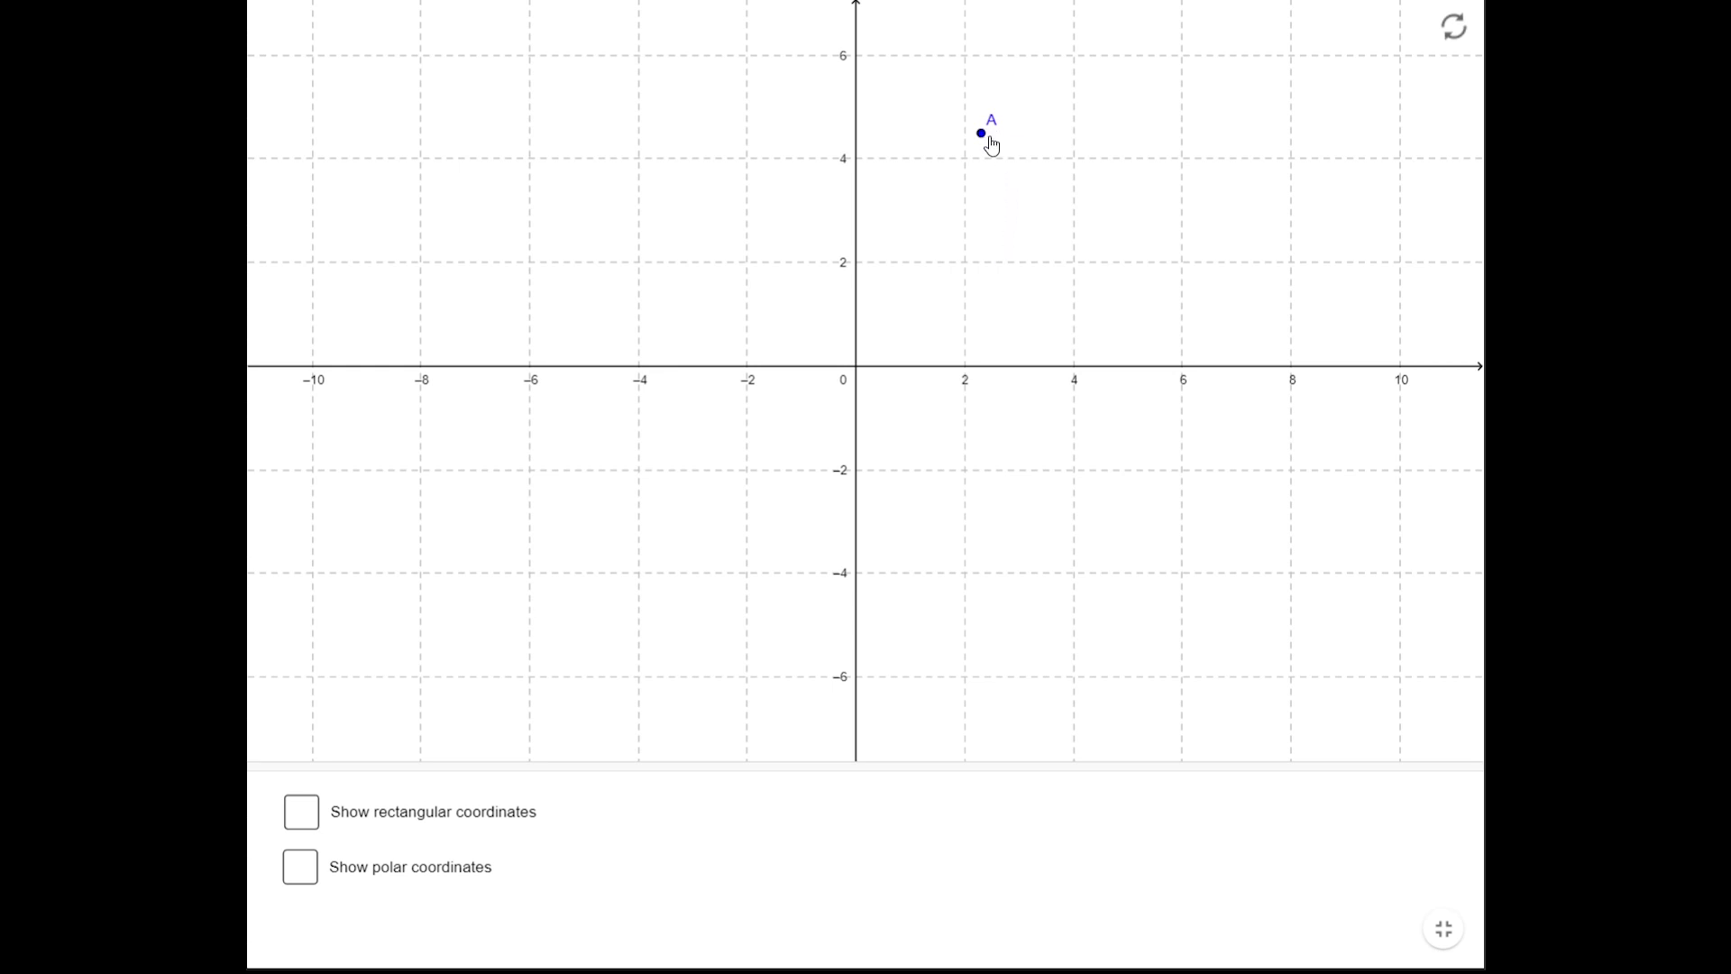
drag(991, 140, 1079, 162)
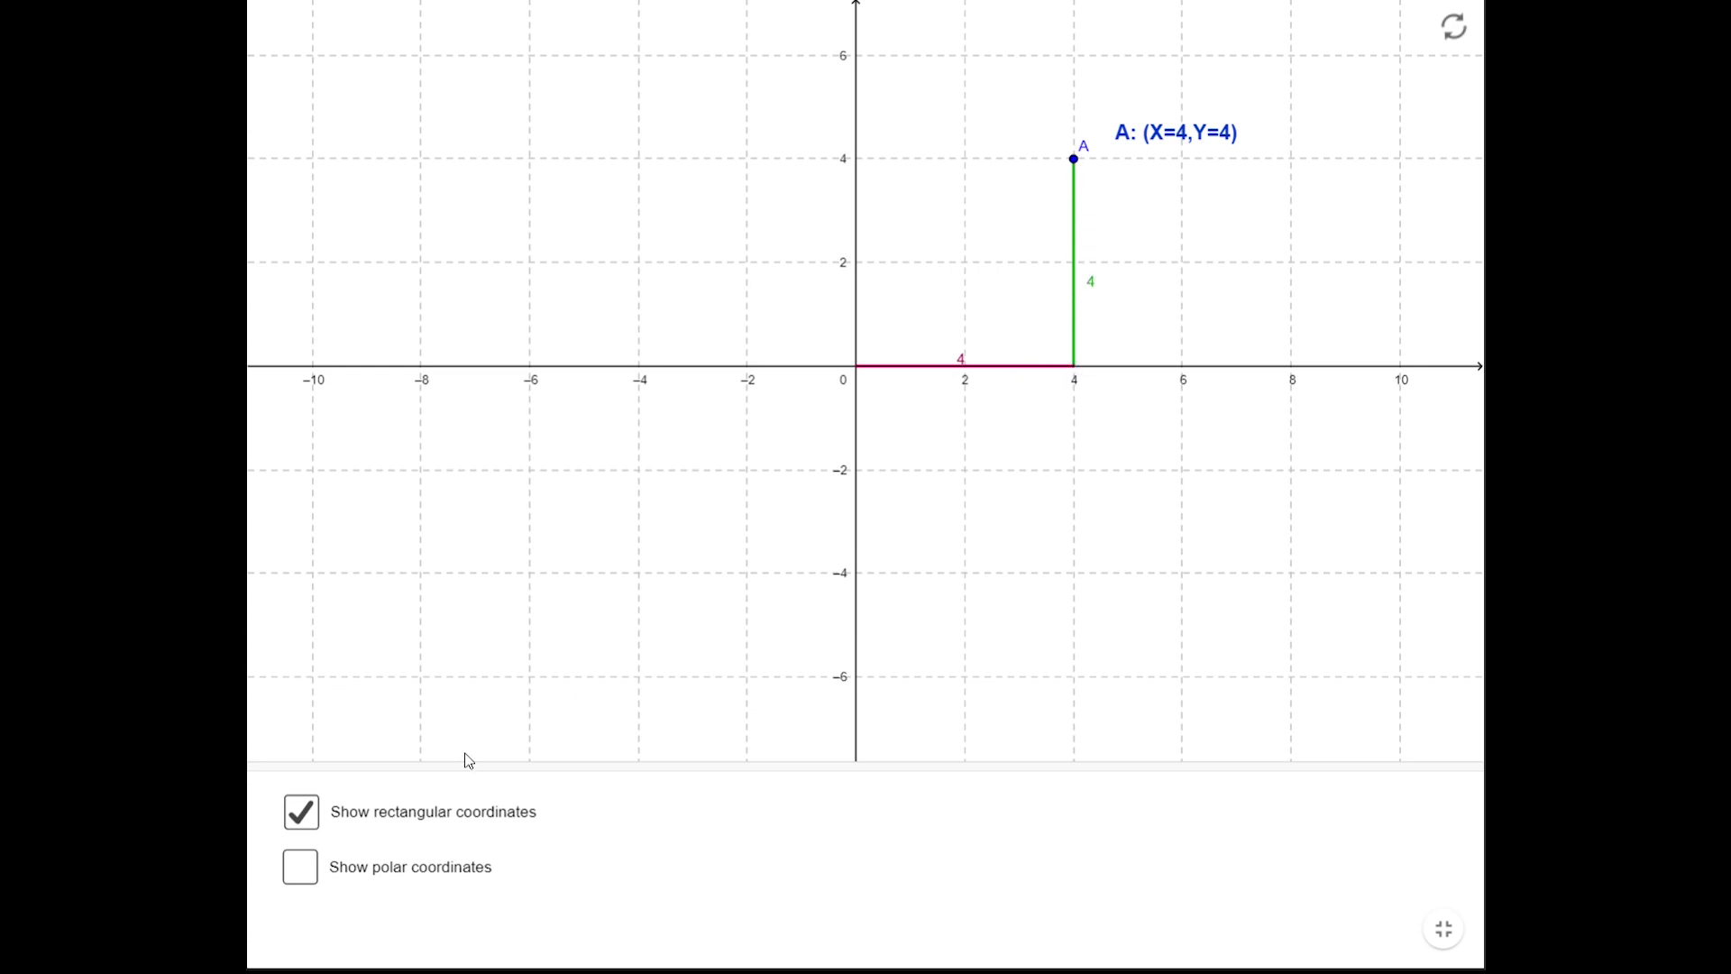
click(301, 816)
click(305, 872)
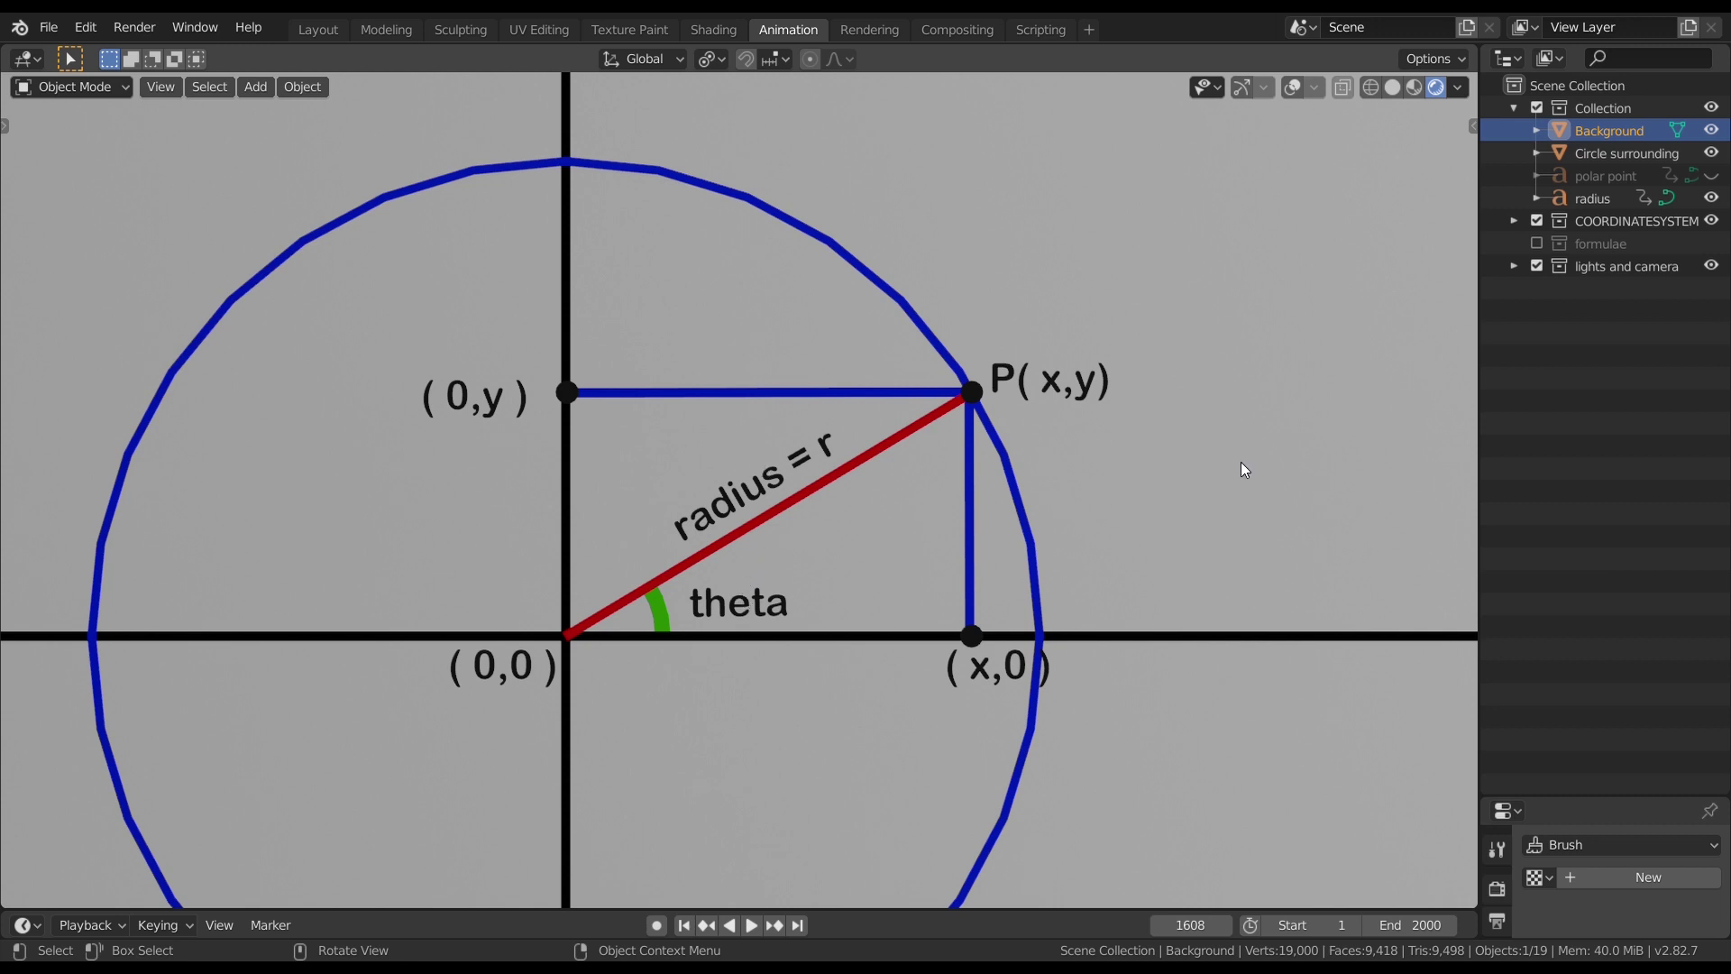
Step: Switch to Blender and make the hidden polar point text visible beside P(x,y)
click(1711, 175)
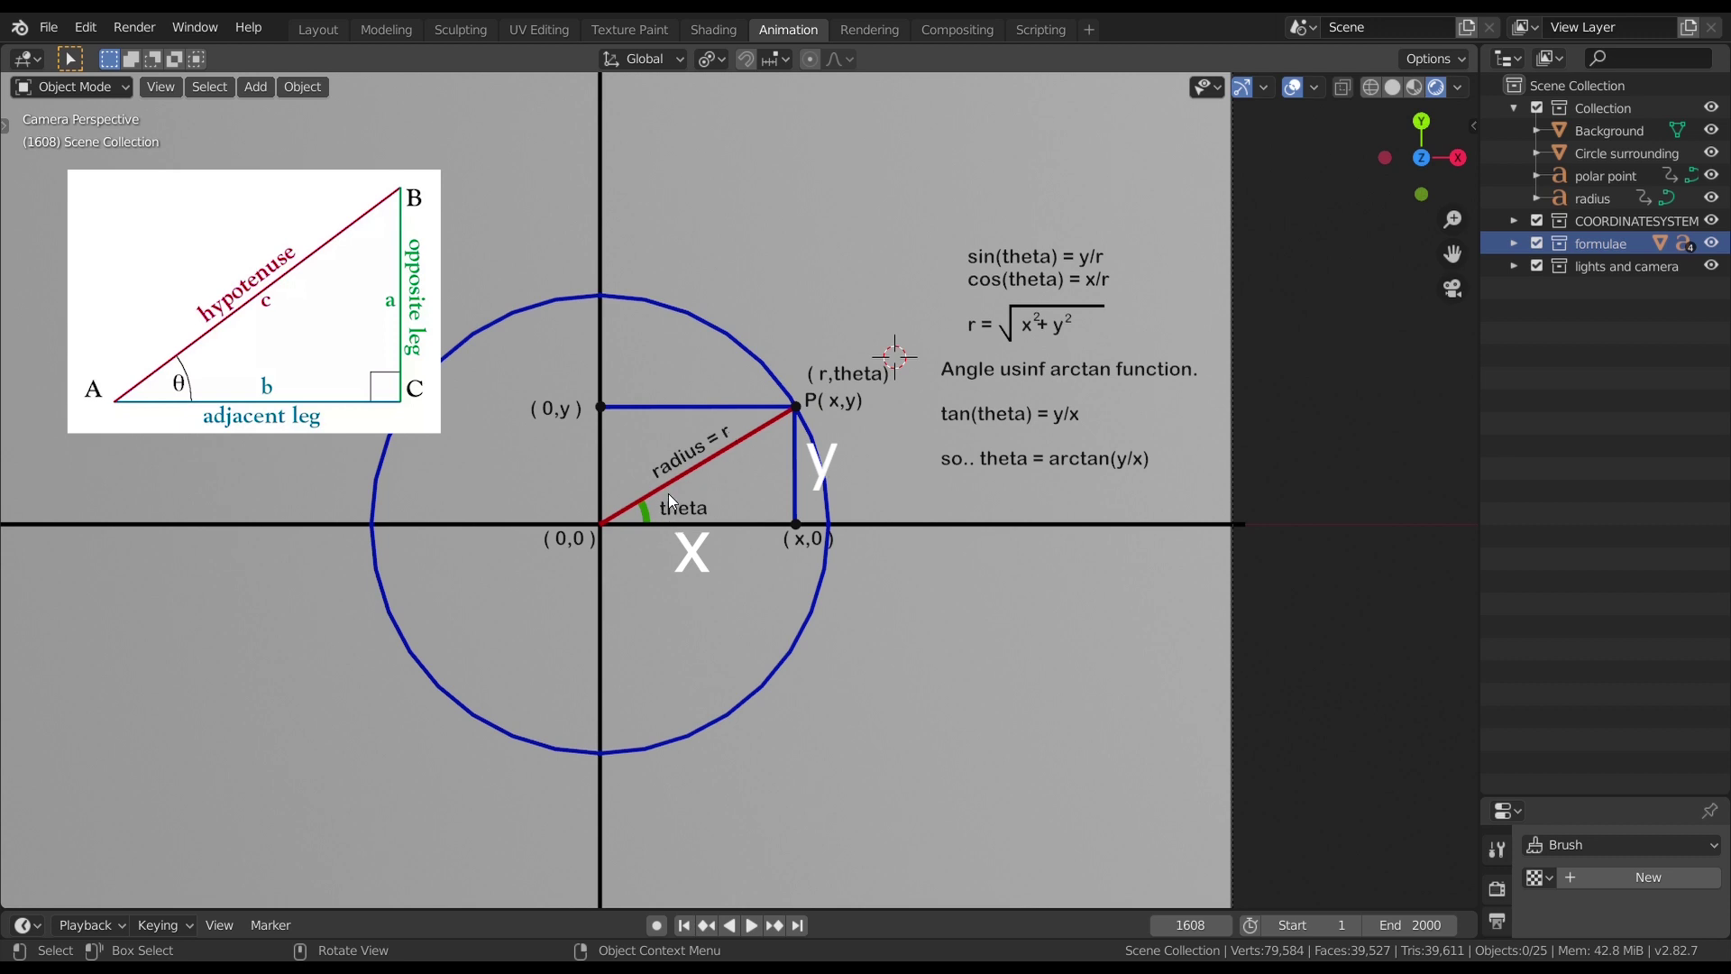
scroll(680, 515, up, 2)
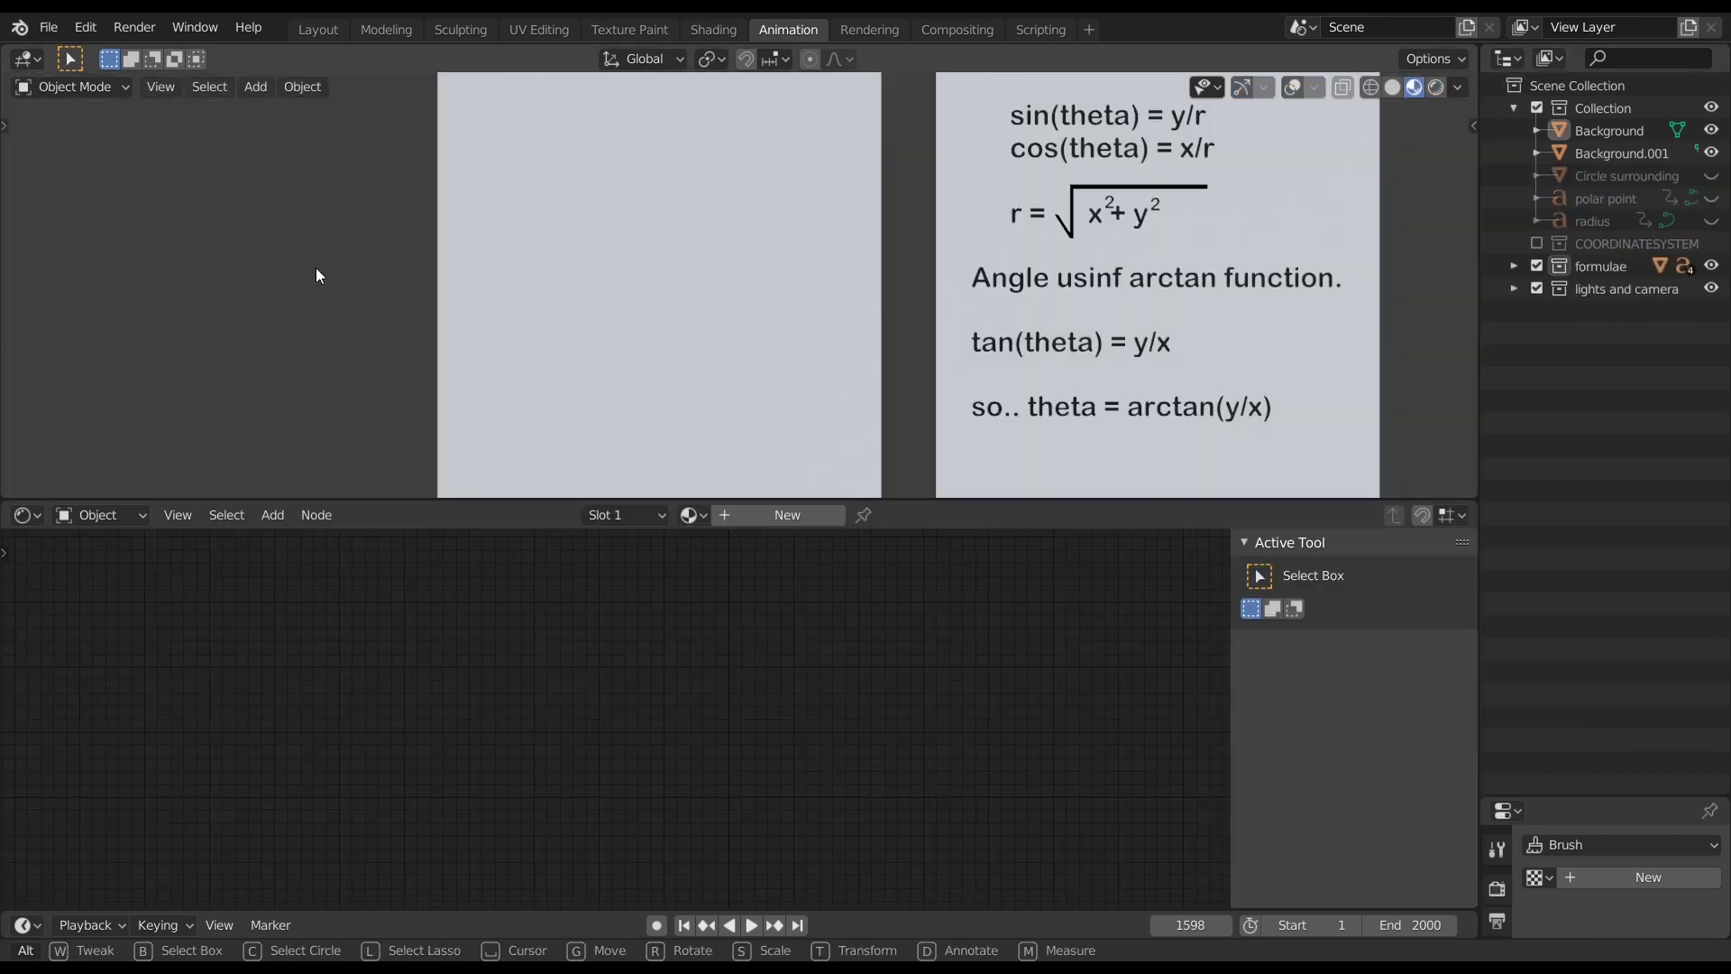
Step: Create a new material for the Background plane and add a Texture Coordinate node well before the Principled BSDF
click(754, 514)
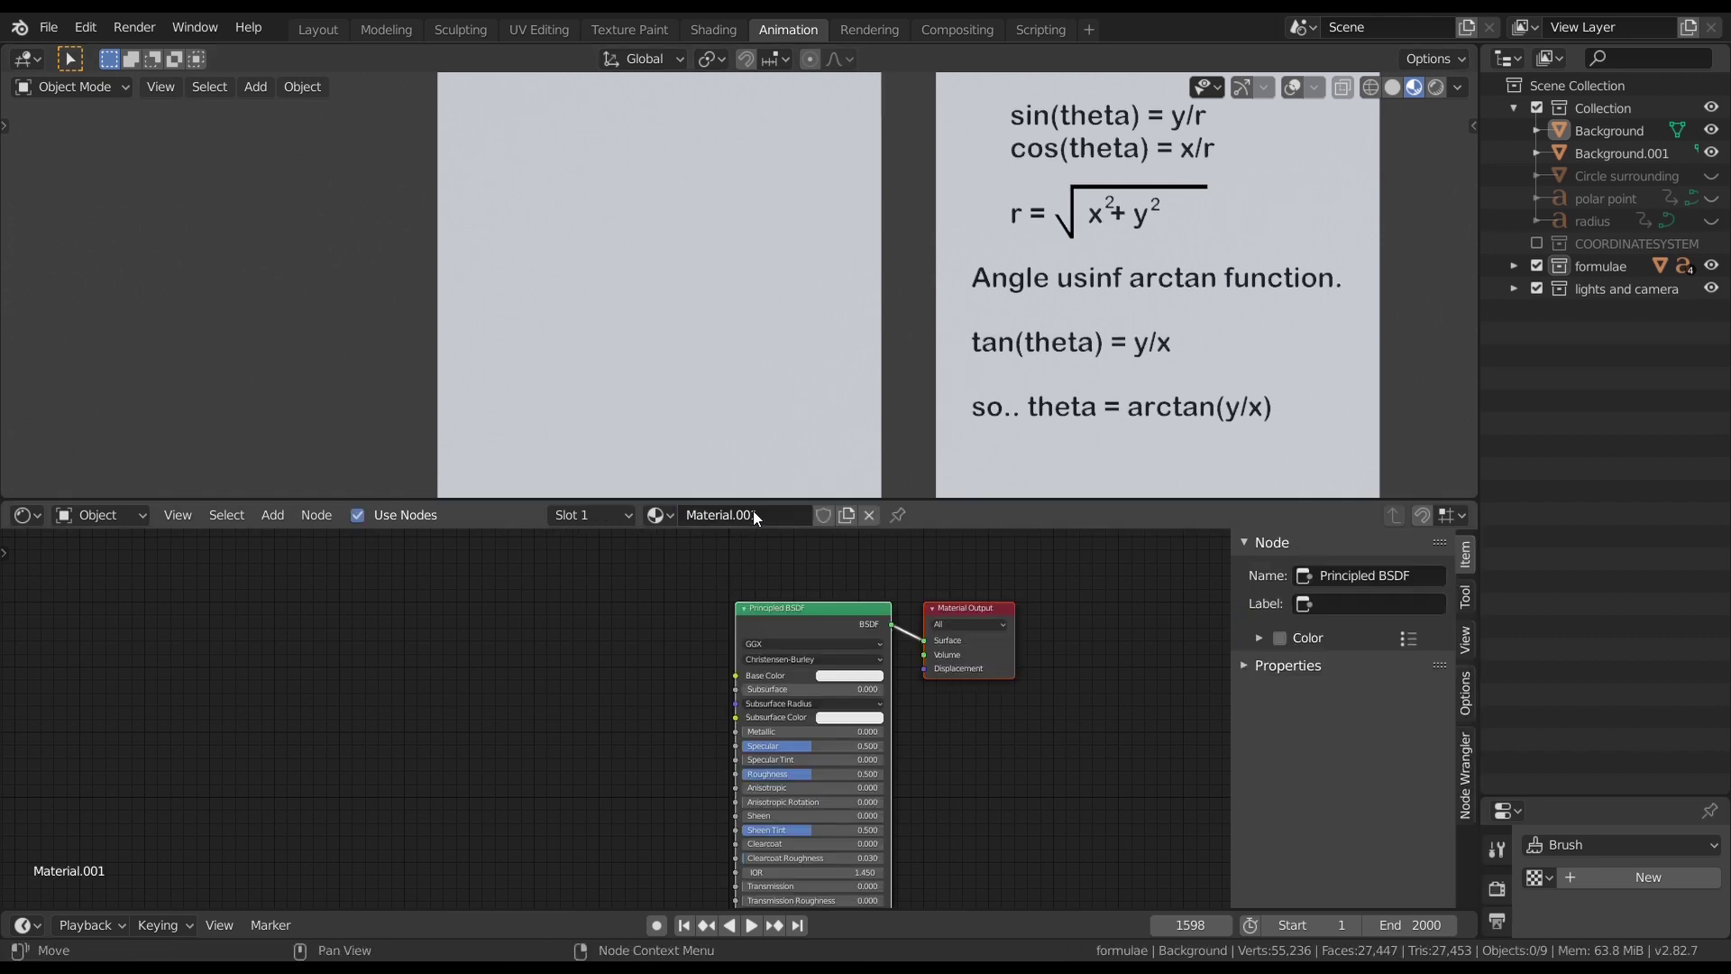
key(shift+a)
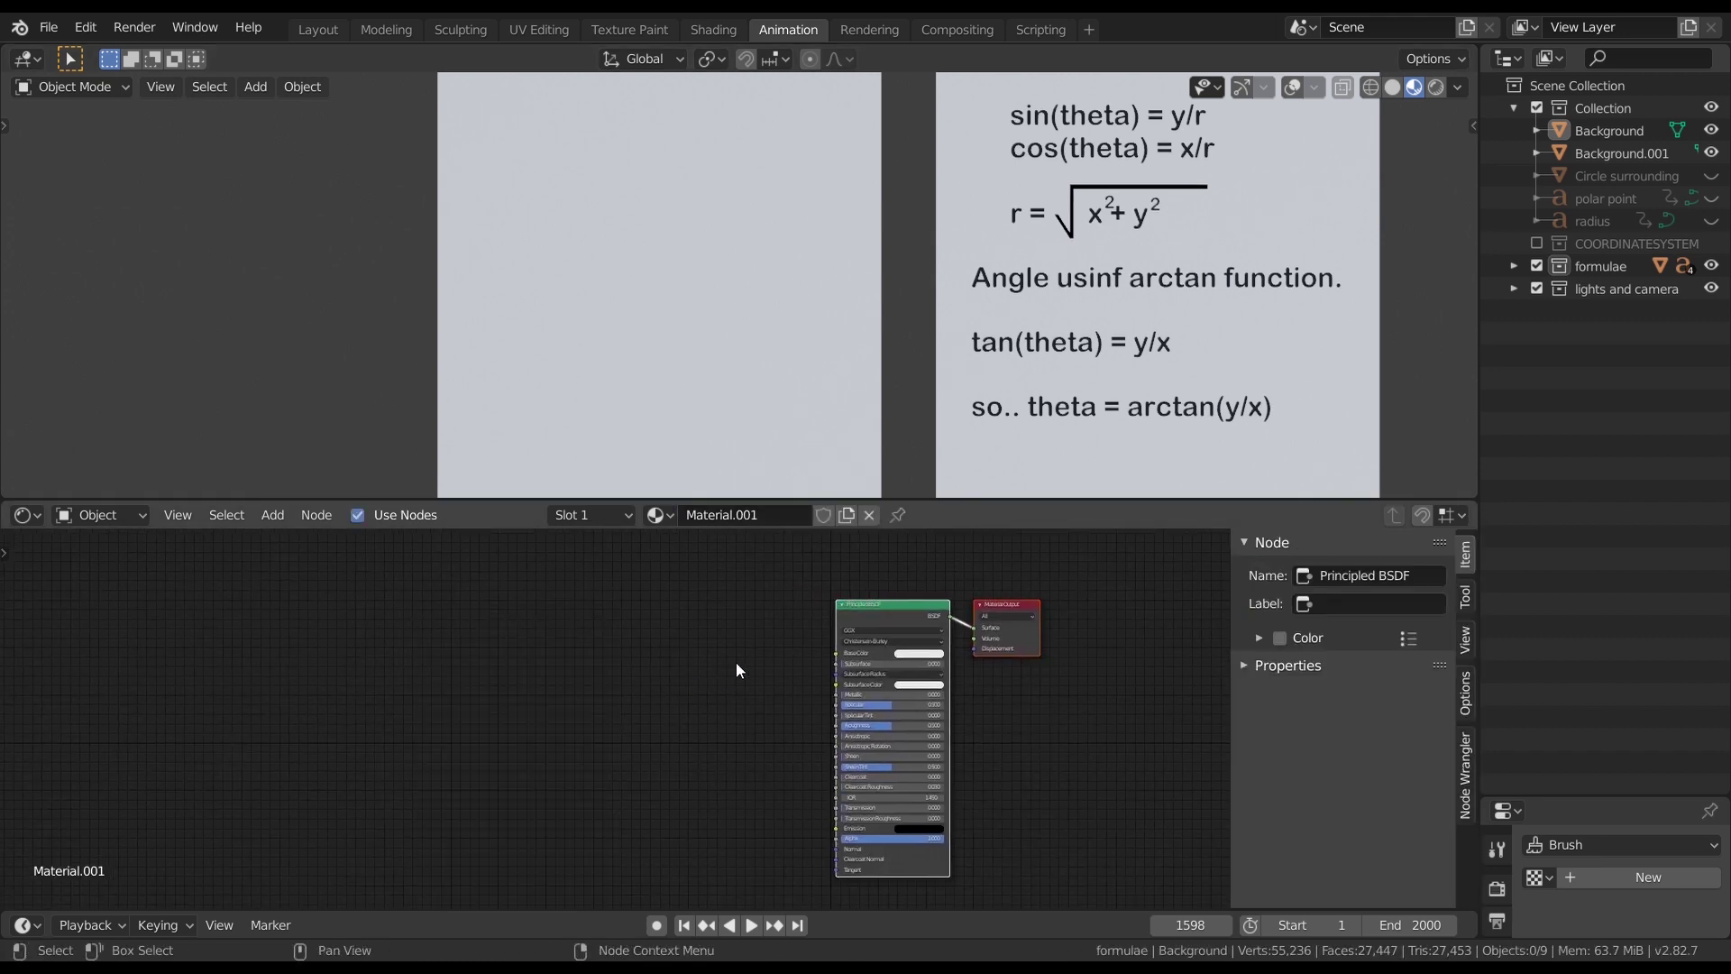
key(shift+a)
click(498, 683)
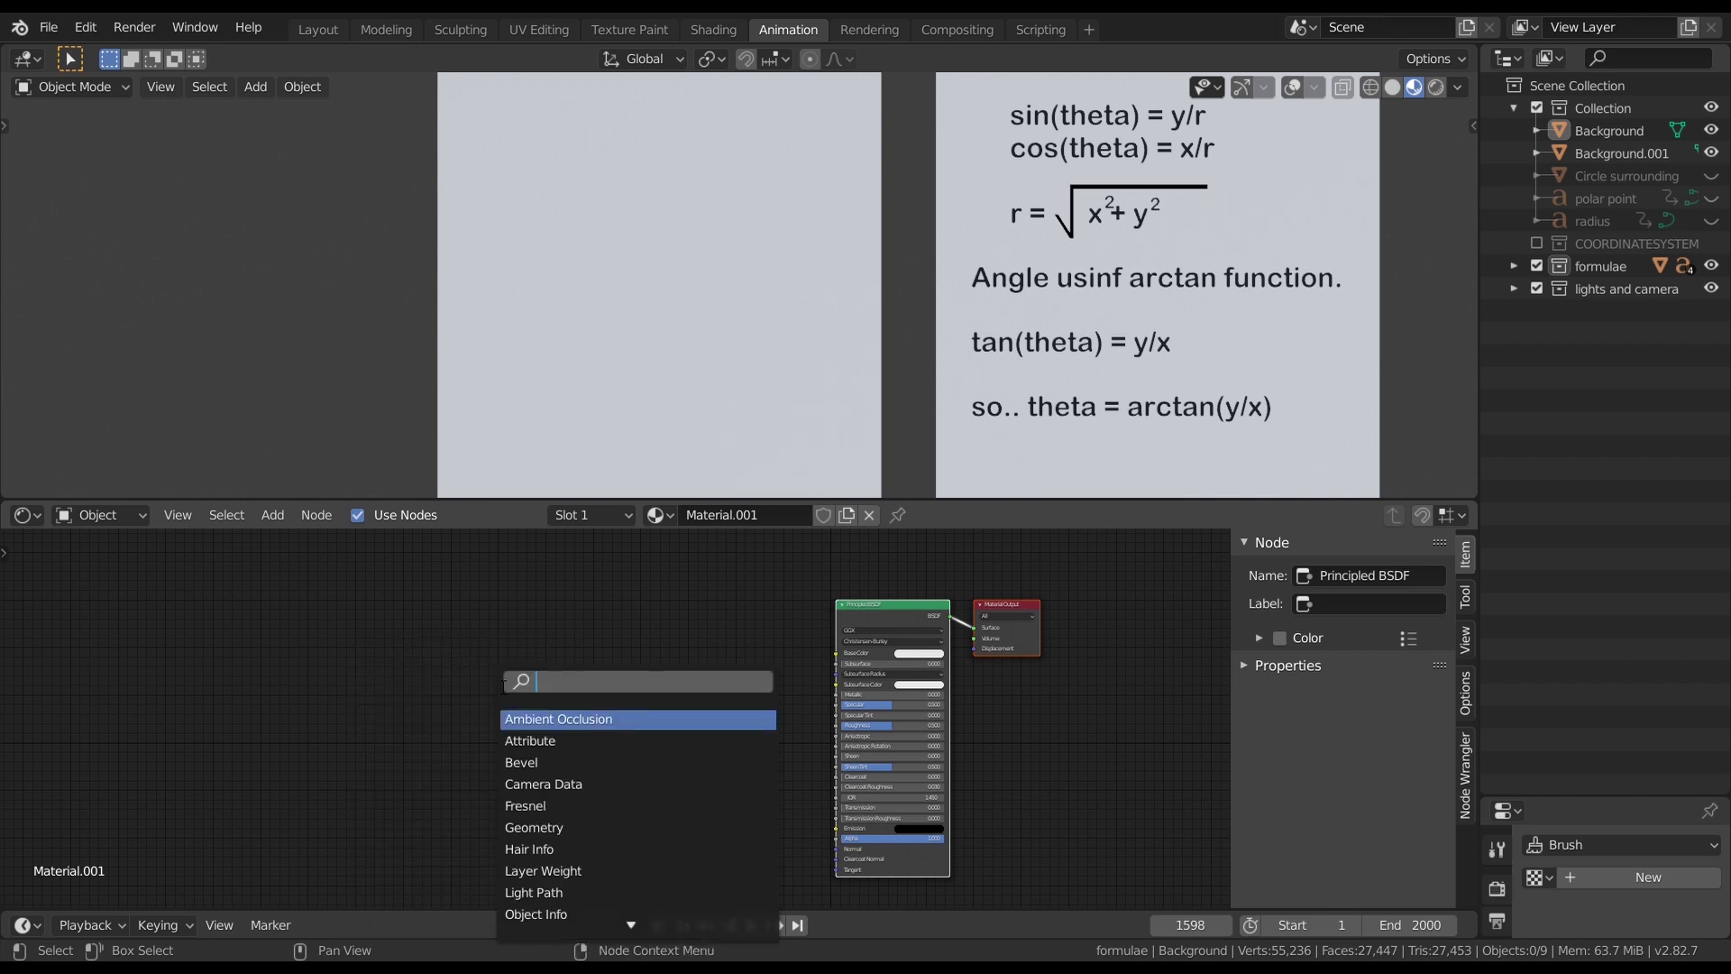
text(tex)
key(Return)
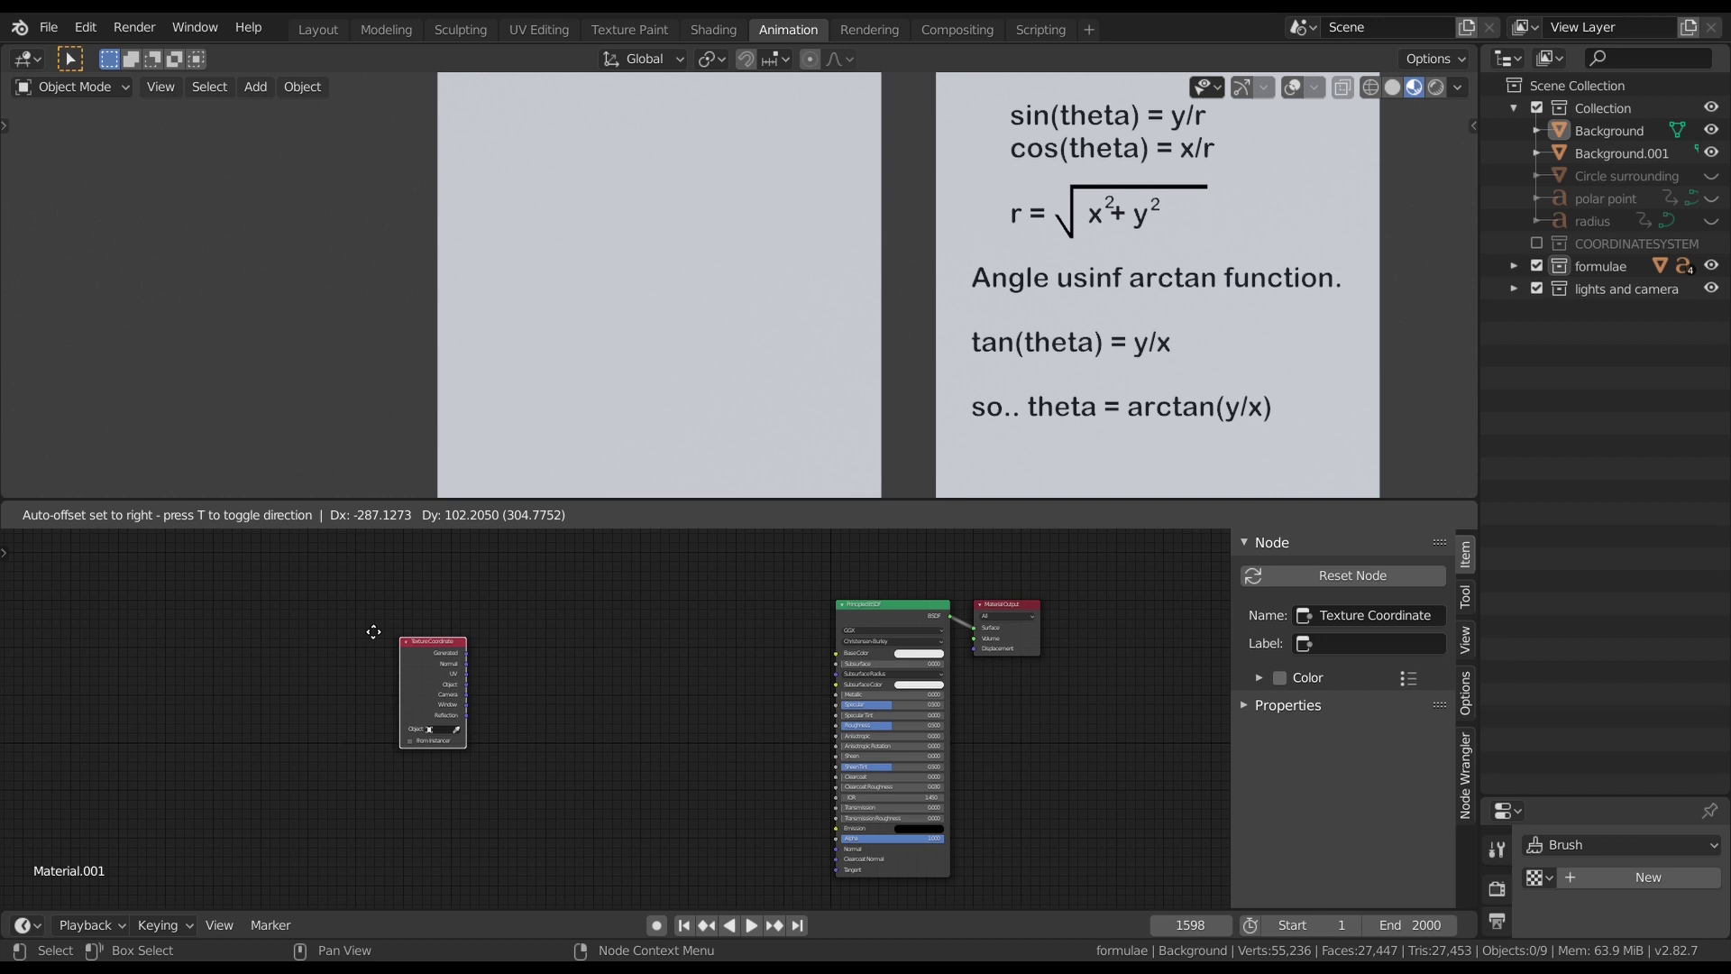
click(329, 620)
Step: Add a Mapping node after Texture Coordinate and connect the Object output to its Vector input
scroll(599, 699, up, 3)
key(shift+a)
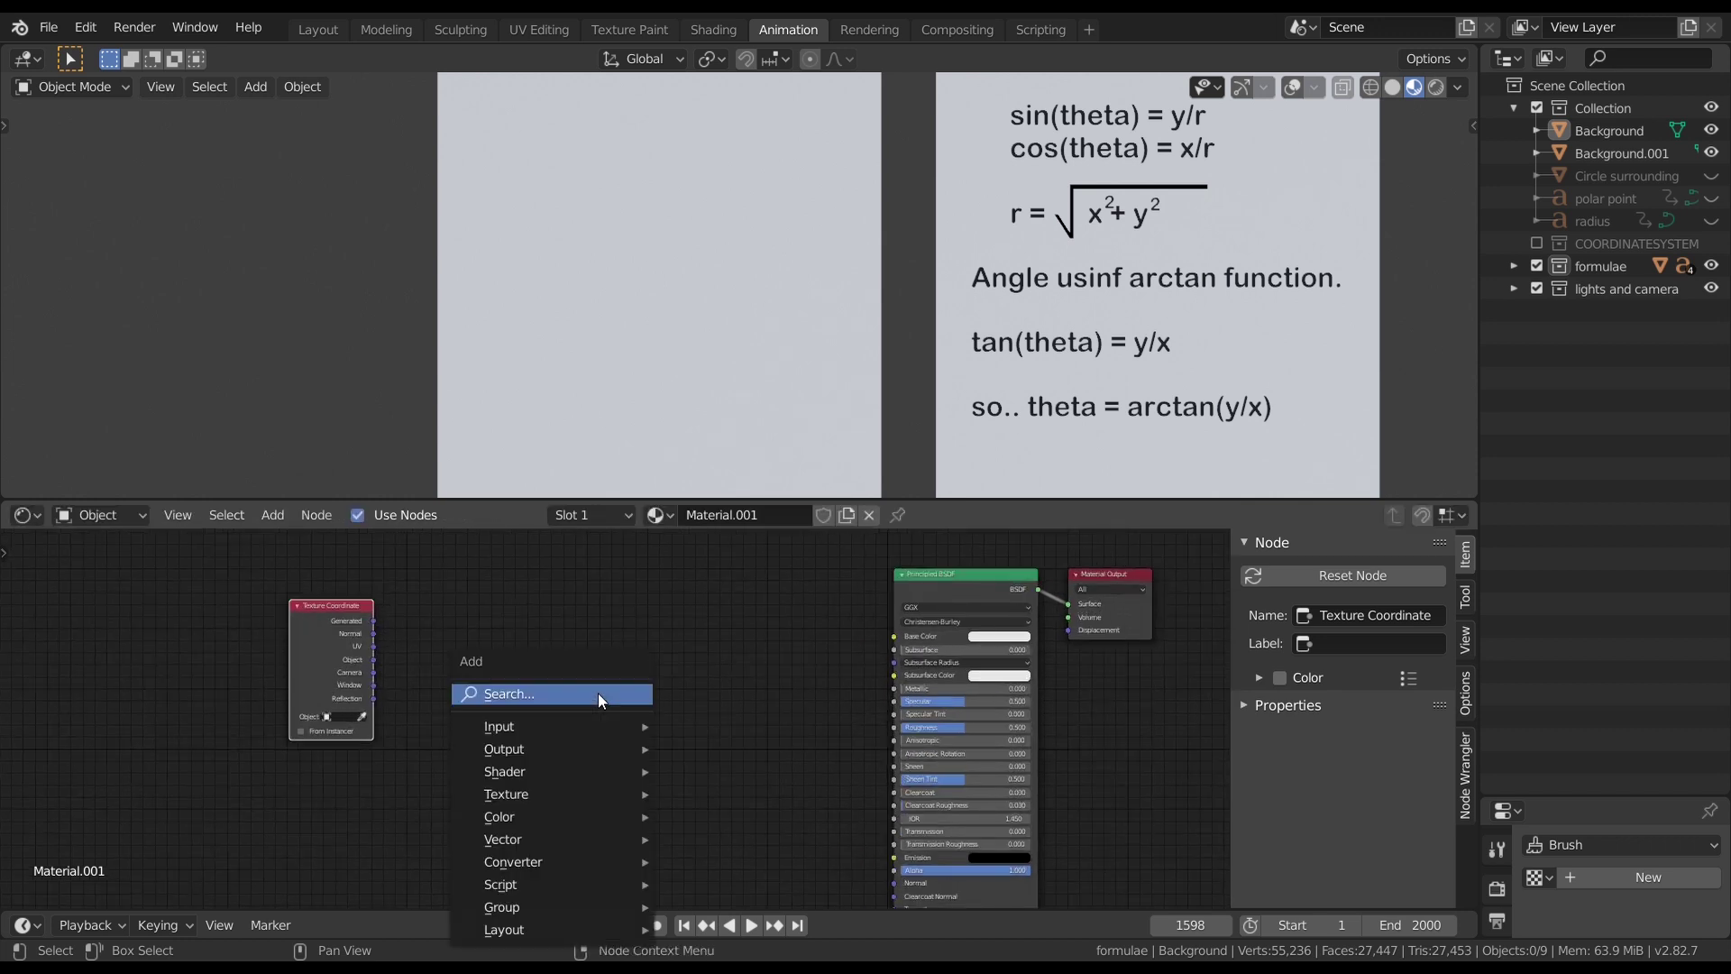
click(603, 696)
text(map)
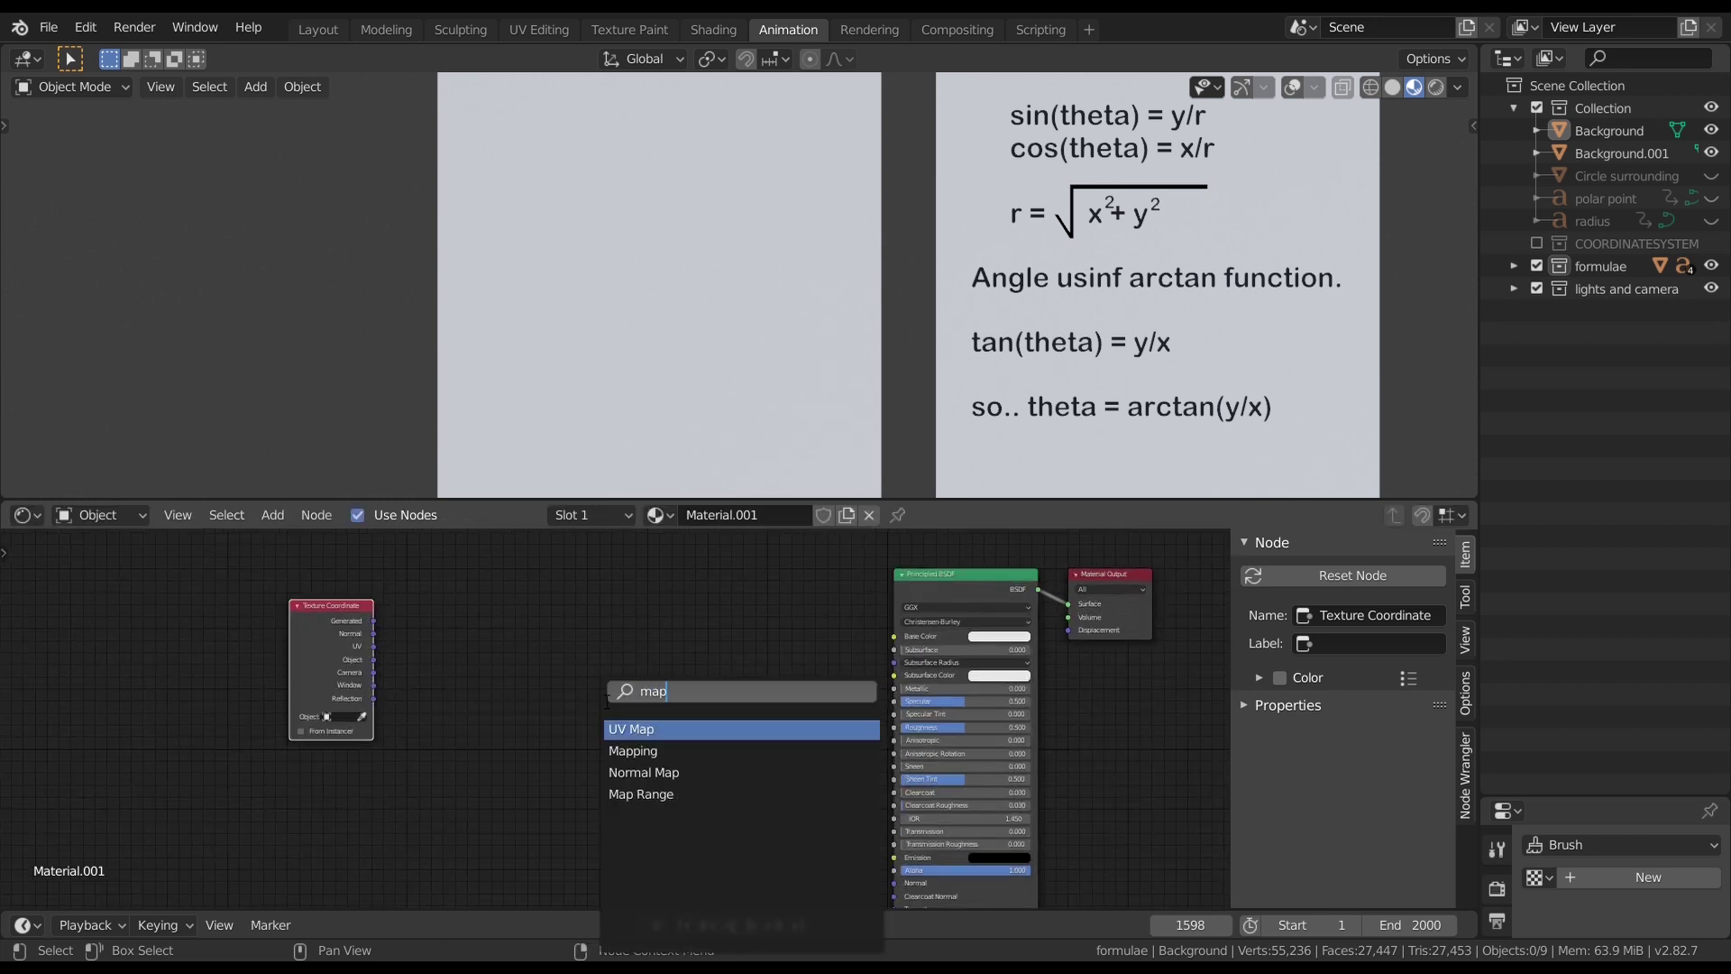
key(Down)
key(Return)
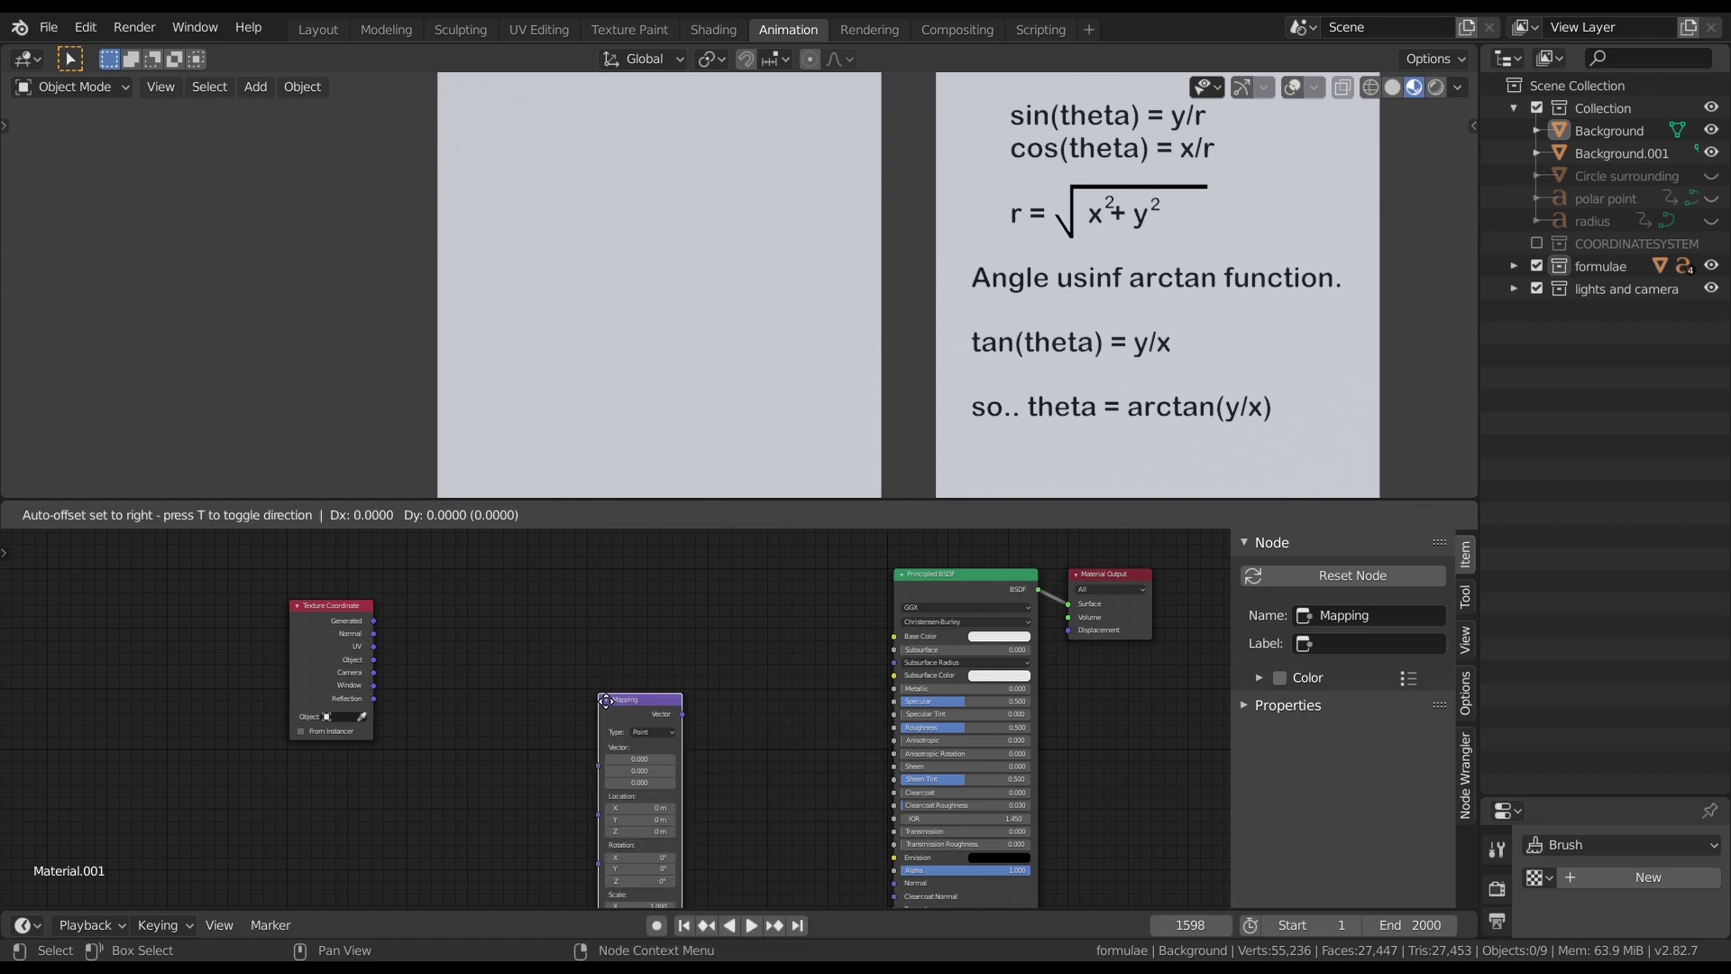
click(544, 609)
drag(373, 659, 545, 687)
Step: Add a Separate XYZ node after the Mapping node and connect Mapping's Vector output to its Vector input
scroll(551, 685, up, 1)
scroll(549, 680, up, 9)
middle_drag(549, 681, 487, 766)
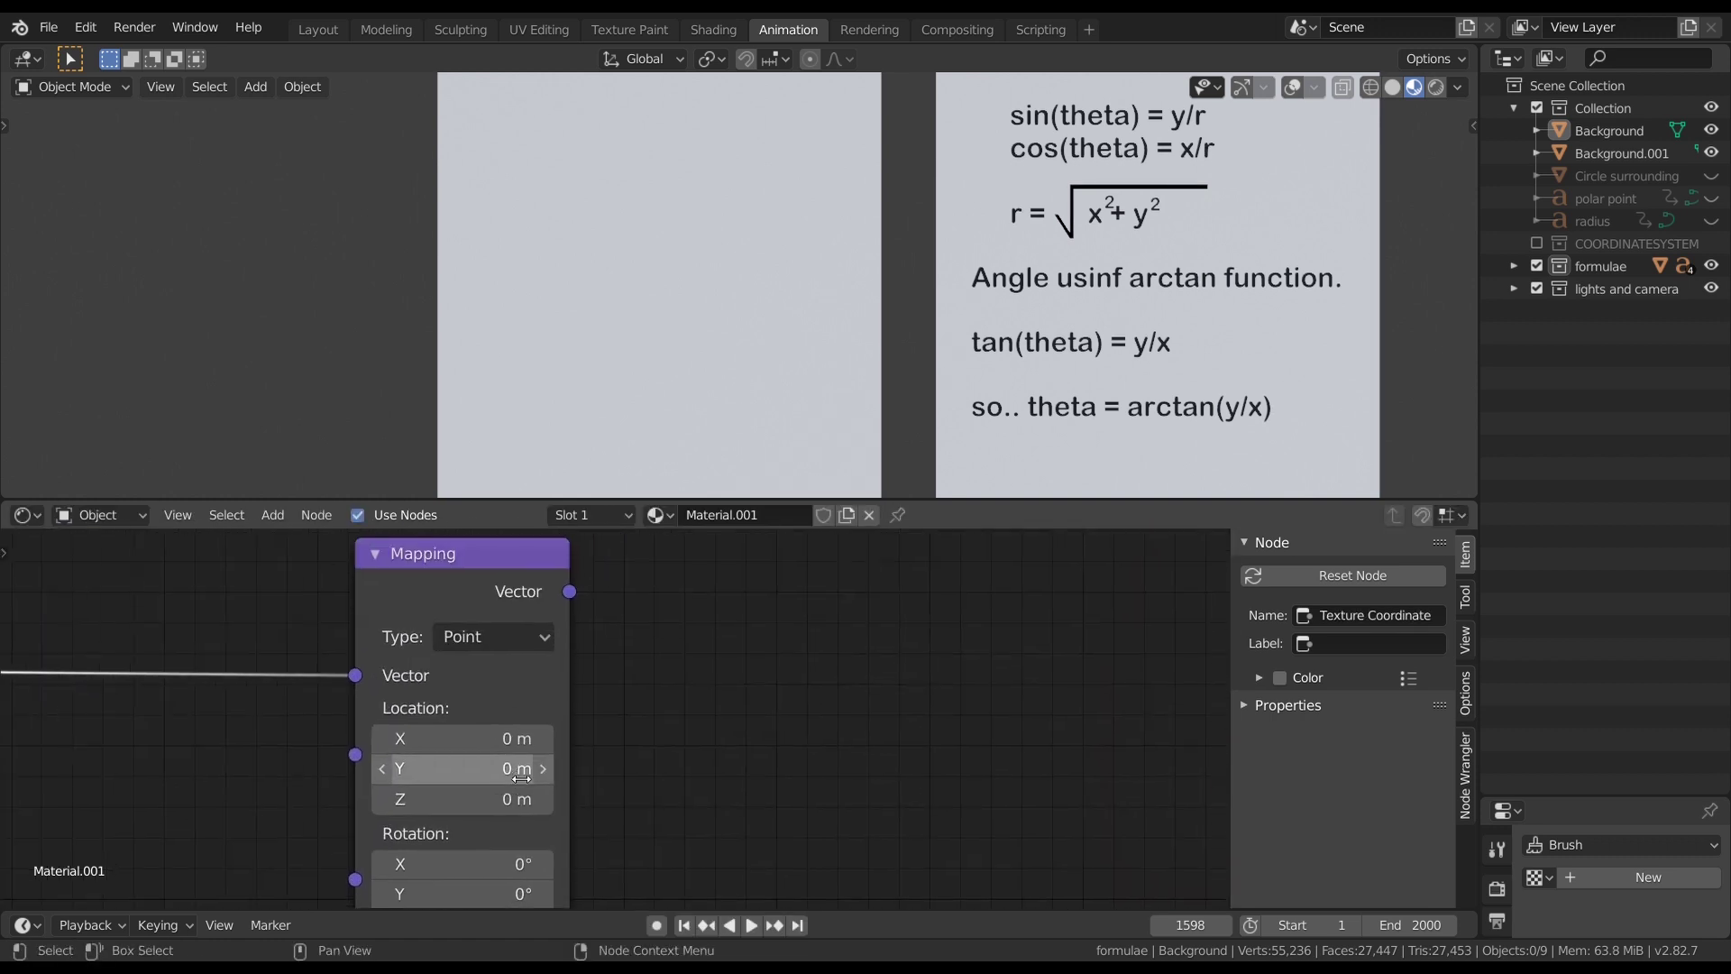
scroll(491, 767, down, 1)
middle_drag(699, 732, 508, 753)
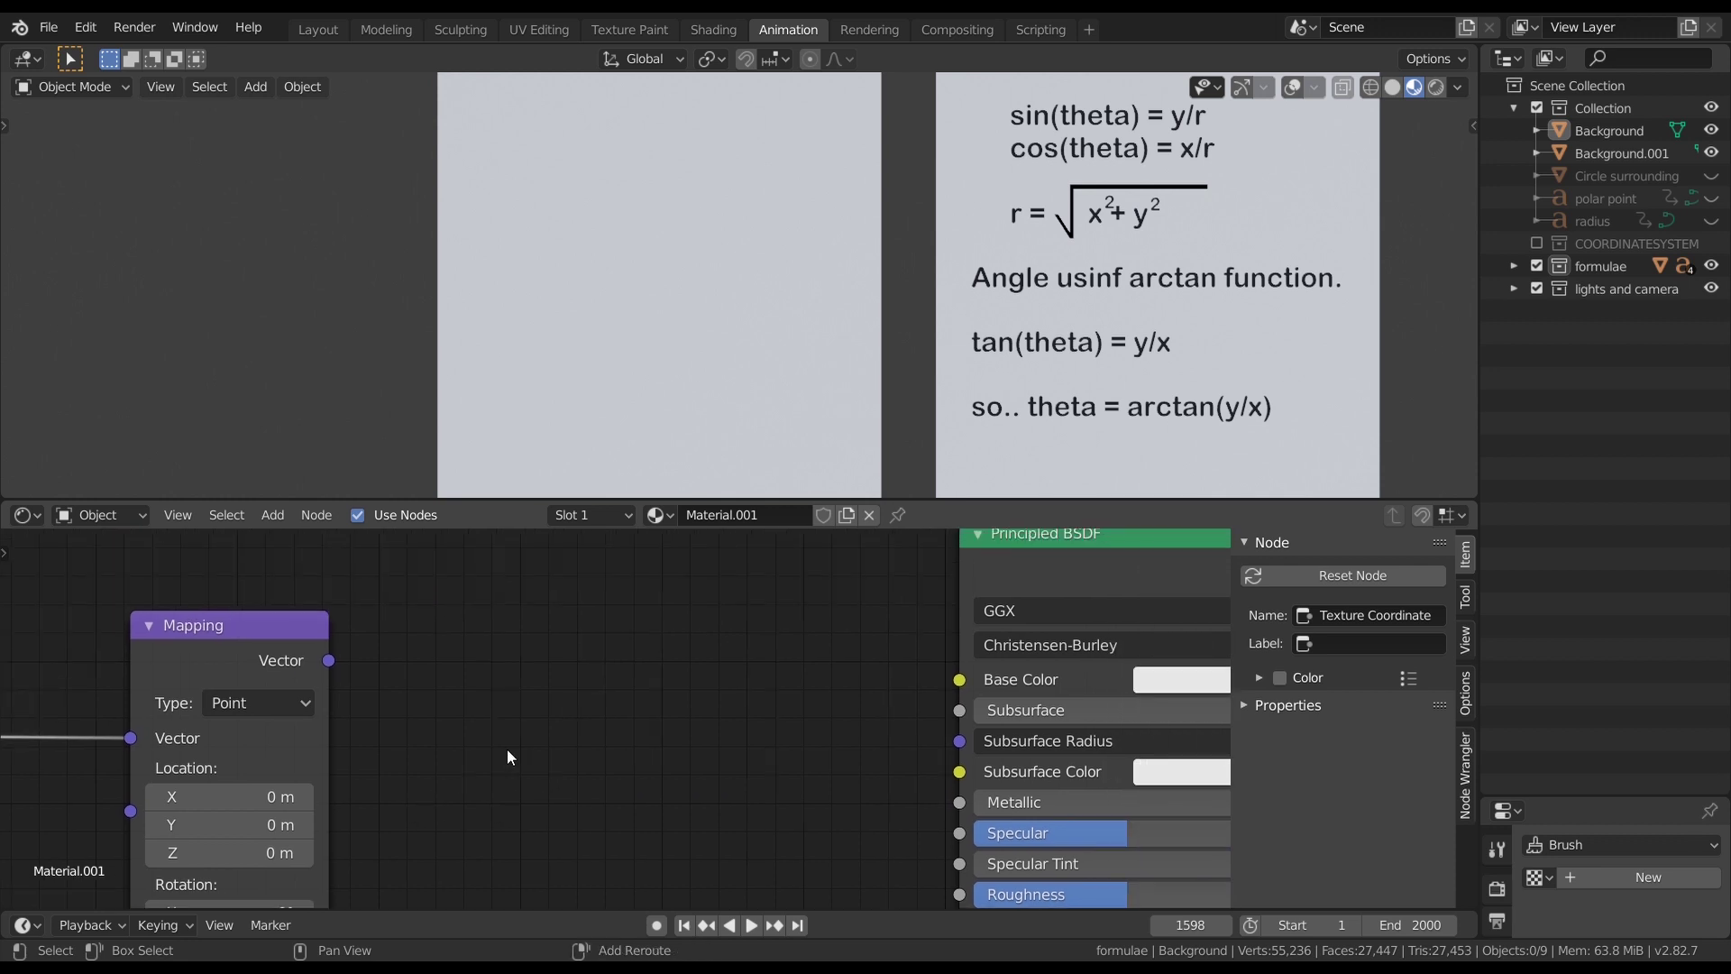
key(shift+a)
click(524, 703)
text(sep)
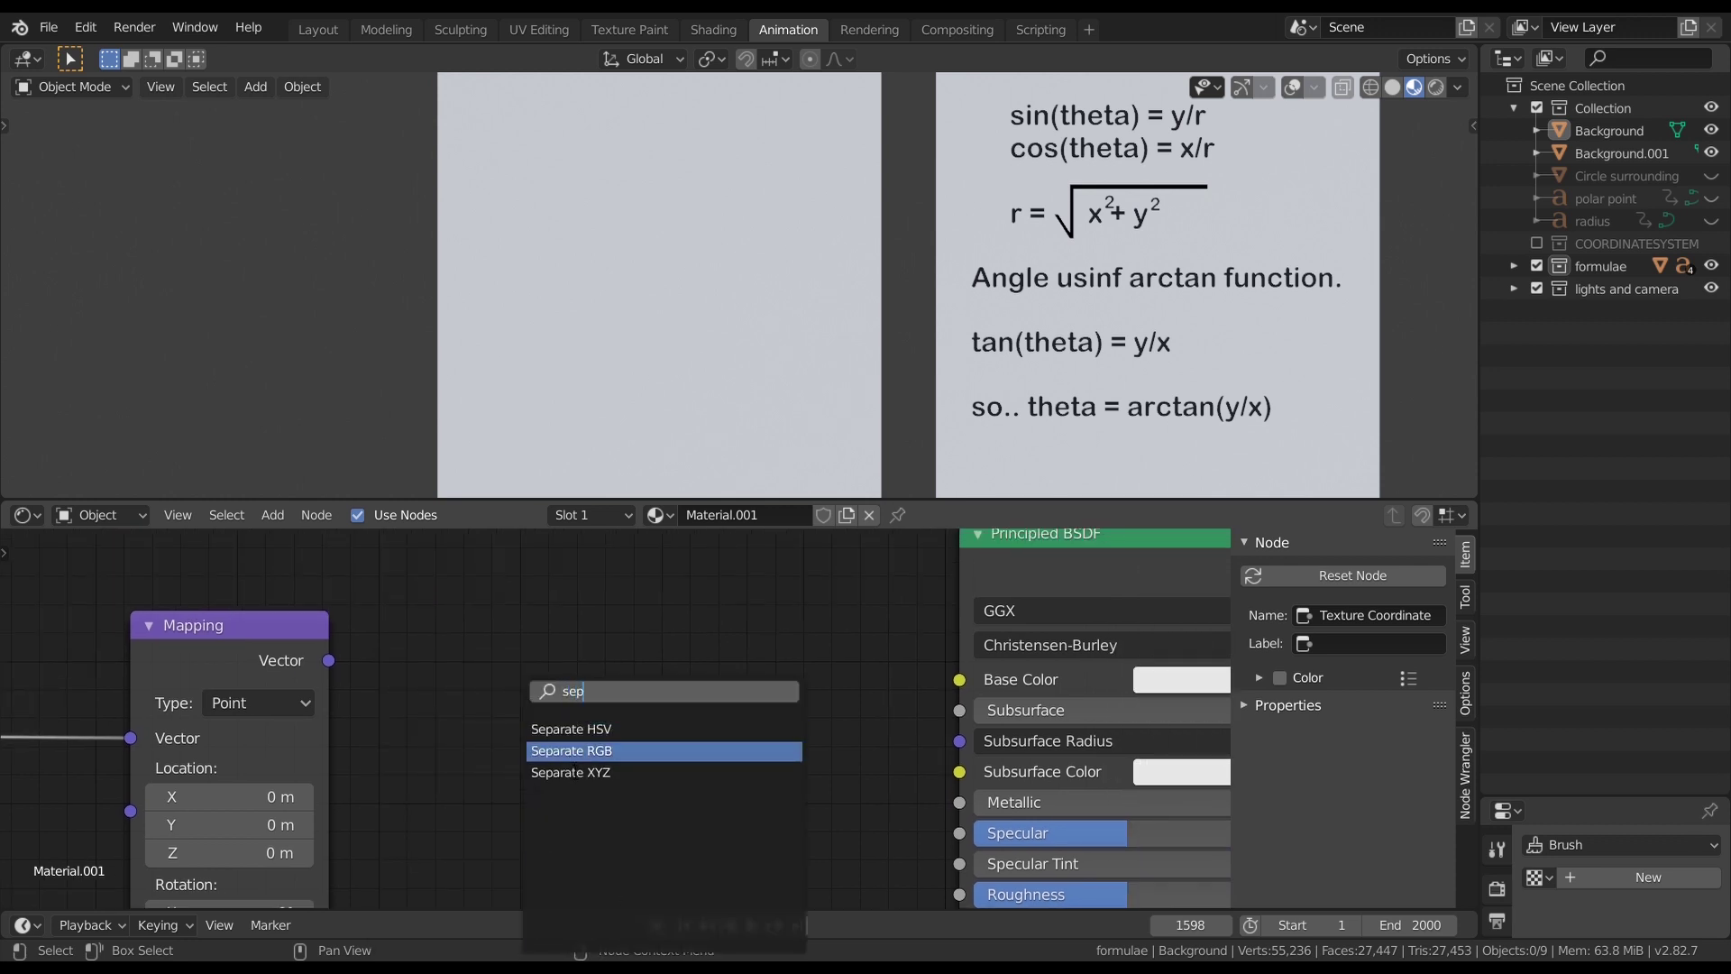
click(571, 772)
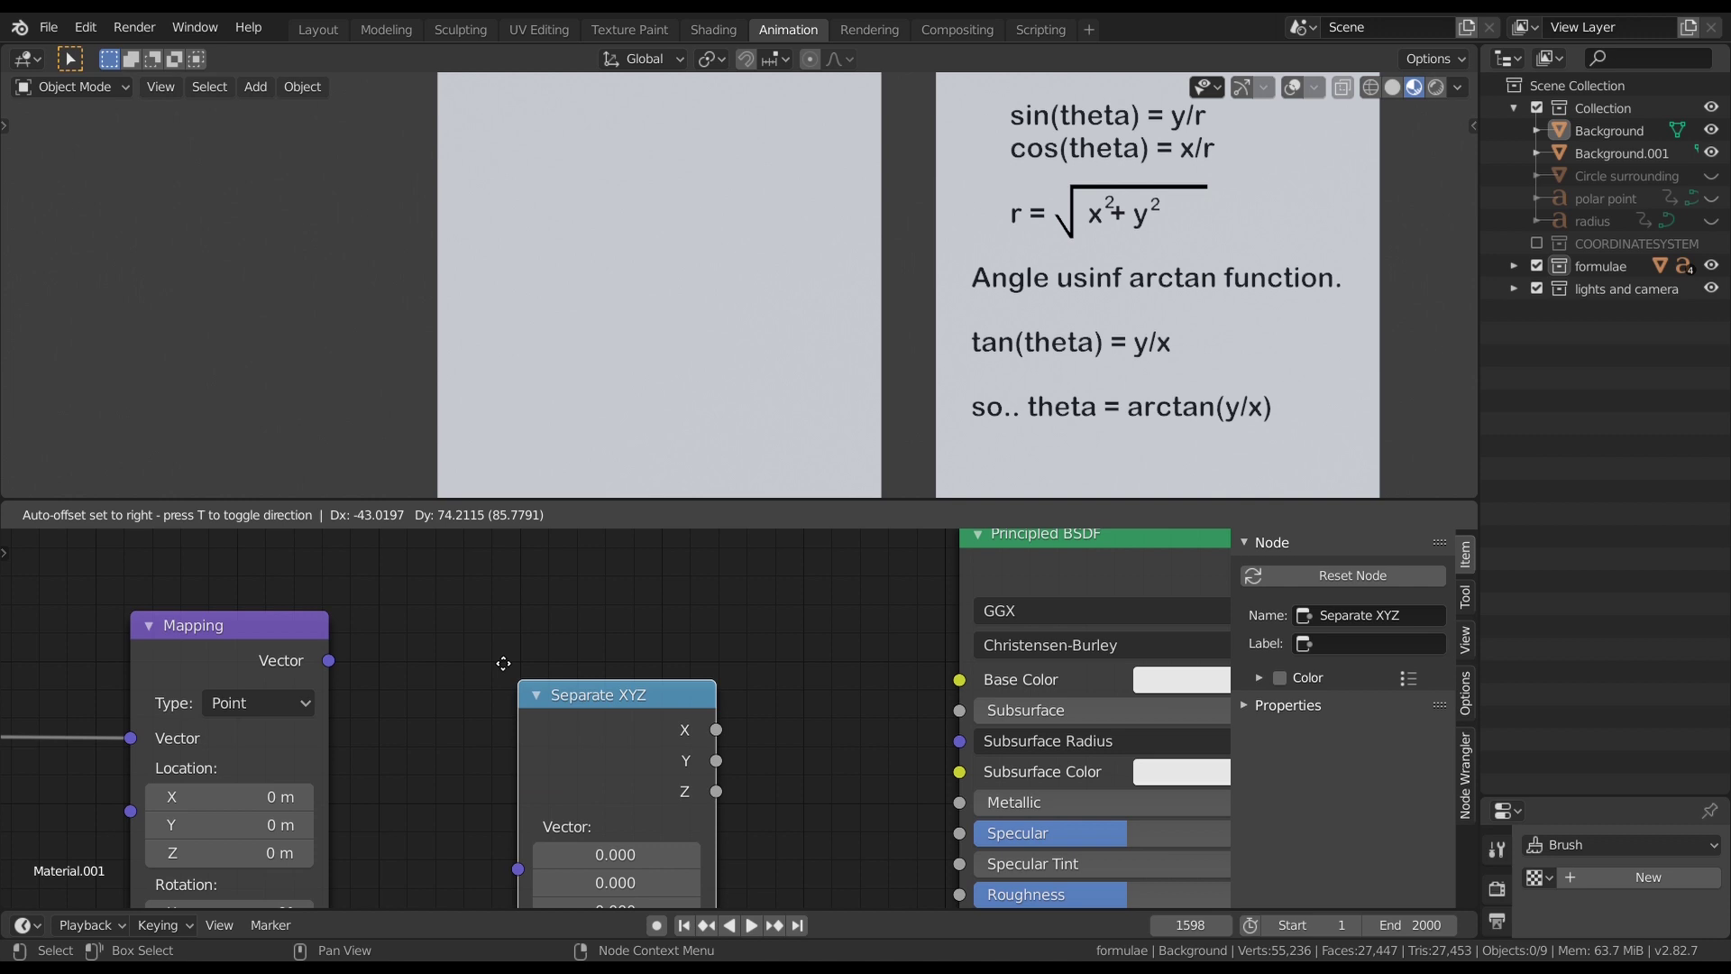
click(532, 767)
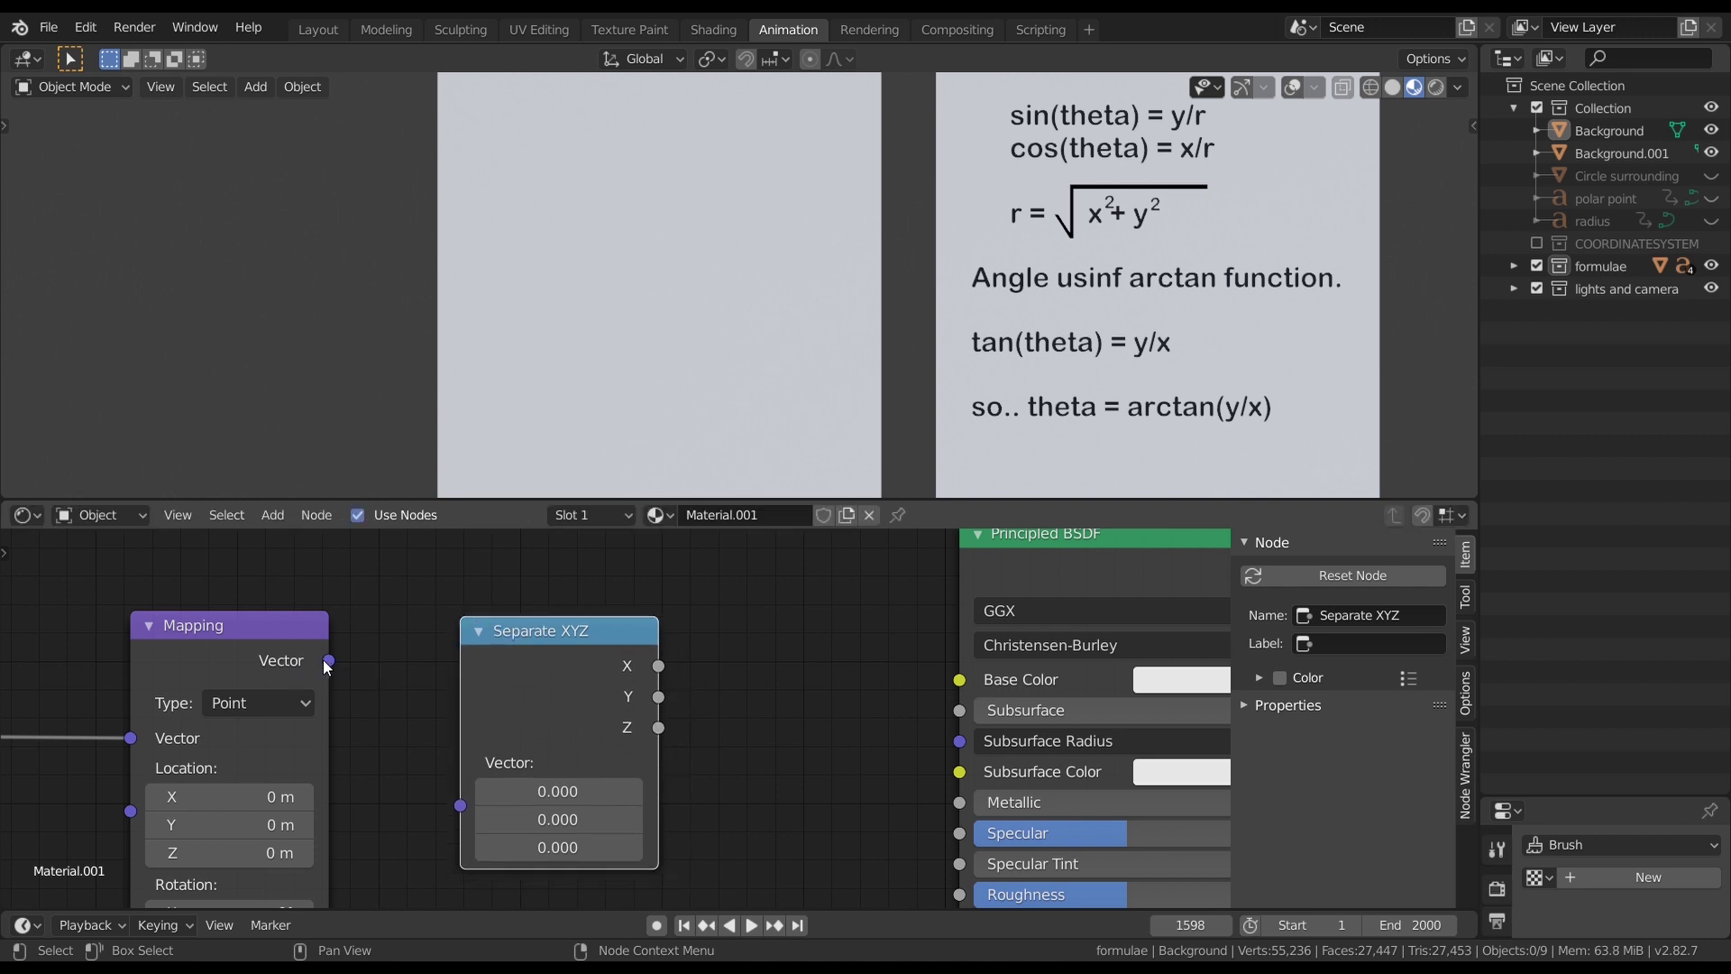
drag(329, 660, 460, 763)
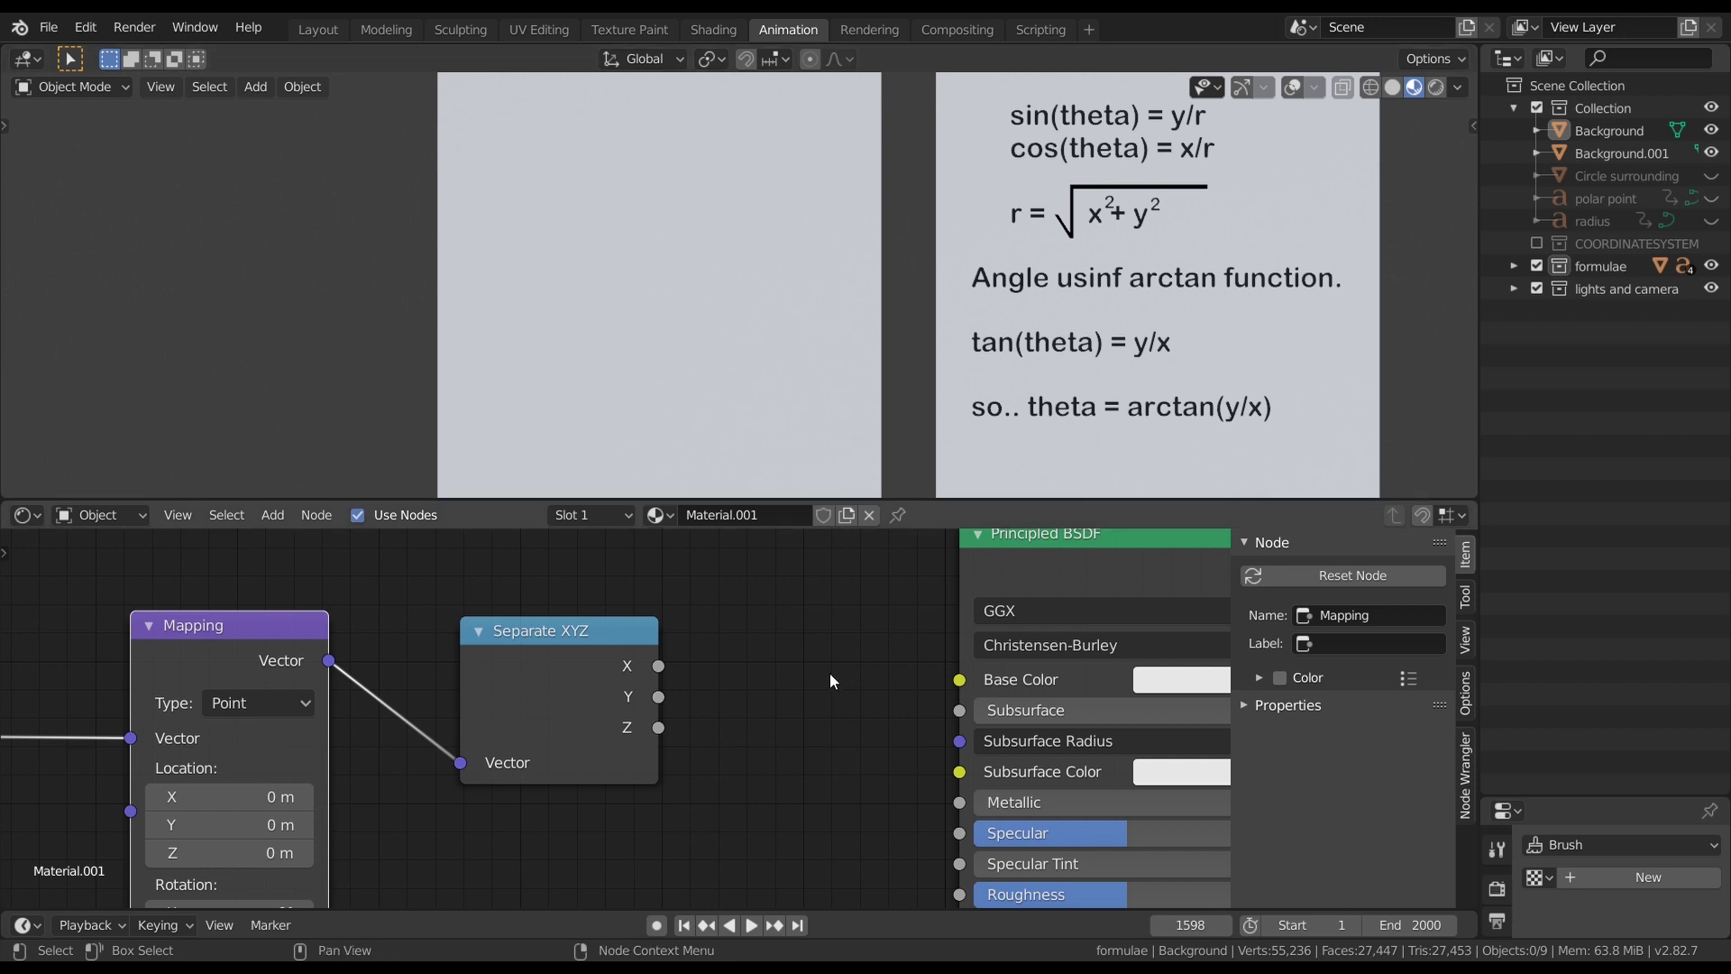
Step: Delete the Principled BSDF node from the material
scroll(830, 672, down, 1)
middle_drag(809, 669, 683, 640)
click(918, 636)
key(x)
Step: Add a Math node set to Power, connect Separate XYZ's X output to its first value and set the exponent to 2
scroll(792, 641, up, 4)
key(shift+a)
click(702, 620)
text(ma)
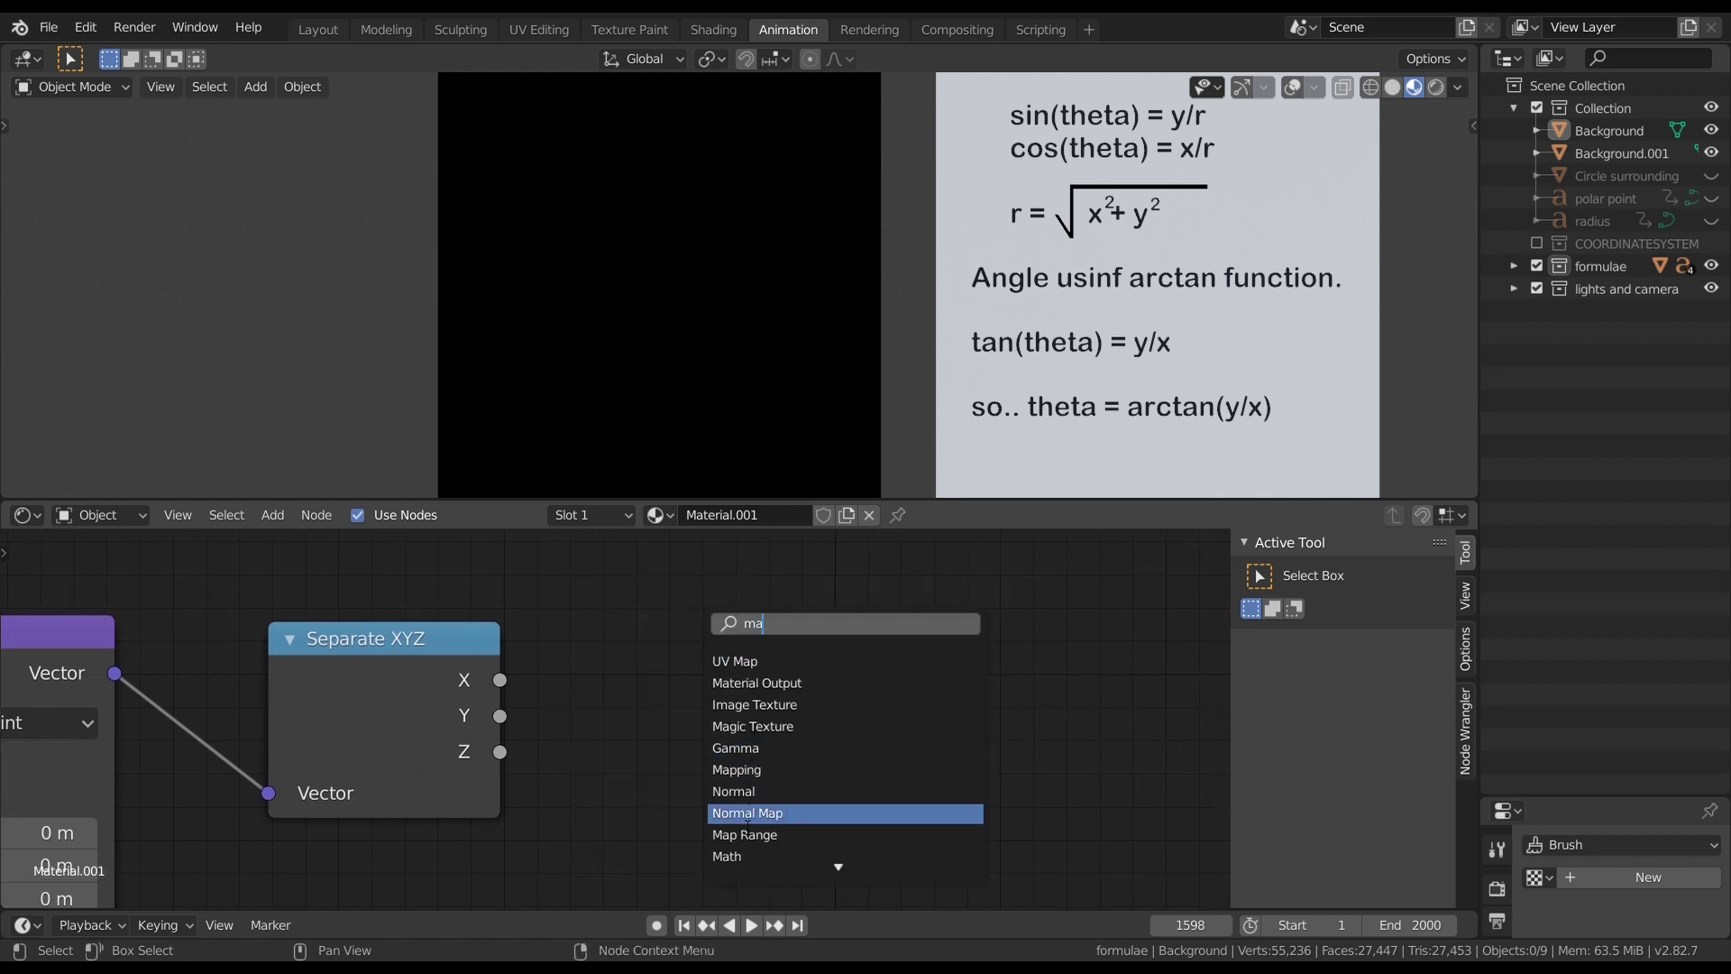
click(747, 866)
click(712, 708)
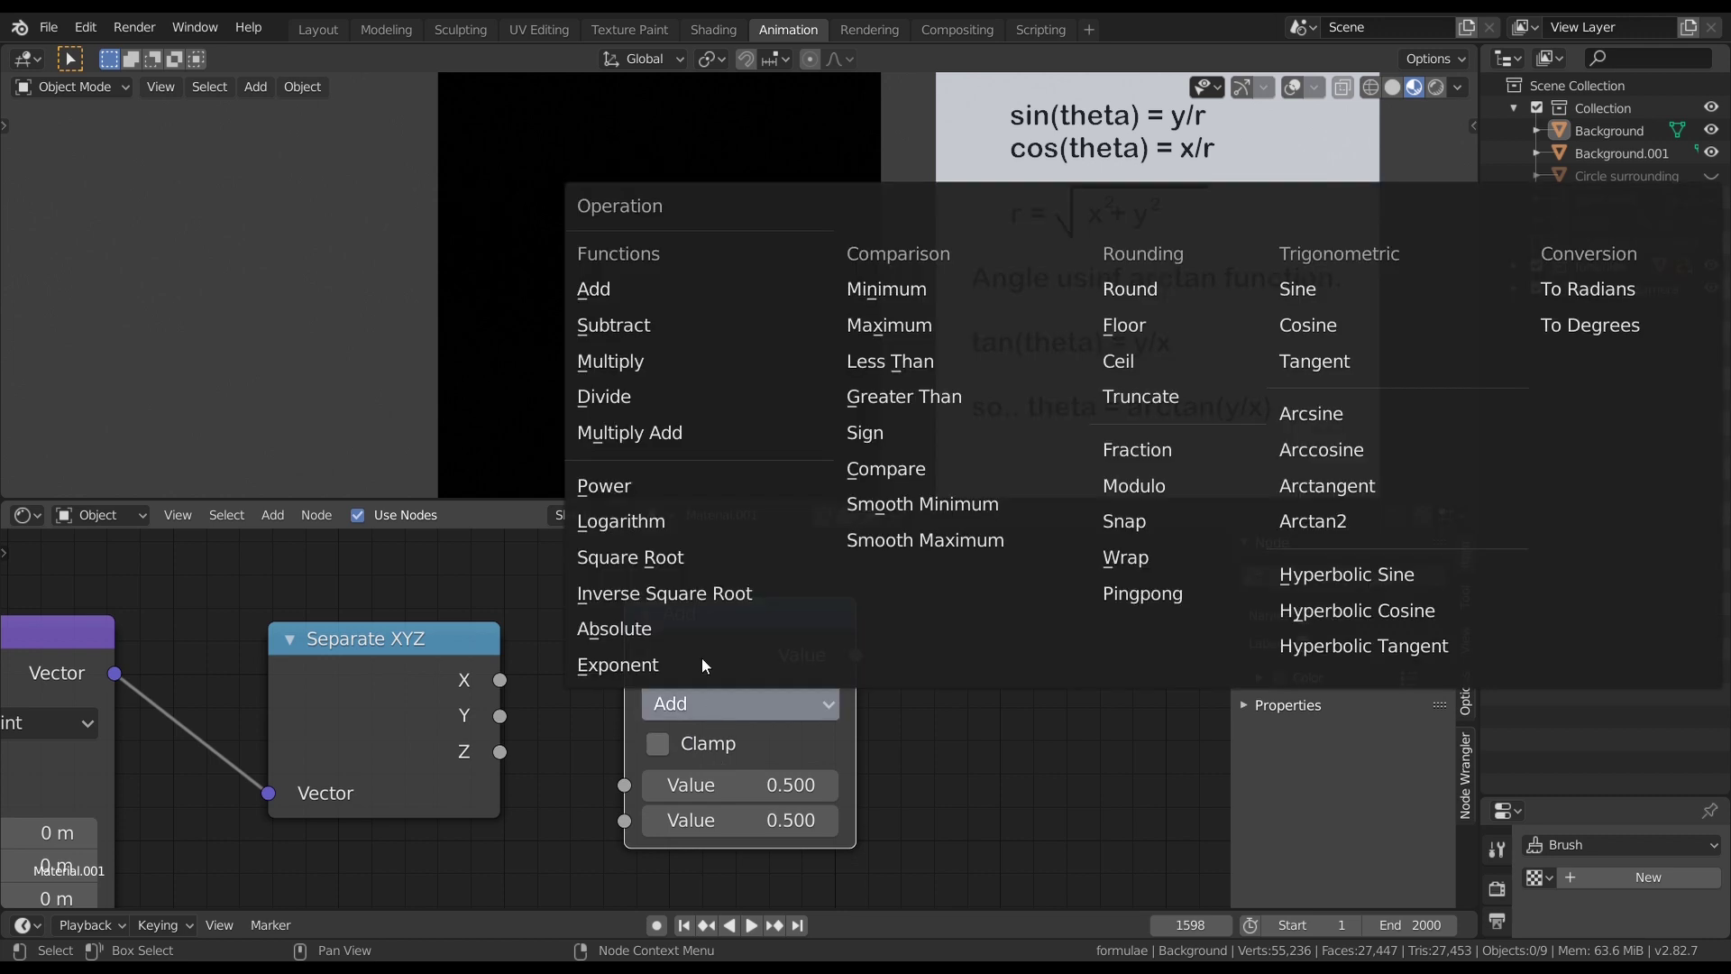
click(646, 486)
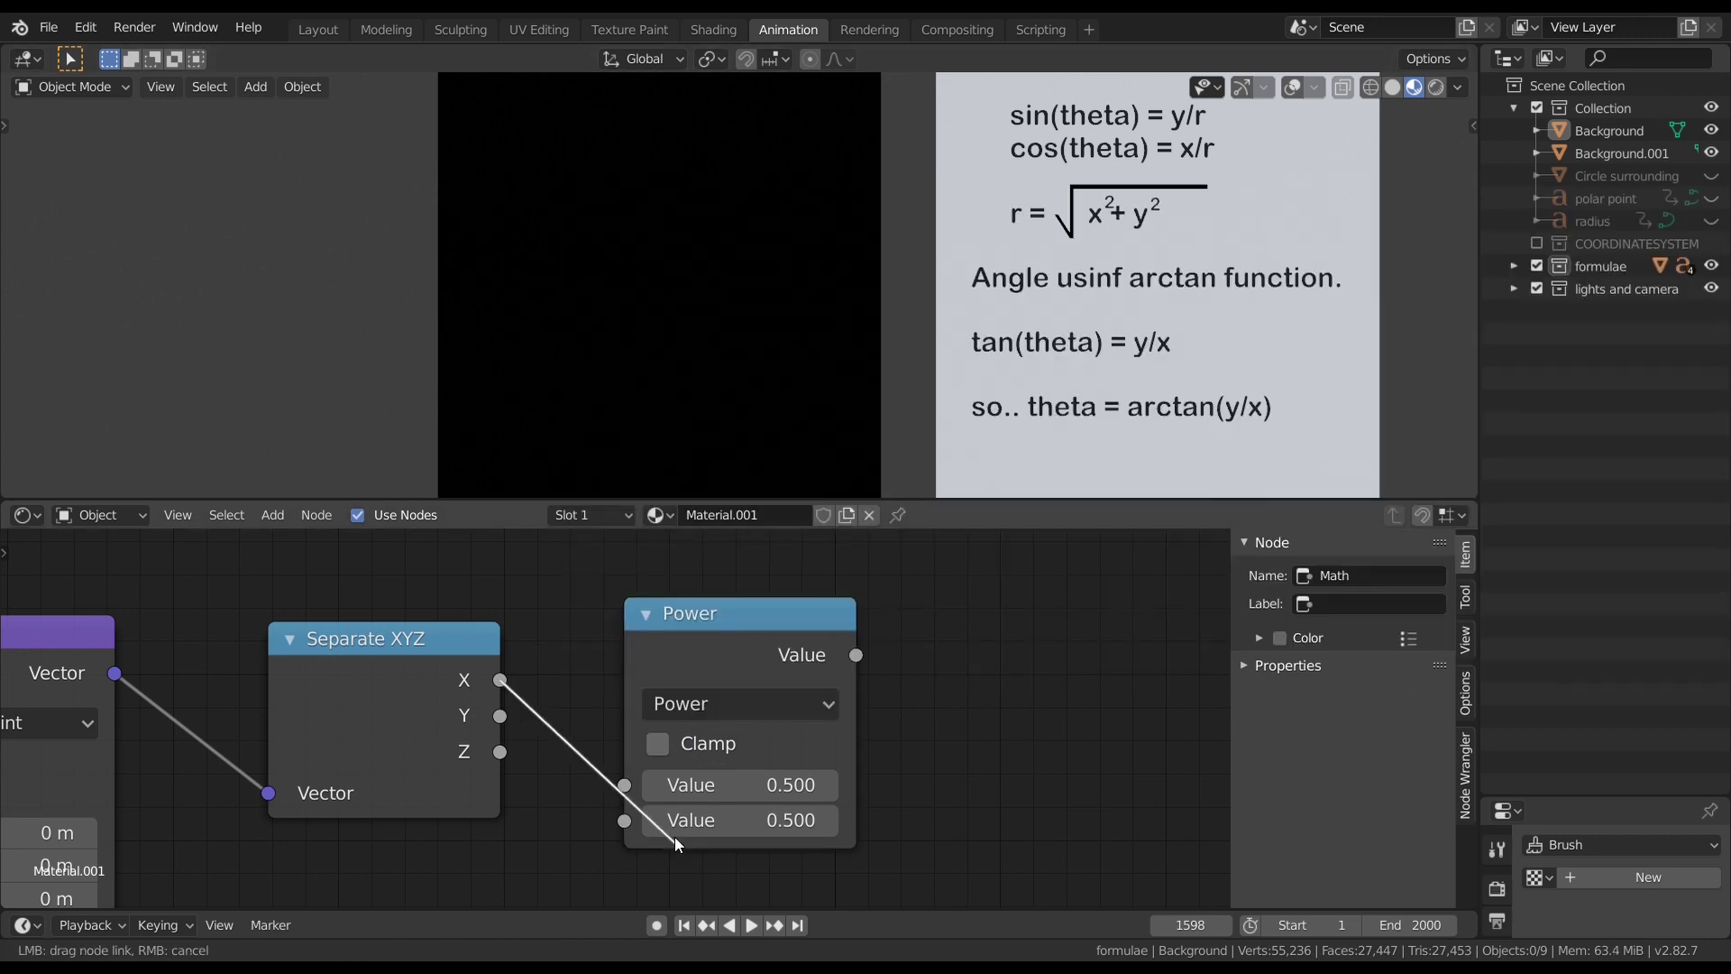
drag(678, 845, 678, 843)
click(739, 821)
text(2)
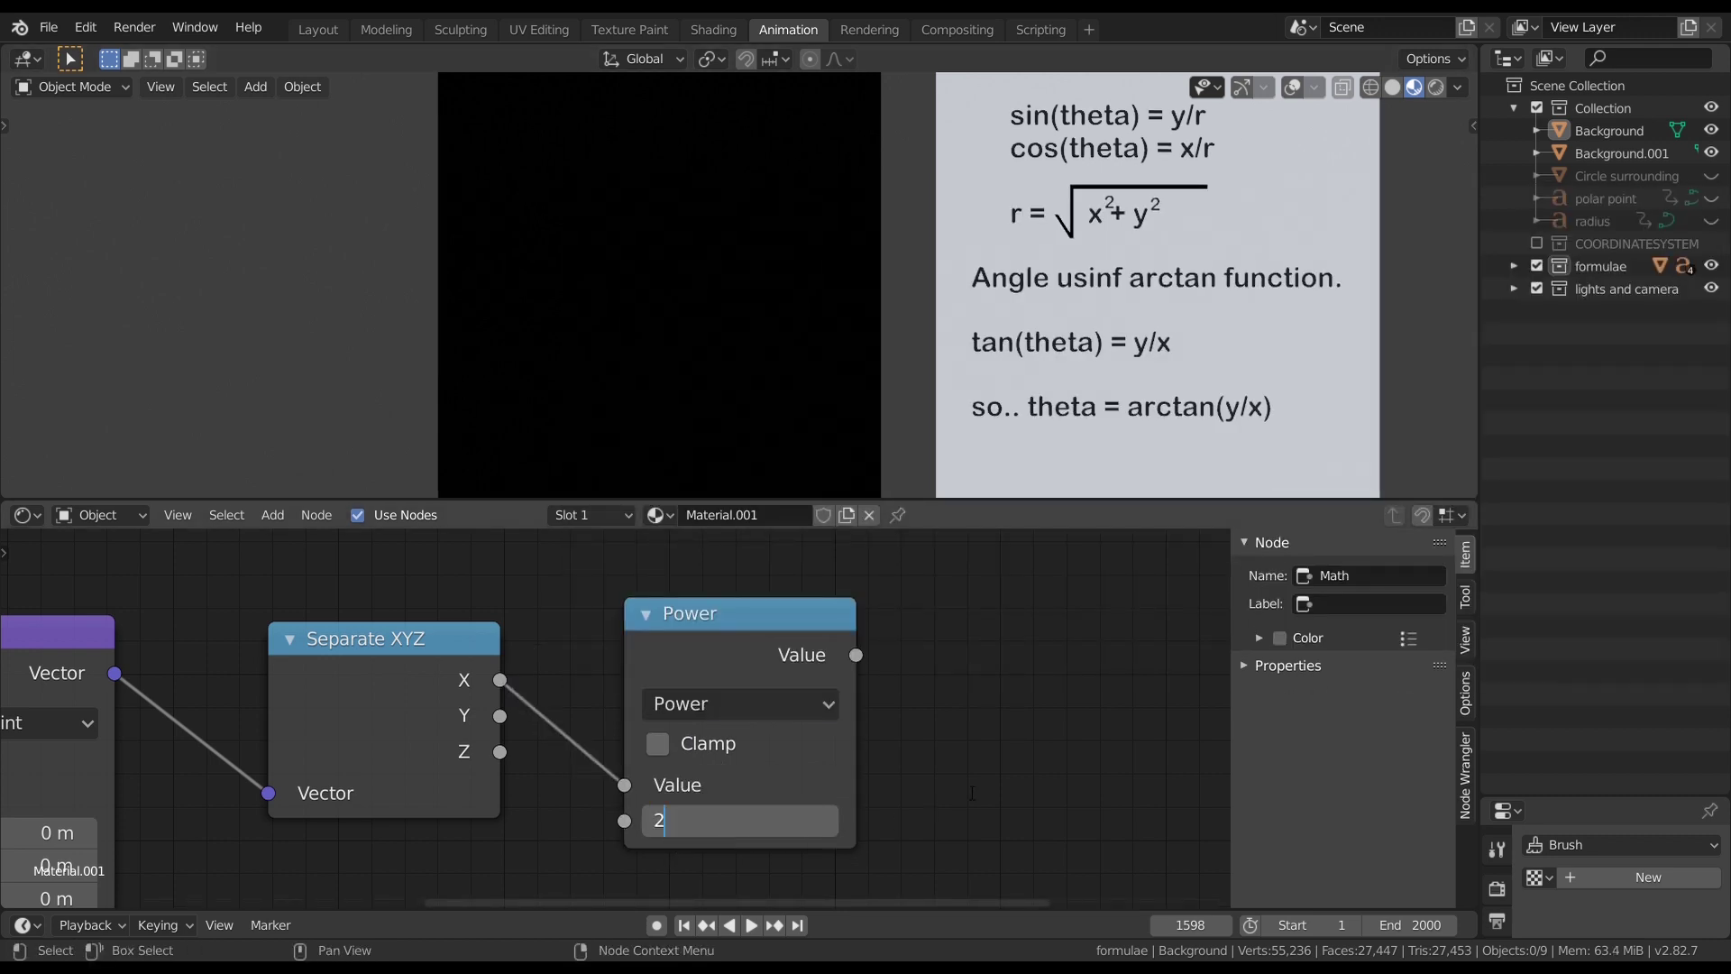
key(Return)
Step: Duplicate the Power node below the original and connect Separate XYZ's Y output to the copy's first value
scroll(972, 792, down, 3)
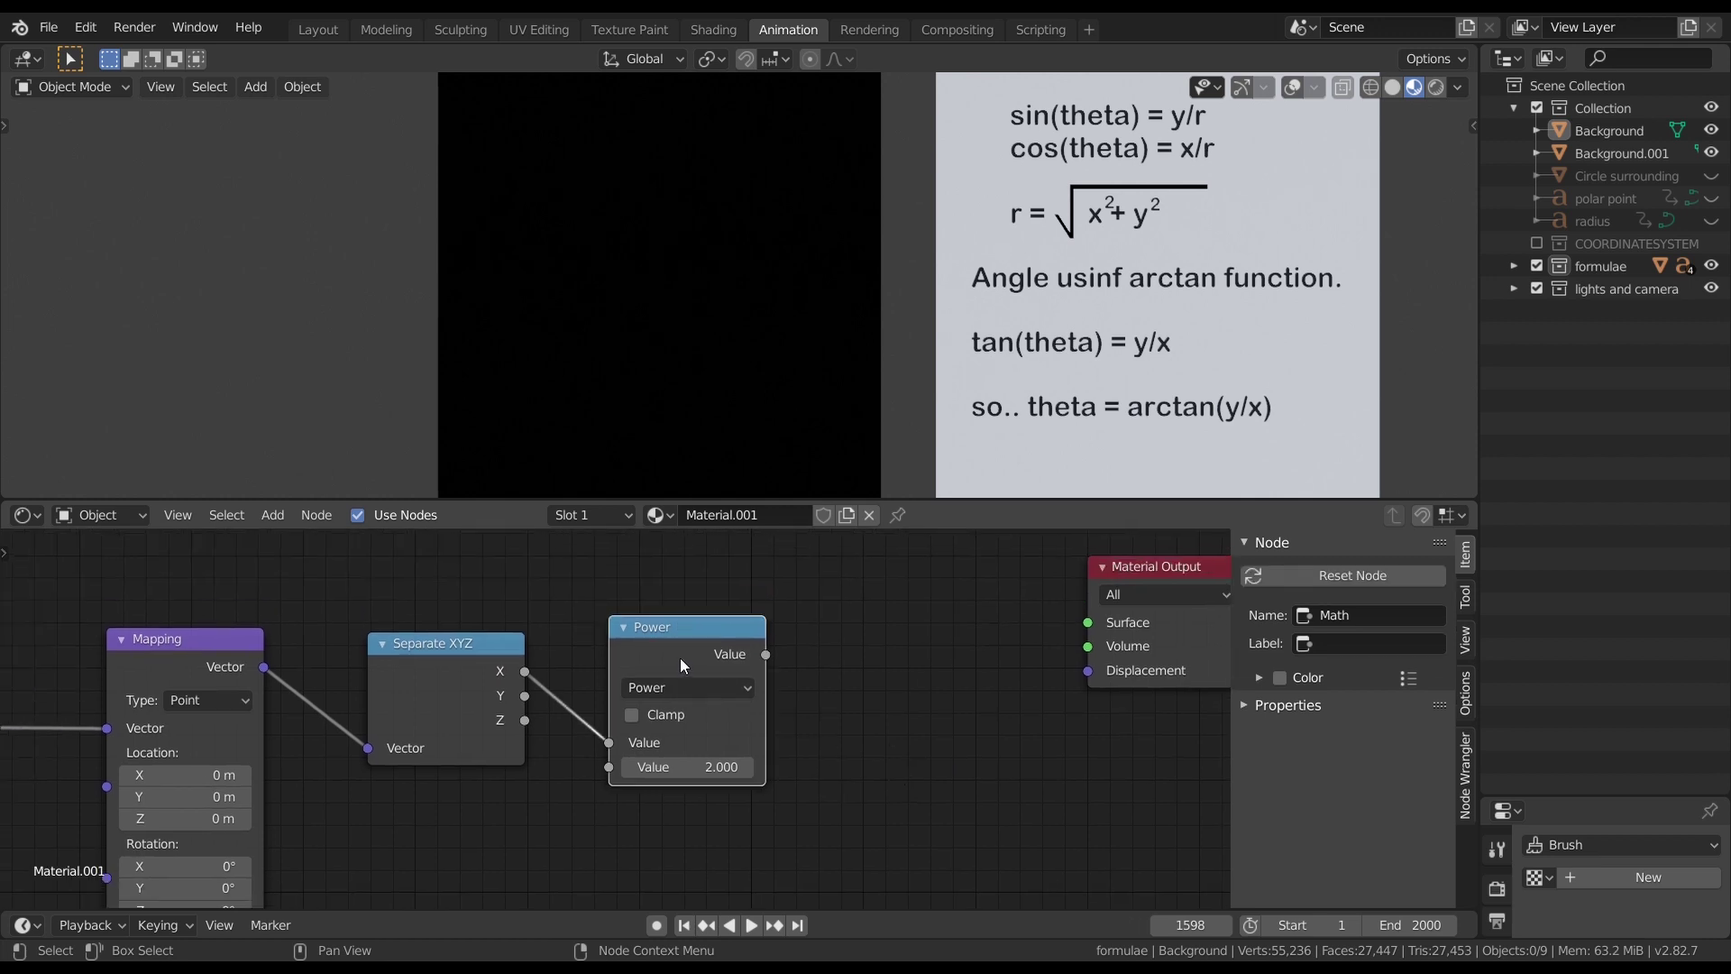
drag(679, 666, 692, 634)
key(shift+d)
click(701, 809)
scroll(945, 726, down, 2)
middle_drag(945, 727, 936, 575)
drag(585, 548, 663, 718)
middle_drag(869, 634, 714, 772)
Step: Sum the two Power outputs with an Add math node and expand that node to full size
scroll(630, 696, up, 1)
click(586, 679)
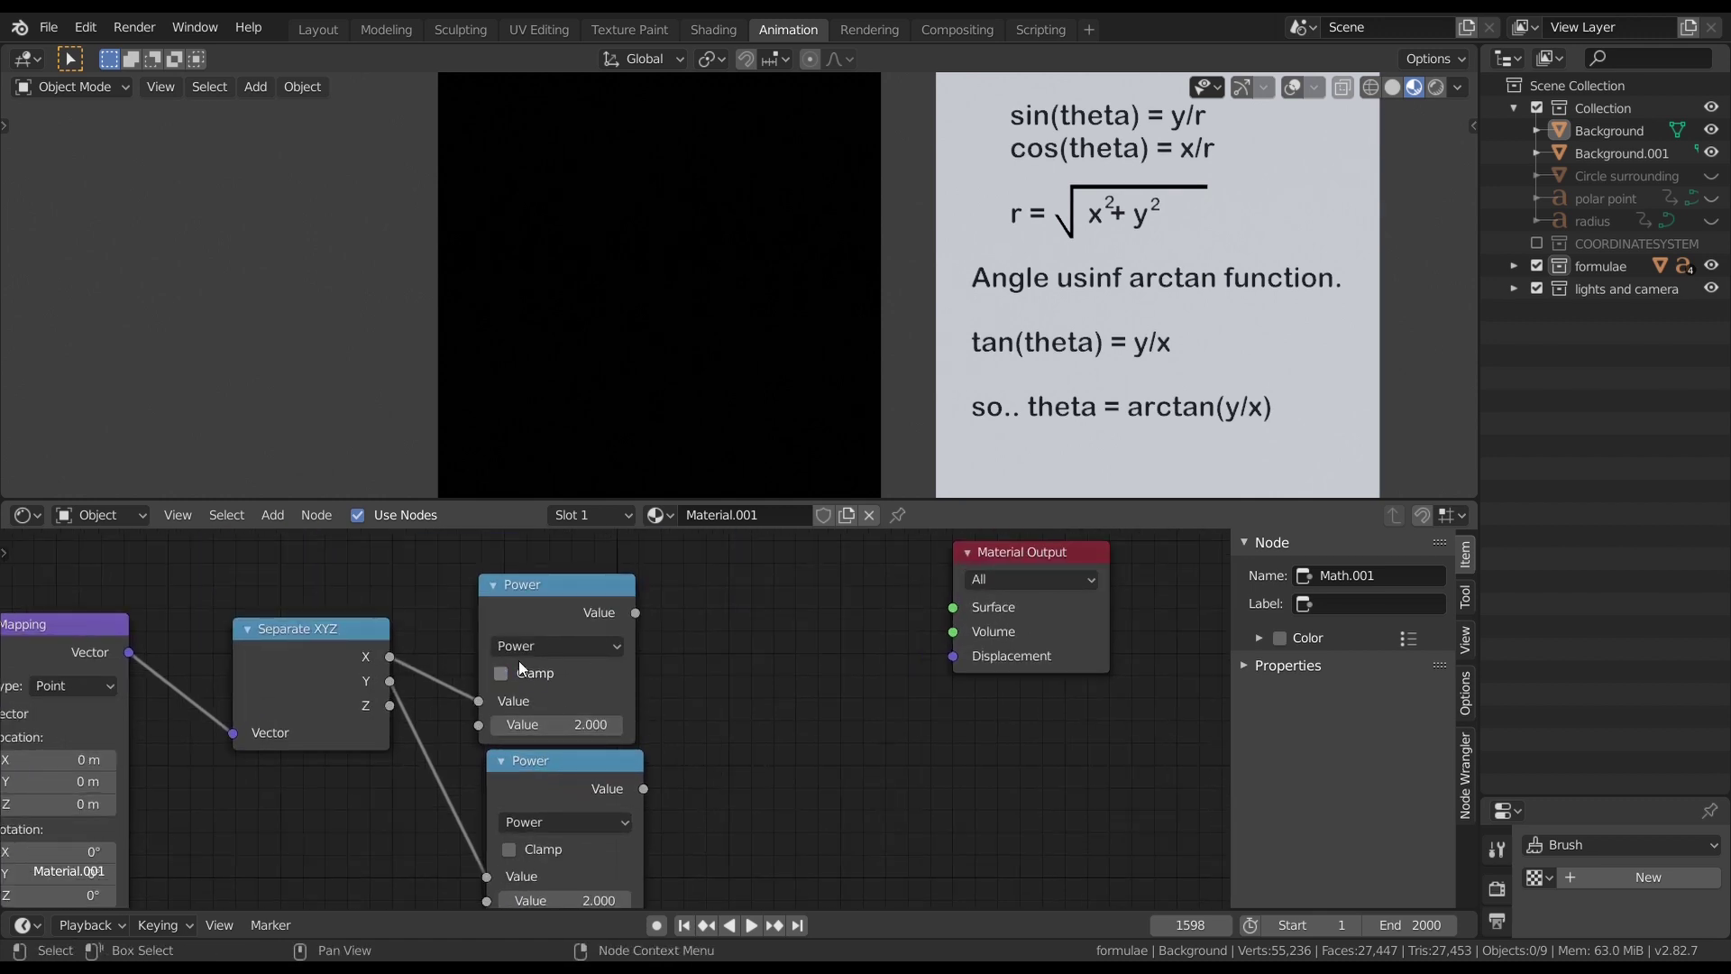
click(591, 772)
key(ctrl+KP_Add)
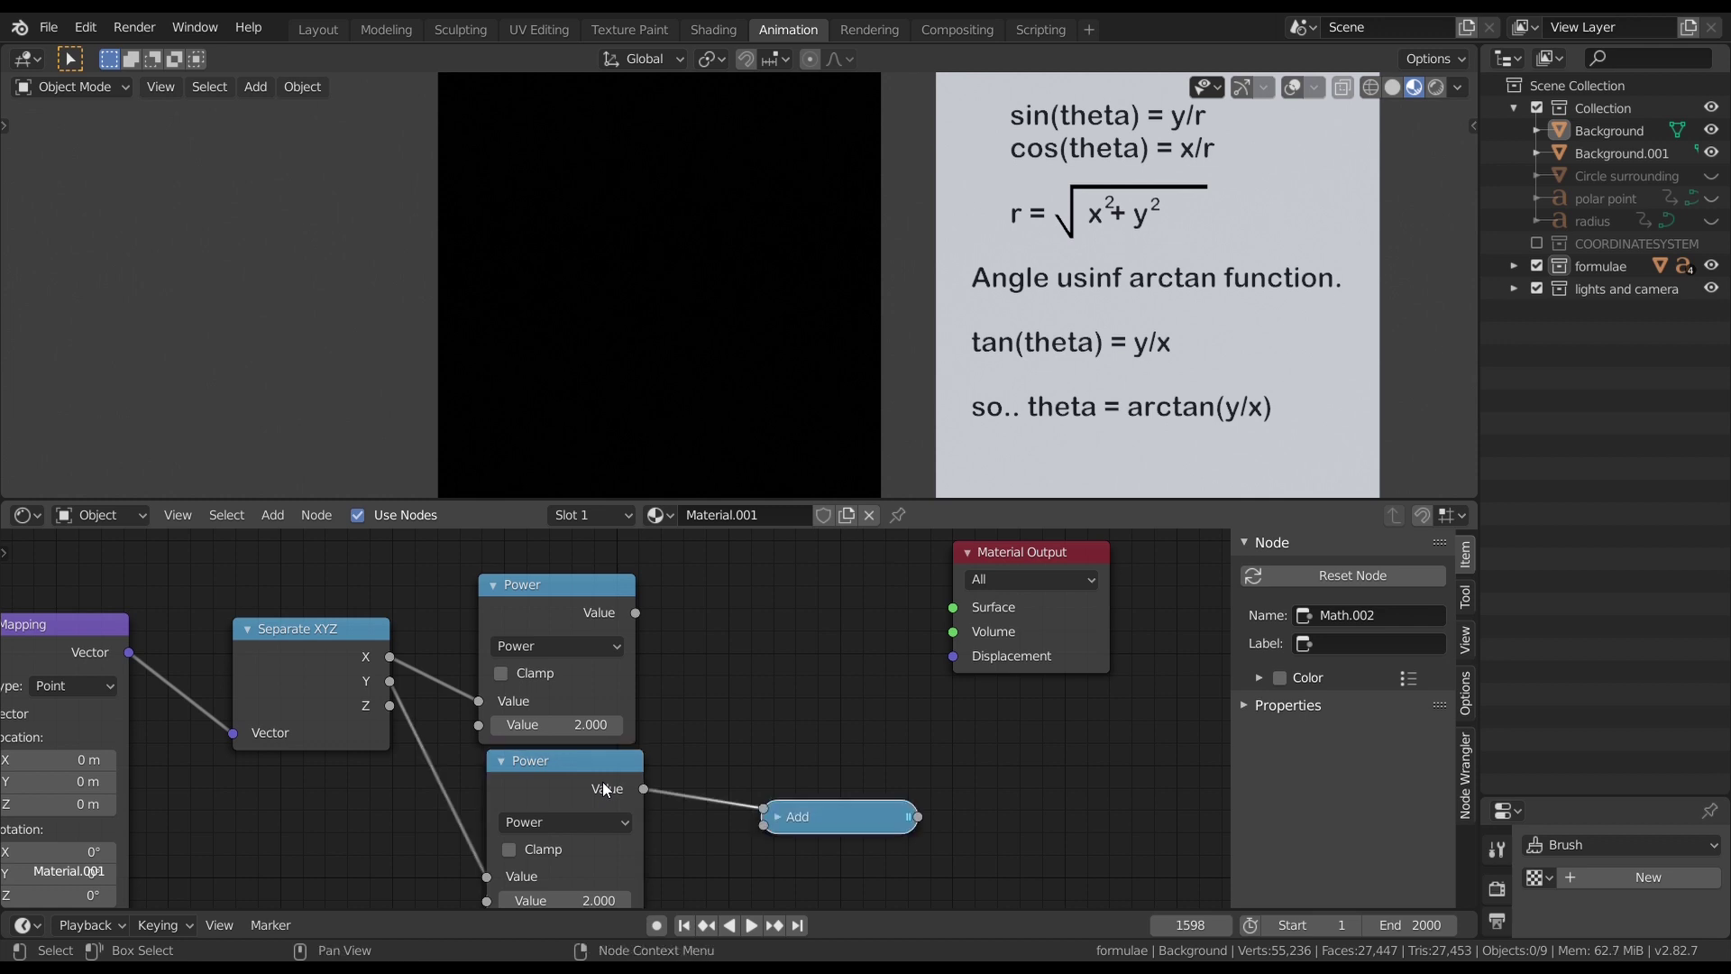
drag(804, 816, 809, 816)
click(790, 612)
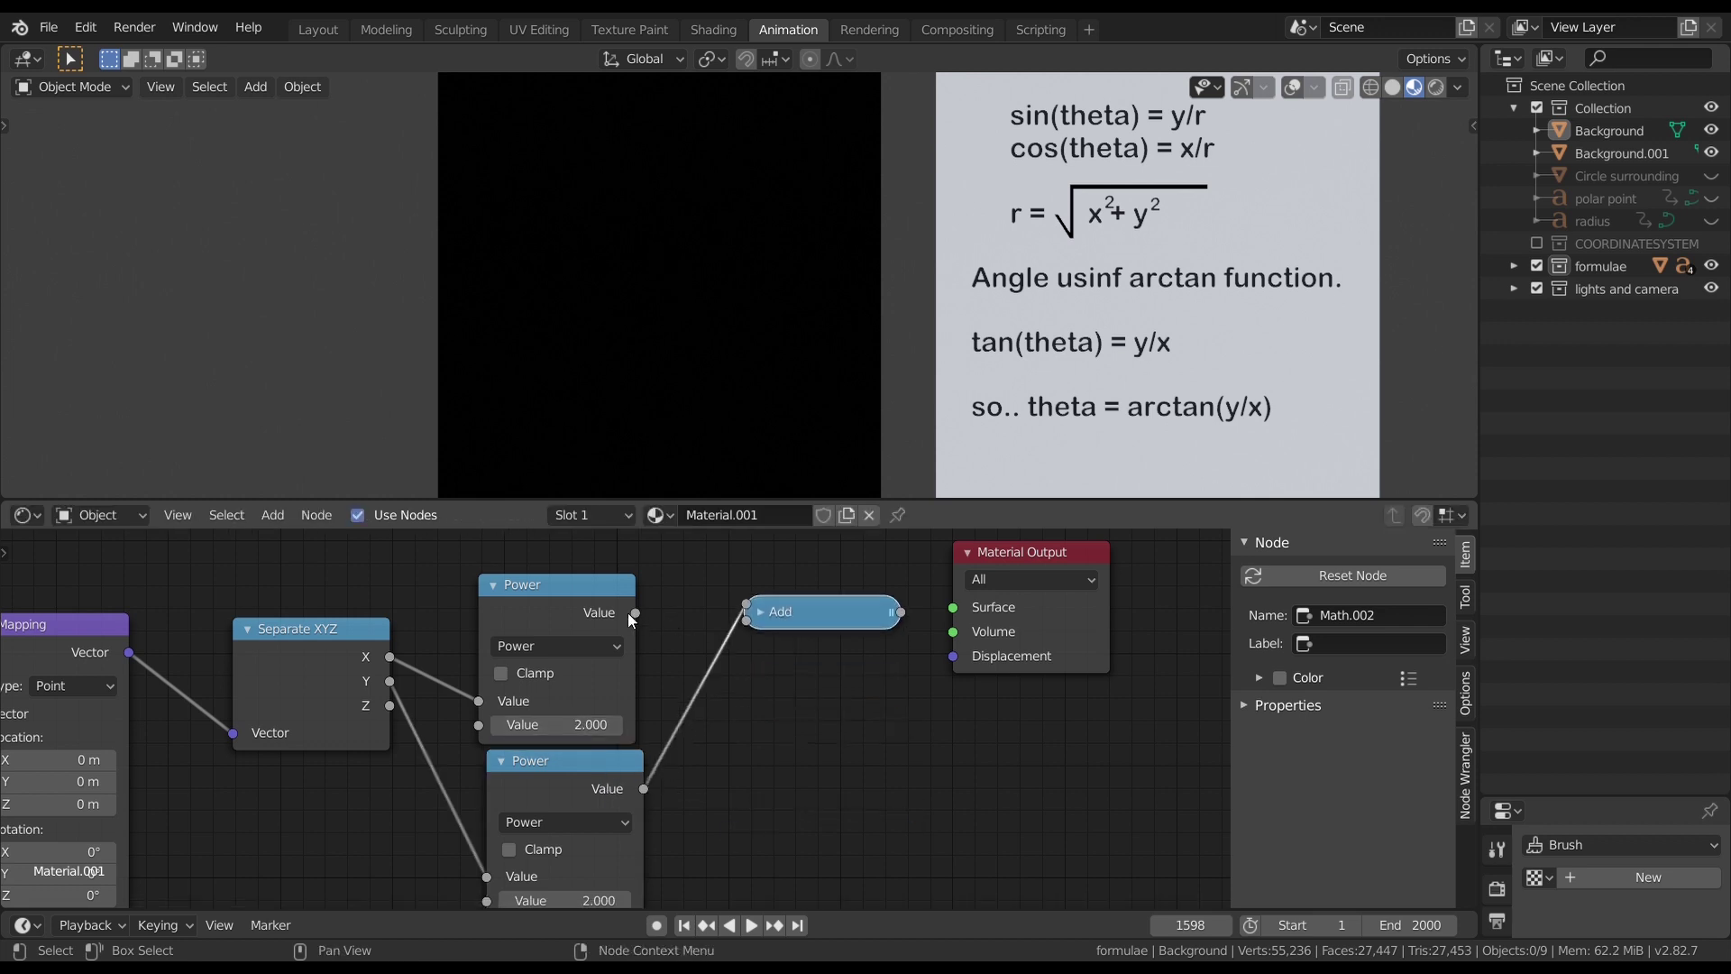
drag(635, 613, 780, 622)
key(h)
key(g)
Step: Make room before Material Output, duplicate the Add node as Square Root, feed it the sum and preview it through a Viewer
middle_drag(880, 652, 718, 750)
drag(840, 663, 1009, 669)
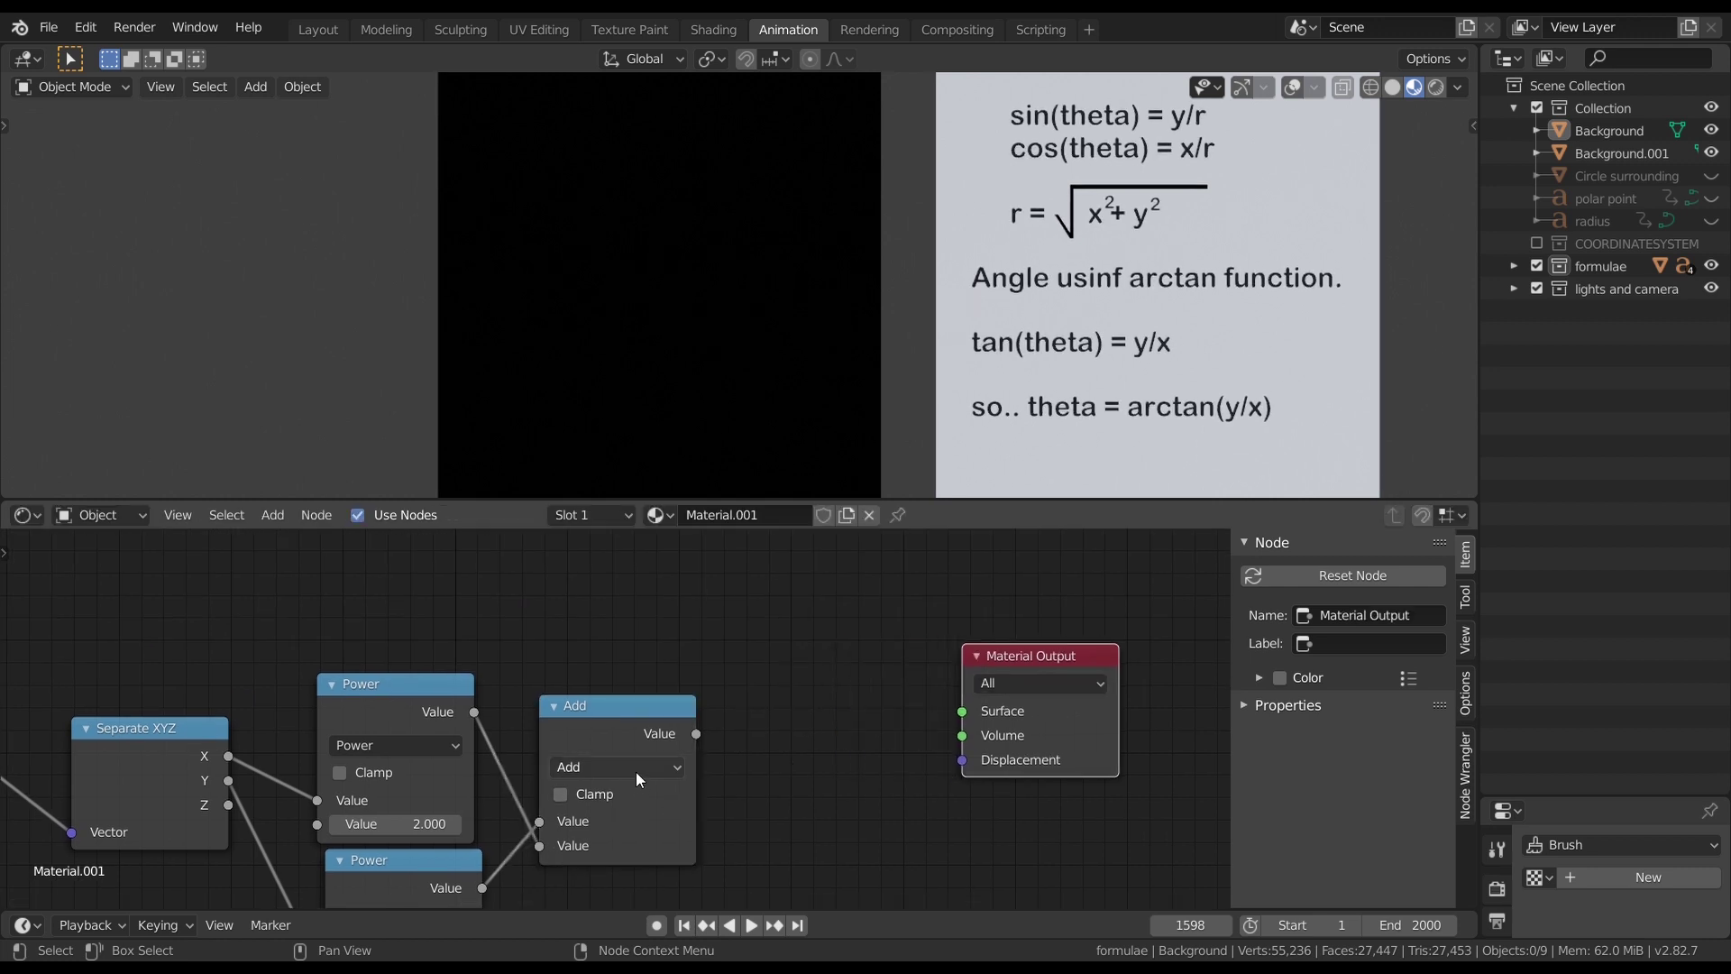
click(640, 736)
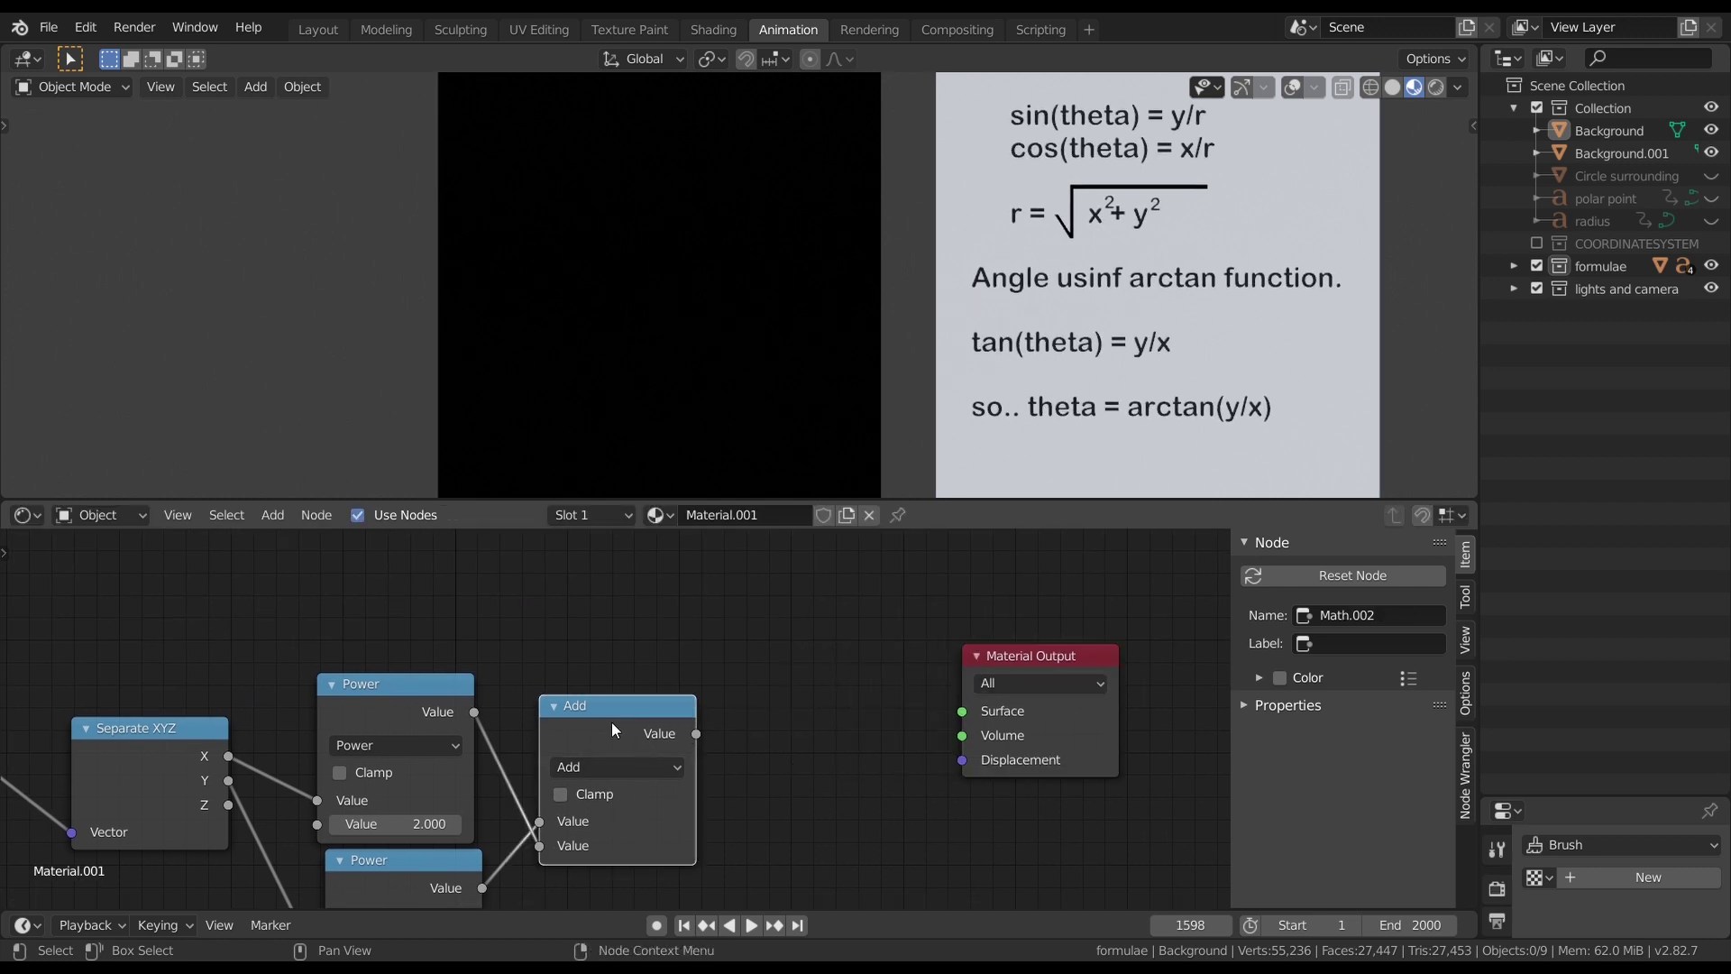
key(shift+d)
click(830, 748)
click(830, 736)
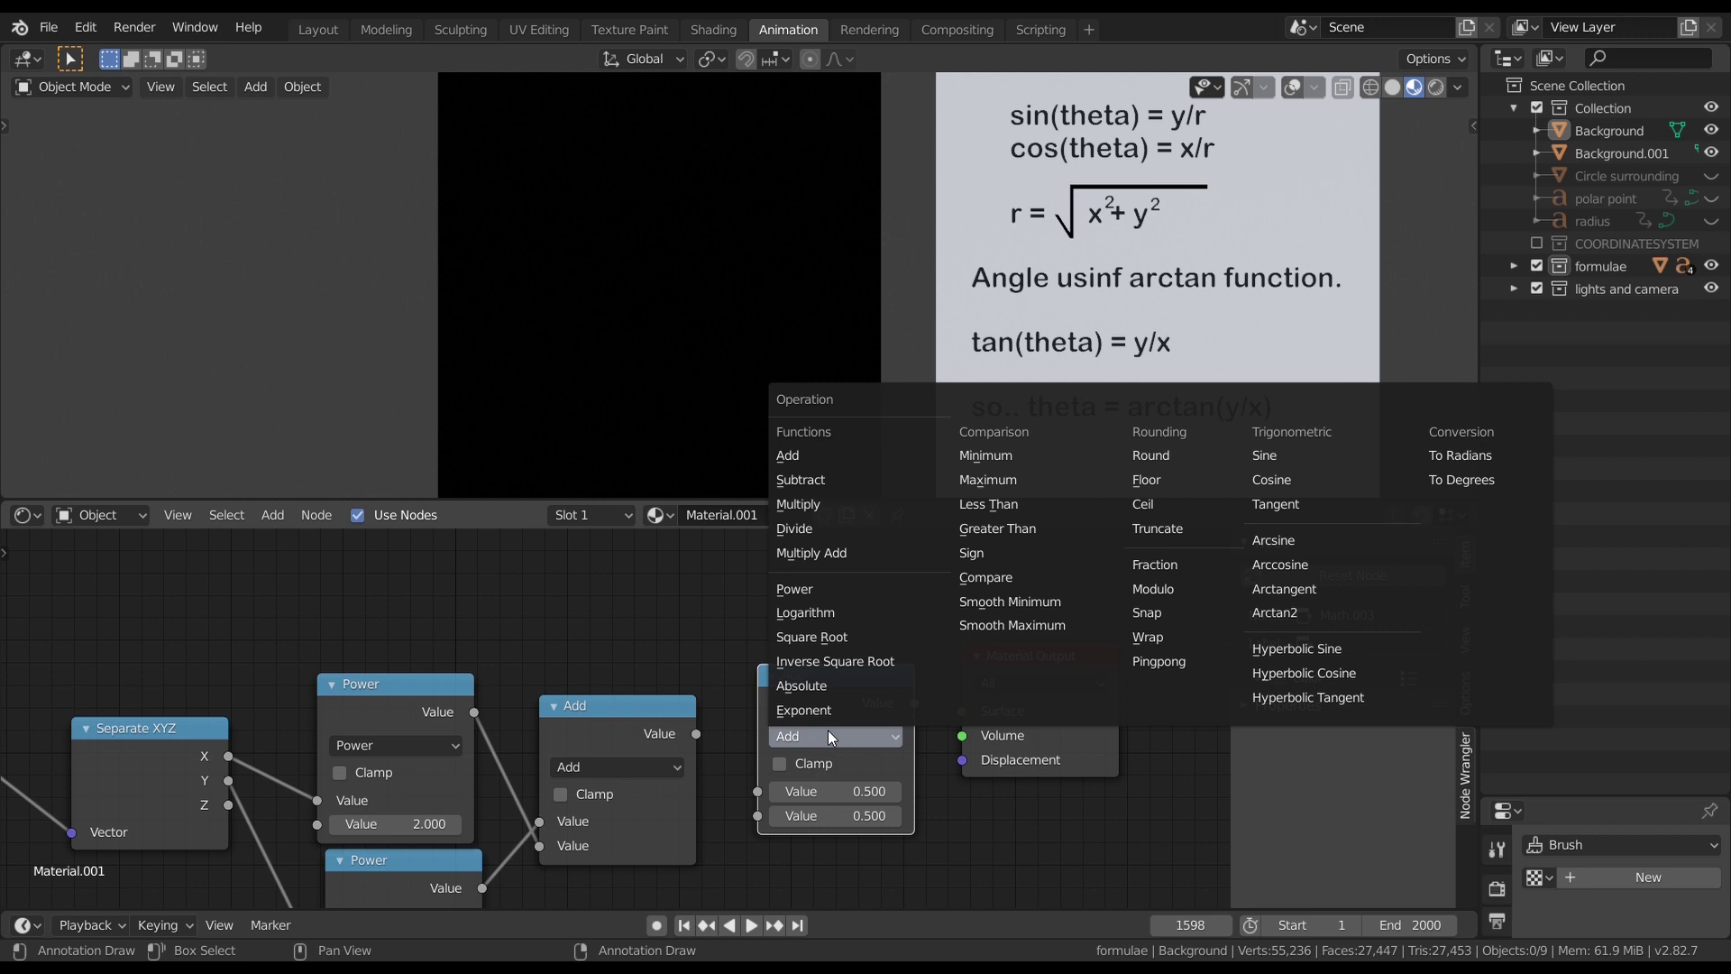
click(812, 636)
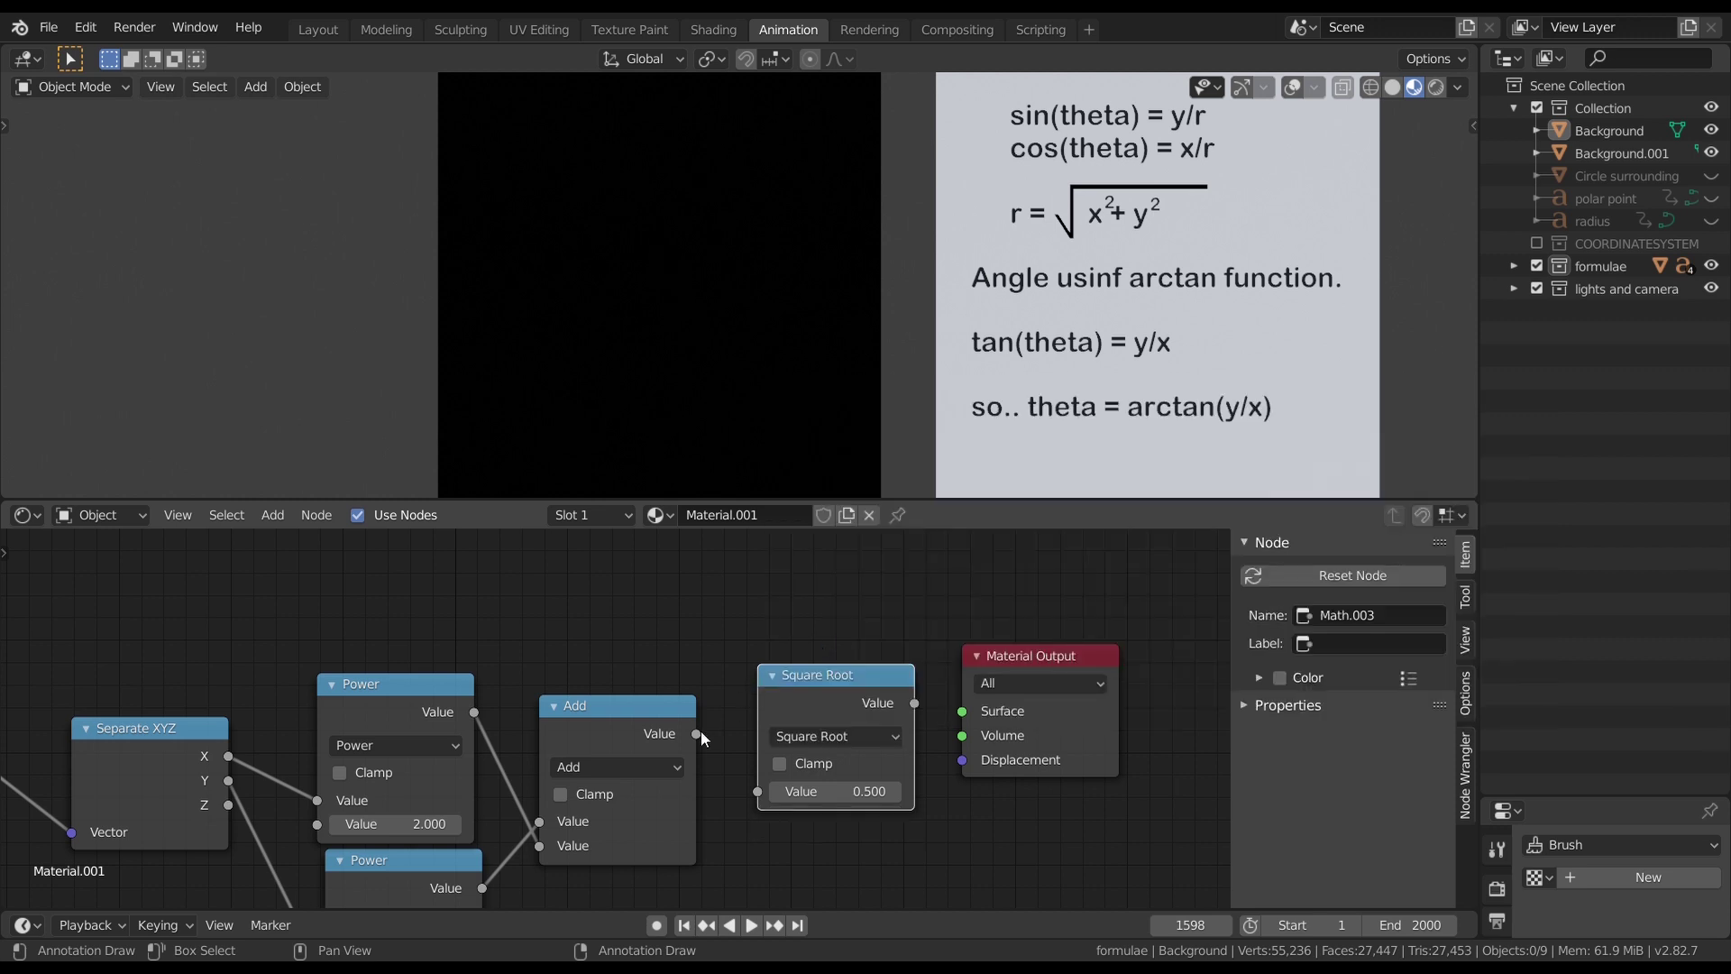
drag(700, 730, 765, 797)
ctrl+shift+click(828, 696)
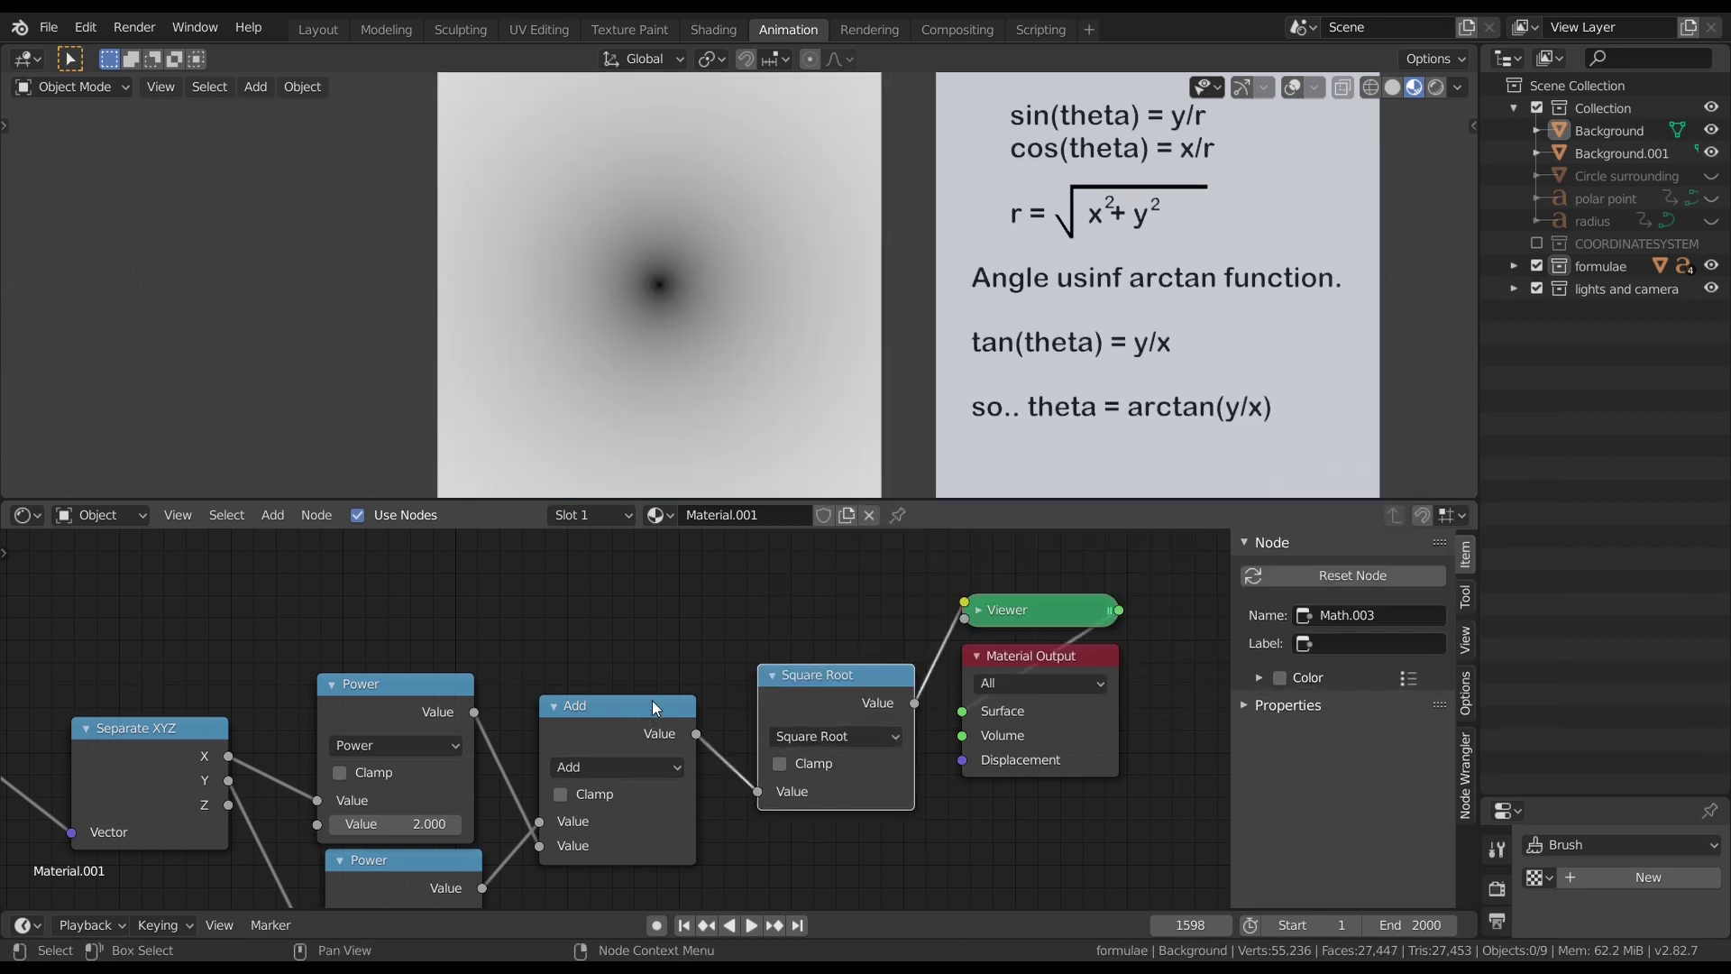
Step: Nudge the Add node aside, duplicate the lower Power node beneath itself and set the copy's operation to Arctan2
middle_drag(652, 699, 700, 672)
mouse_move(591, 821)
mouse_down()
mouse_move(588, 797)
mouse_move(588, 818)
mouse_up()
scroll(743, 659, down, 2)
scroll(678, 355, down, 1)
scroll(761, 663, down, 1)
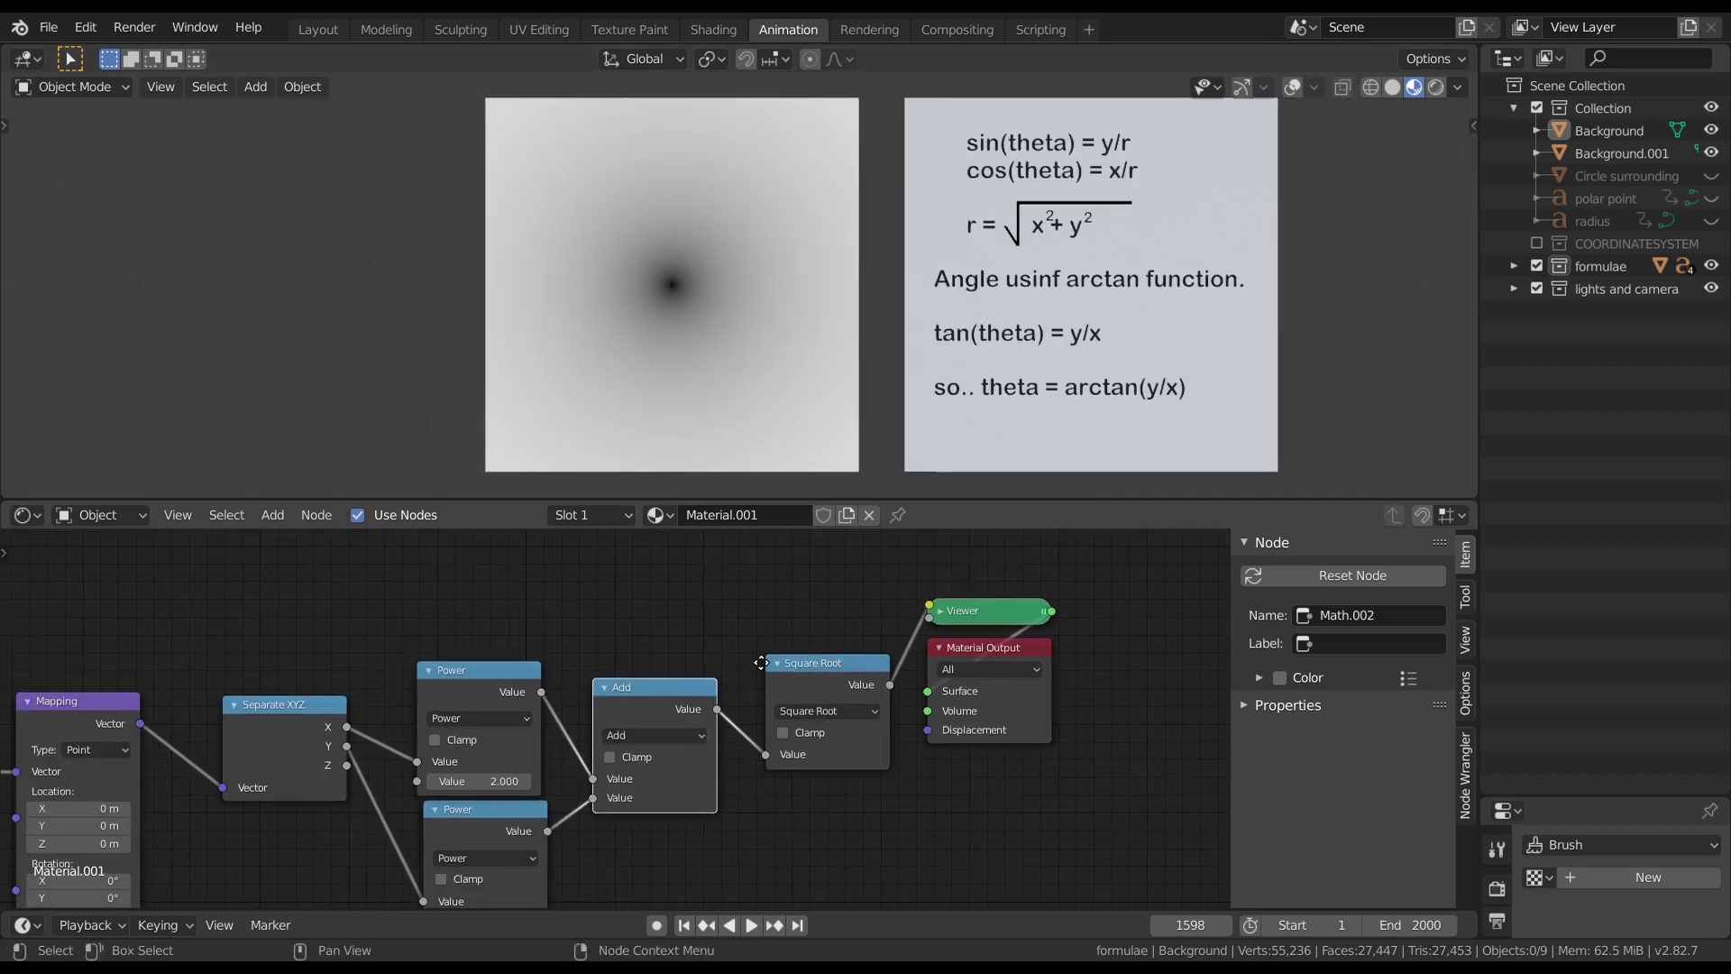
scroll(760, 663, down, 5)
middle_drag(753, 651, 642, 700)
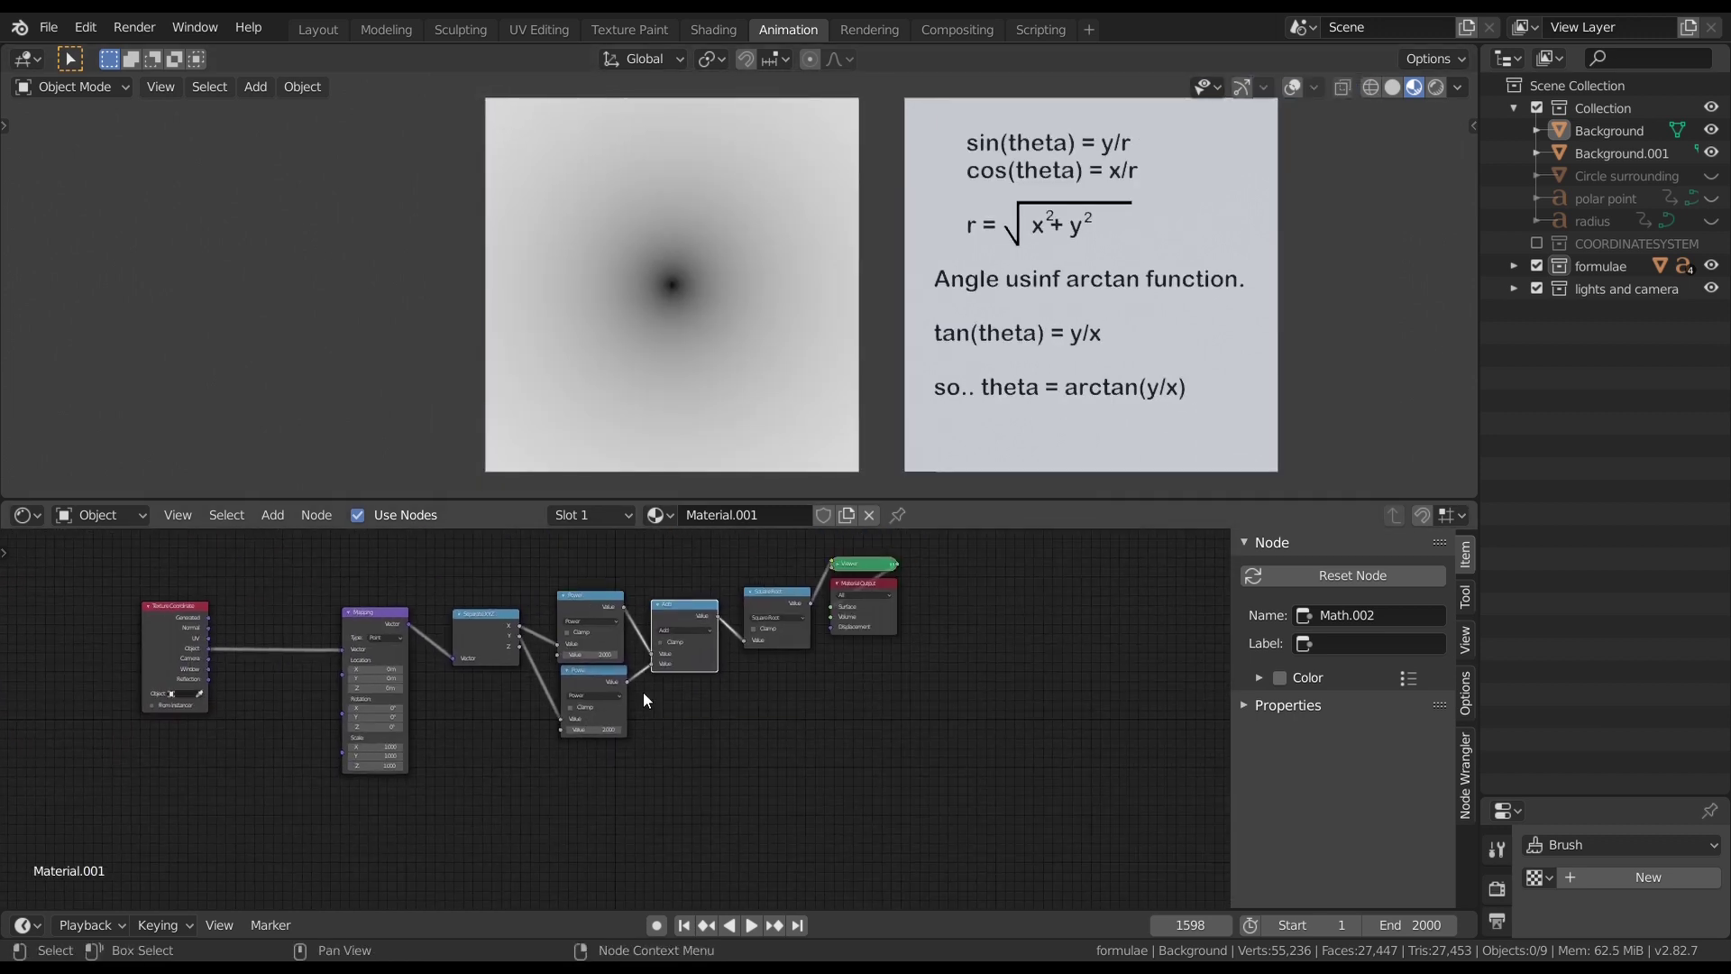
scroll(644, 699, up, 2)
click(592, 662)
key(shift+d)
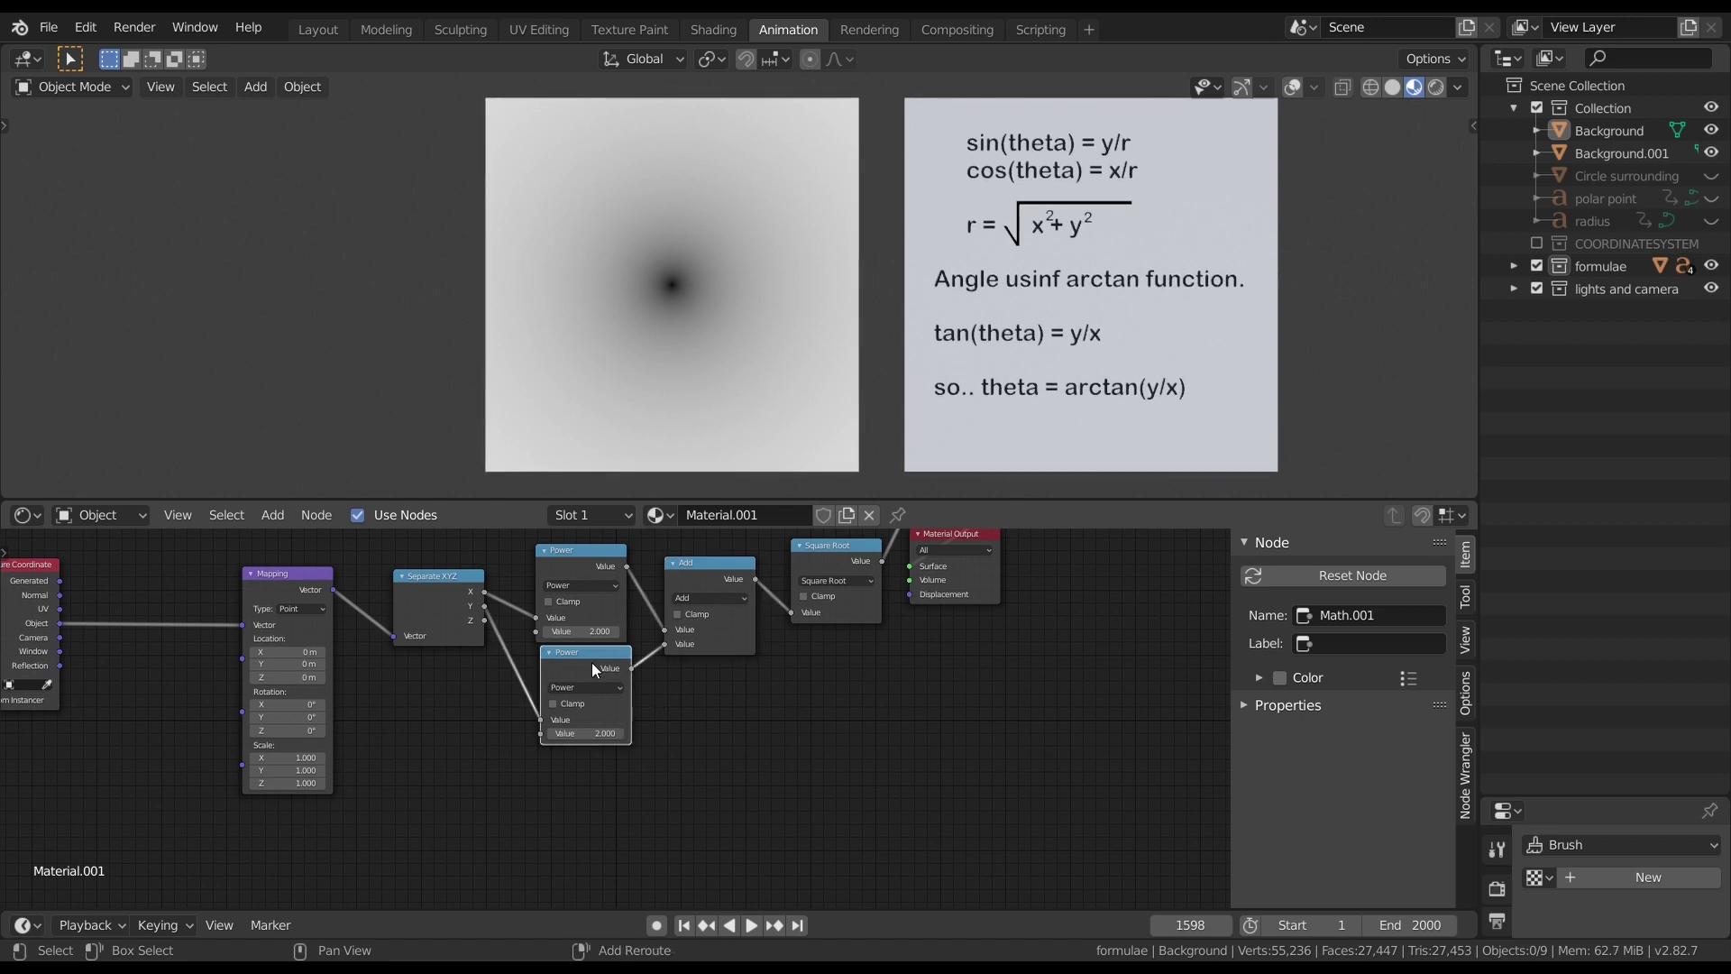
click(593, 792)
click(606, 817)
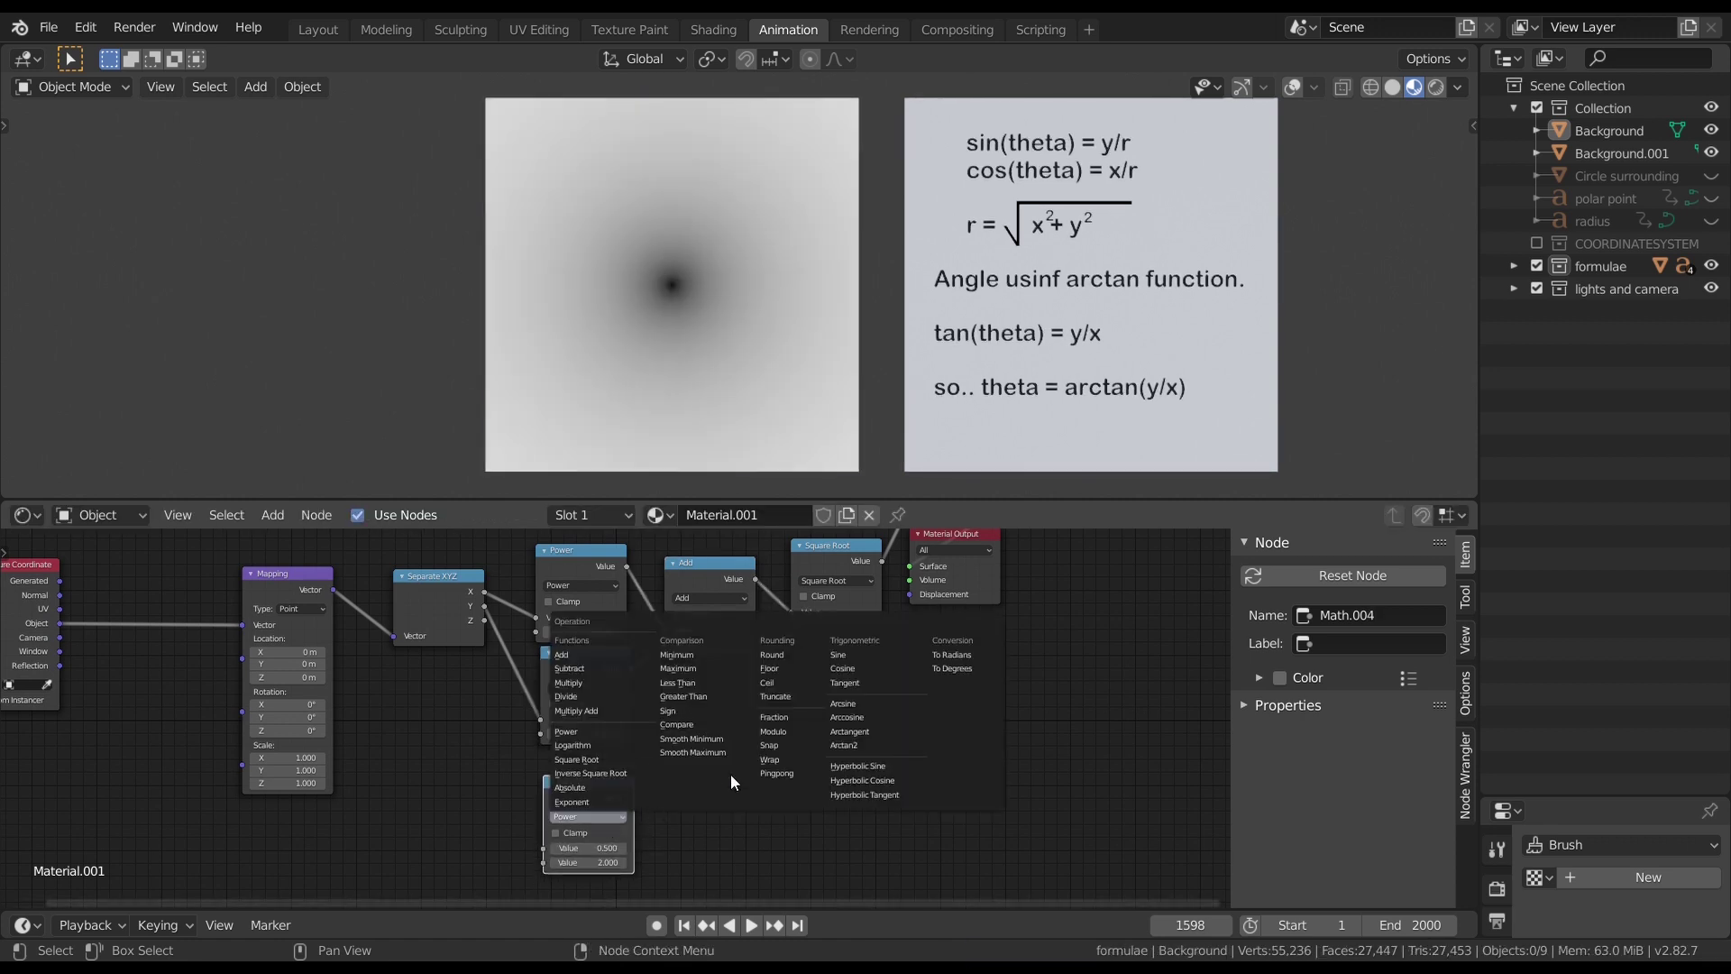
click(844, 745)
middle_drag(718, 765, 853, 738)
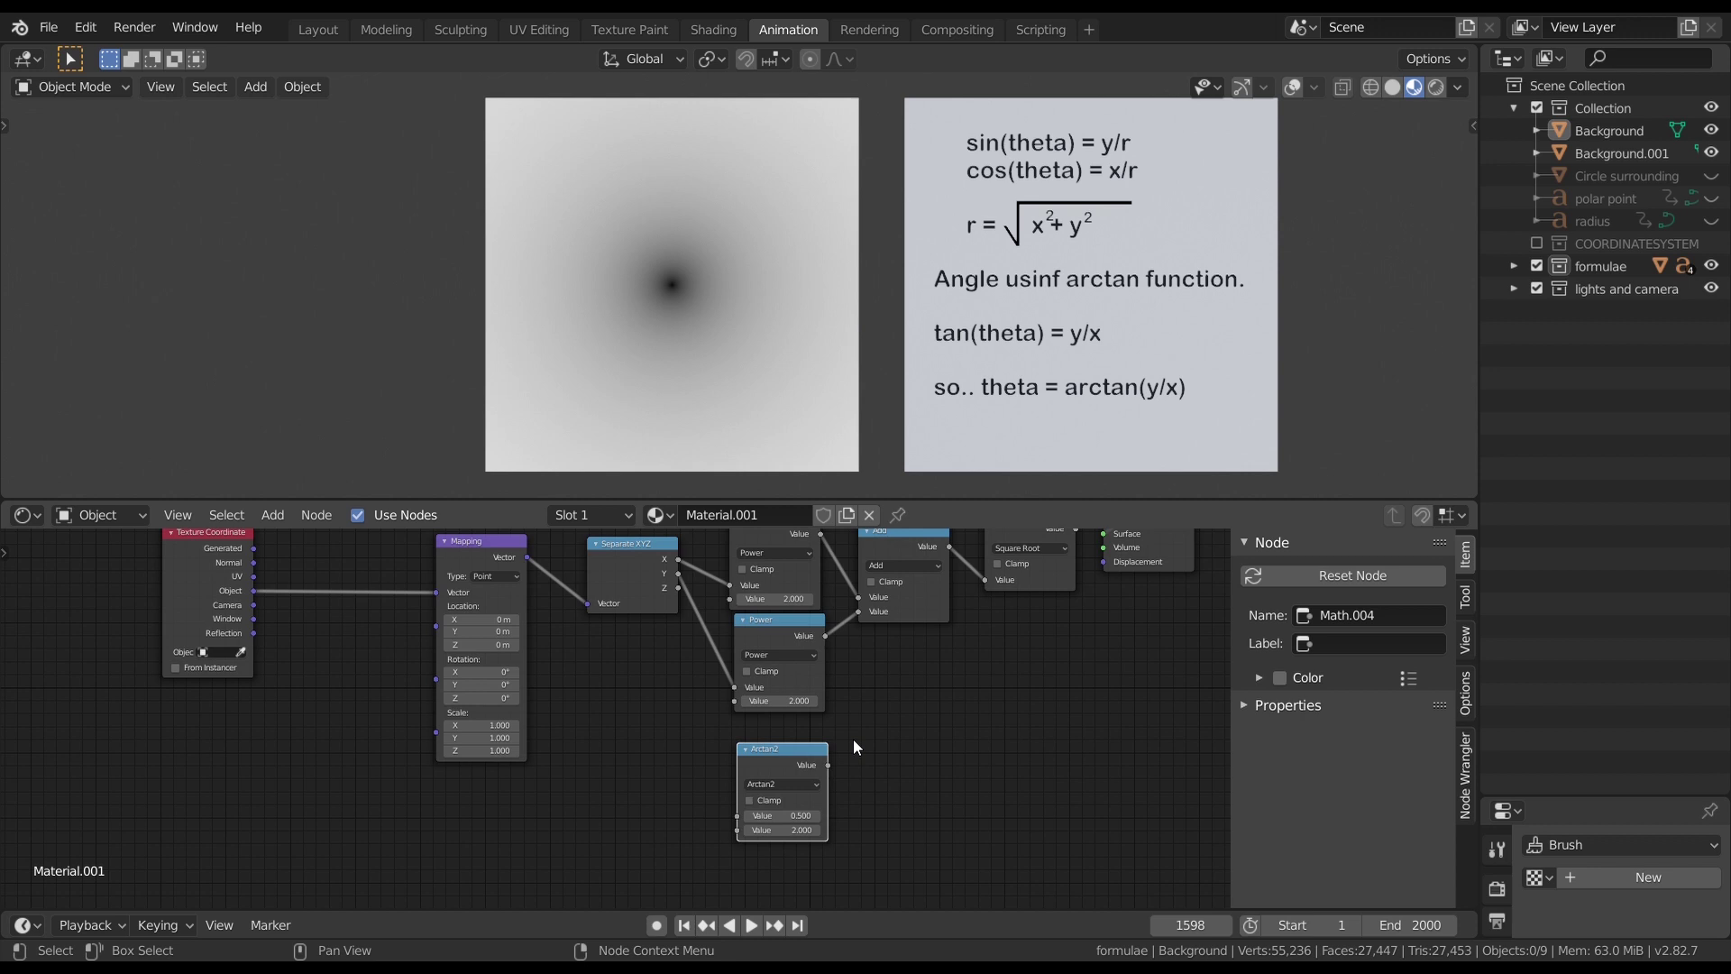
Step: Move Separate XYZ down closer to Arctan2, then connect its Y output to Arctan2's first value and X to the second
scroll(764, 726, up, 2)
drag(584, 585, 592, 751)
middle_drag(736, 810, 736, 644)
scroll(721, 721, up, 3)
scroll(721, 736, up, 1)
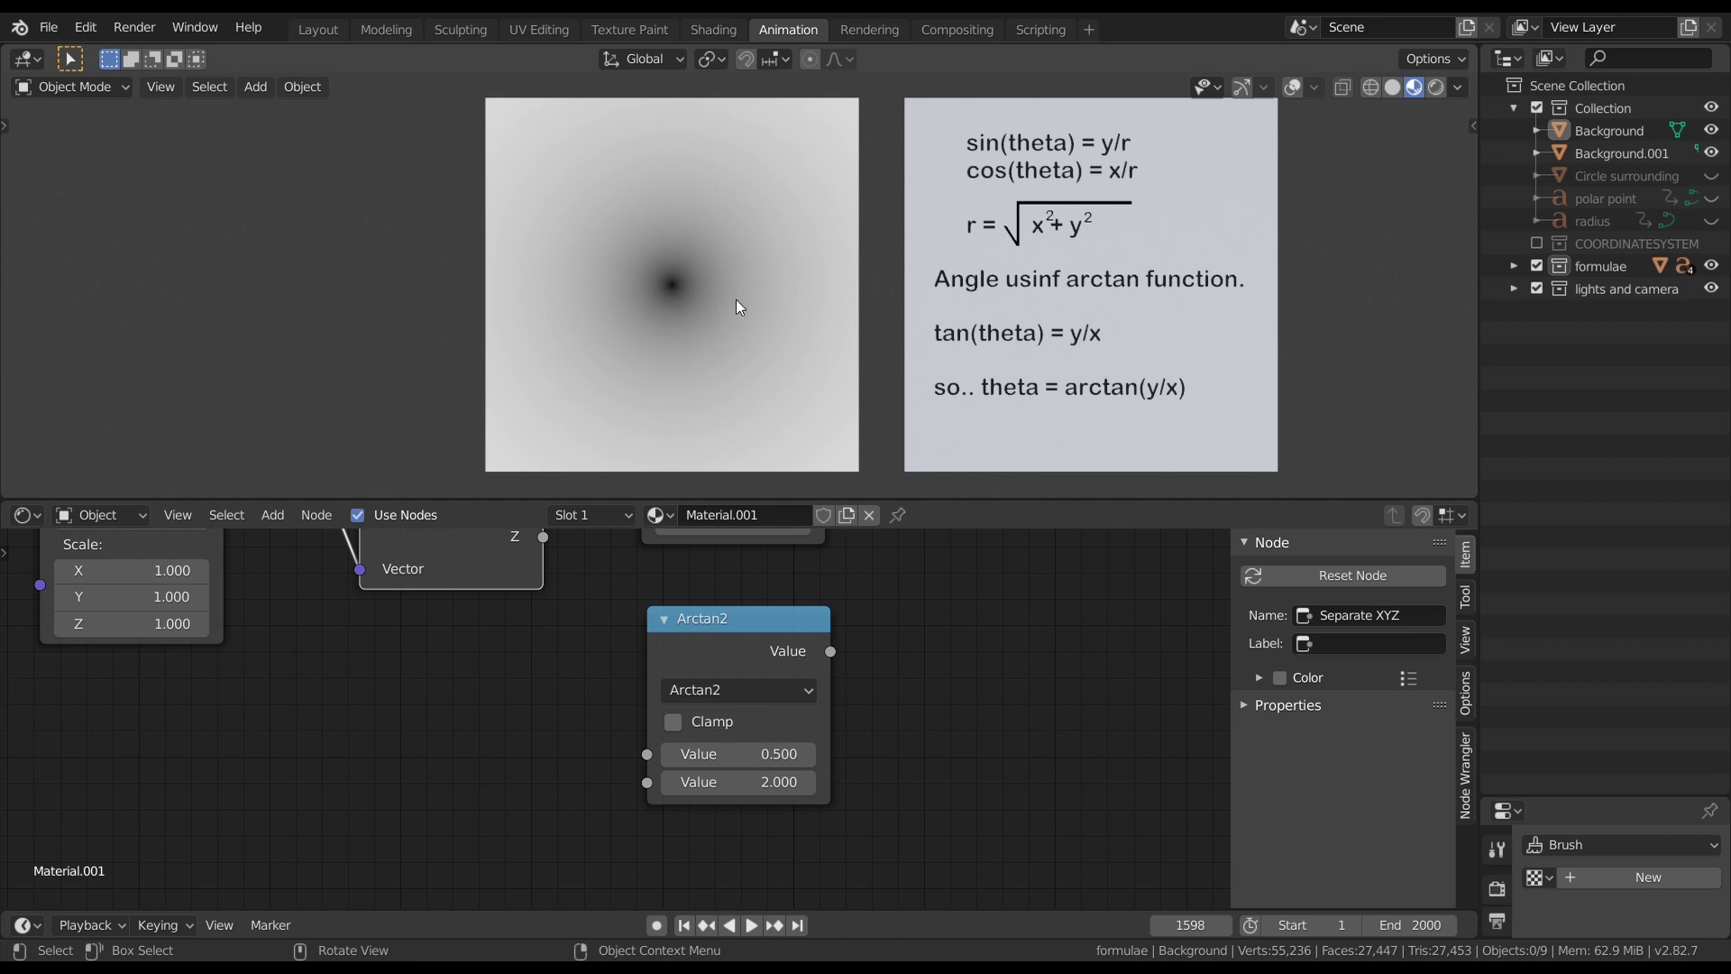
click(703, 376)
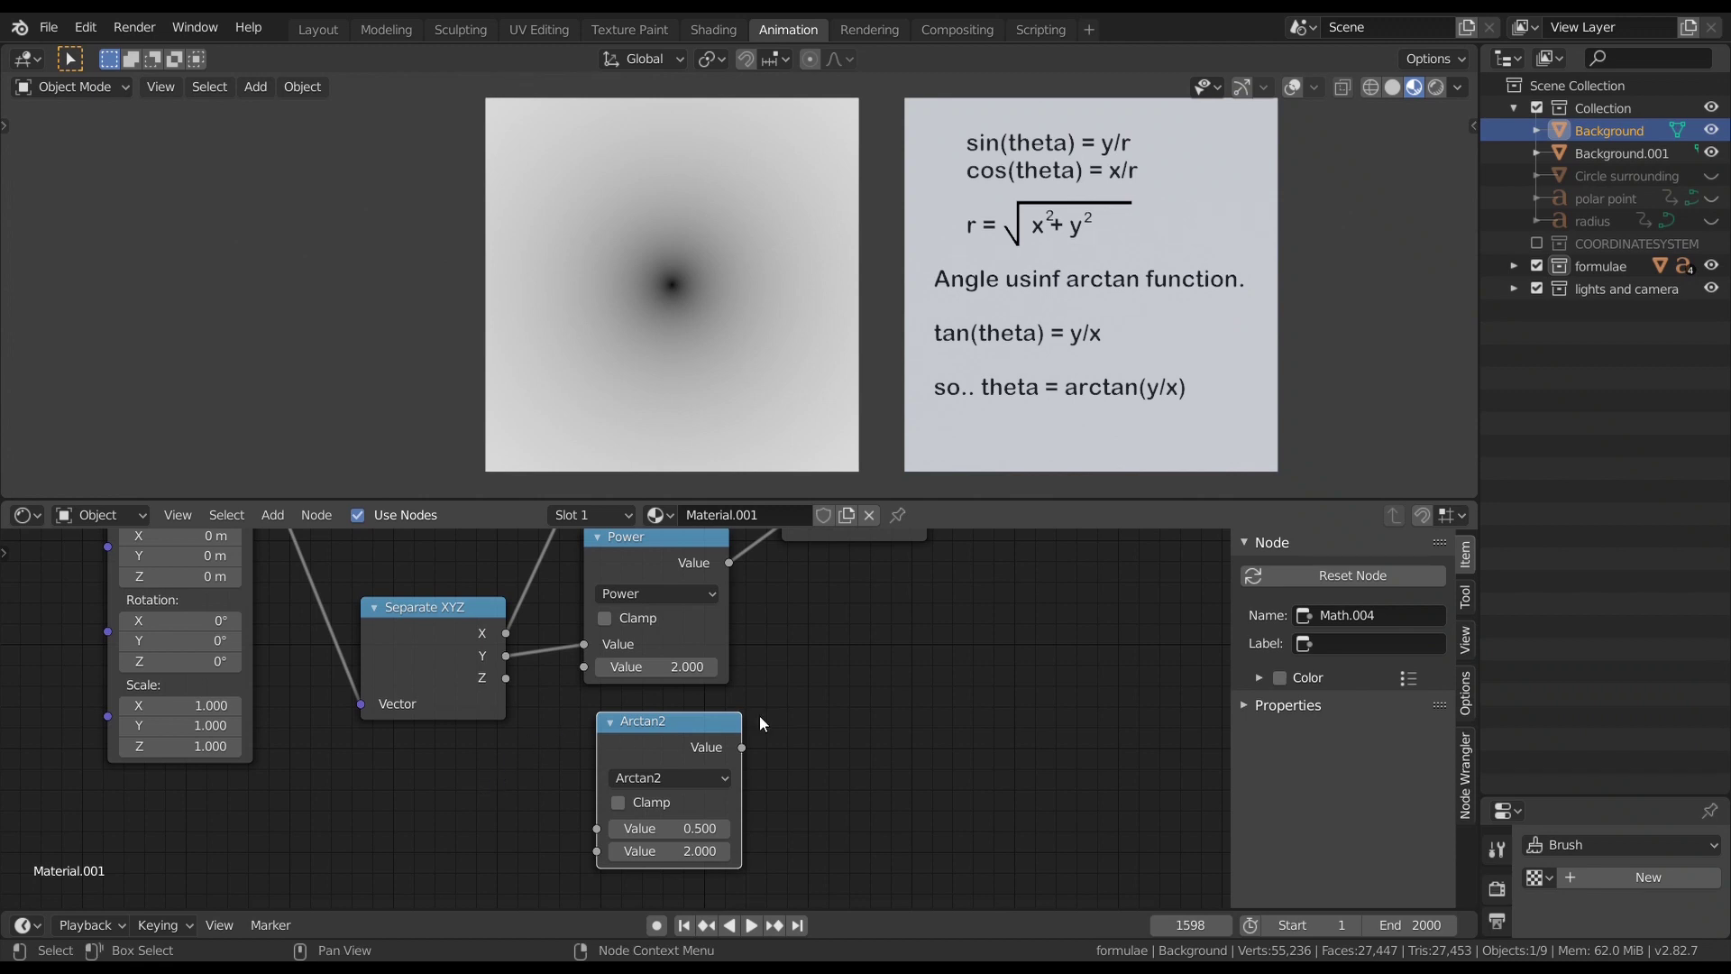
scroll(797, 705, down, 2)
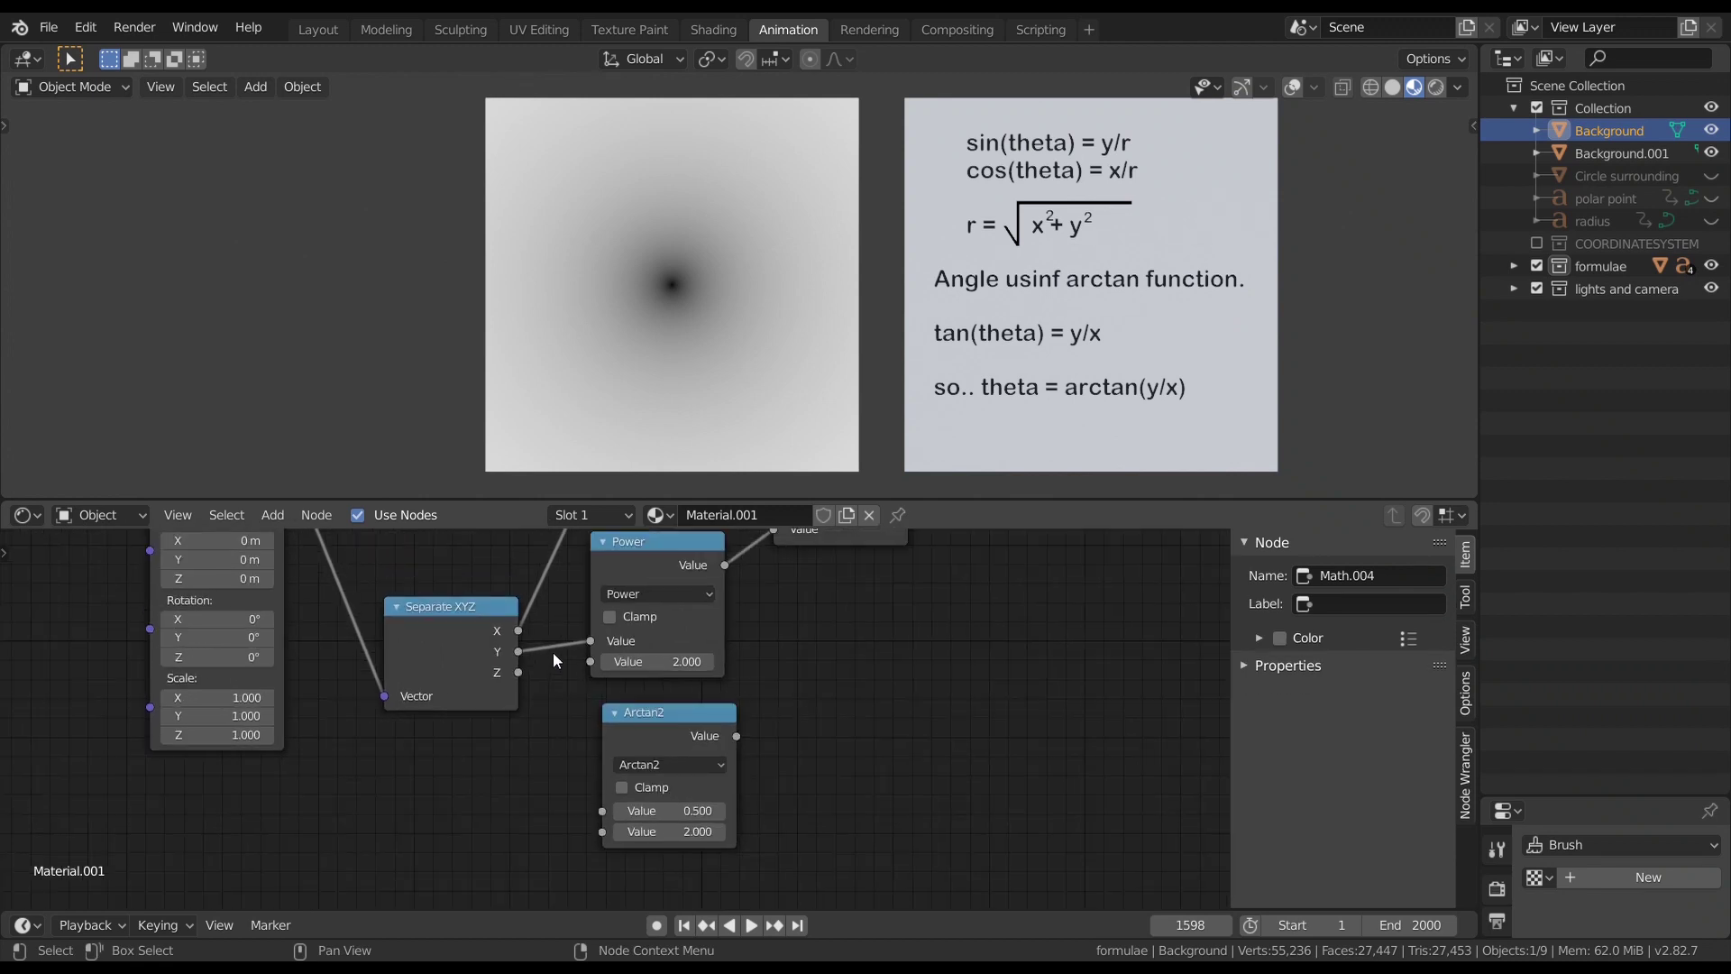
drag(519, 651, 602, 811)
drag(514, 628, 602, 829)
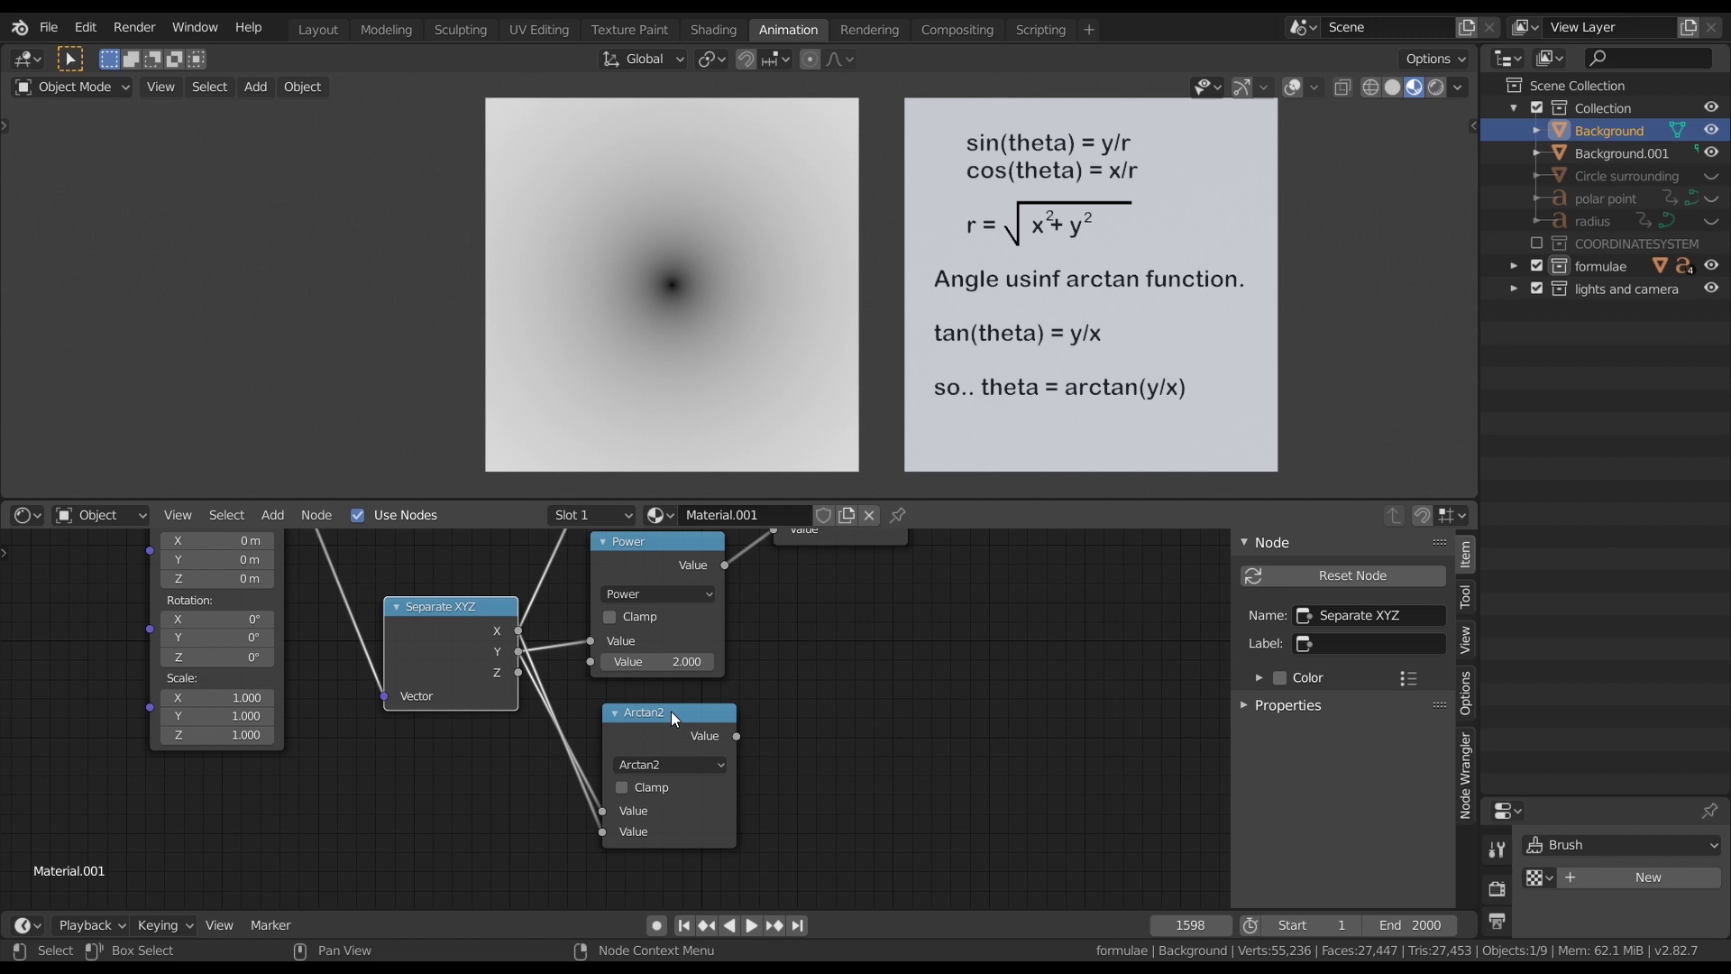
Step: Group Separate XYZ, both Power nodes, Add, Square Root and Arctan2 into one node group
scroll(671, 718, down, 3)
middle_drag(839, 695, 661, 757)
middle_drag(883, 559, 775, 644)
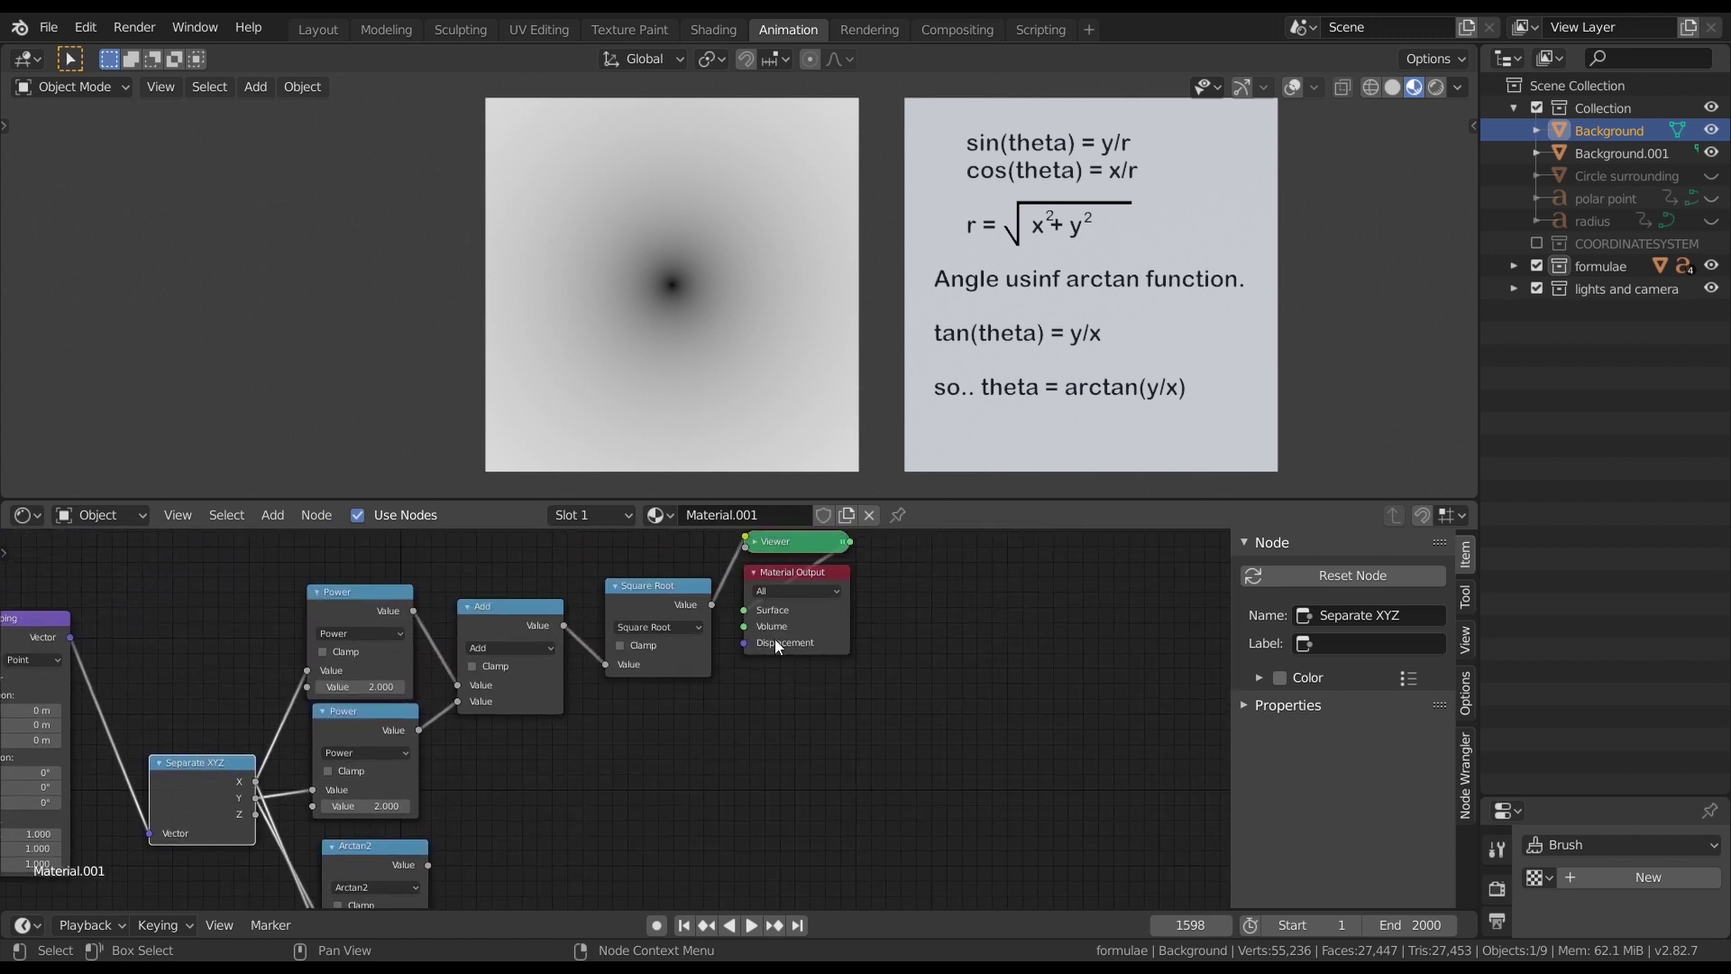
click(811, 592)
scroll(866, 631, down, 2)
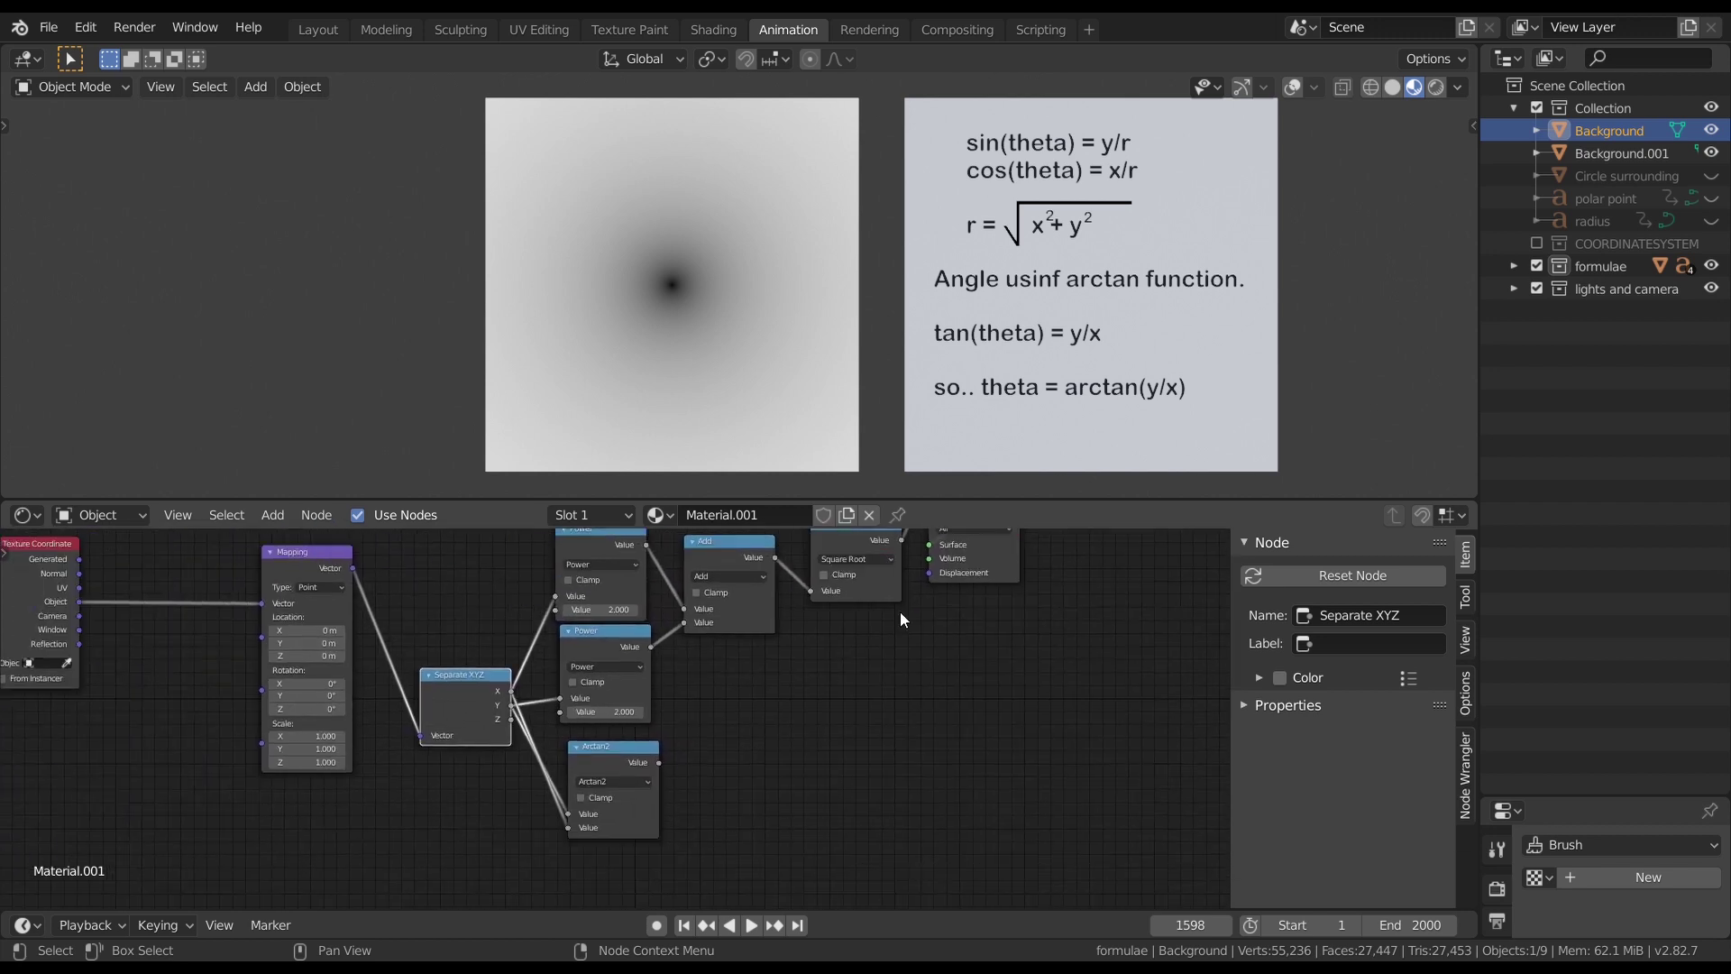
drag(503, 566, 793, 808)
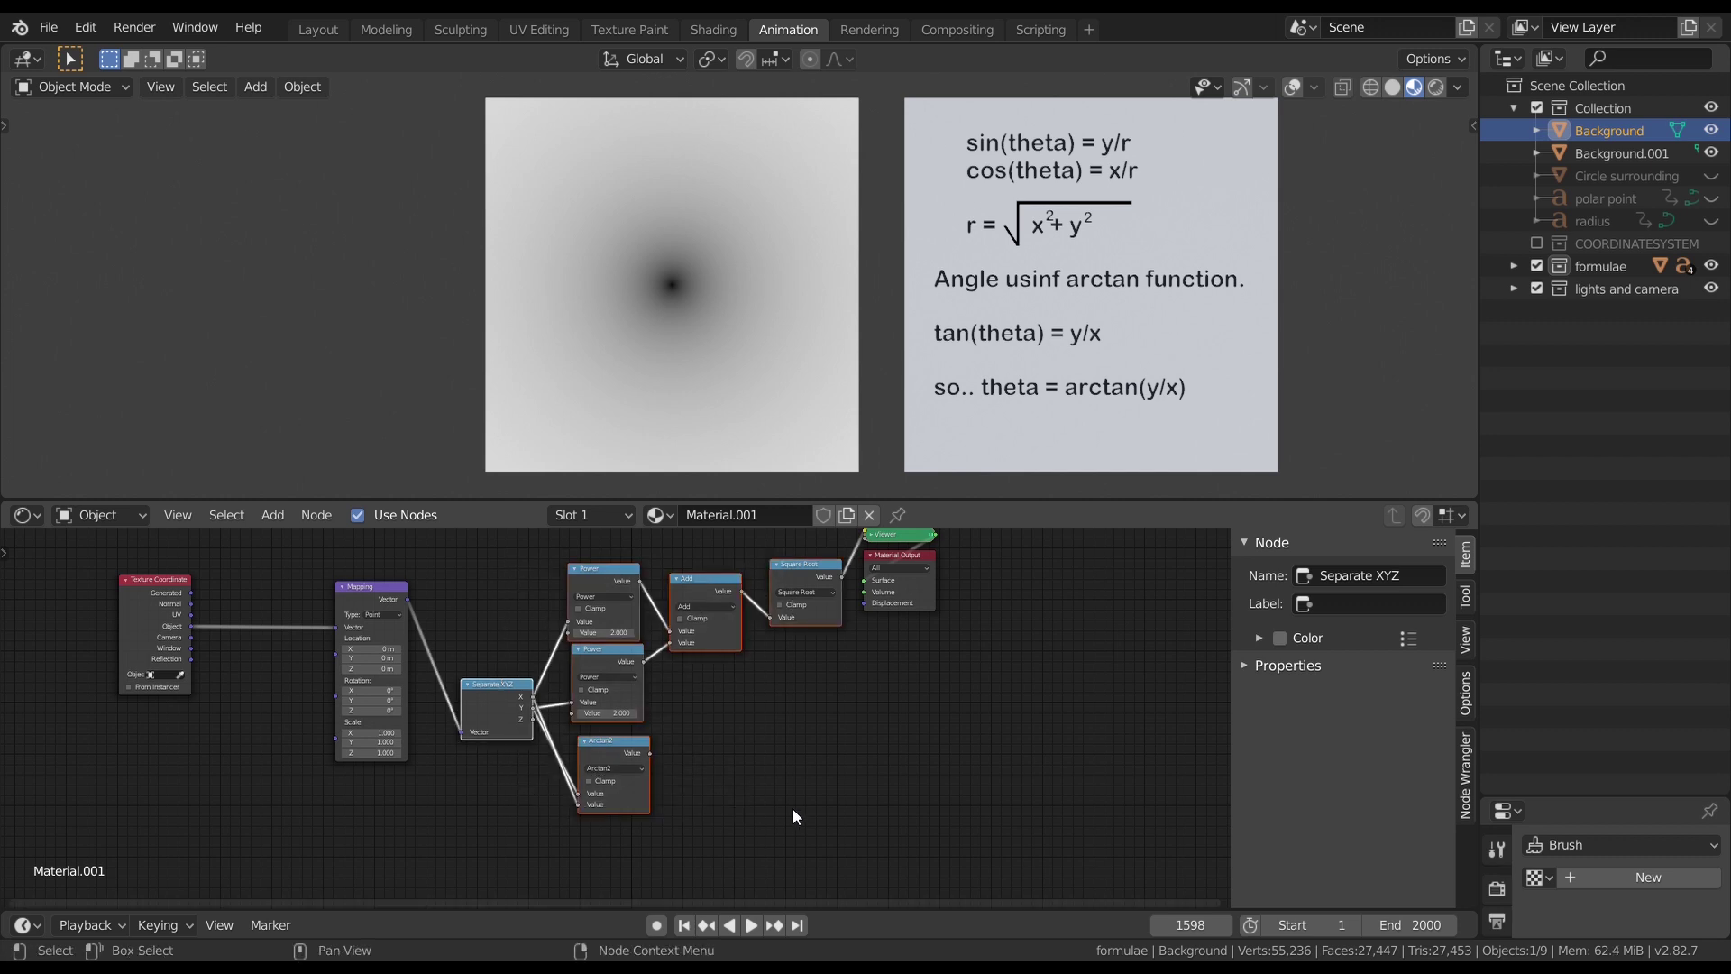
key(ctrl+g)
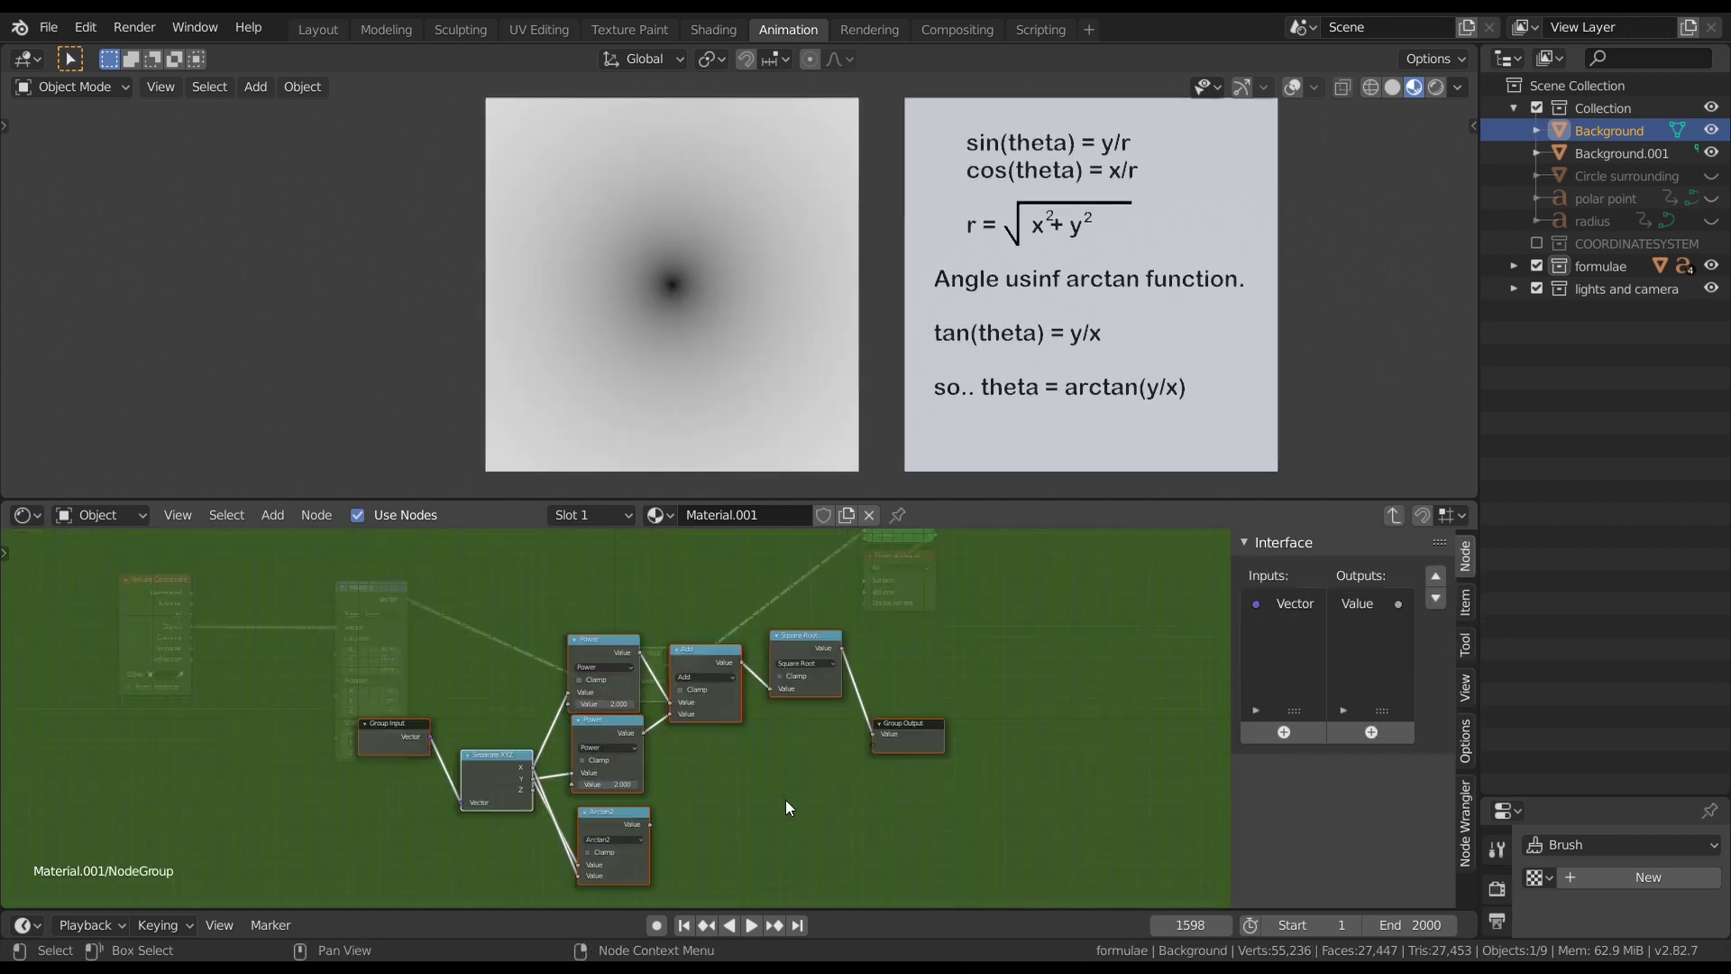
Step: Move Group Output farther from Square Root and connect Arctan2's value to a new second output of the group
scroll(730, 694, up, 2)
middle_drag(937, 648, 830, 684)
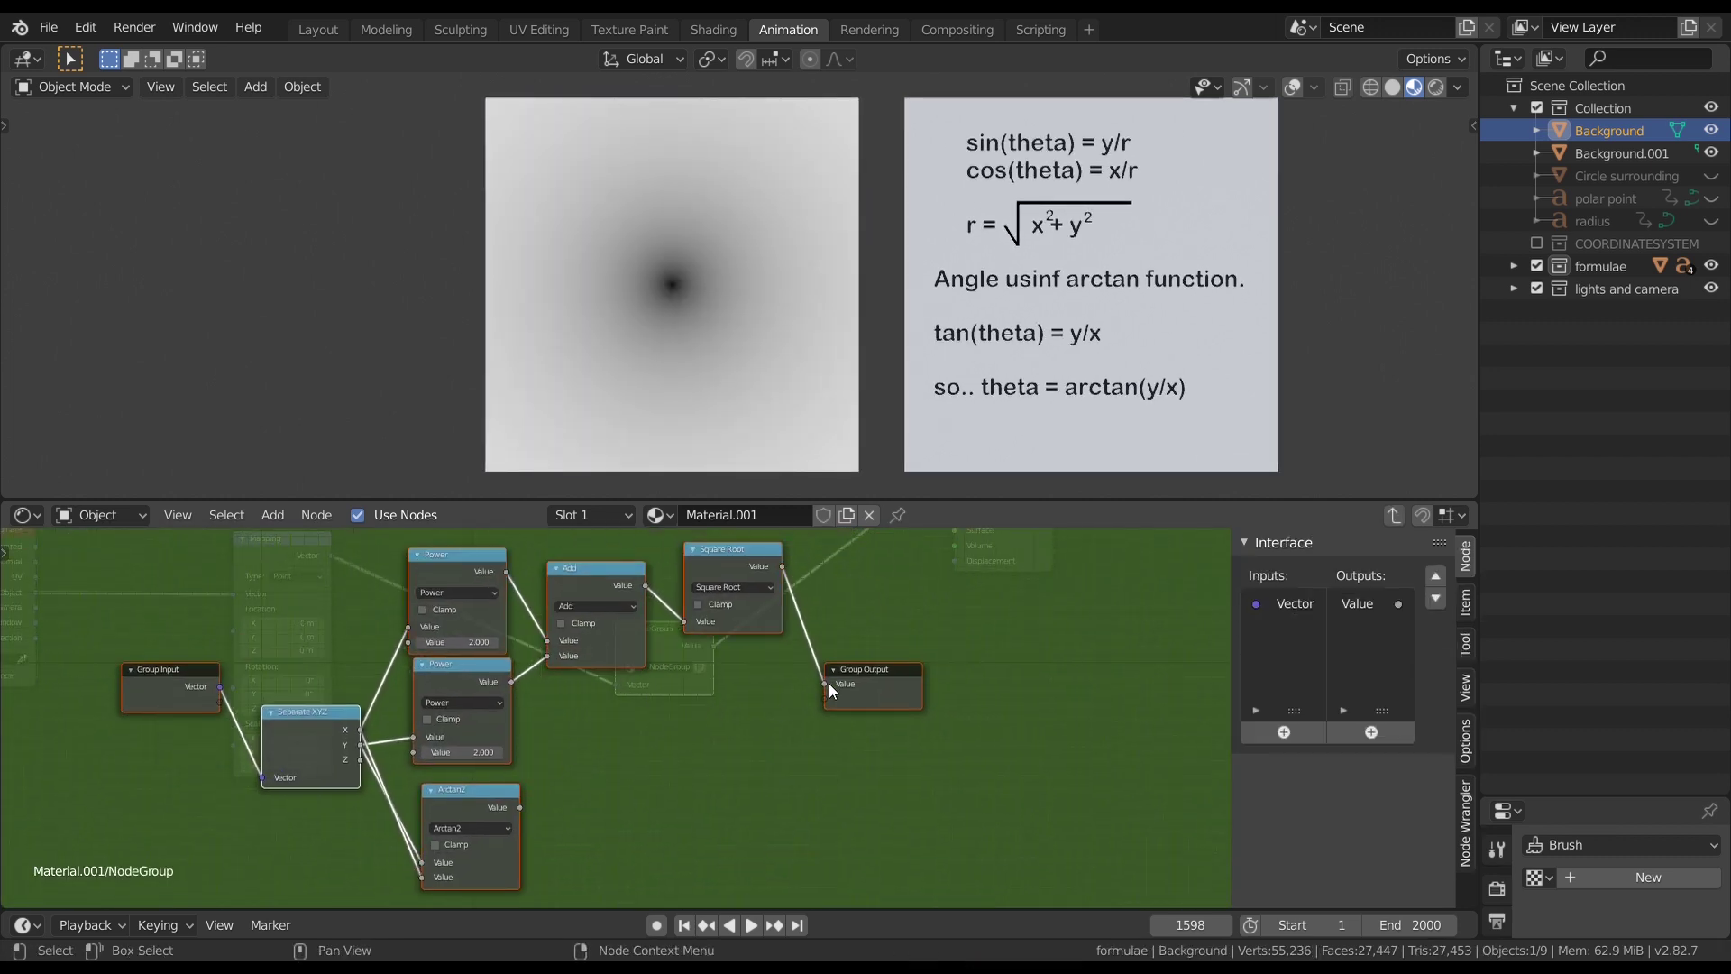
drag(851, 667, 1029, 656)
click(951, 659)
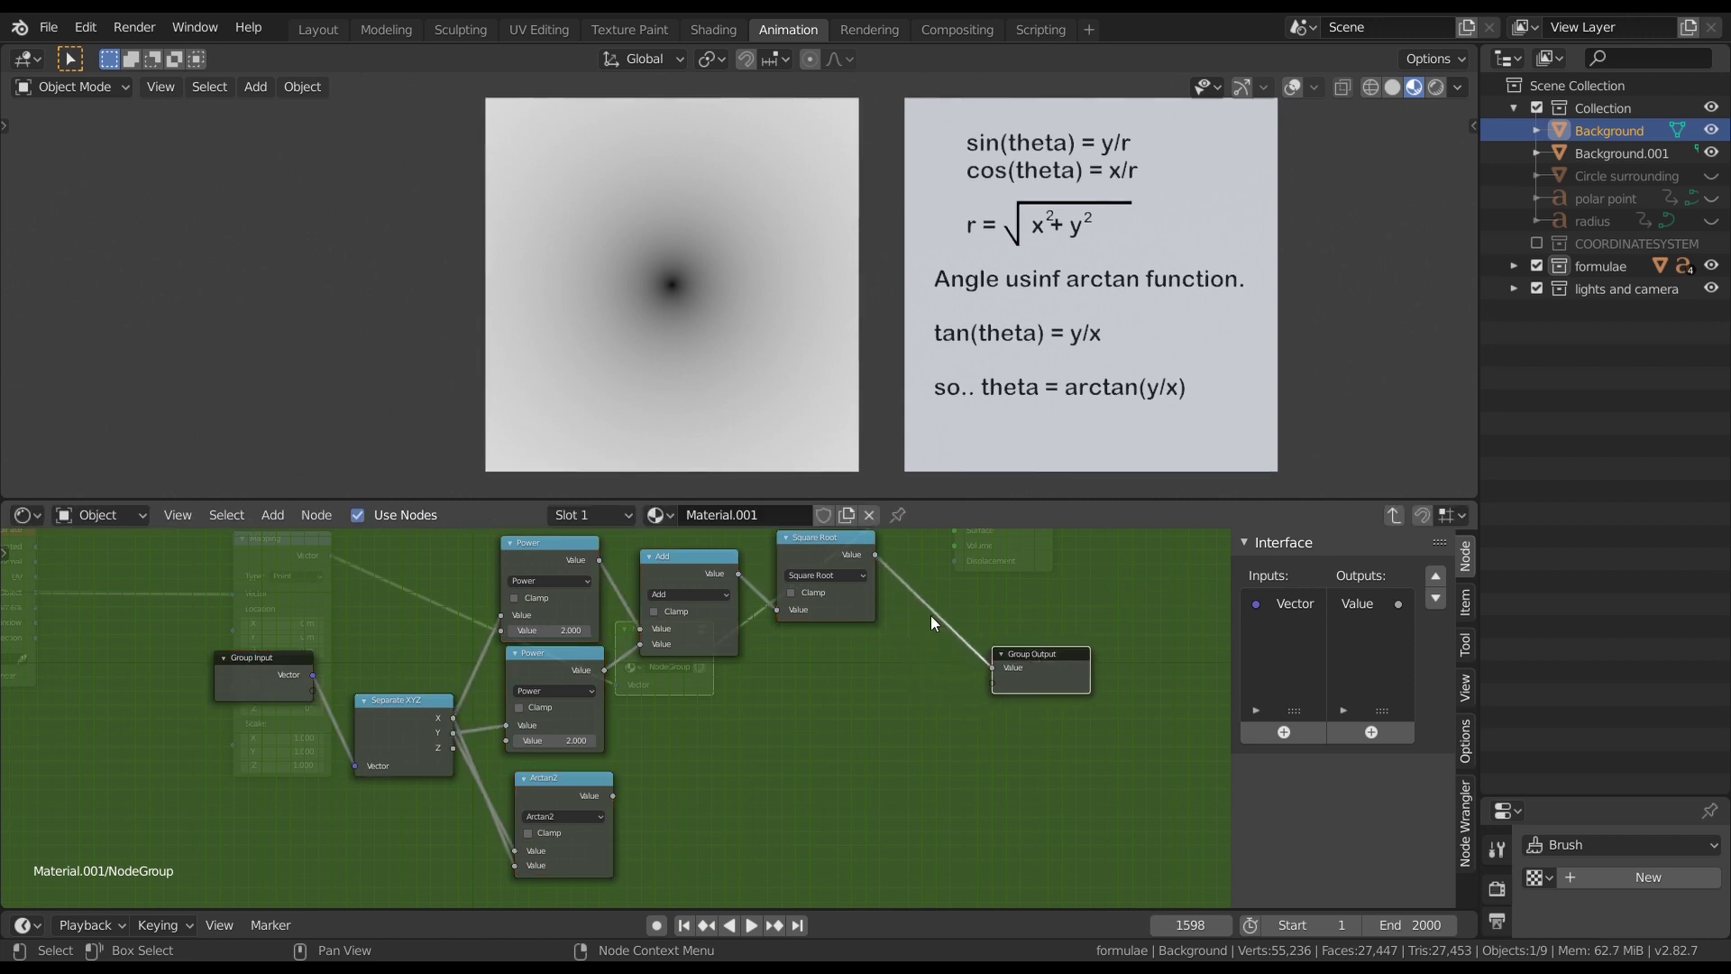
drag(612, 796, 995, 685)
Step: Rename the group's first output, fed by Square Root, as Radius
click(1367, 602)
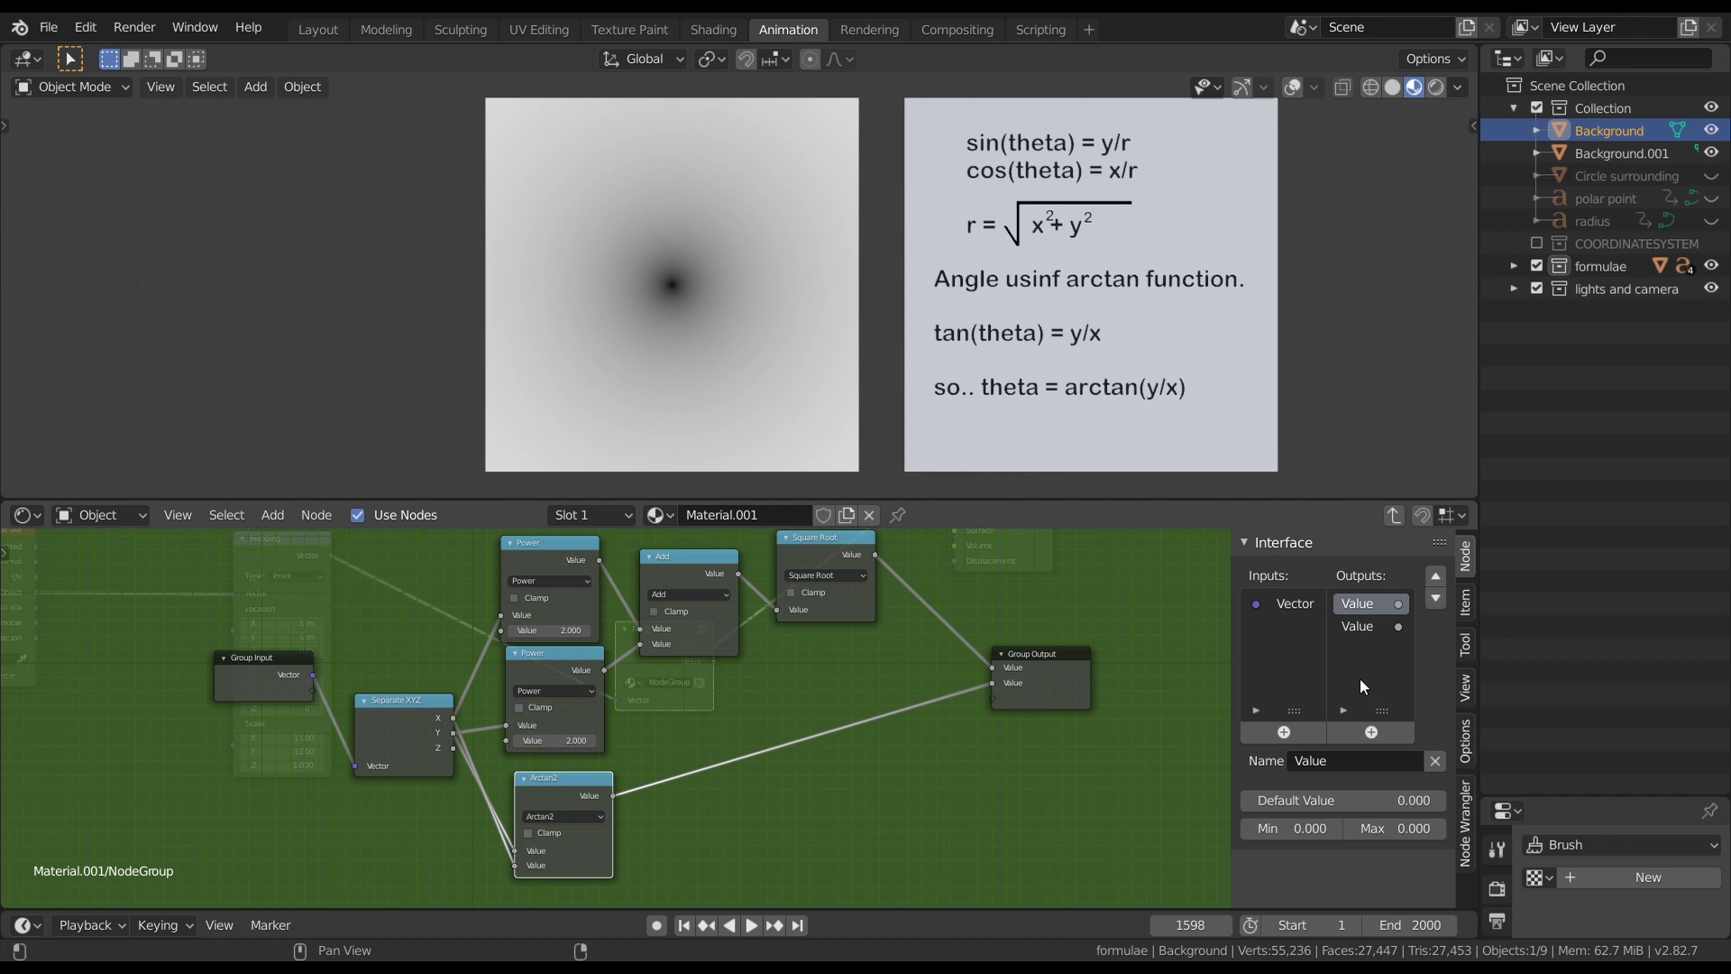
click(1355, 760)
text(Radius)
key(Return)
click(1353, 626)
click(1326, 760)
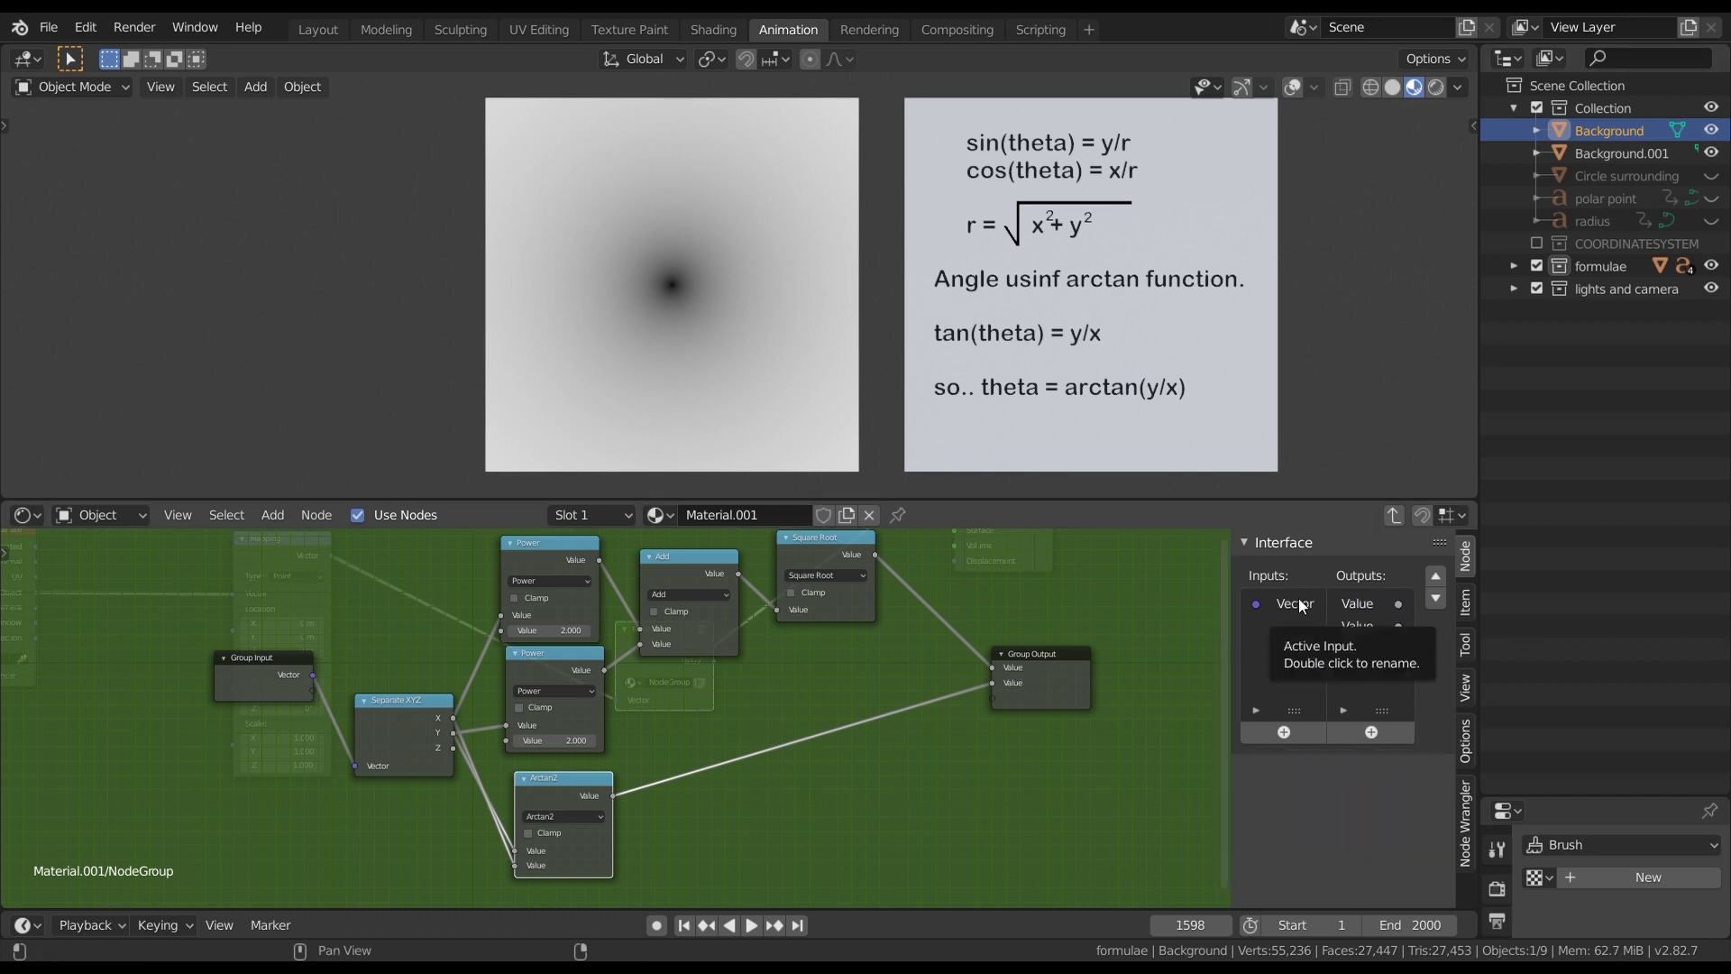
click(1367, 604)
click(1355, 760)
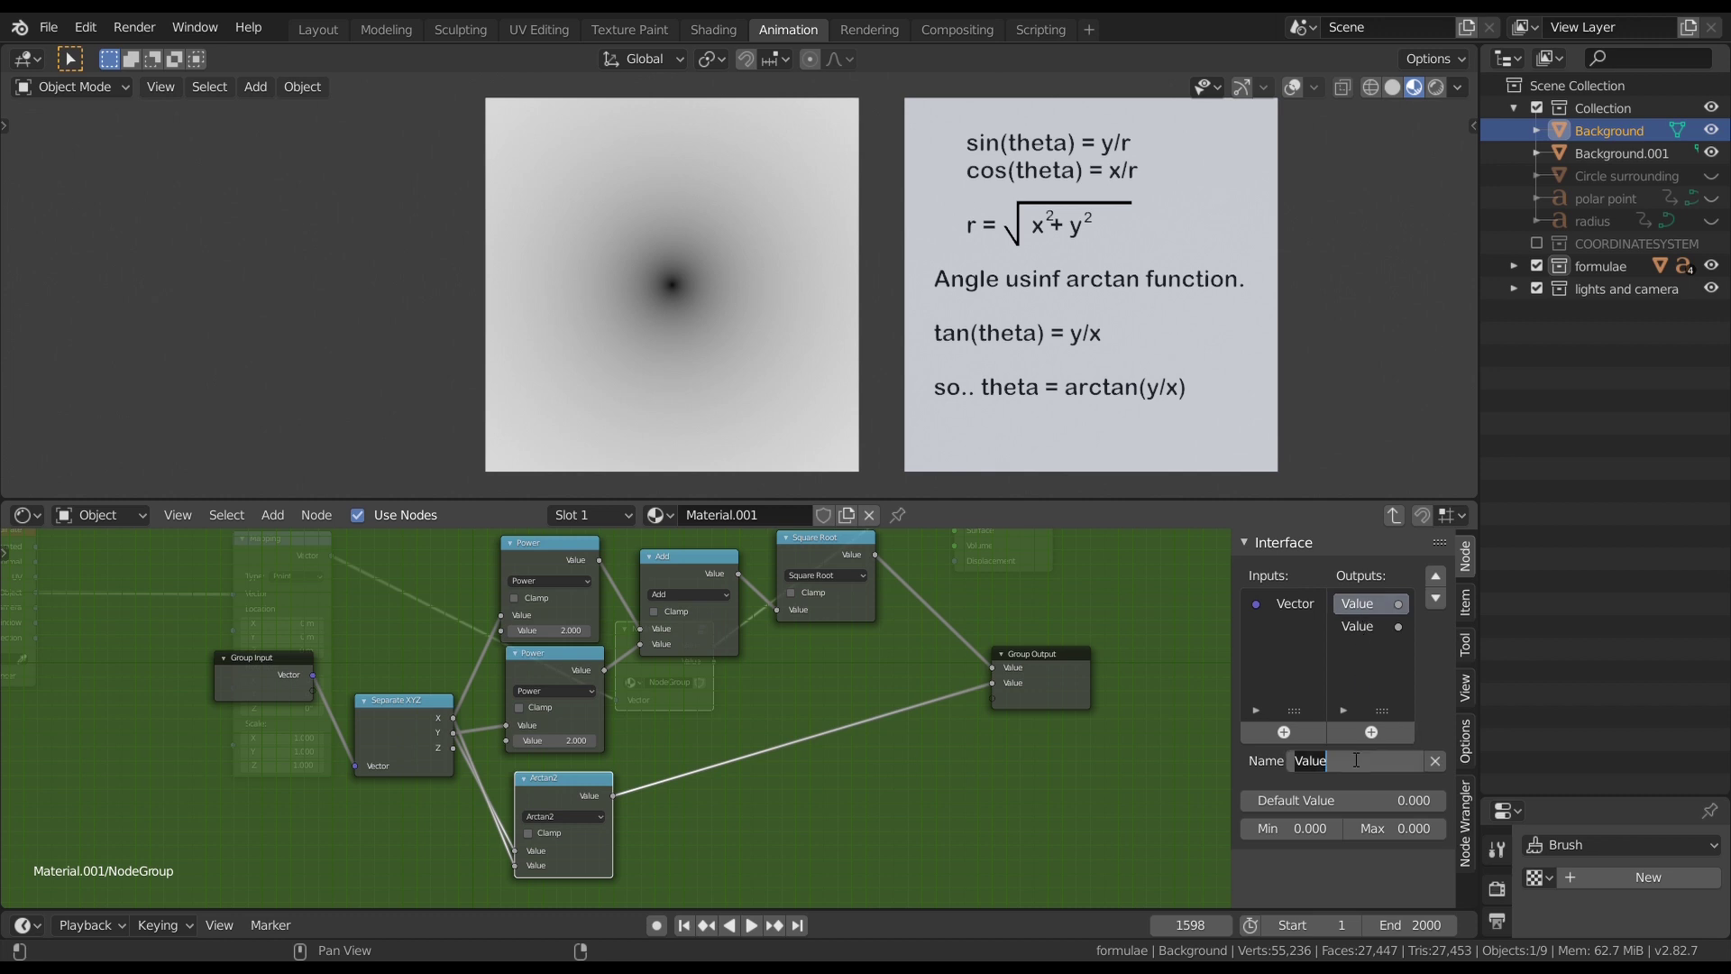
text(Radius)
key(Return)
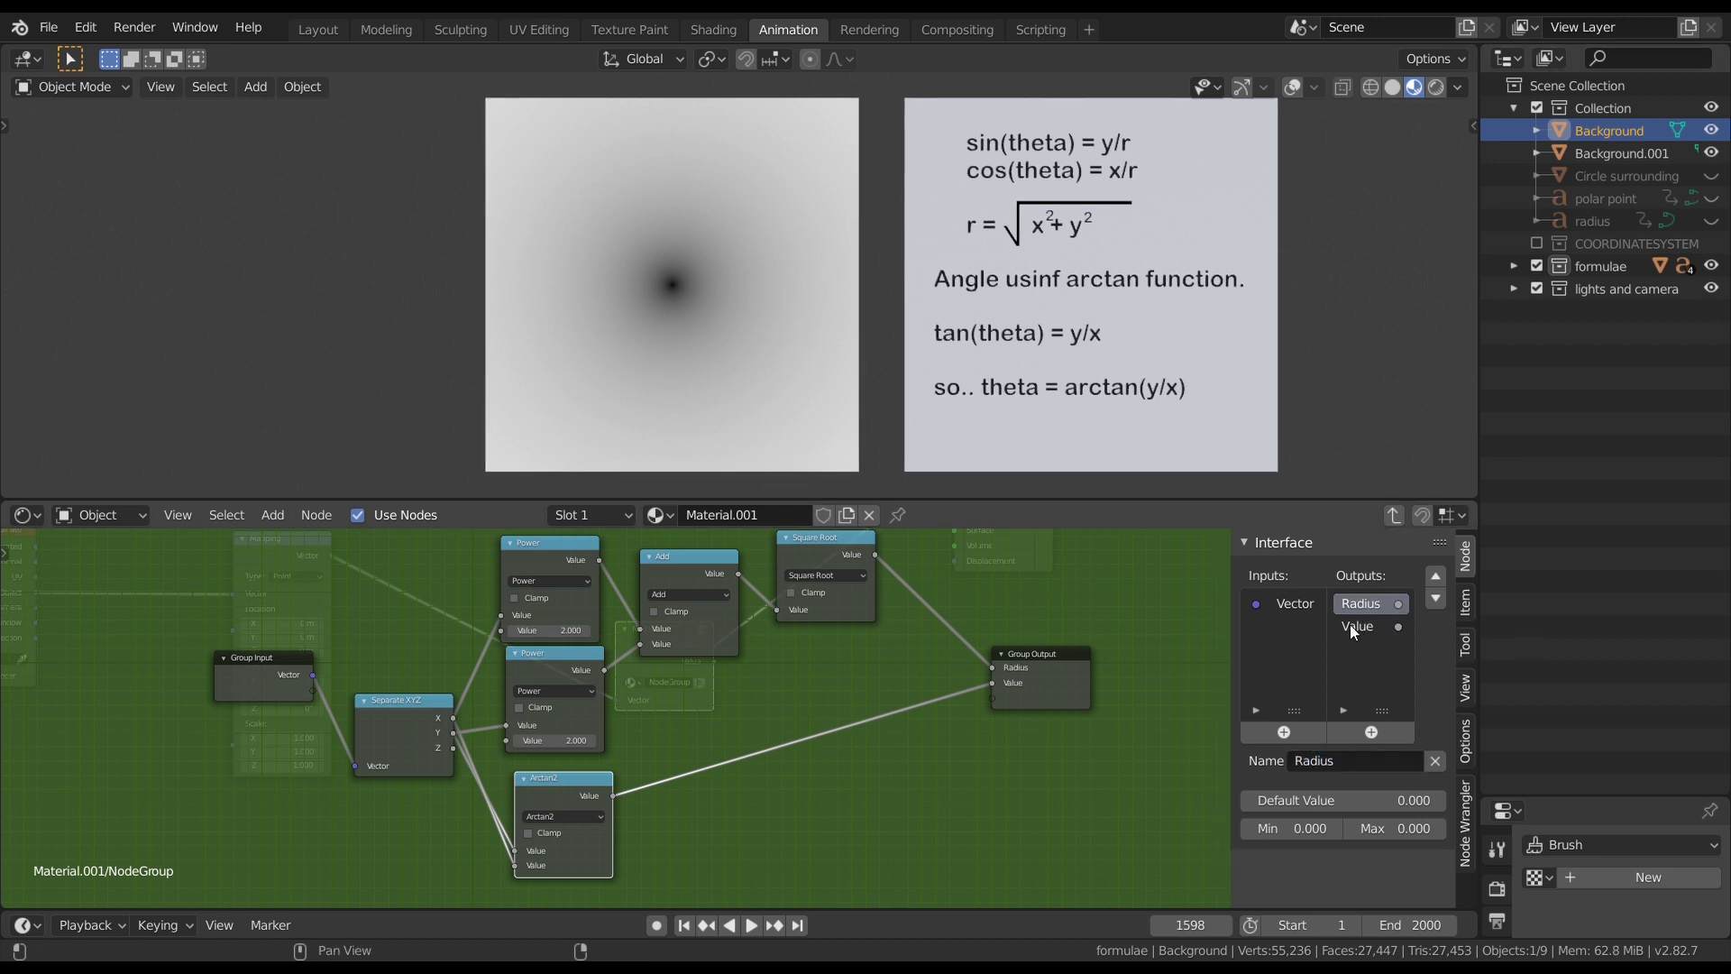
Step: Rename the group's second output, fed by Arctan2, as angle(theta)
click(1357, 627)
click(1340, 761)
text(an)
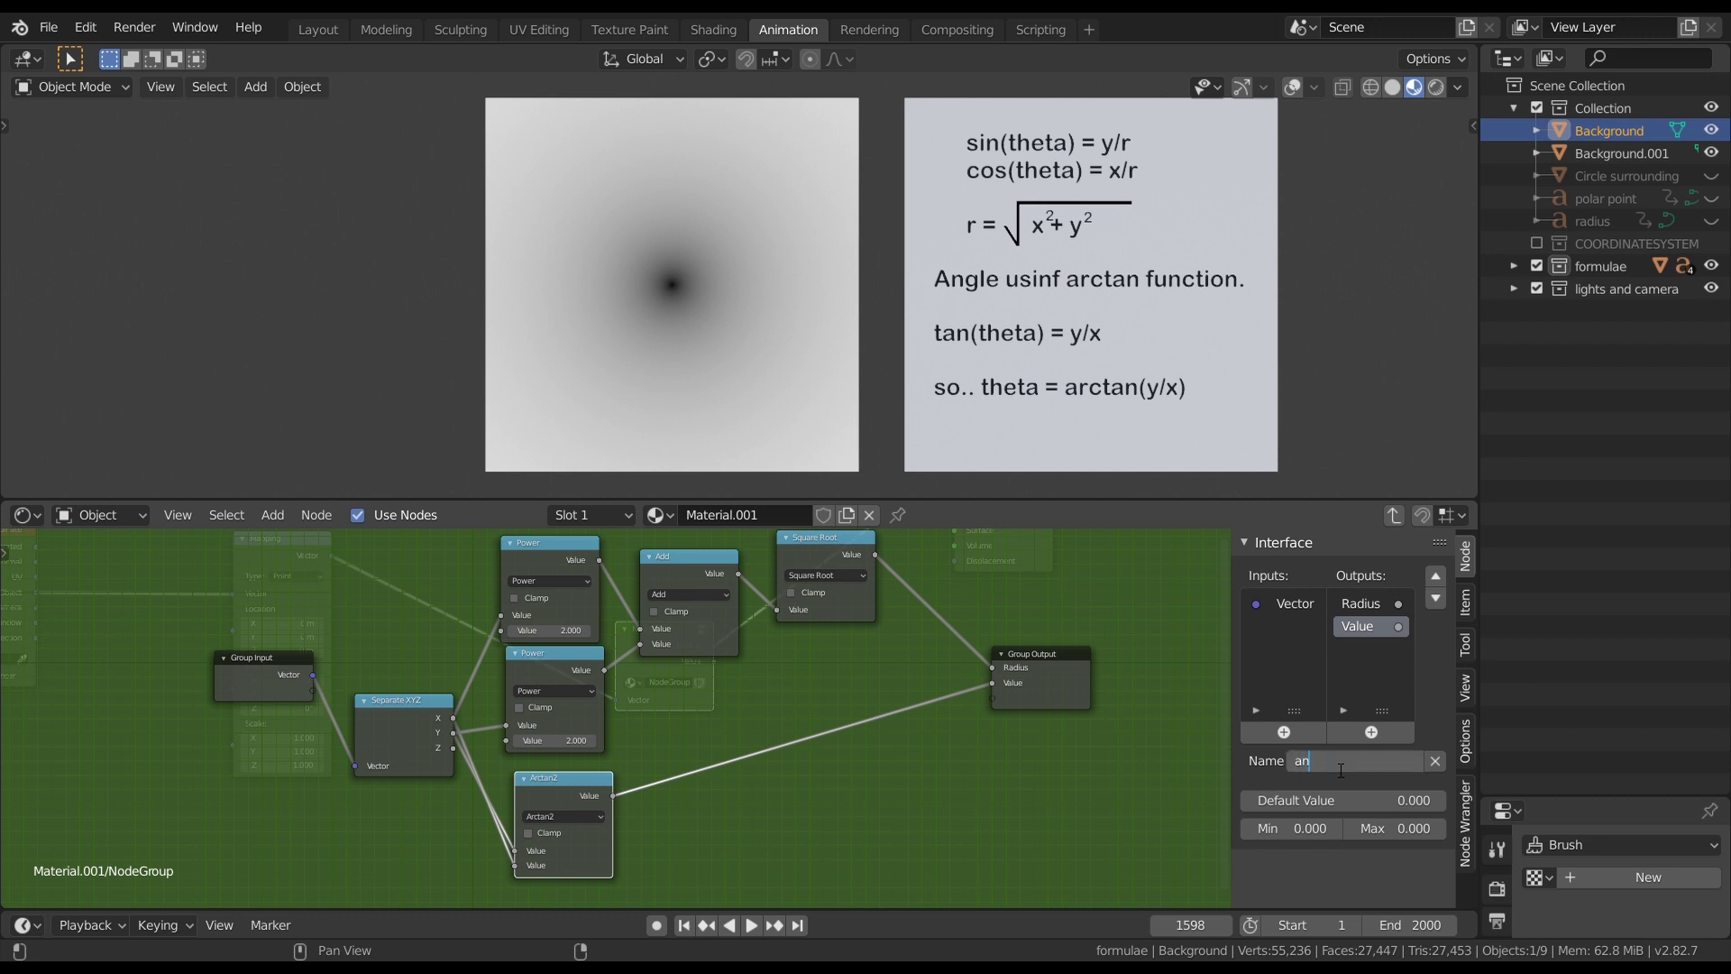
text(gle)
key(Return)
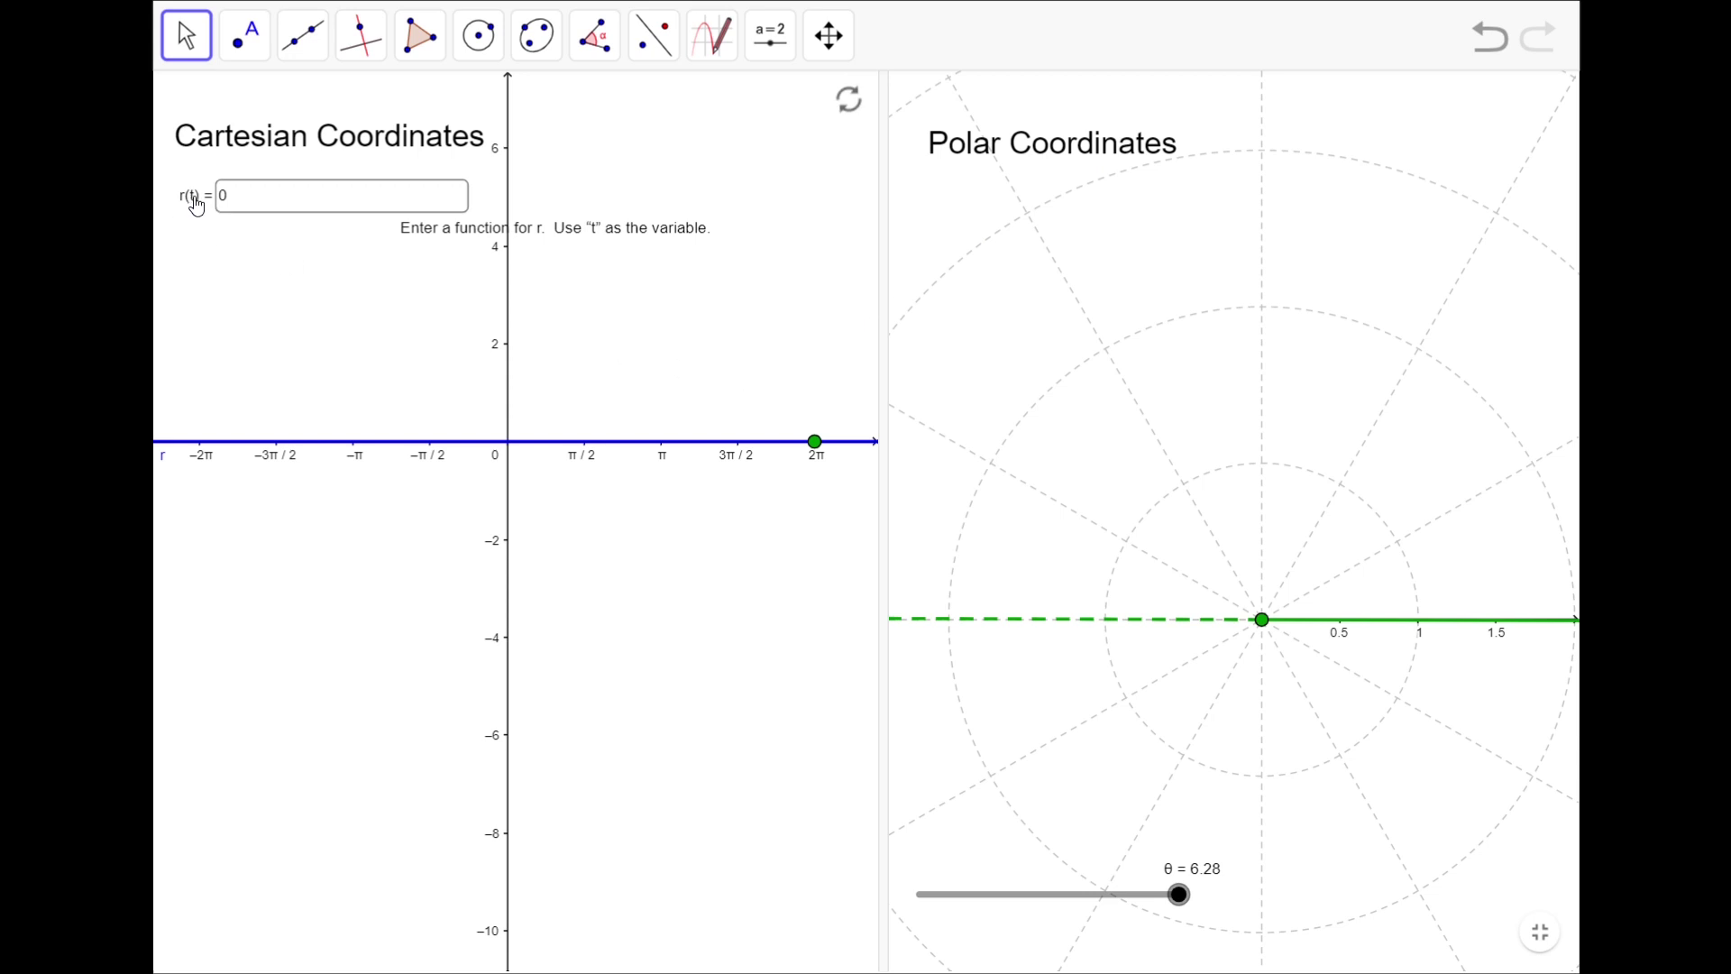
Step: In the GeoGebra Cartesian and polar coordinates applet, set r(t) to 1 and examine the function line and its polar curve
click(294, 196)
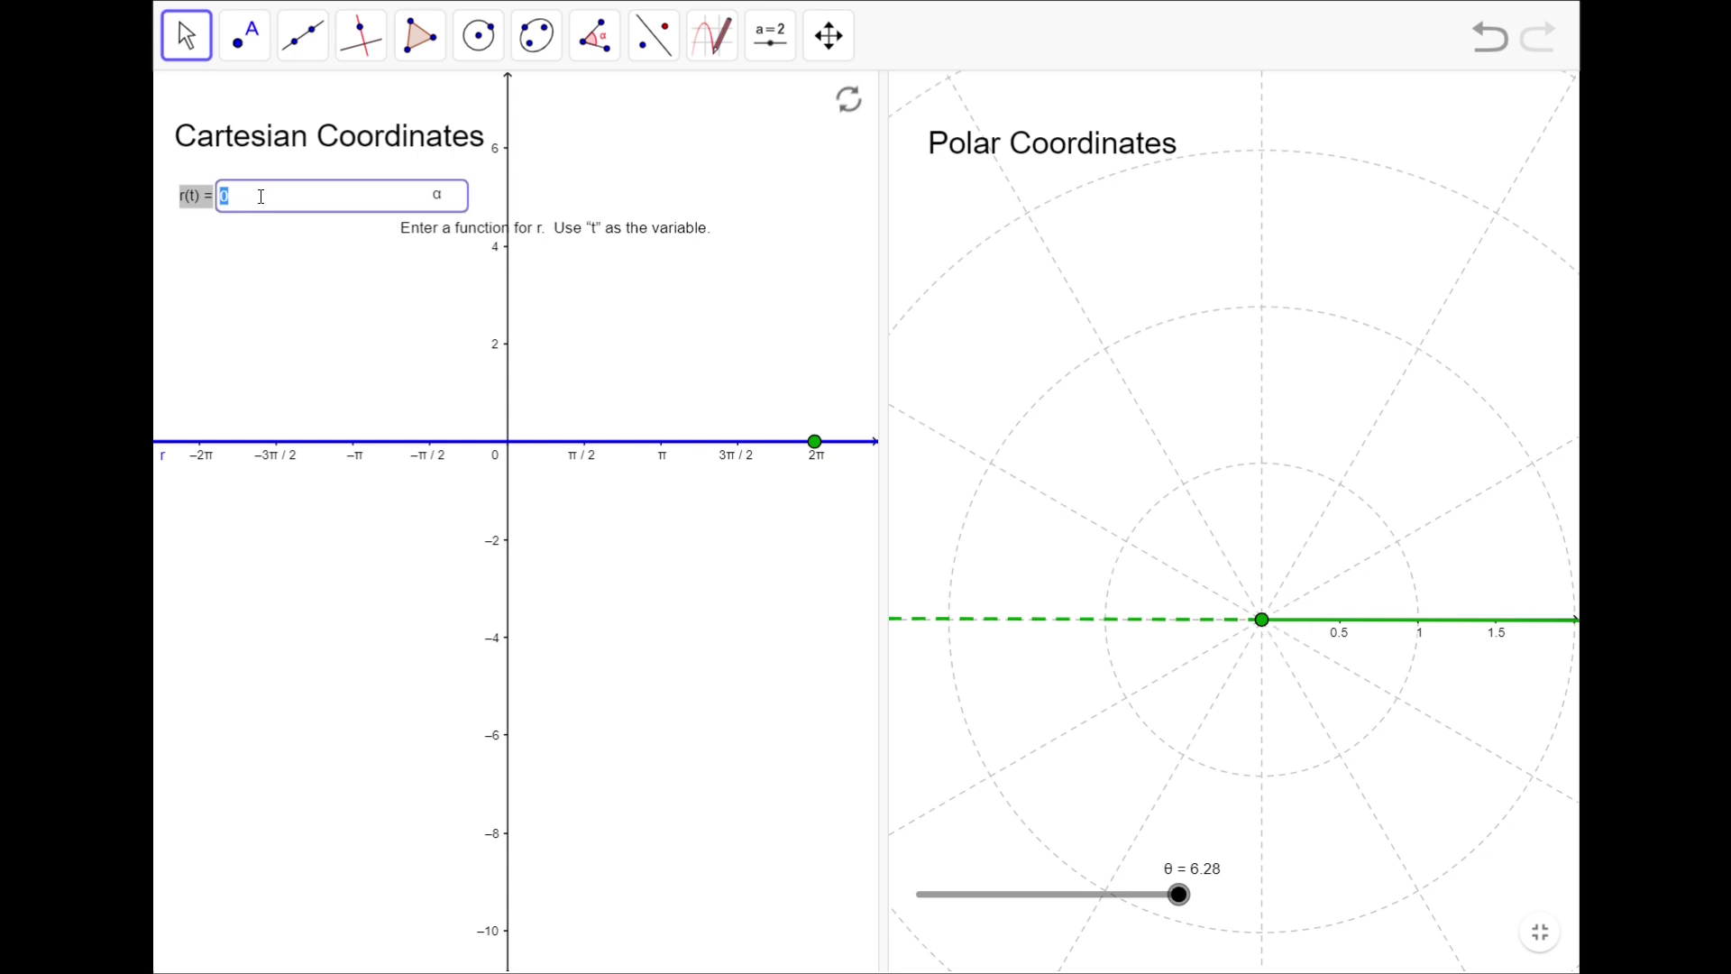
click(270, 311)
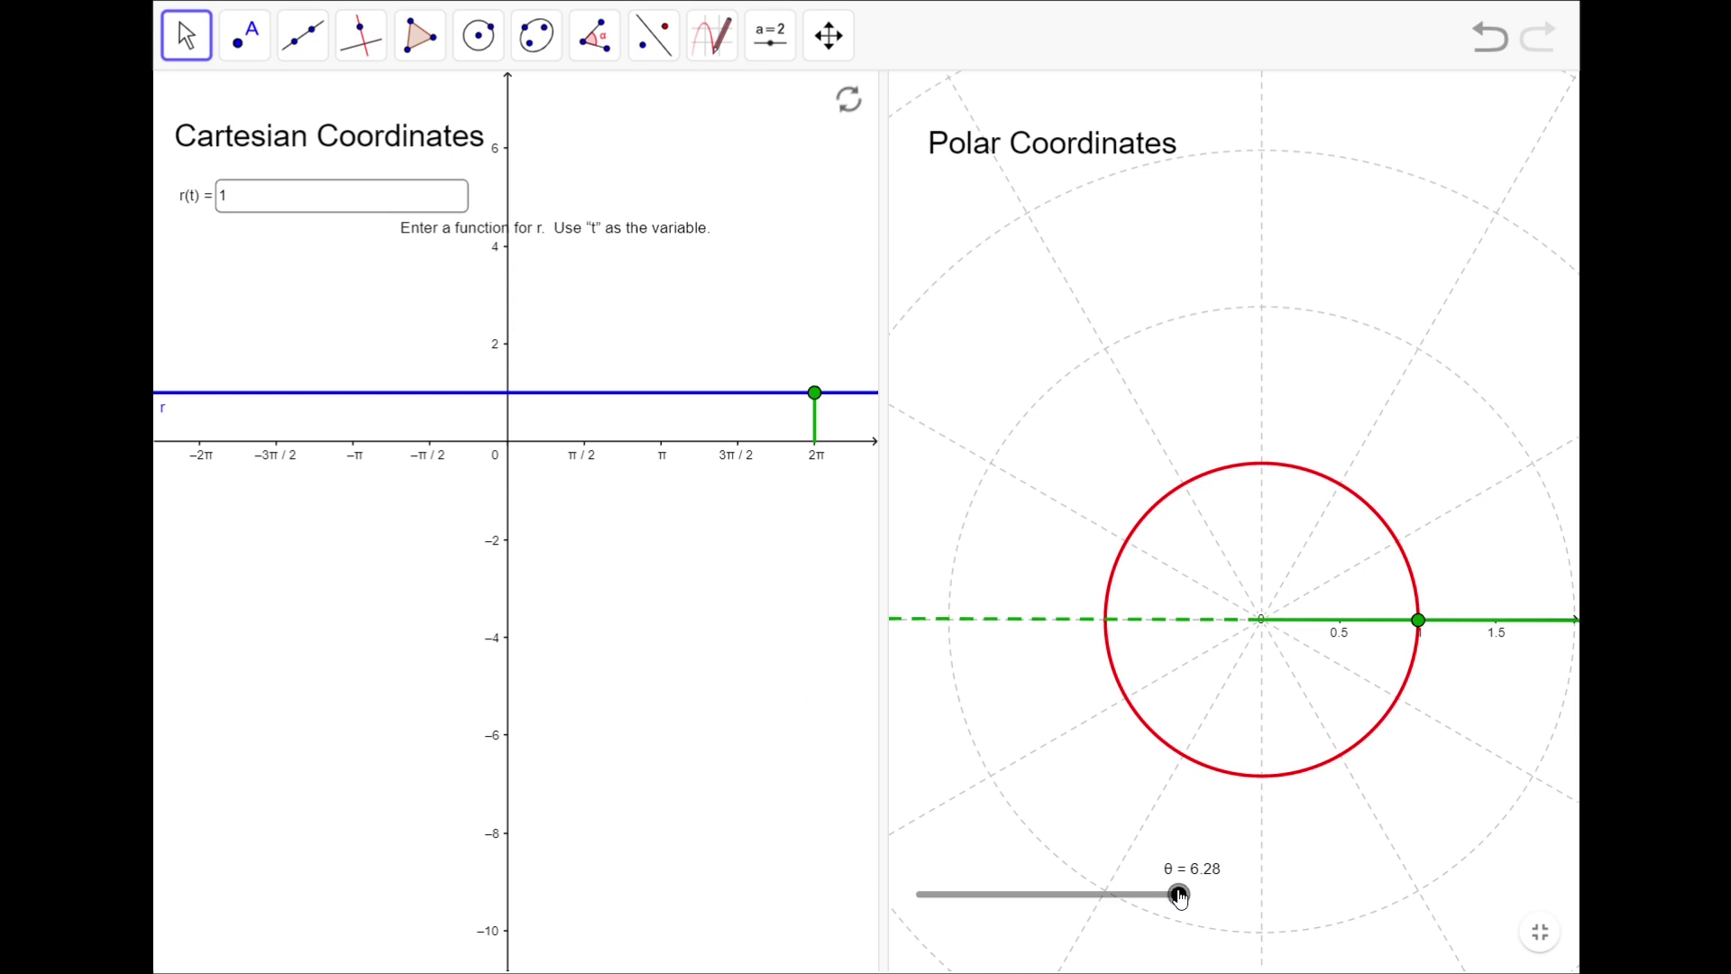
mouse_move(1178, 897)
mouse_down()
mouse_move(974, 932)
mouse_move(1141, 951)
mouse_move(931, 954)
mouse_move(1176, 955)
mouse_move(937, 967)
mouse_move(1029, 969)
mouse_move(1194, 939)
mouse_move(1028, 965)
mouse_move(1216, 955)
mouse_up()
click(547, 395)
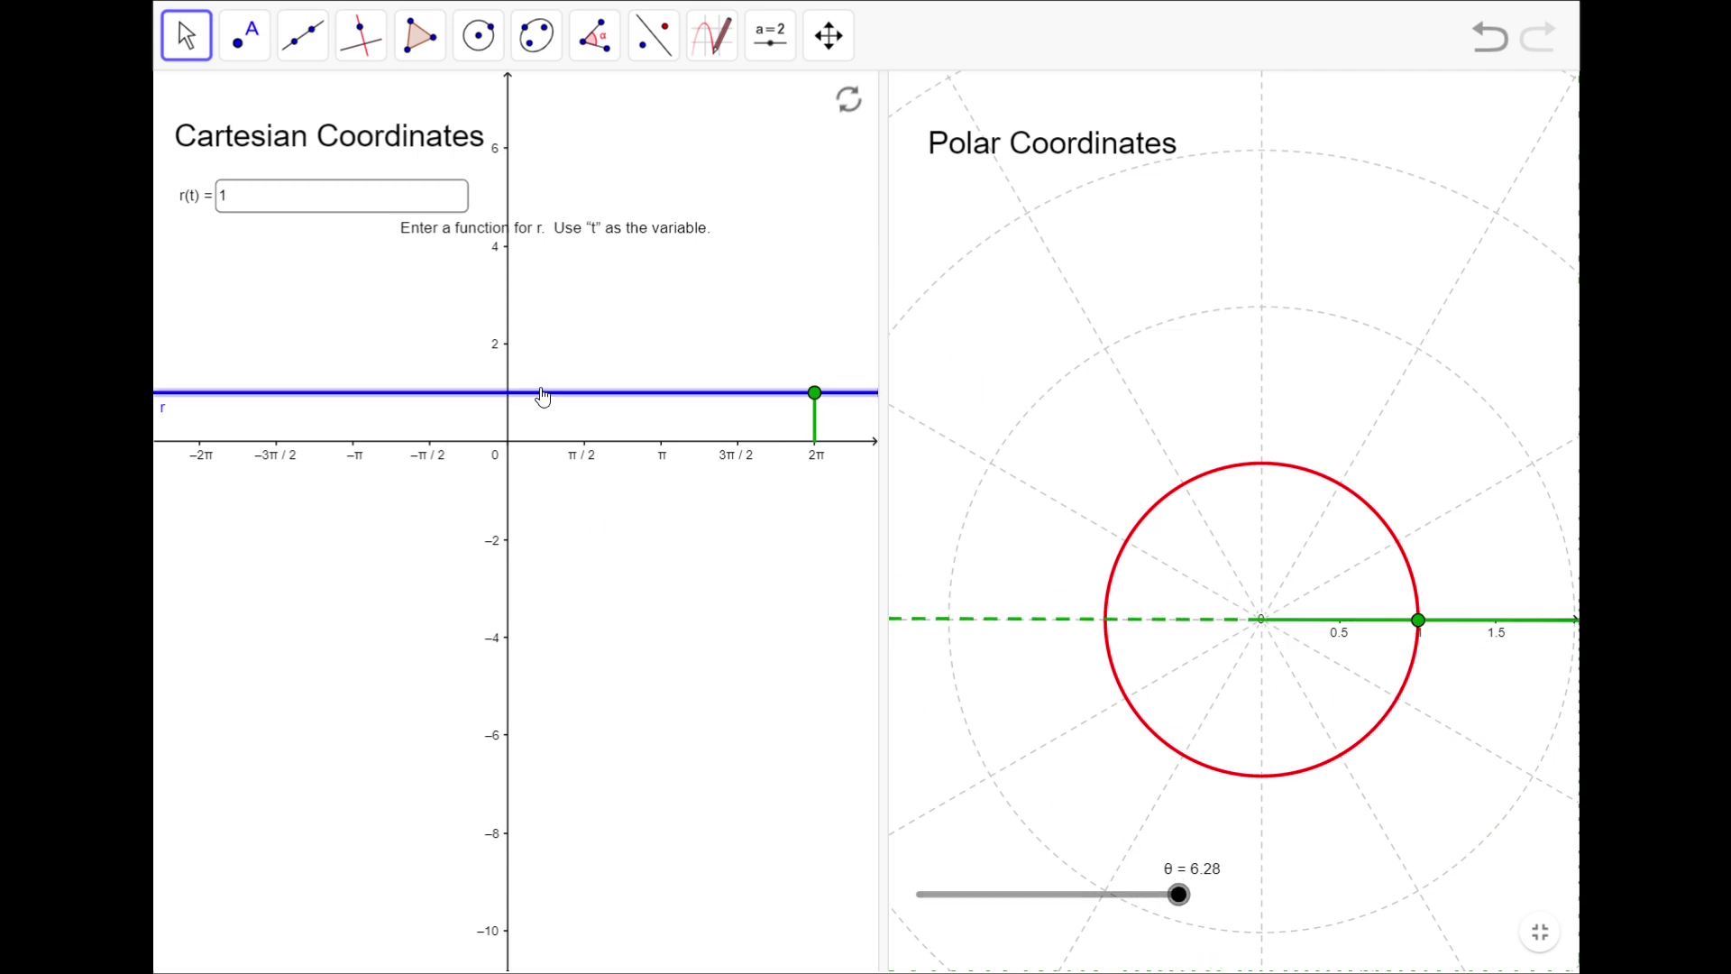
mouse_move(543, 396)
mouse_down()
mouse_move(542, 321)
mouse_move(548, 406)
mouse_move(548, 379)
mouse_up()
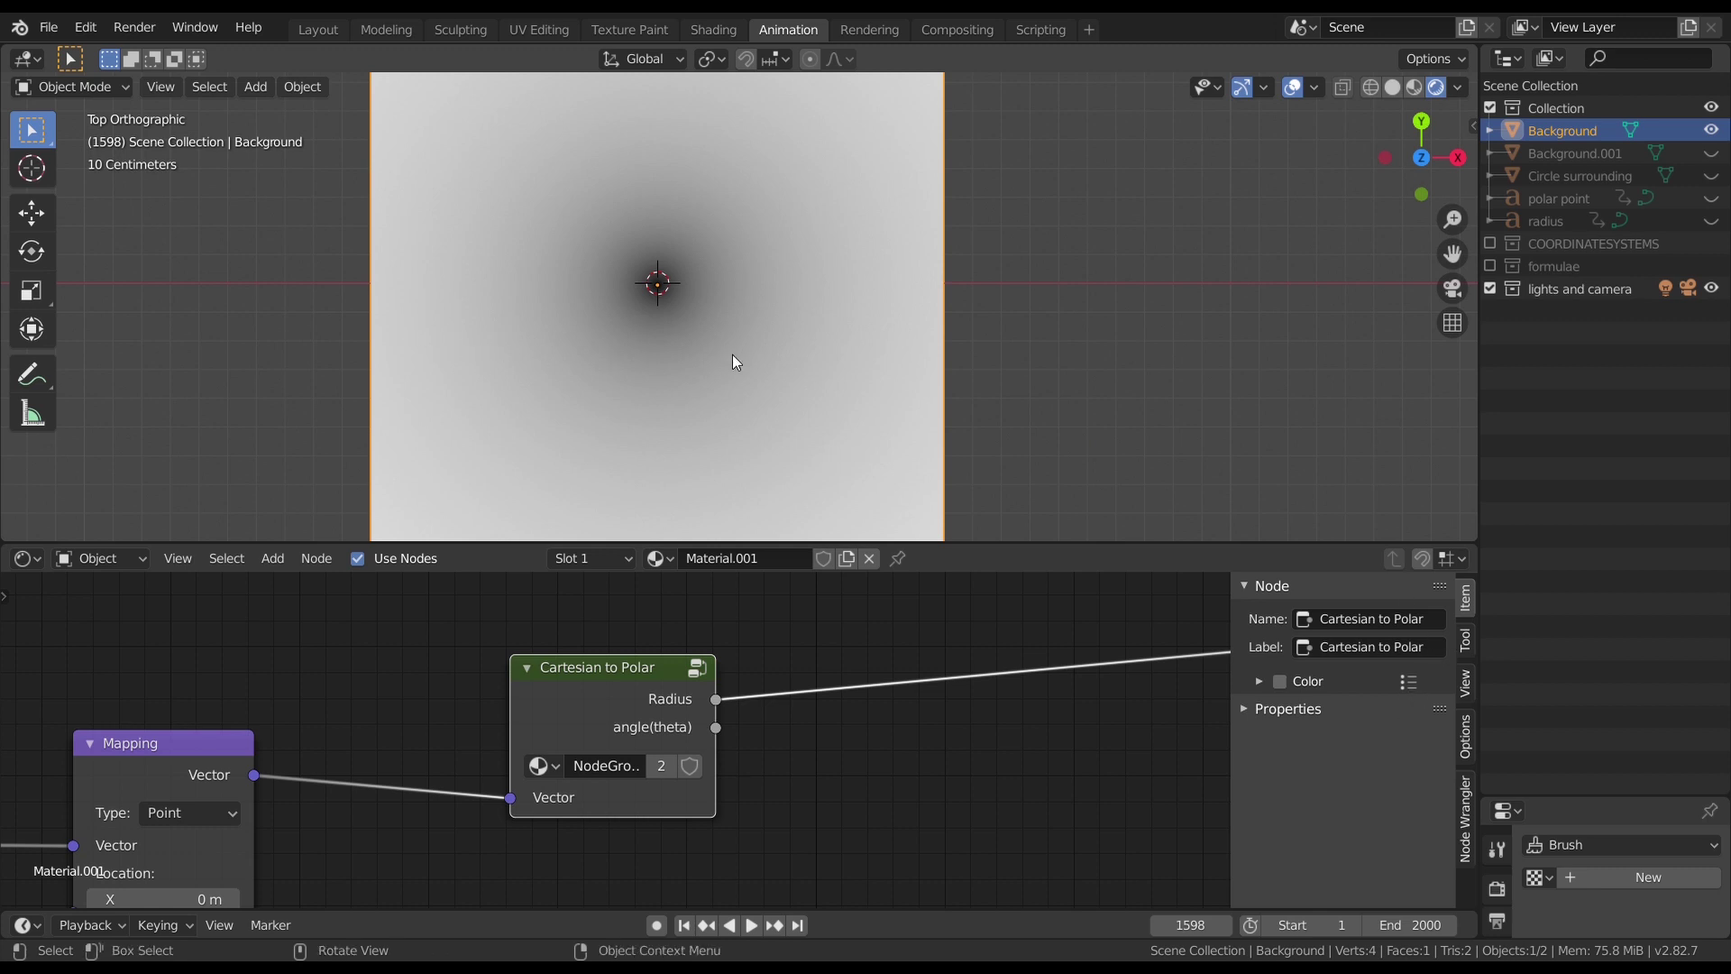
Step: In Blender, preview the Cartesian to Polar group's angle(theta) and Radius outputs in turn and examine the gradient around the plane's centre
scroll(717, 360, down, 1)
scroll(709, 356, down, 1)
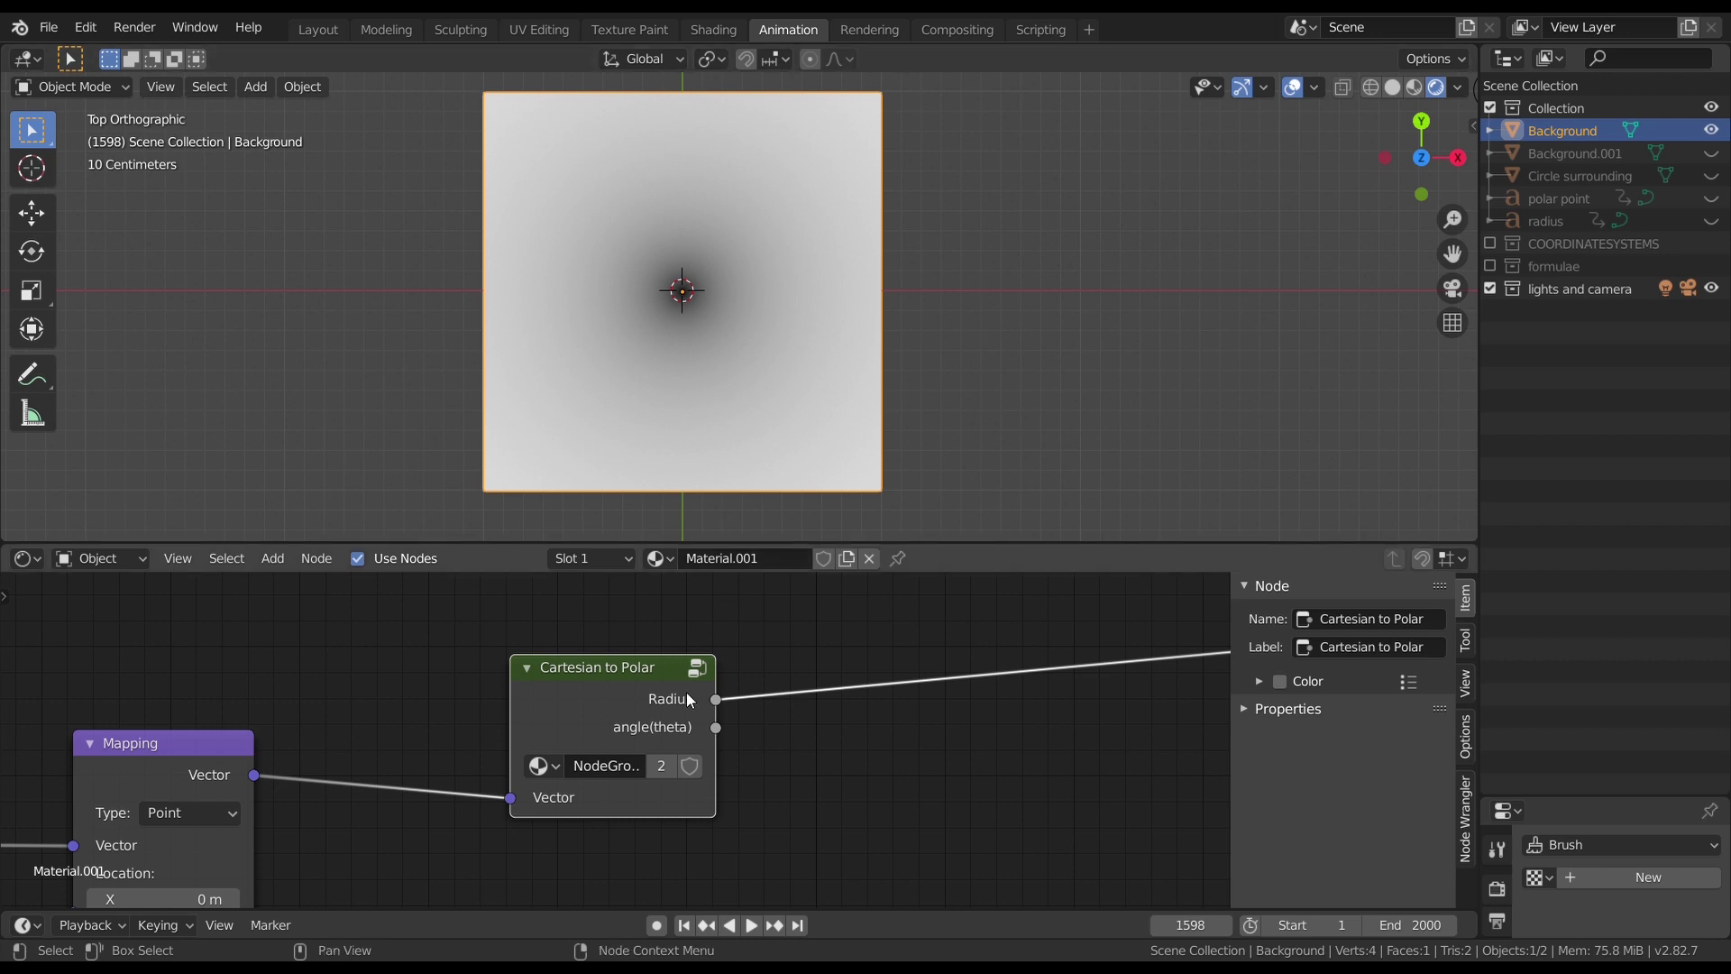
ctrl+shift+click(625, 707)
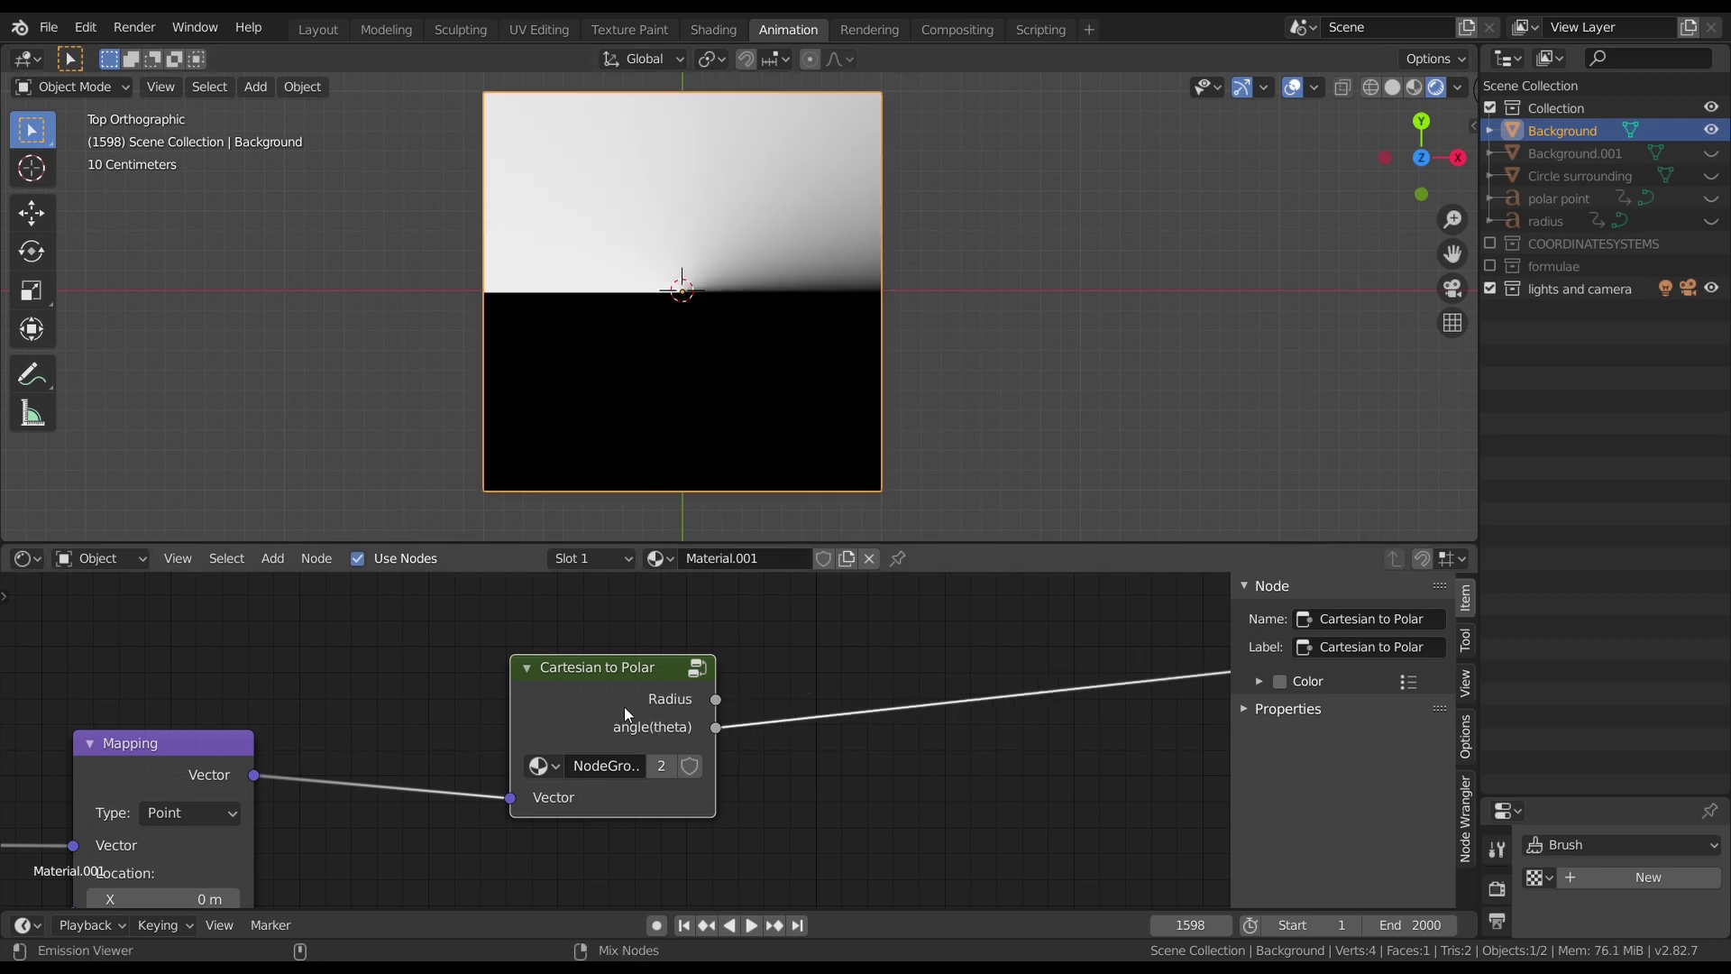
ctrl+shift+click(623, 706)
ctrl+shift+click(623, 706)
ctrl+shift+click(624, 706)
scroll(635, 721, down, 1)
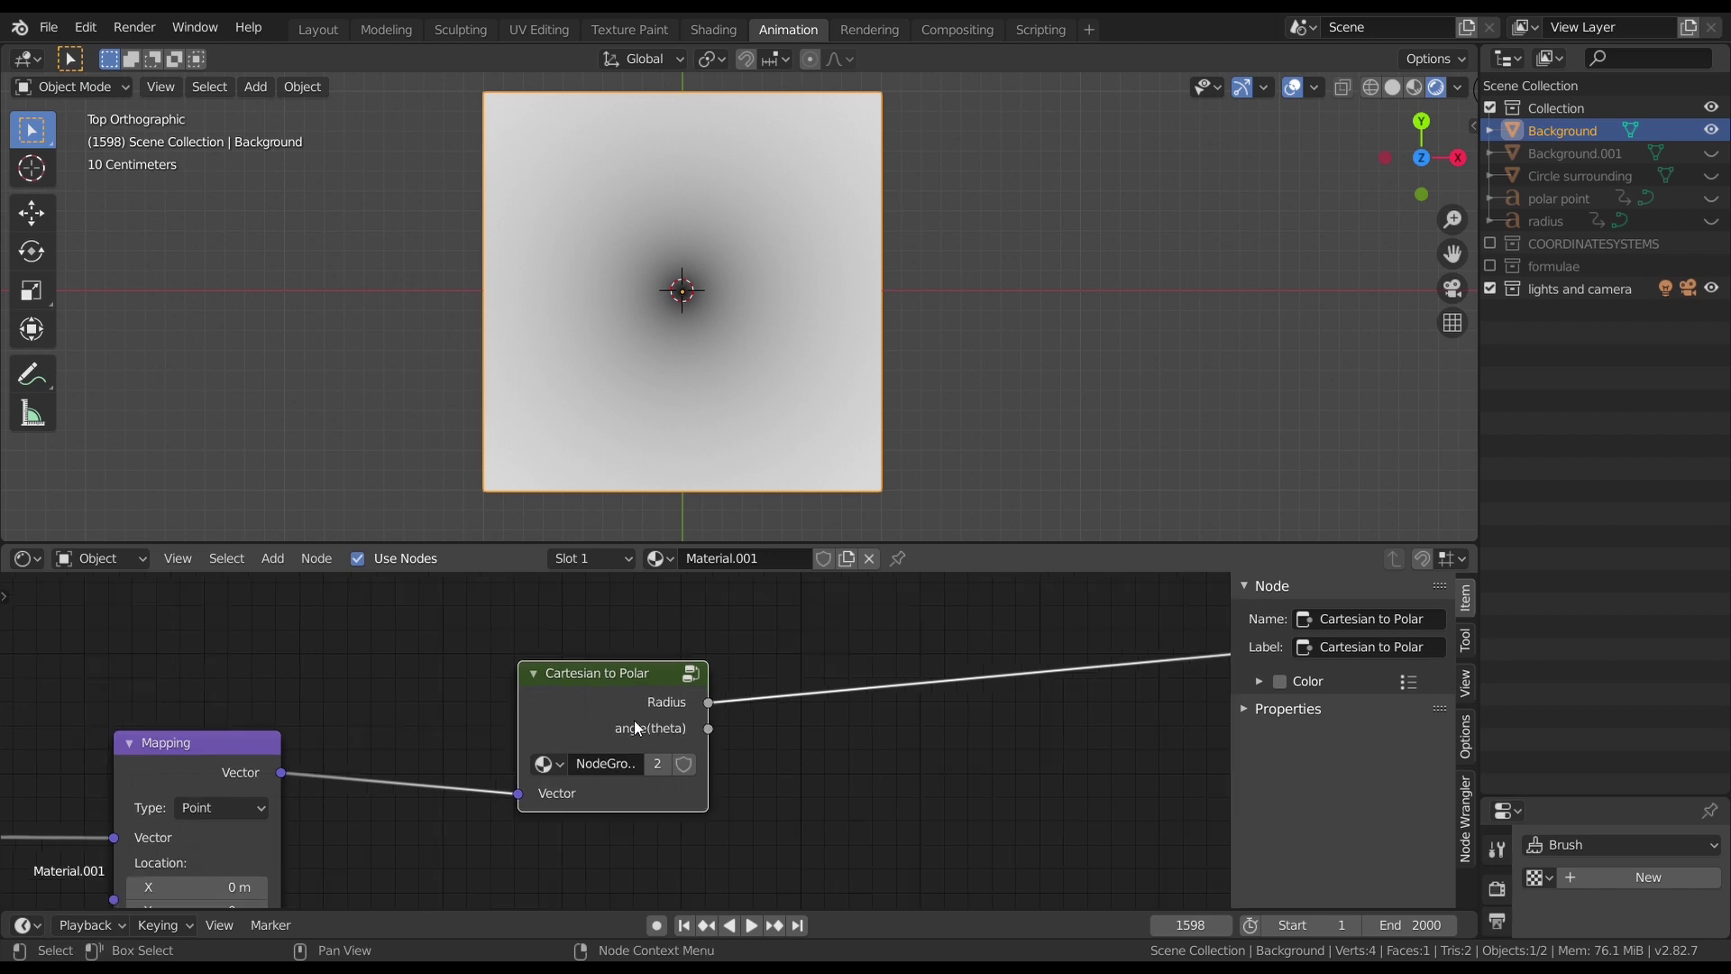
scroll(634, 722, down, 1)
middle_drag(716, 740, 622, 769)
scroll(672, 420, up, 5)
scroll(673, 420, down, 2)
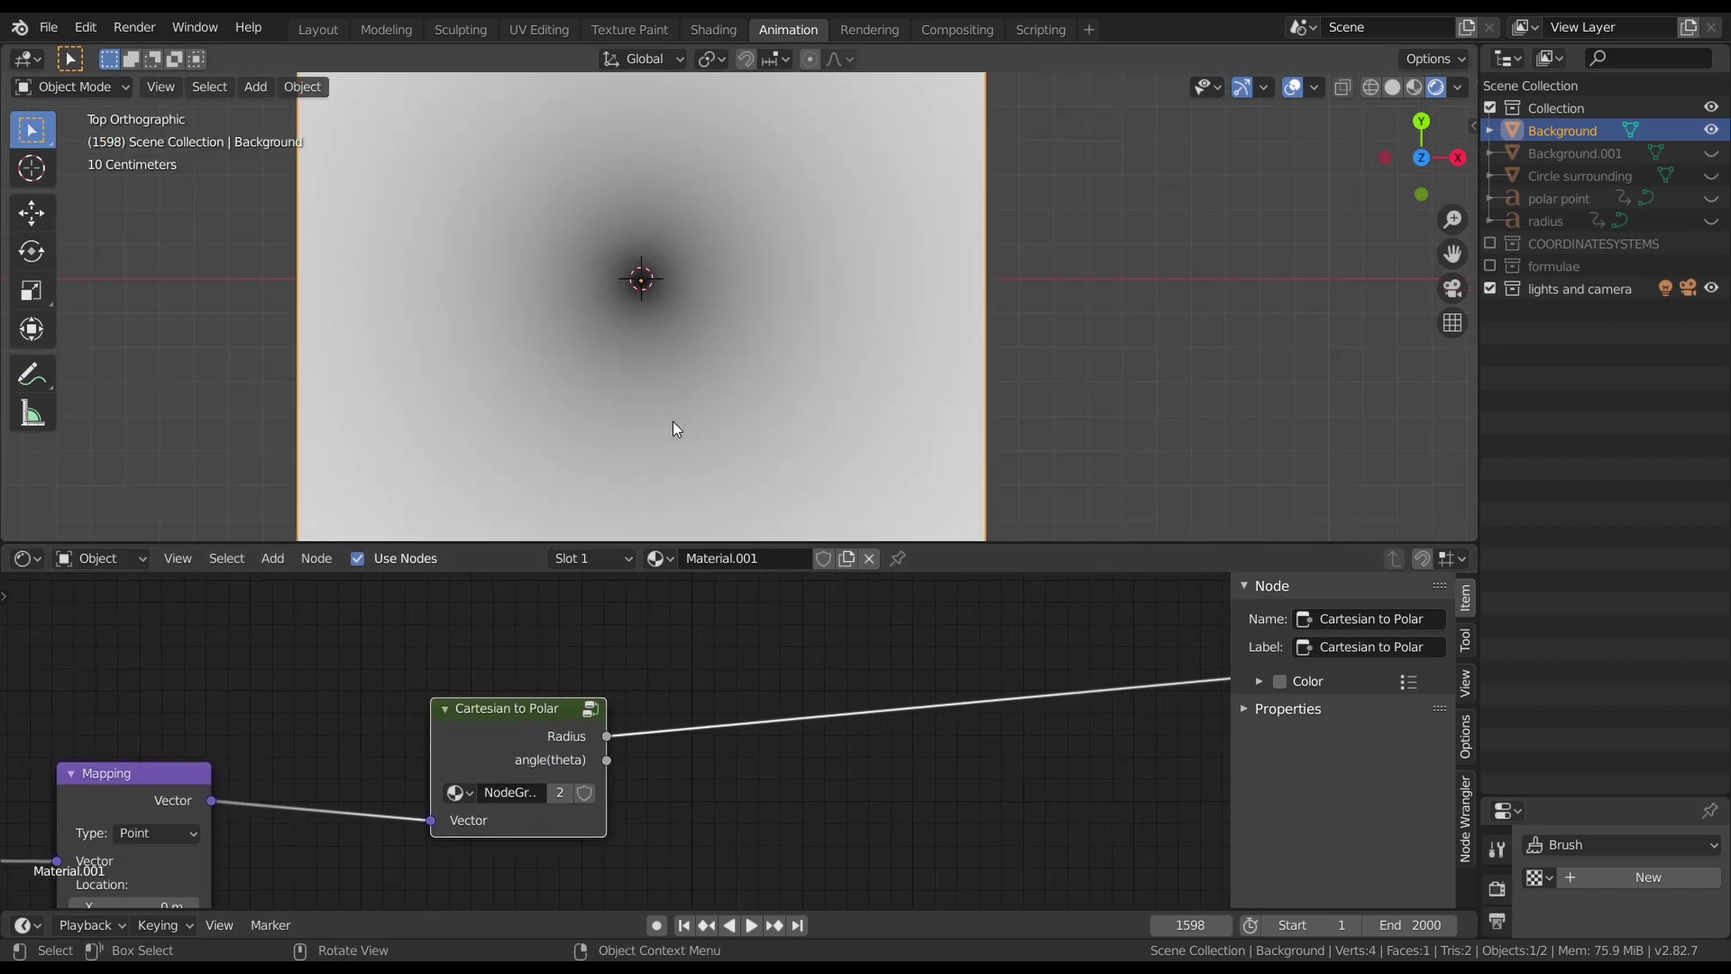
scroll(673, 420, down, 1)
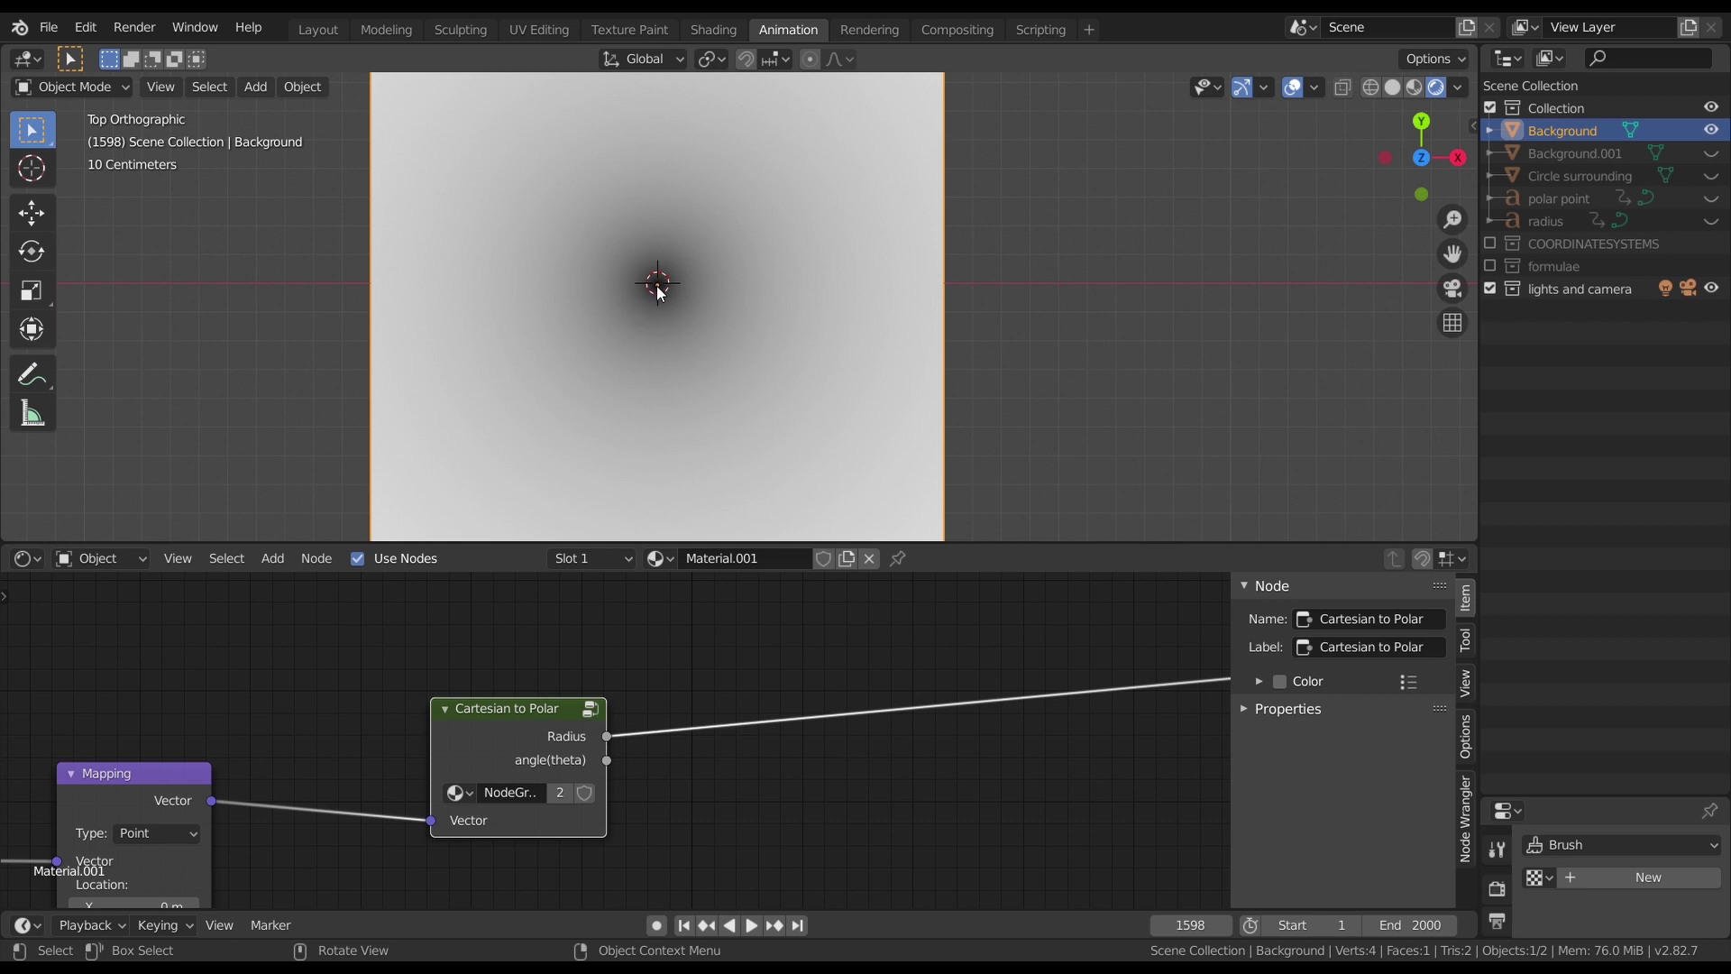
scroll(787, 673, down, 1)
scroll(784, 692, up, 2)
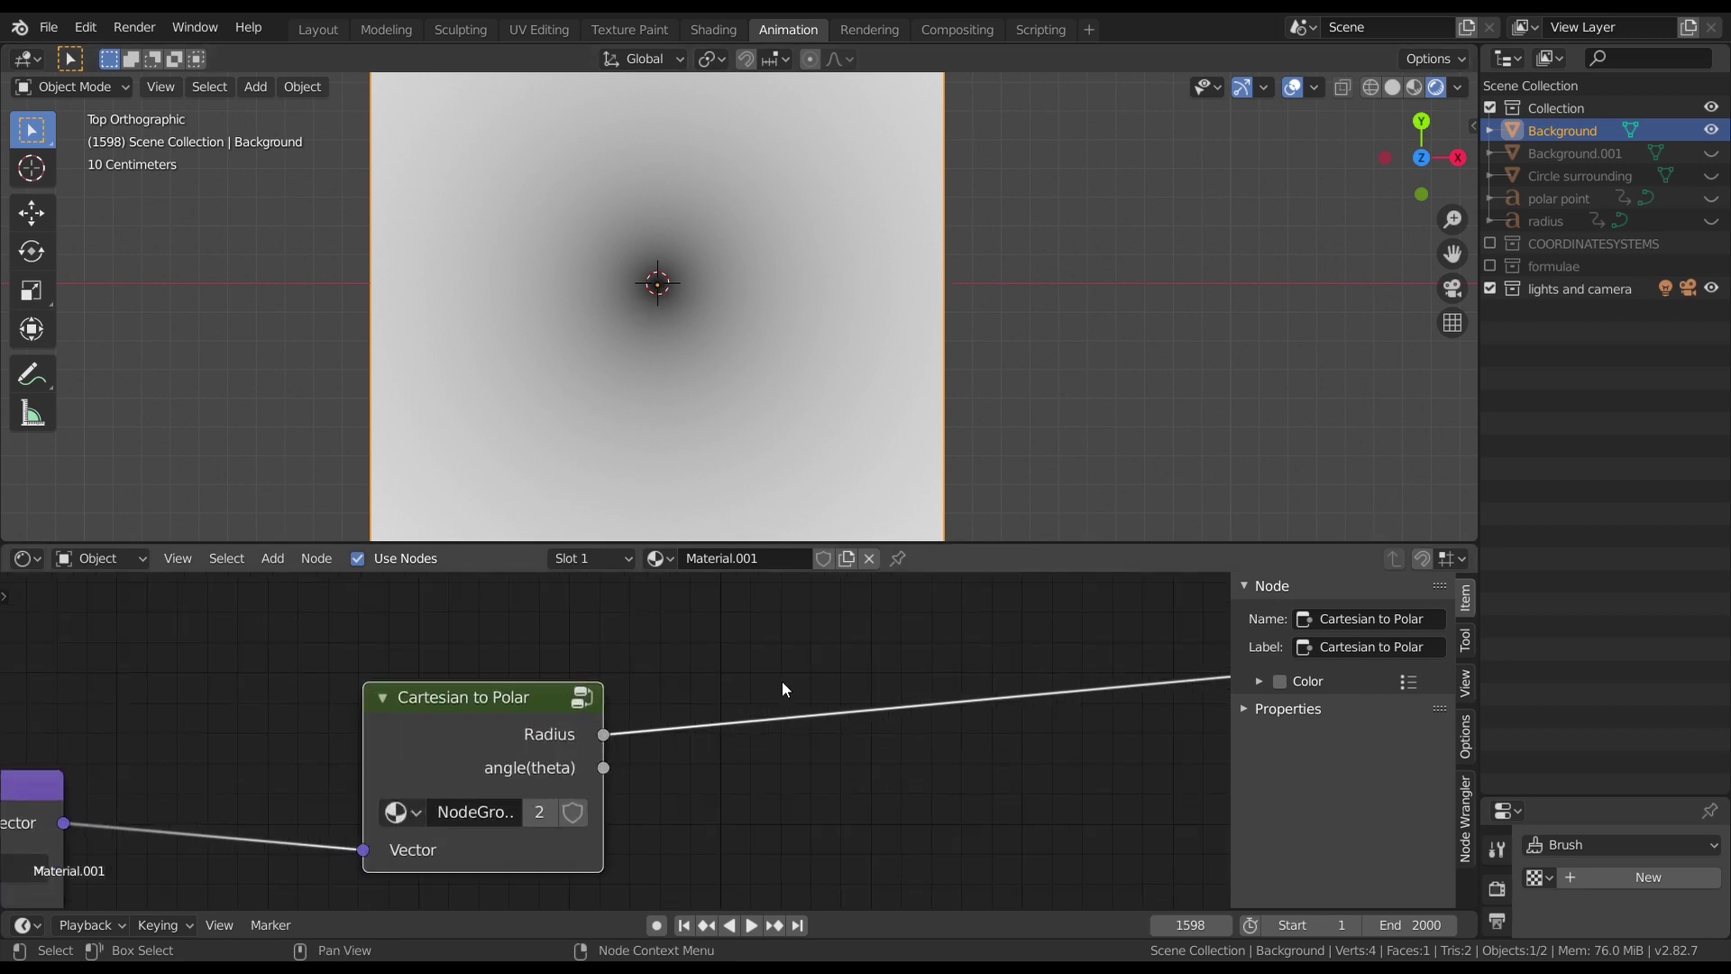
Step: Insert a Math node on the link leaving the Cartesian to Polar group's Radius output and set its operation to Subtract
ctrl+scroll(711, 700, right, 4)
key(shift+a)
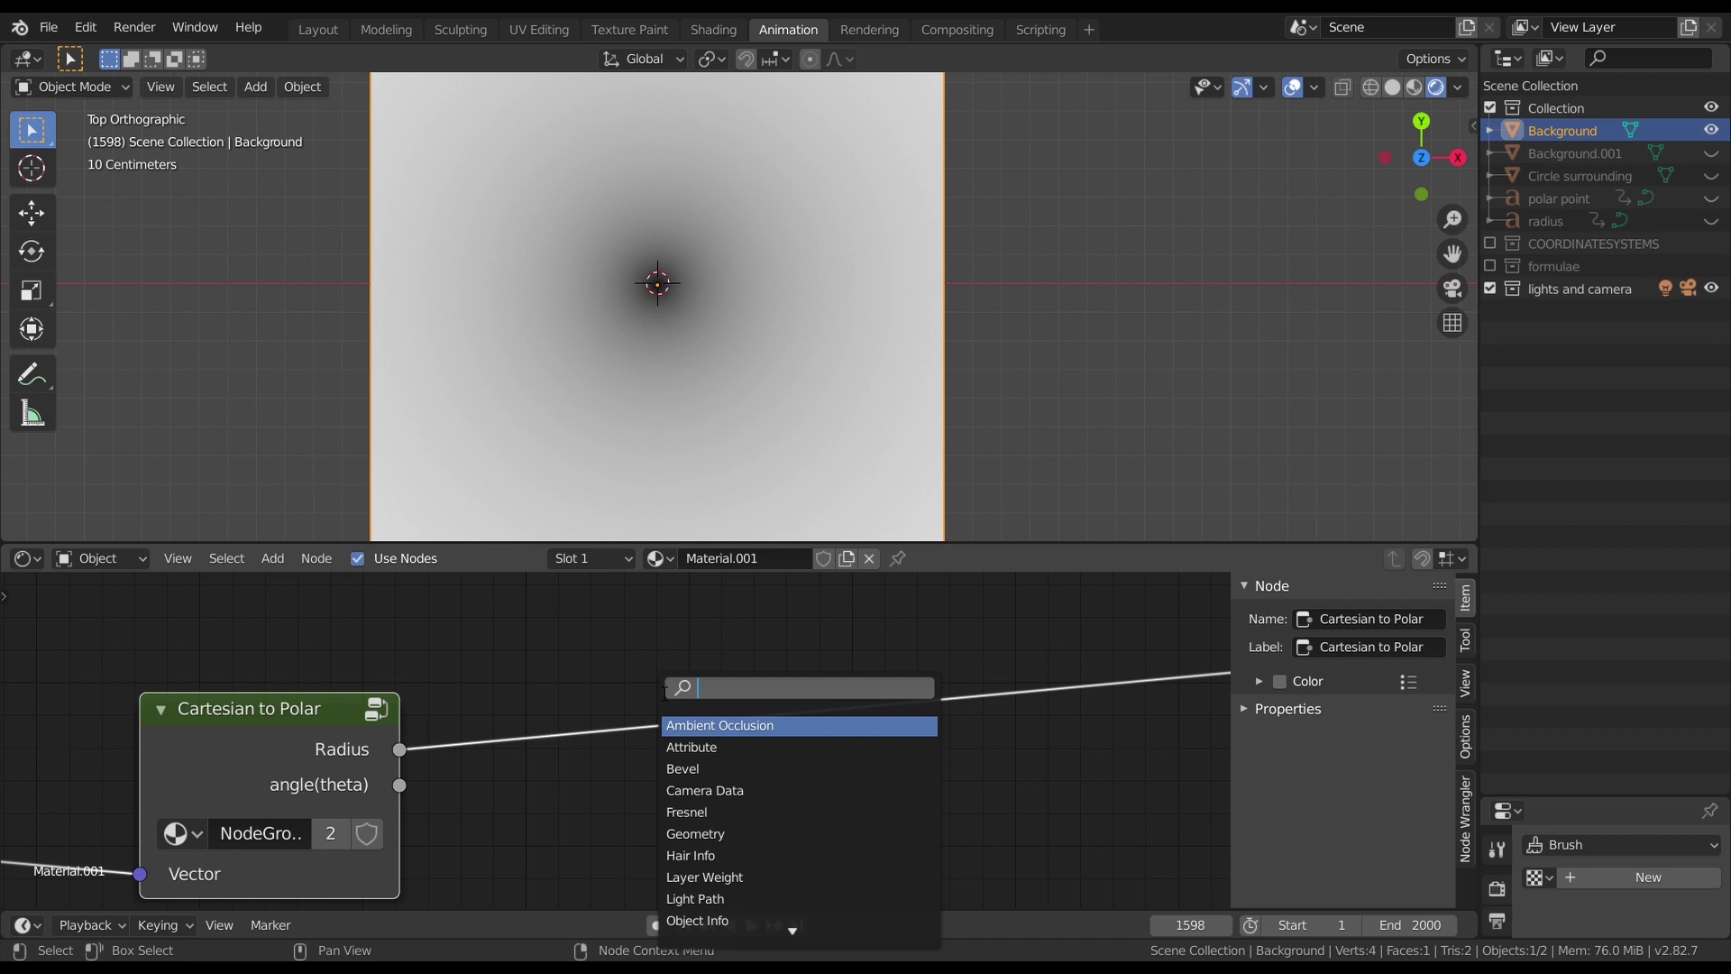
text(math)
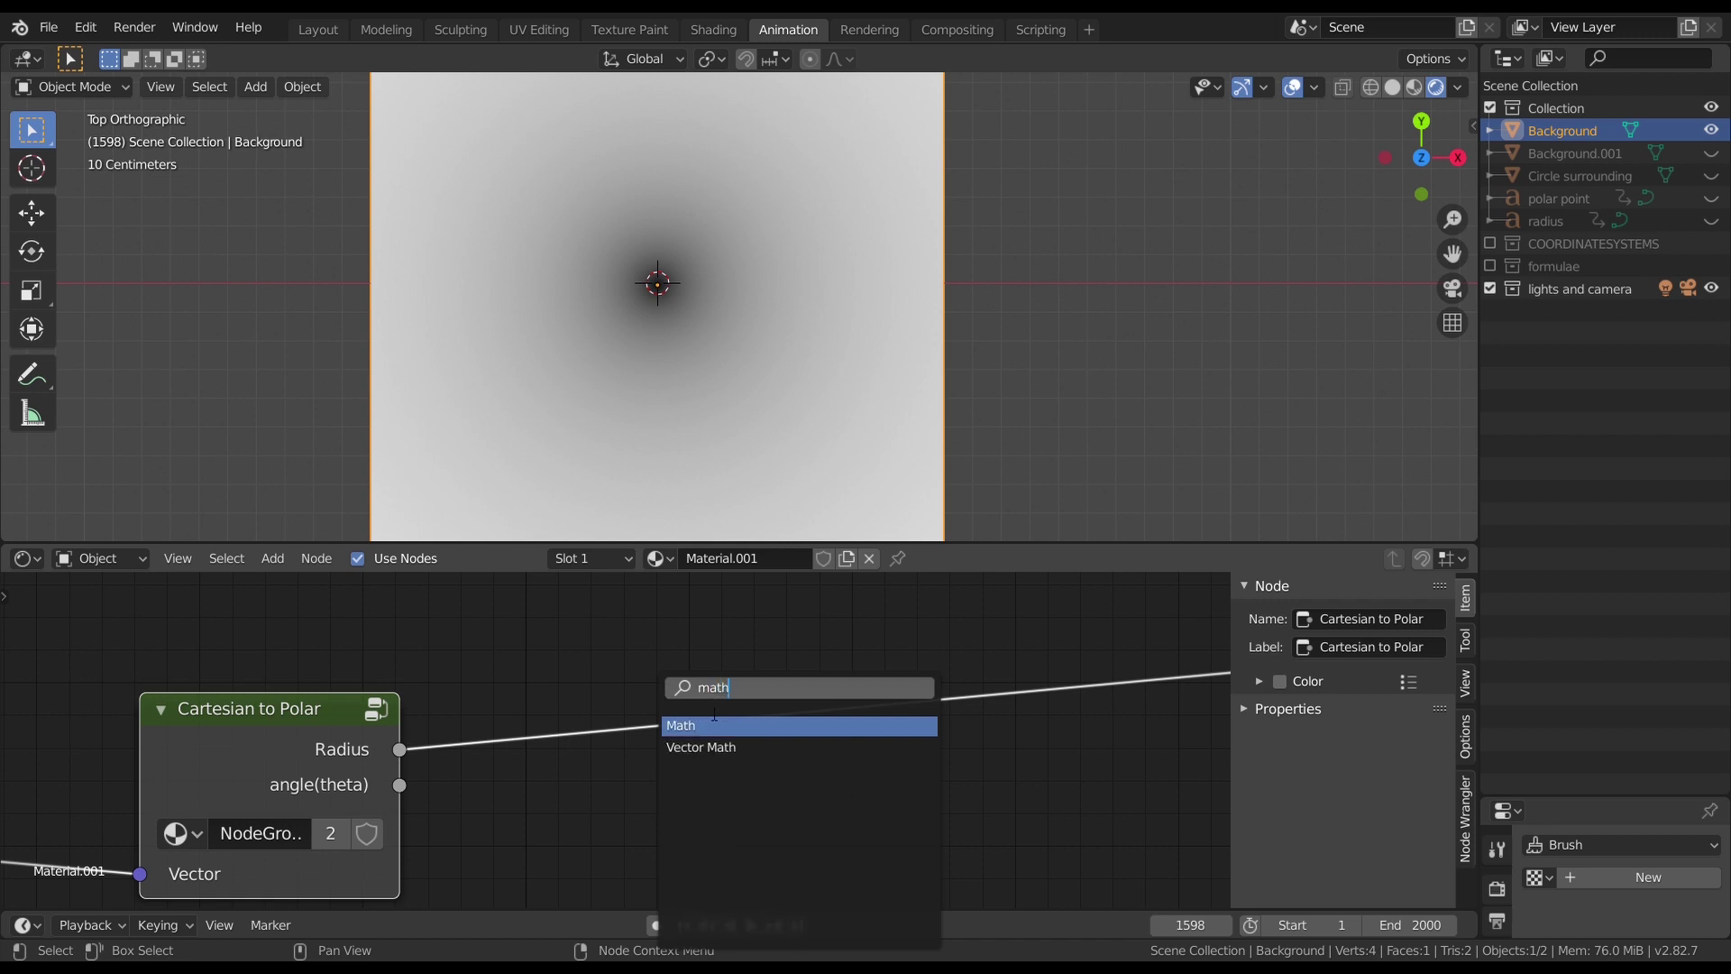
key(Return)
click(610, 732)
click(685, 788)
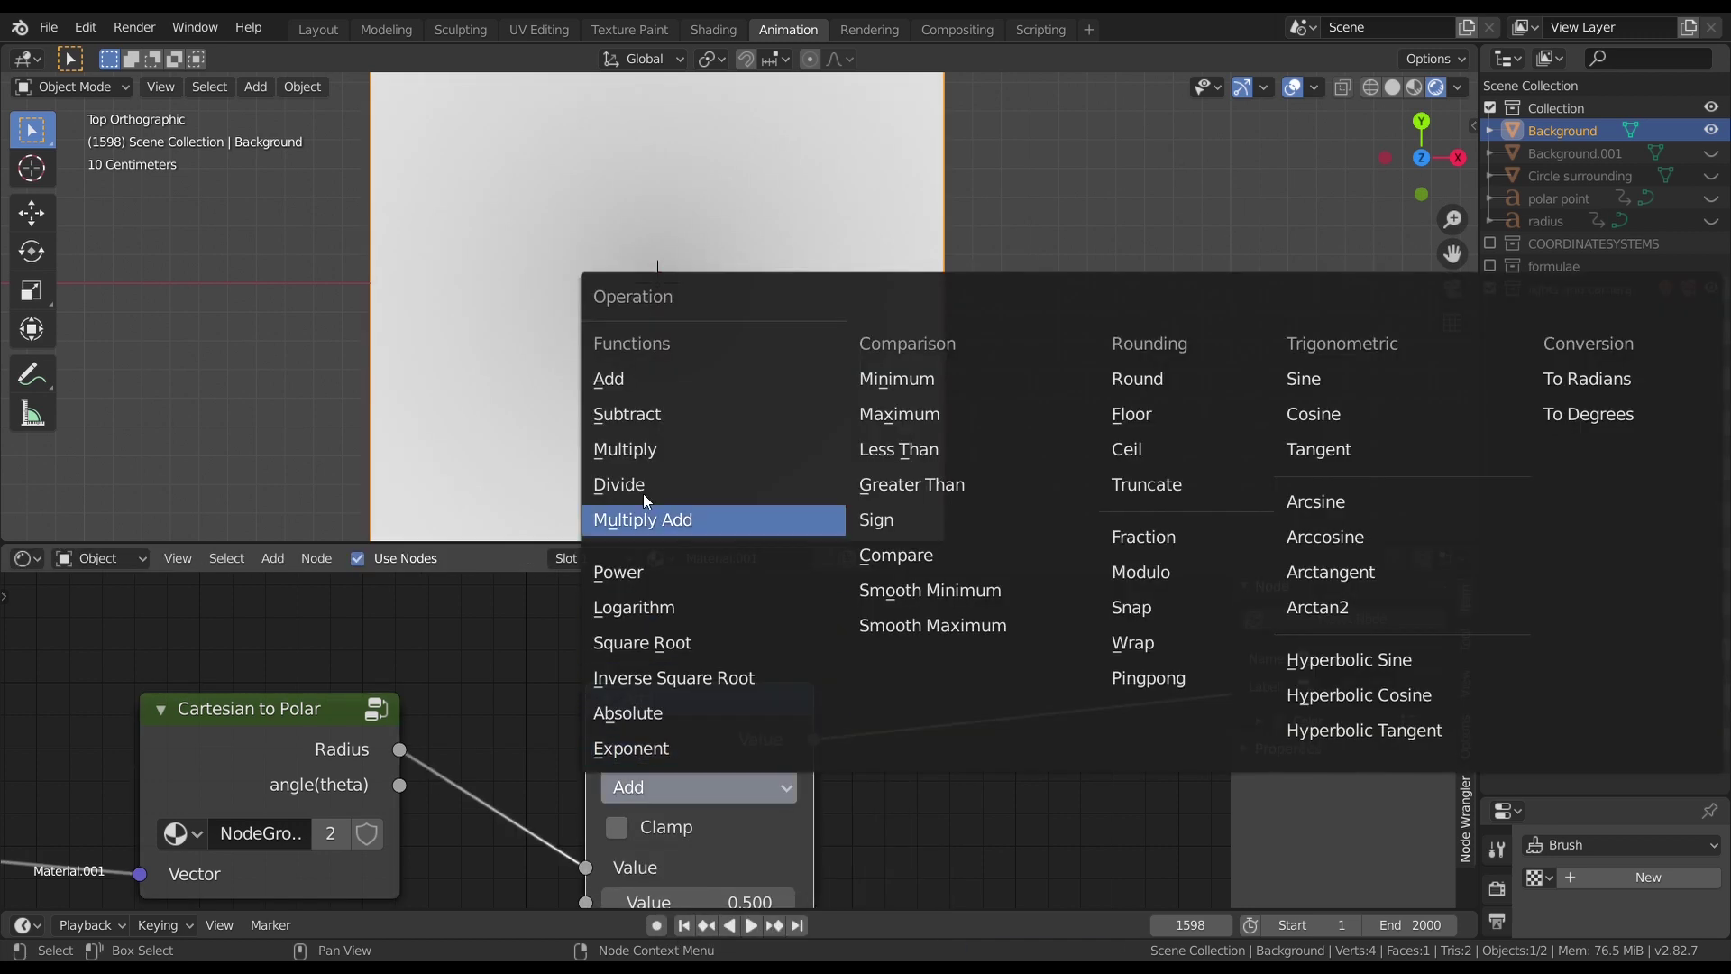
click(640, 419)
scroll(771, 698, down, 7)
scroll(772, 704, up, 3)
middle_drag(766, 723, 762, 710)
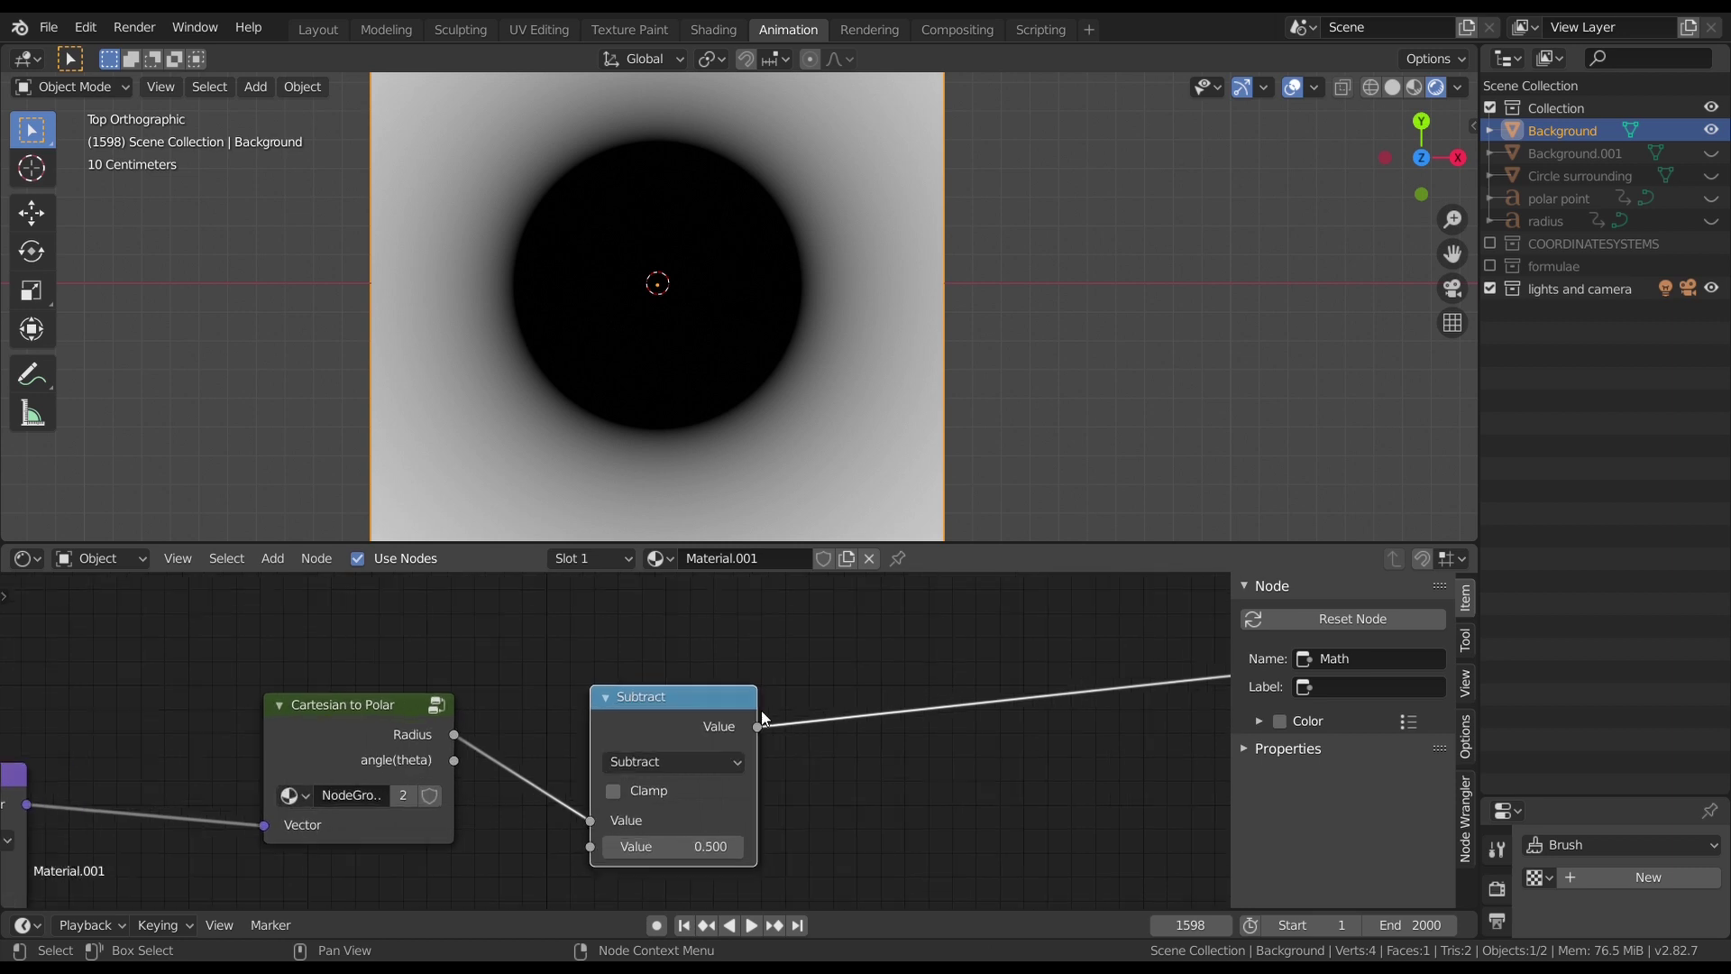
Step: Examine the Subtract node's settings alongside the edge and interior of the black disc on the plane
scroll(764, 719, up, 1)
middle_drag(769, 784, 770, 692)
scroll(732, 689, up, 3)
drag(699, 614, 695, 587)
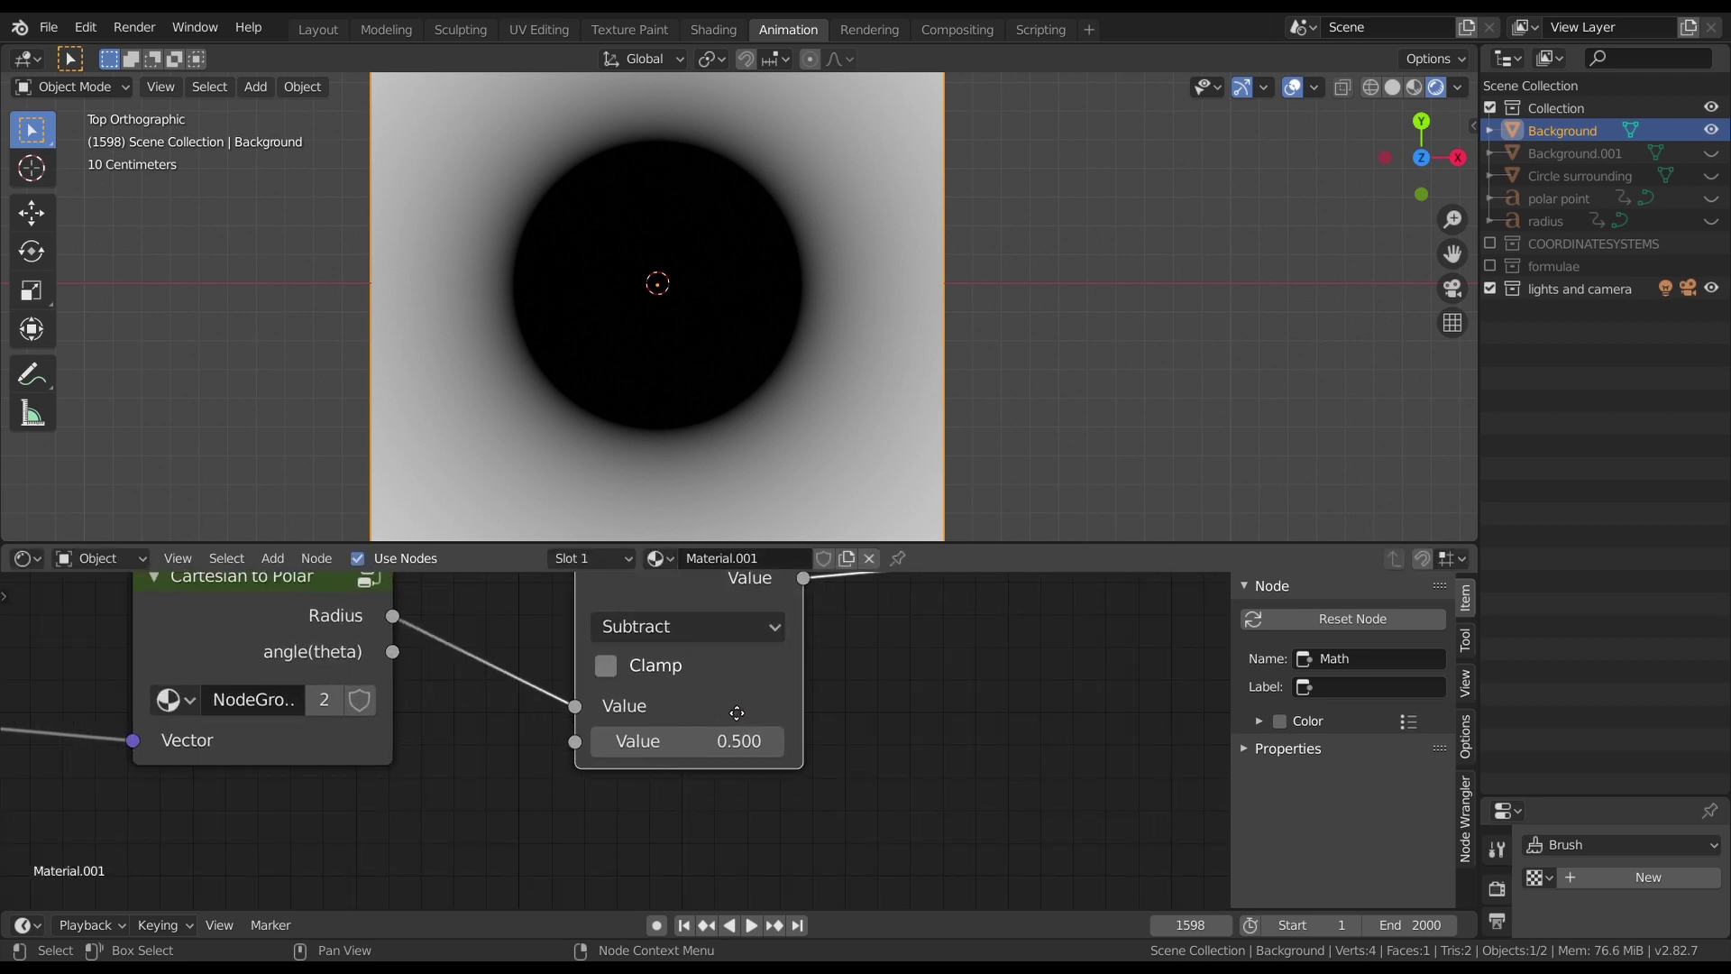
middle_drag(736, 712, 598, 831)
mouse_move(750, 780)
middle_down()
mouse_move(739, 758)
mouse_move(735, 775)
middle_up()
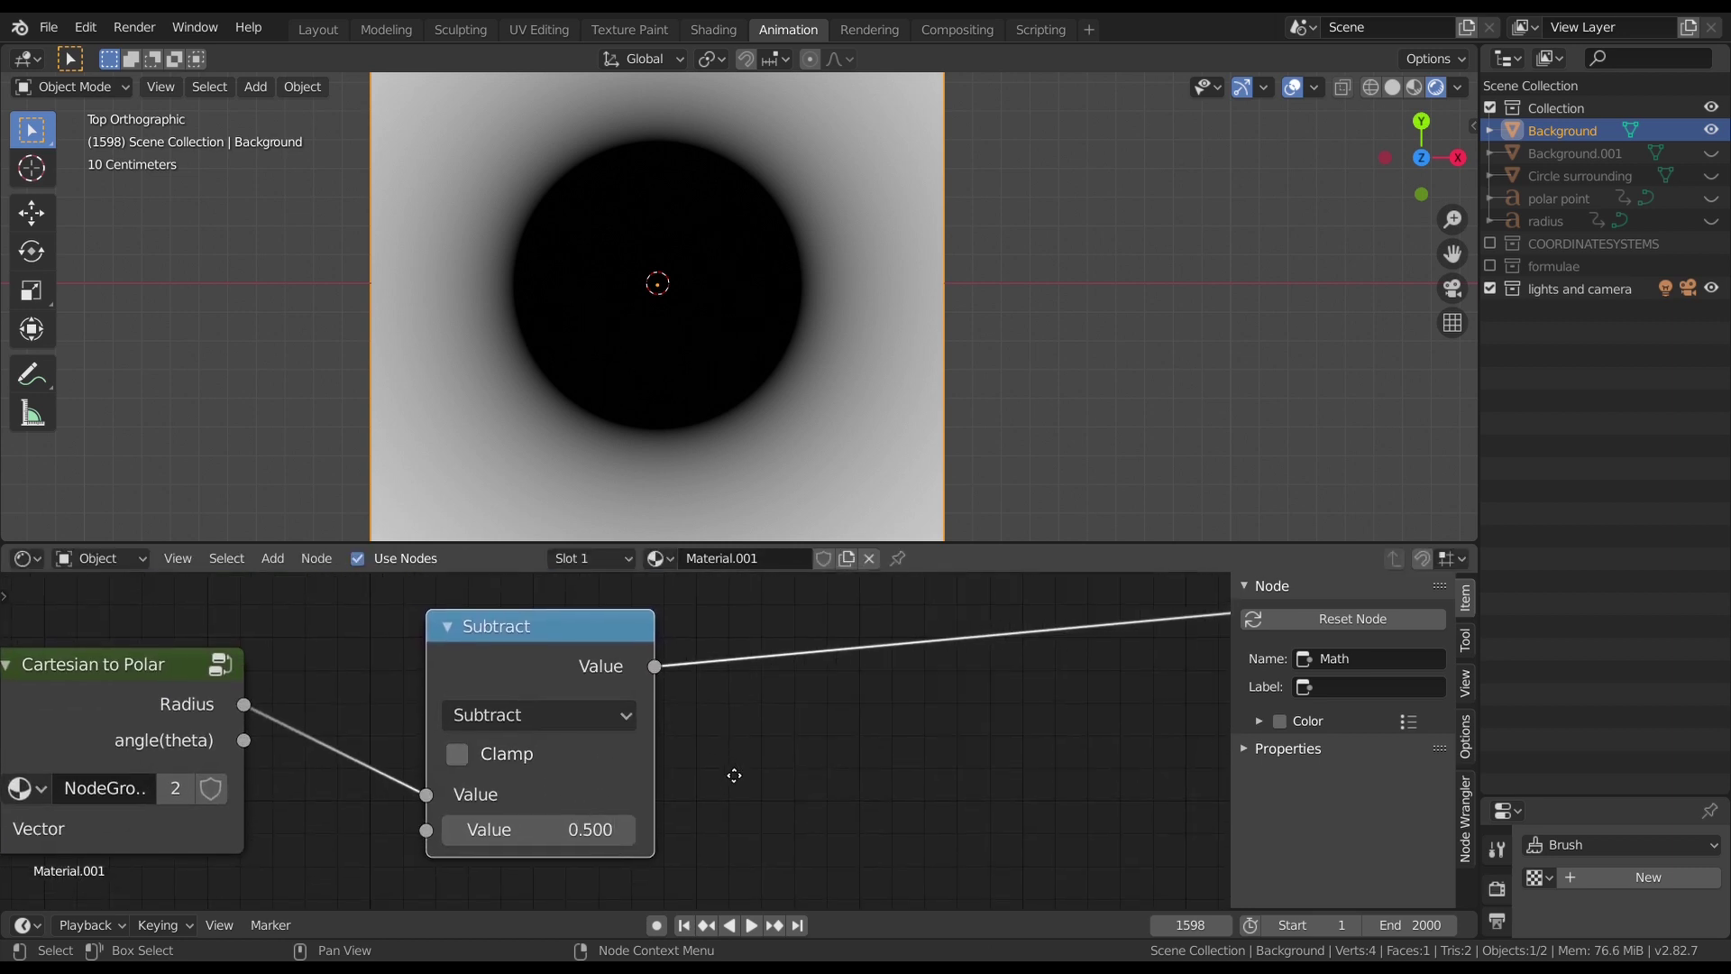
scroll(766, 757, down, 2)
scroll(759, 745, up, 1)
scroll(777, 360, up, 3)
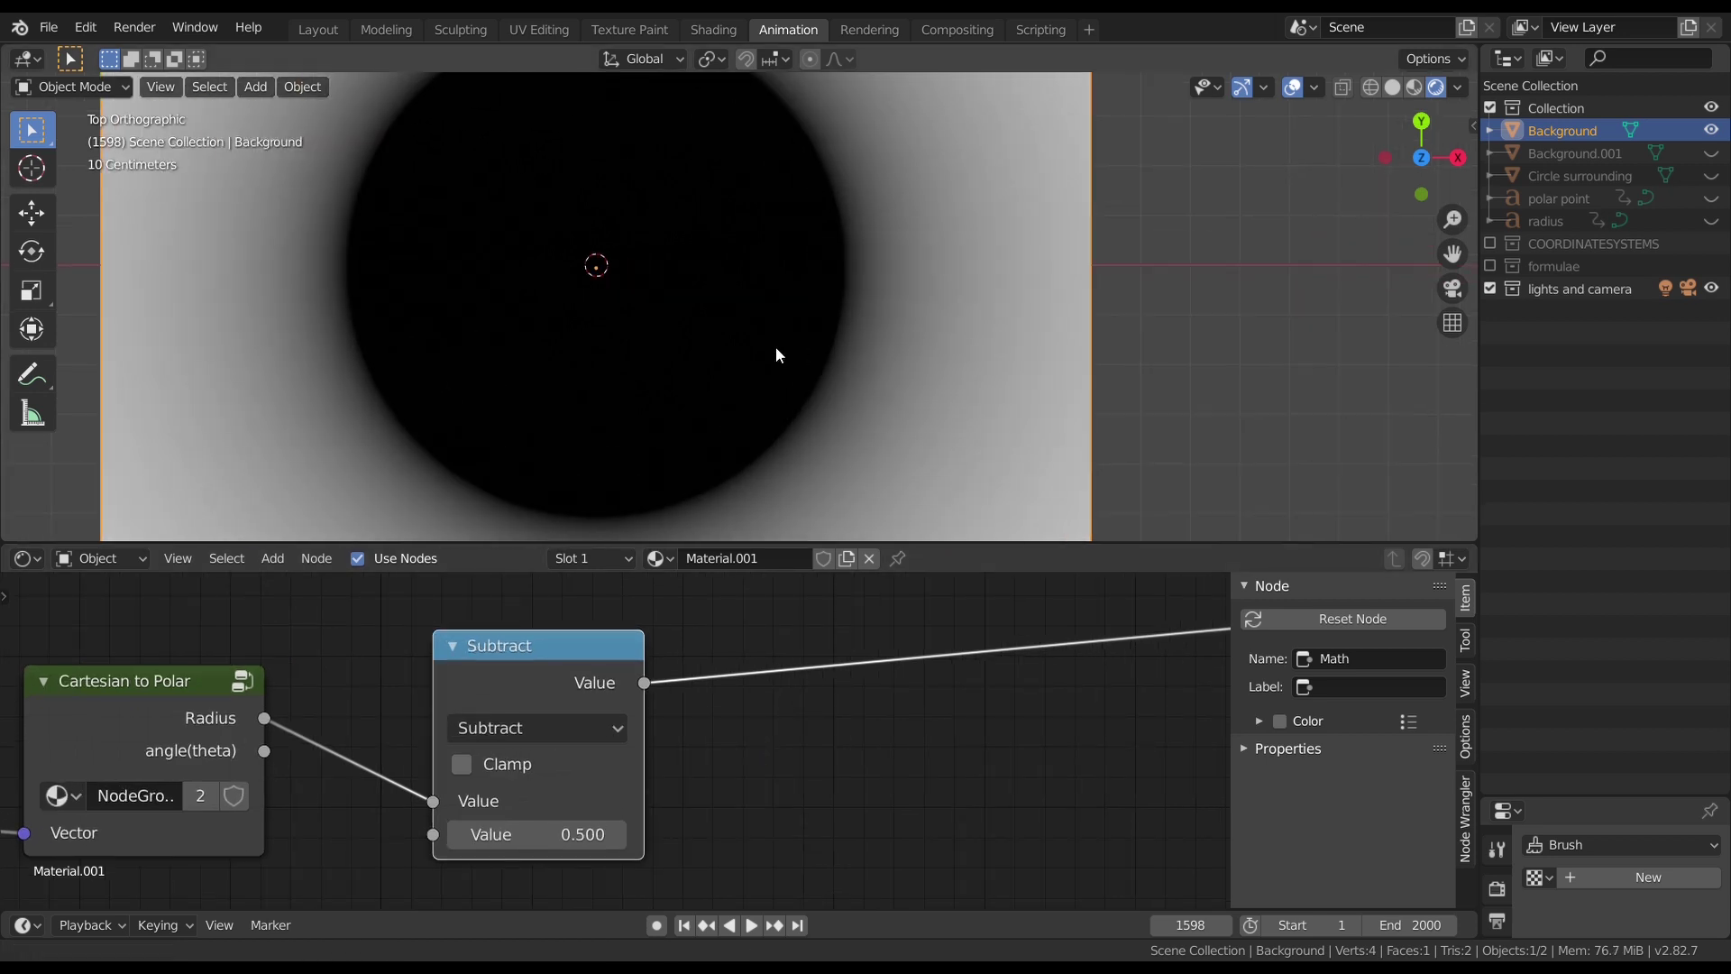
scroll(663, 361, up, 4)
scroll(748, 328, down, 3)
scroll(934, 732, down, 2)
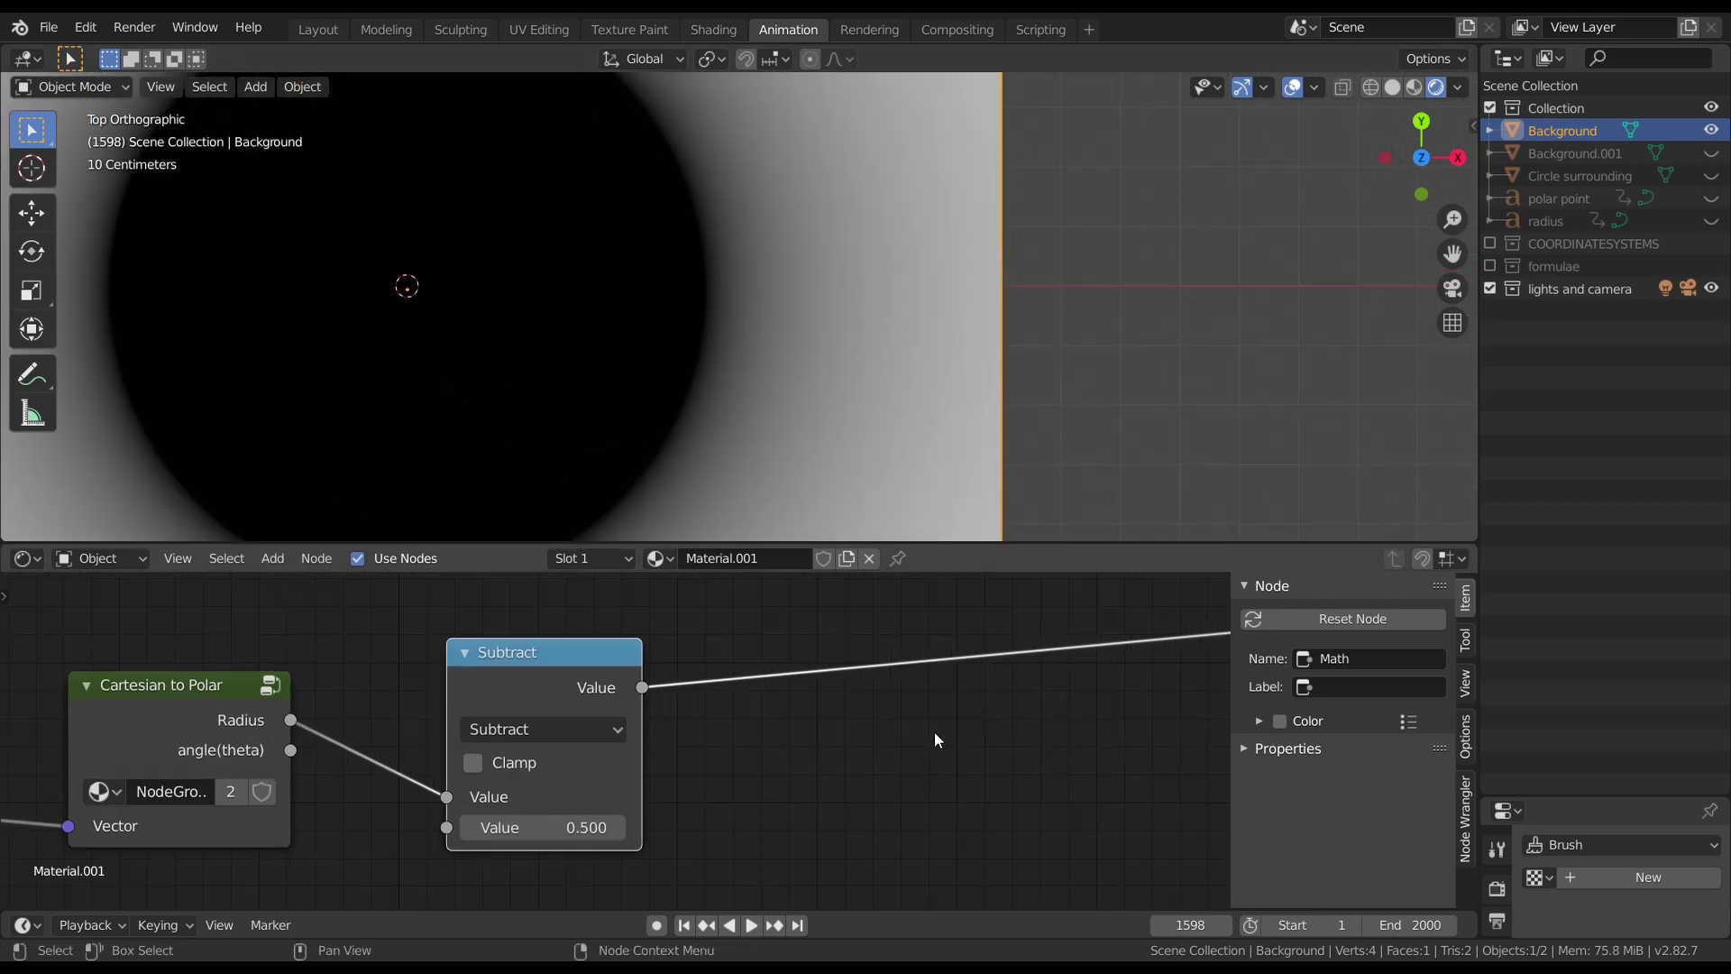
Step: Insert a Math node on the link leaving the Subtract node and set its operation to Multiply
scroll(772, 725, up, 1)
key(shift+a)
click(773, 696)
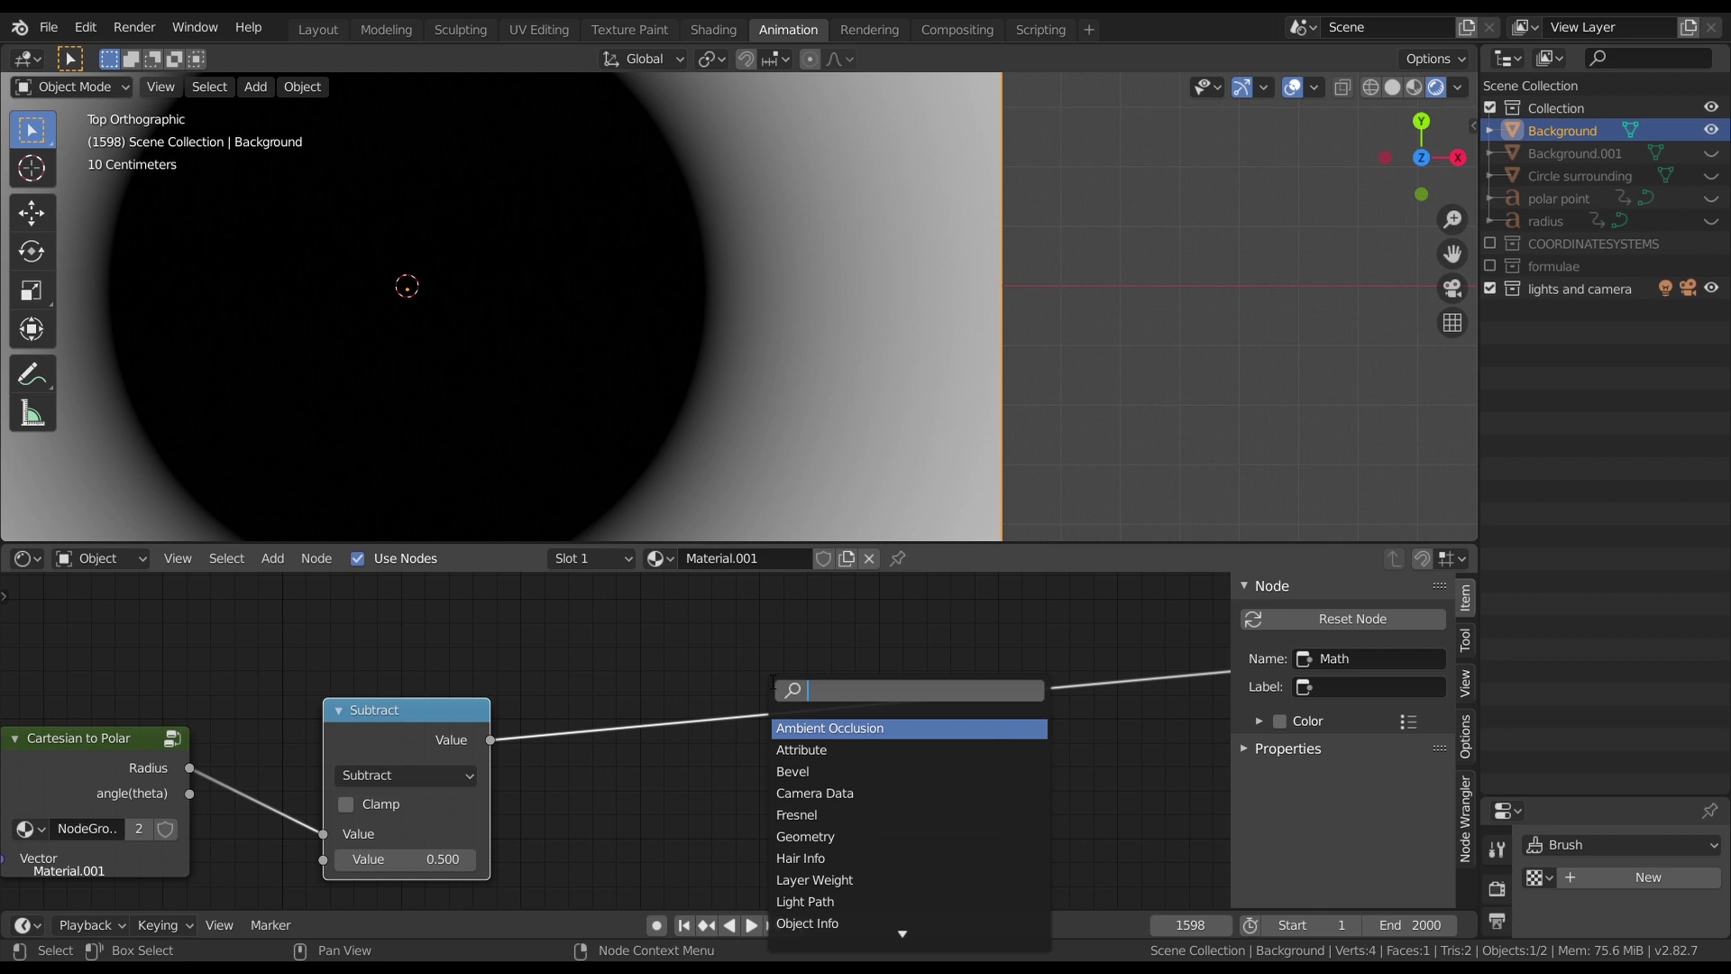
text(math)
key(Return)
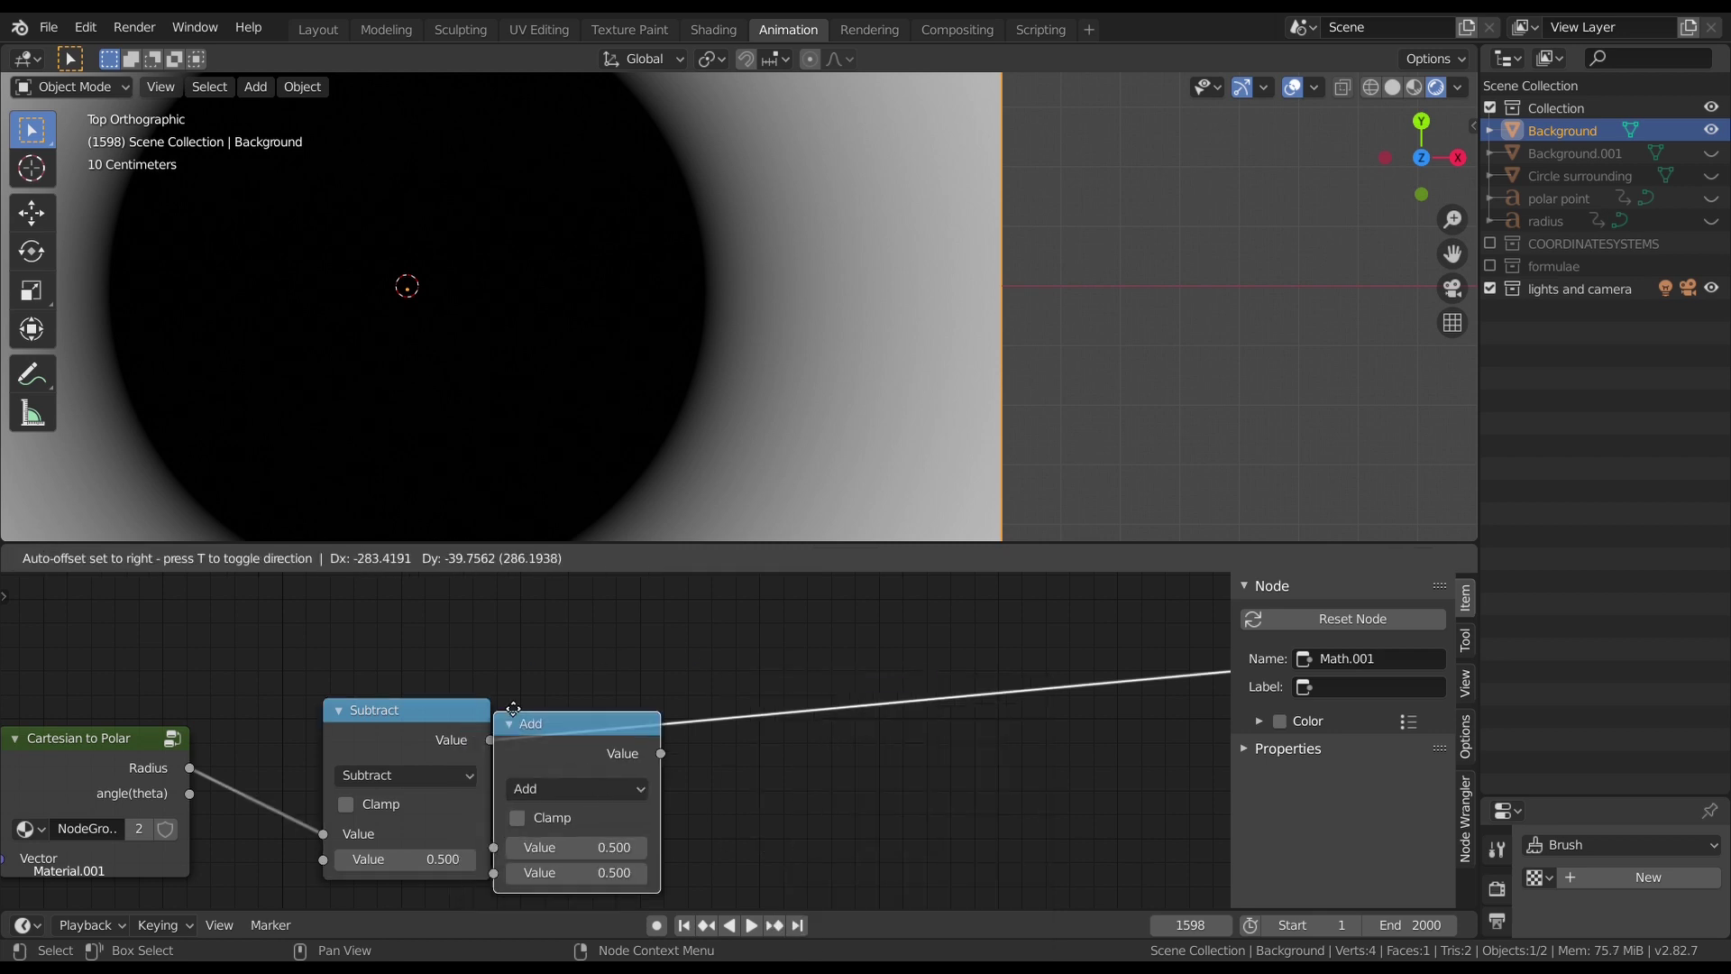
click(707, 713)
scroll(694, 721, down, 2)
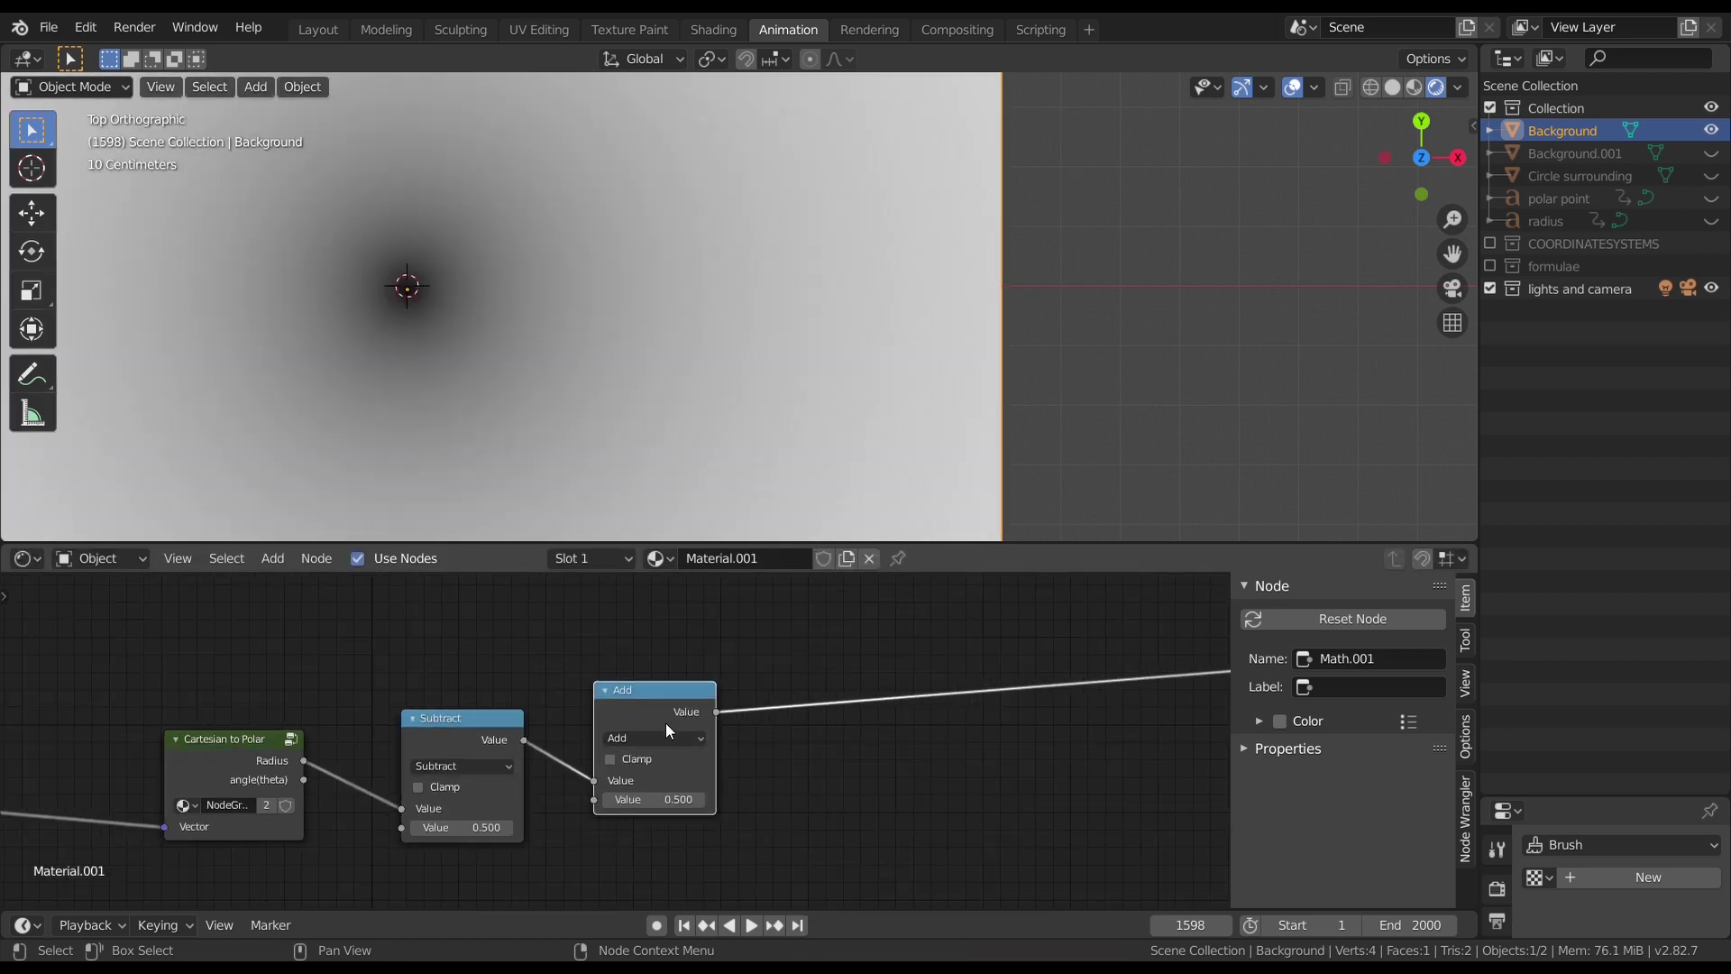
click(658, 734)
click(633, 559)
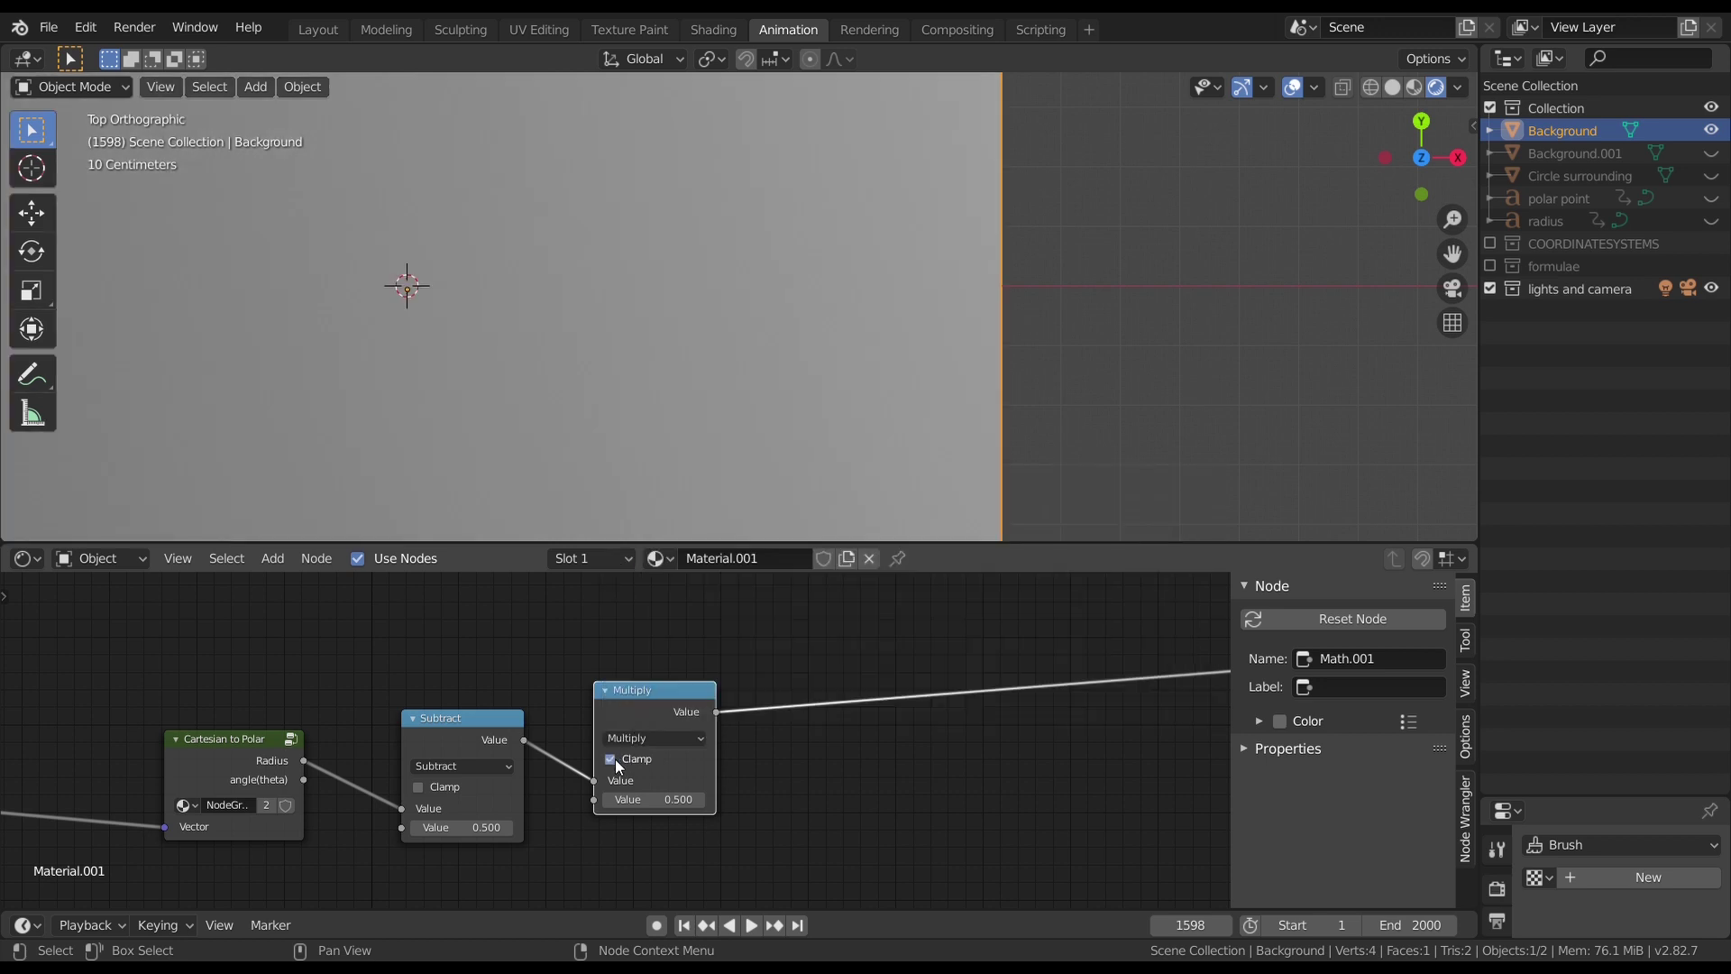
Step: Try sharpening the disc's edge by raising the Multiply value to 24.2, switching Clamp on and off again
click(613, 760)
drag(656, 800, 749, 800)
drag(902, 799, 647, 784)
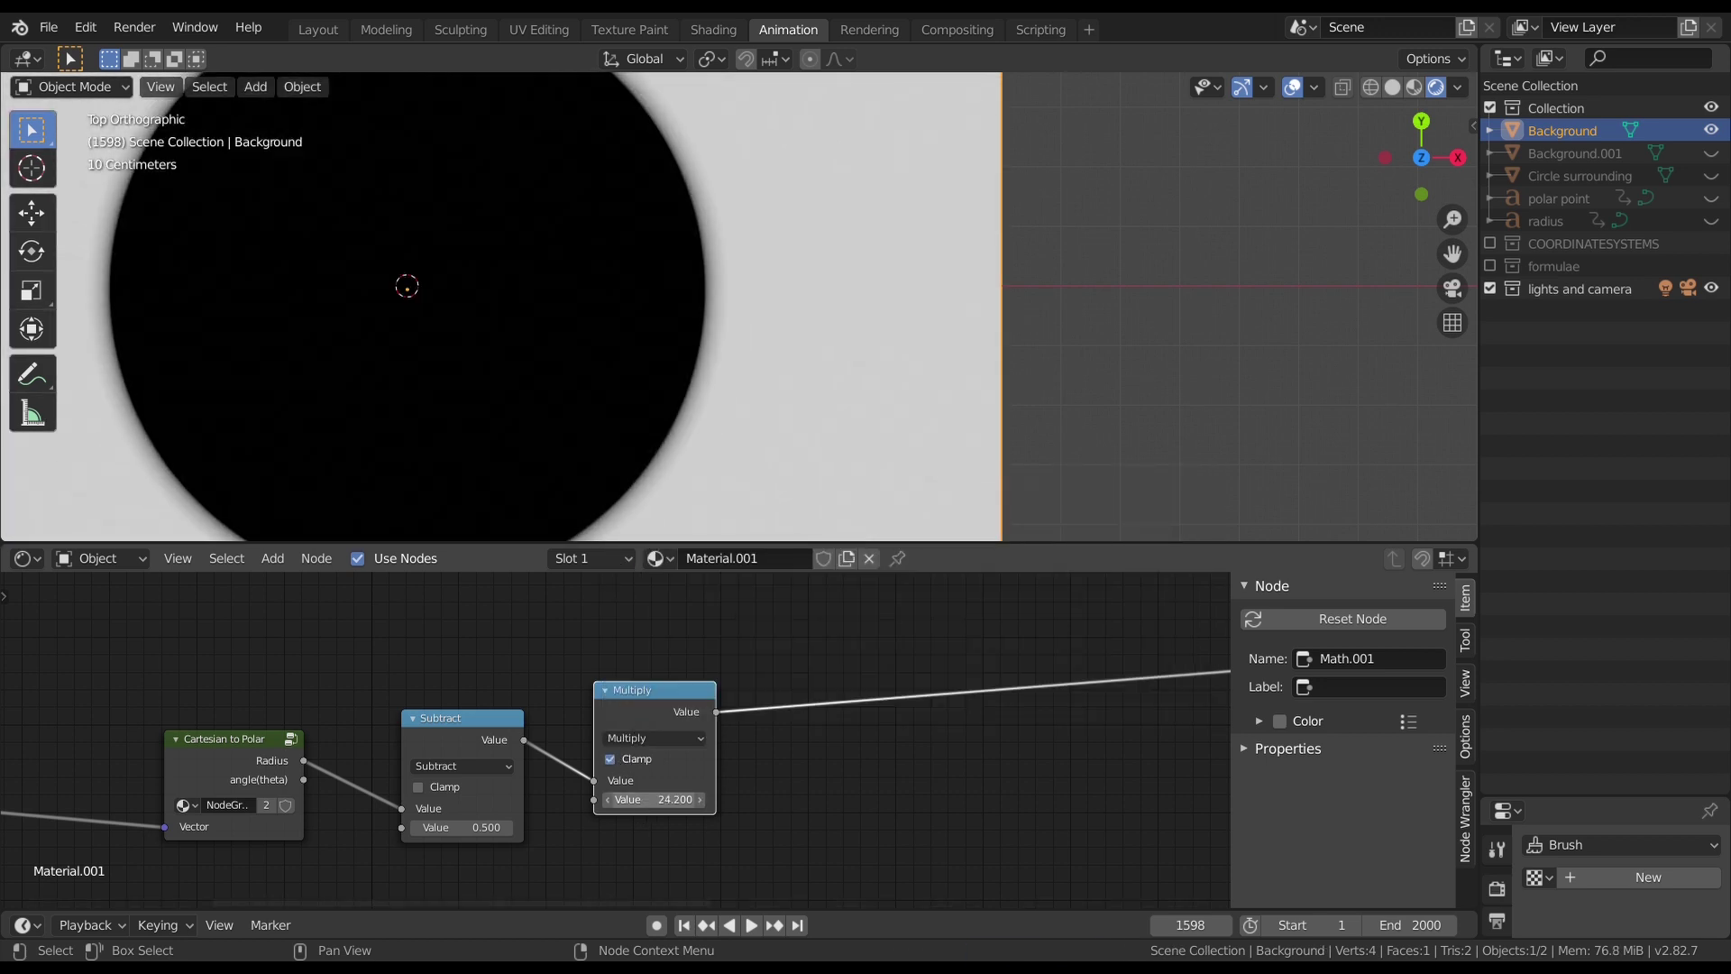
scroll(648, 785, up, 3)
click(609, 764)
scroll(631, 753, down, 1)
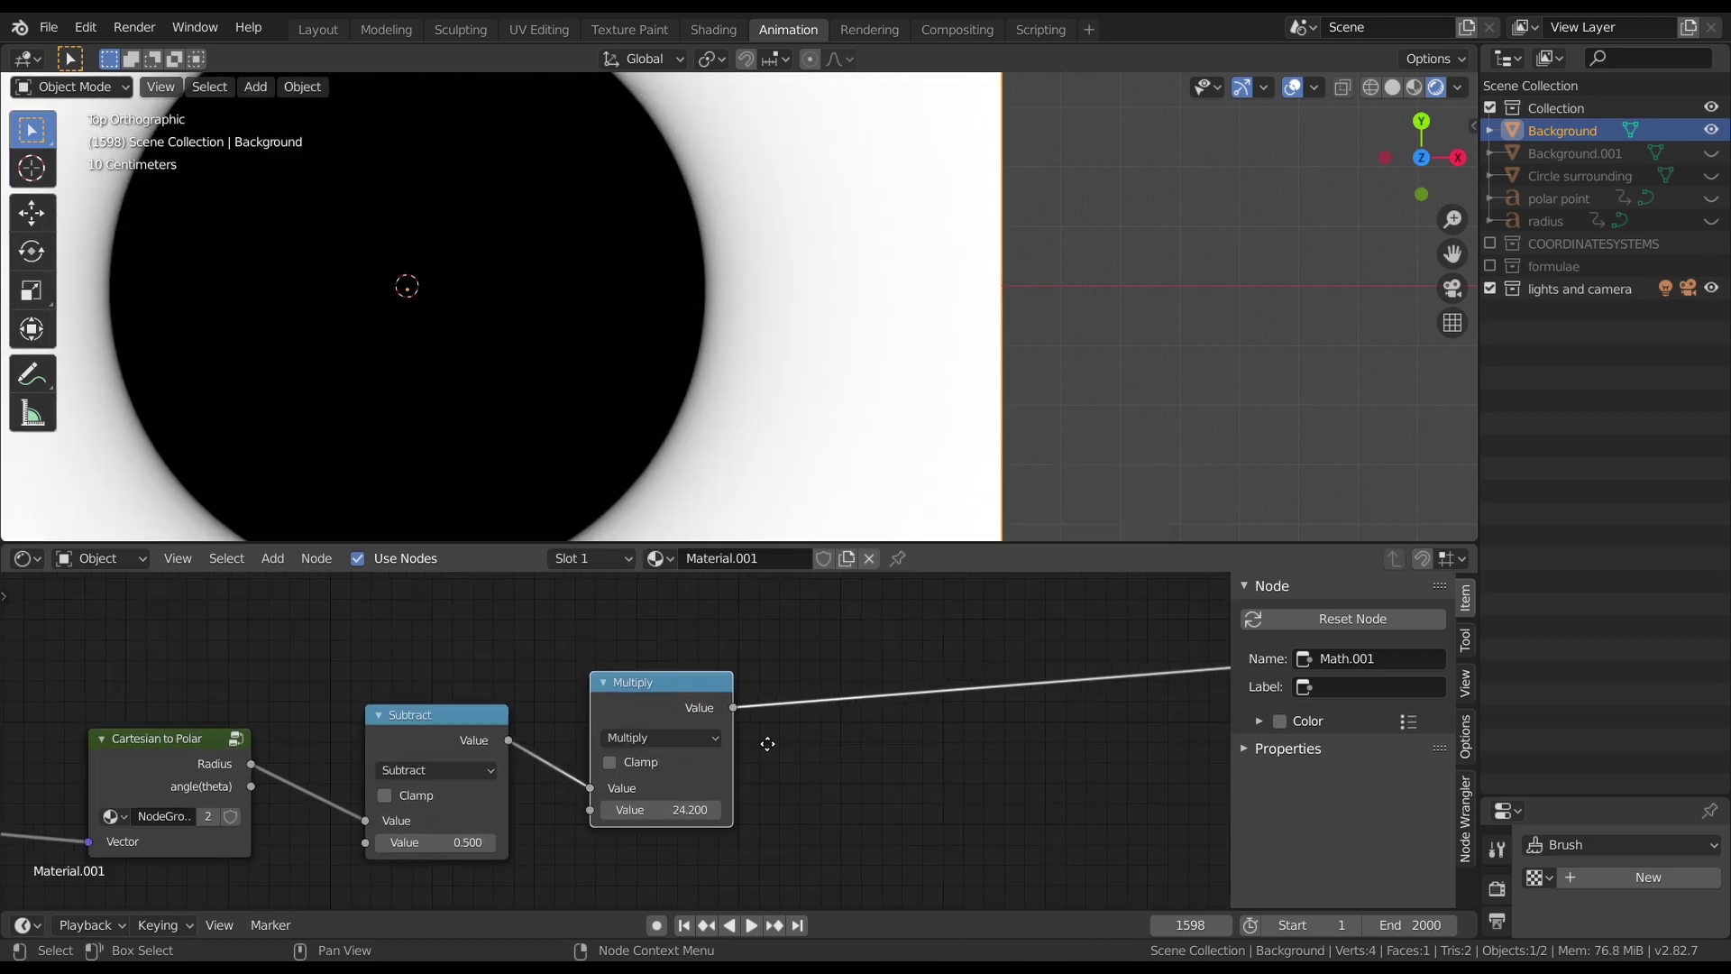
Step: Try the Greater Than operation in place of Multiply, with its threshold value set to 0
click(667, 737)
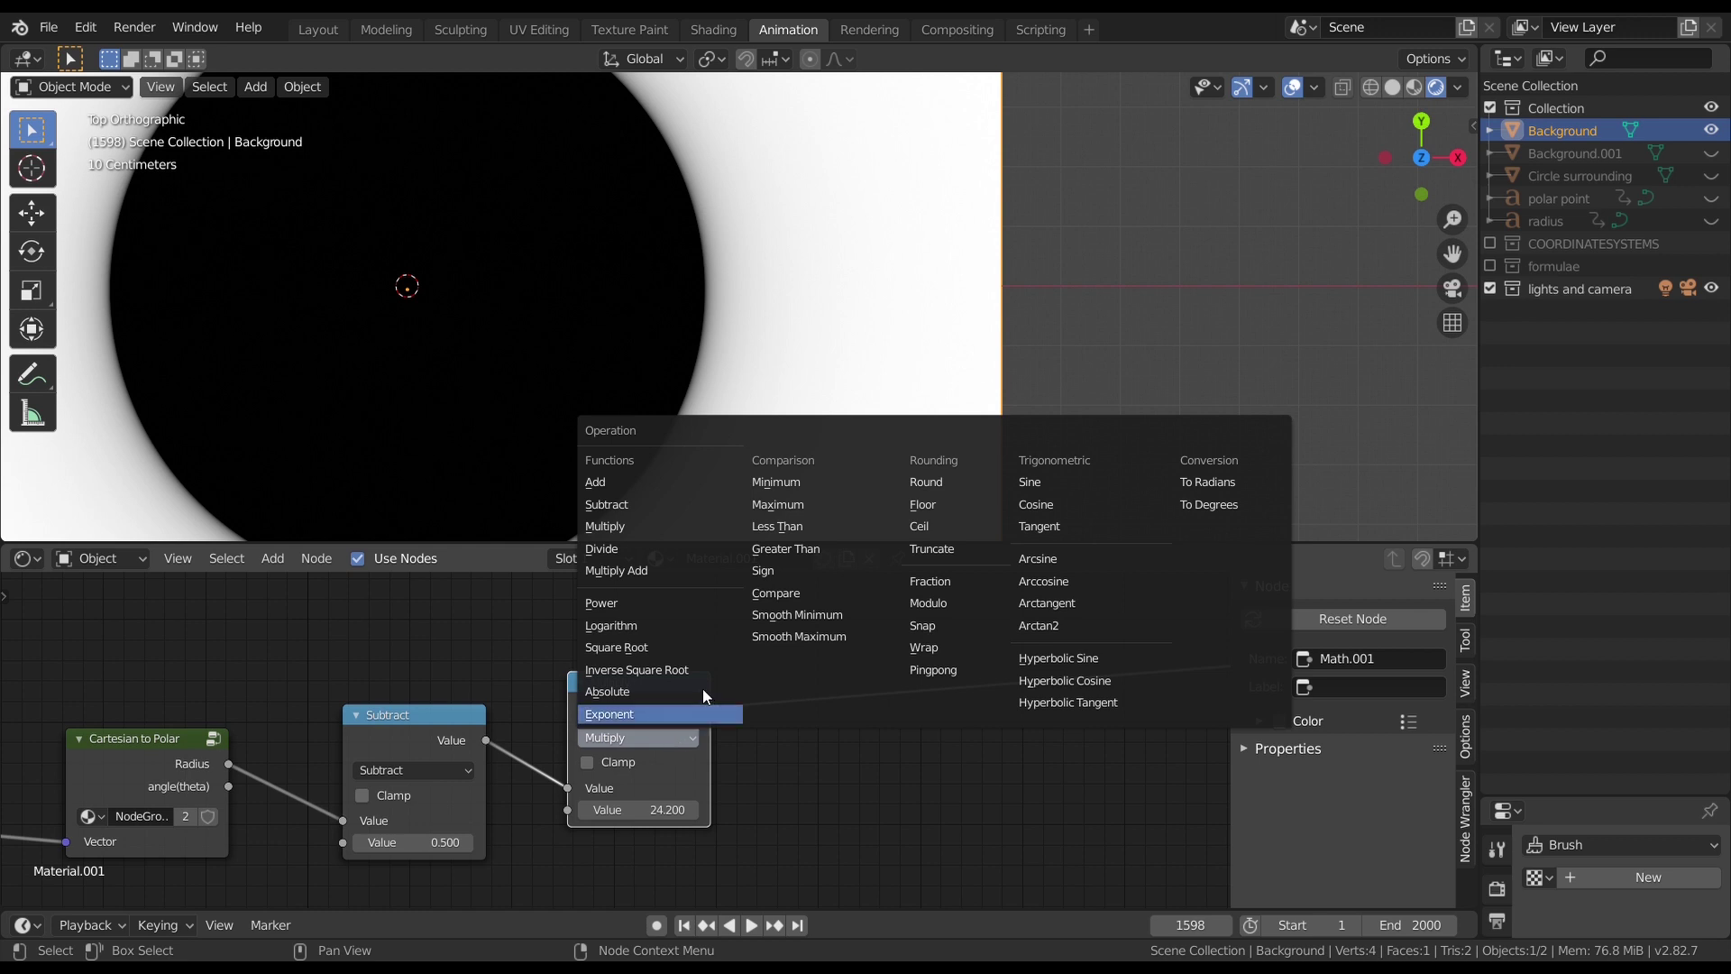
click(856, 550)
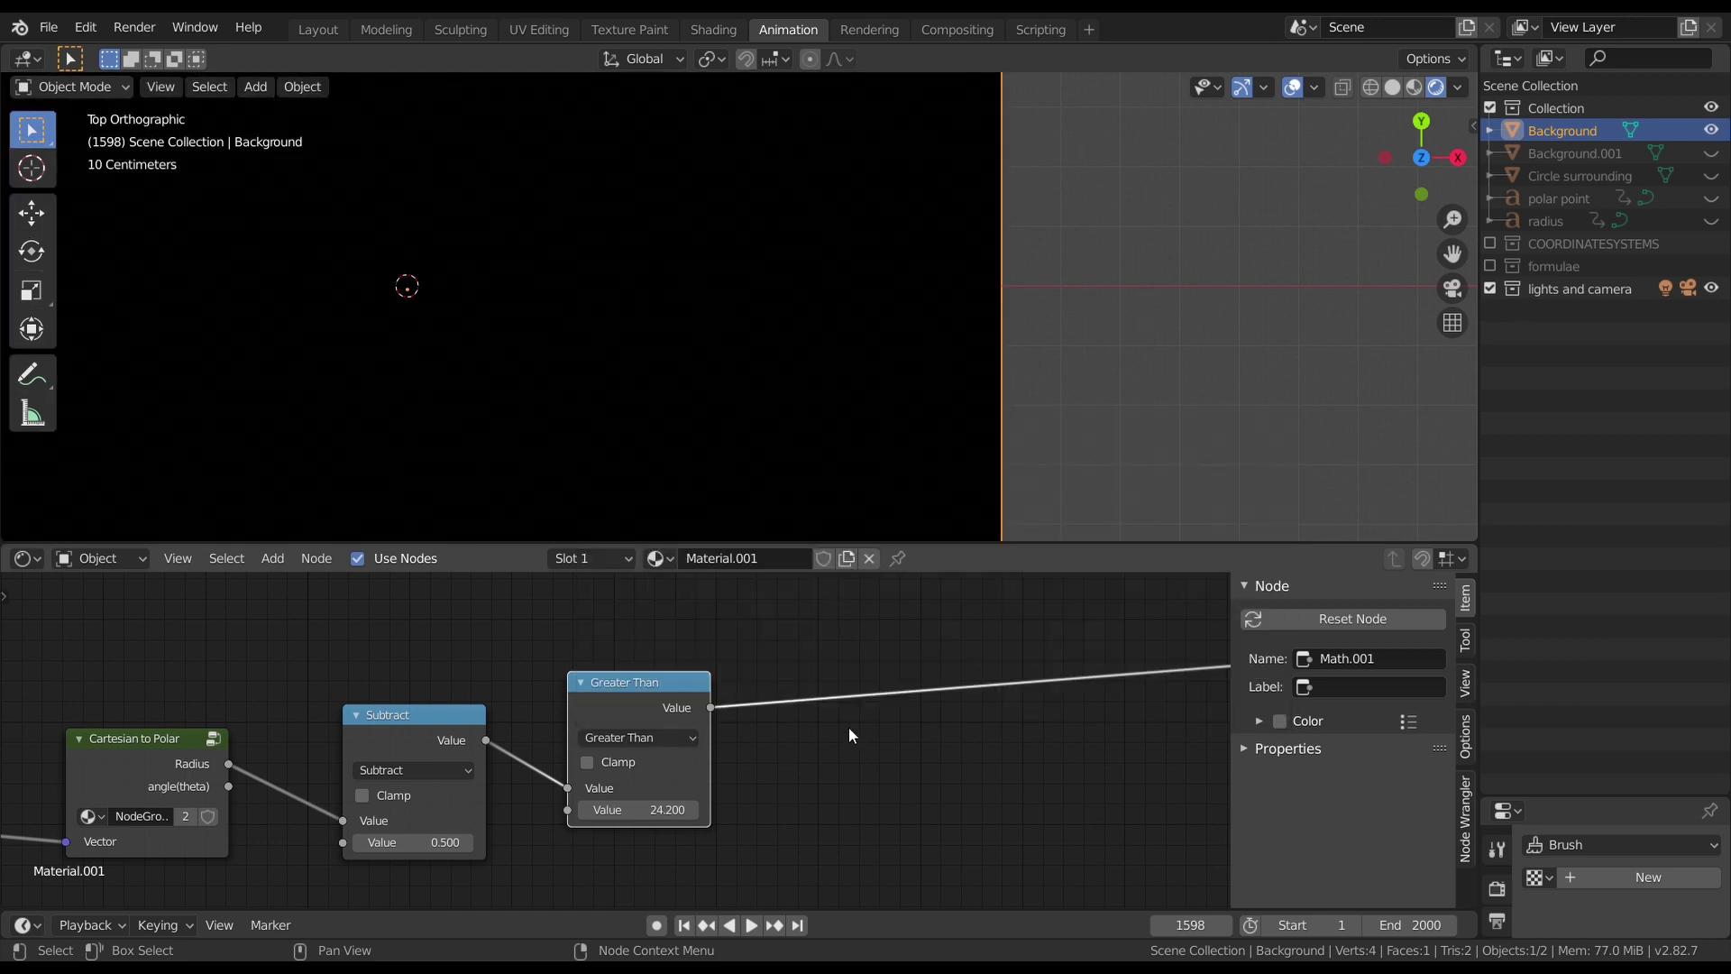
scroll(750, 407, down, 5)
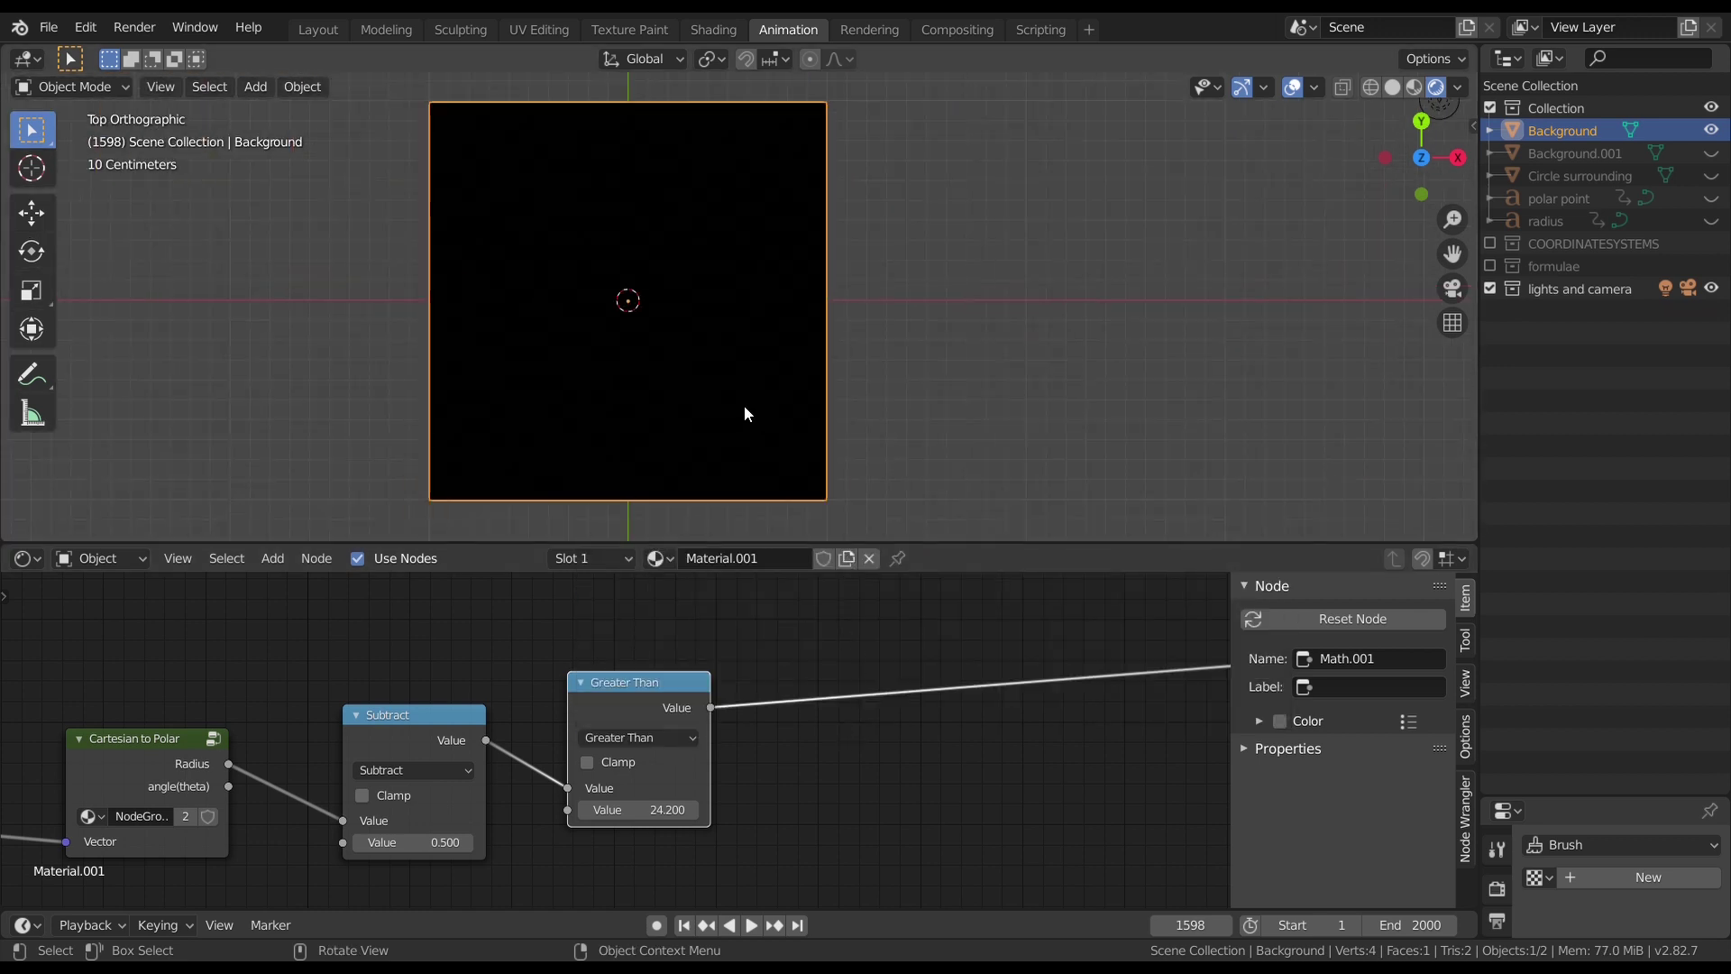
click(649, 810)
text(0)
key(Return)
scroll(707, 366, up, 10)
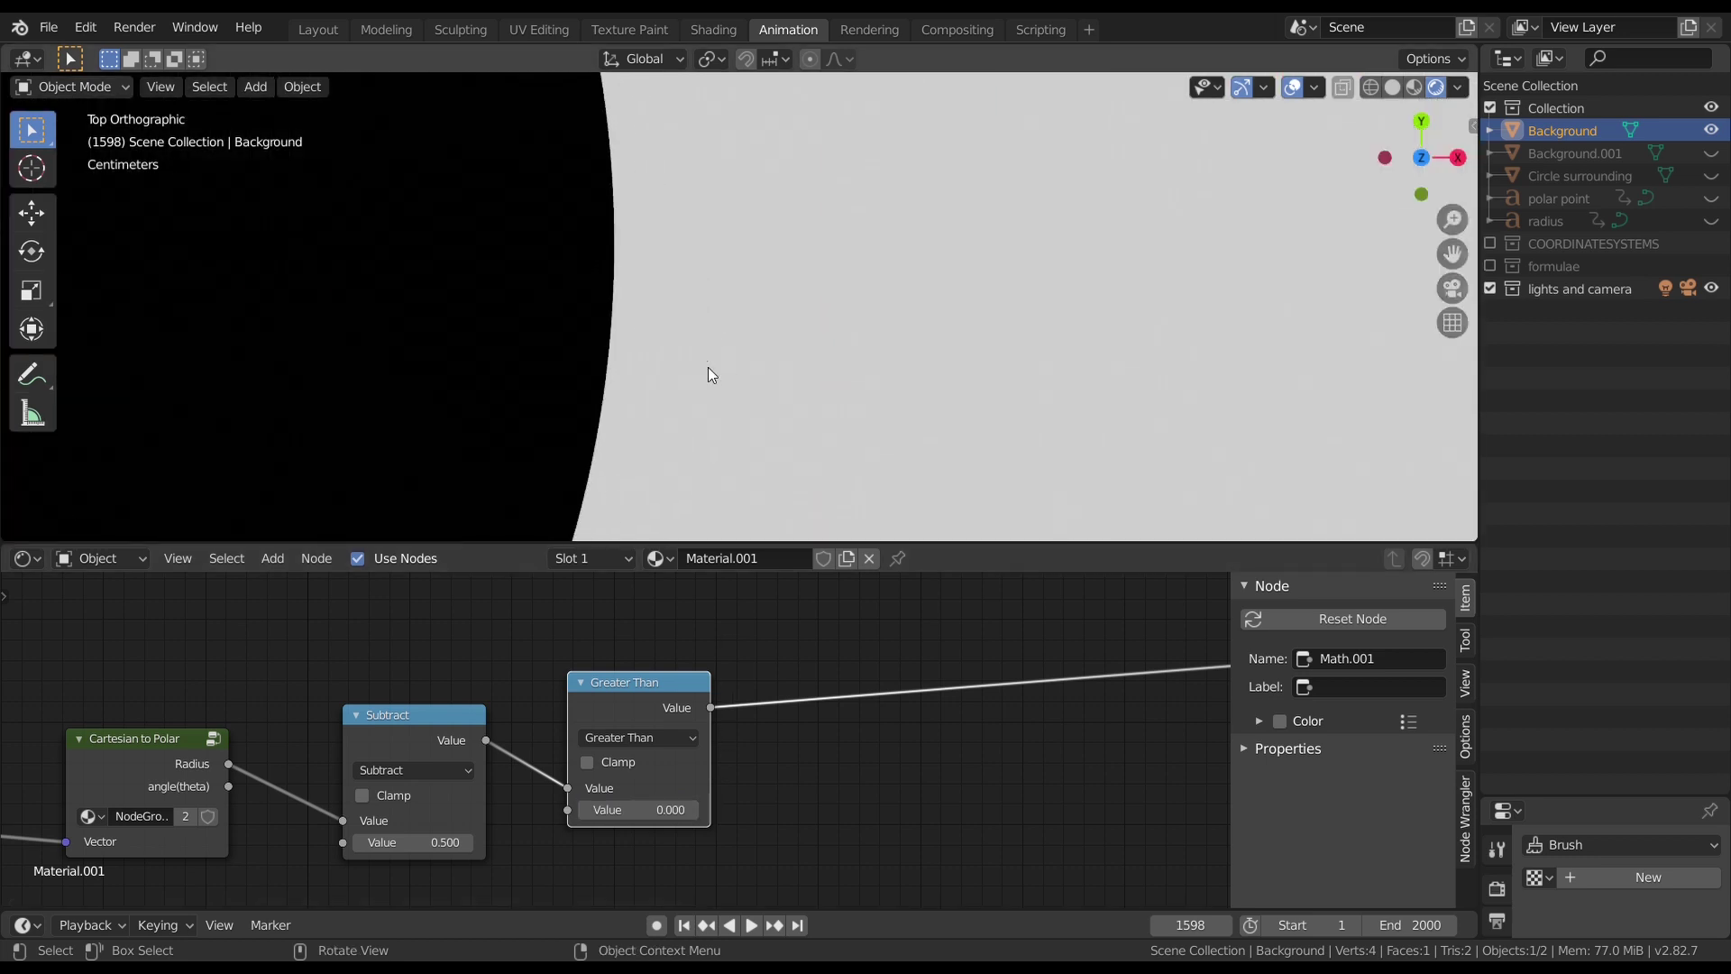
Step: Inspect the disc's hard edge and try a Greater Than threshold of -0.1
shift+middle_drag(619, 363, 722, 311)
scroll(522, 337, down, 4)
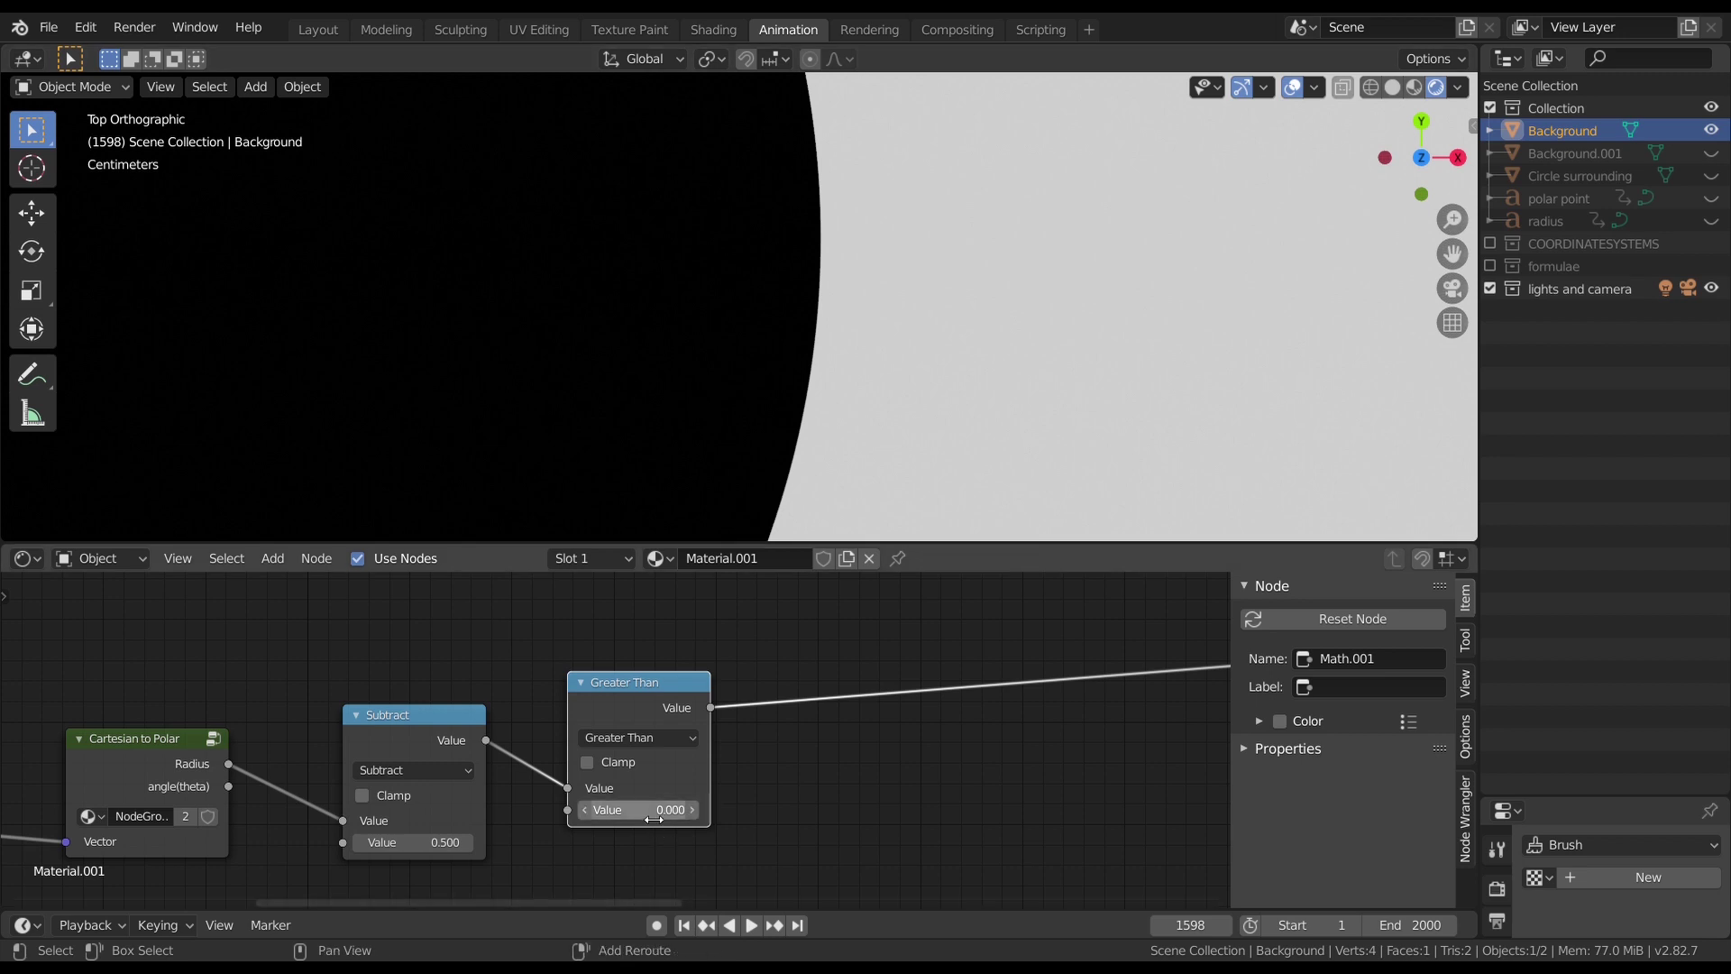
mouse_move(638, 810)
mouse_down()
mouse_move(653, 809)
mouse_move(603, 809)
mouse_move(671, 810)
mouse_move(631, 809)
mouse_up()
scroll(660, 457, down, 7)
scroll(668, 503, down, 1)
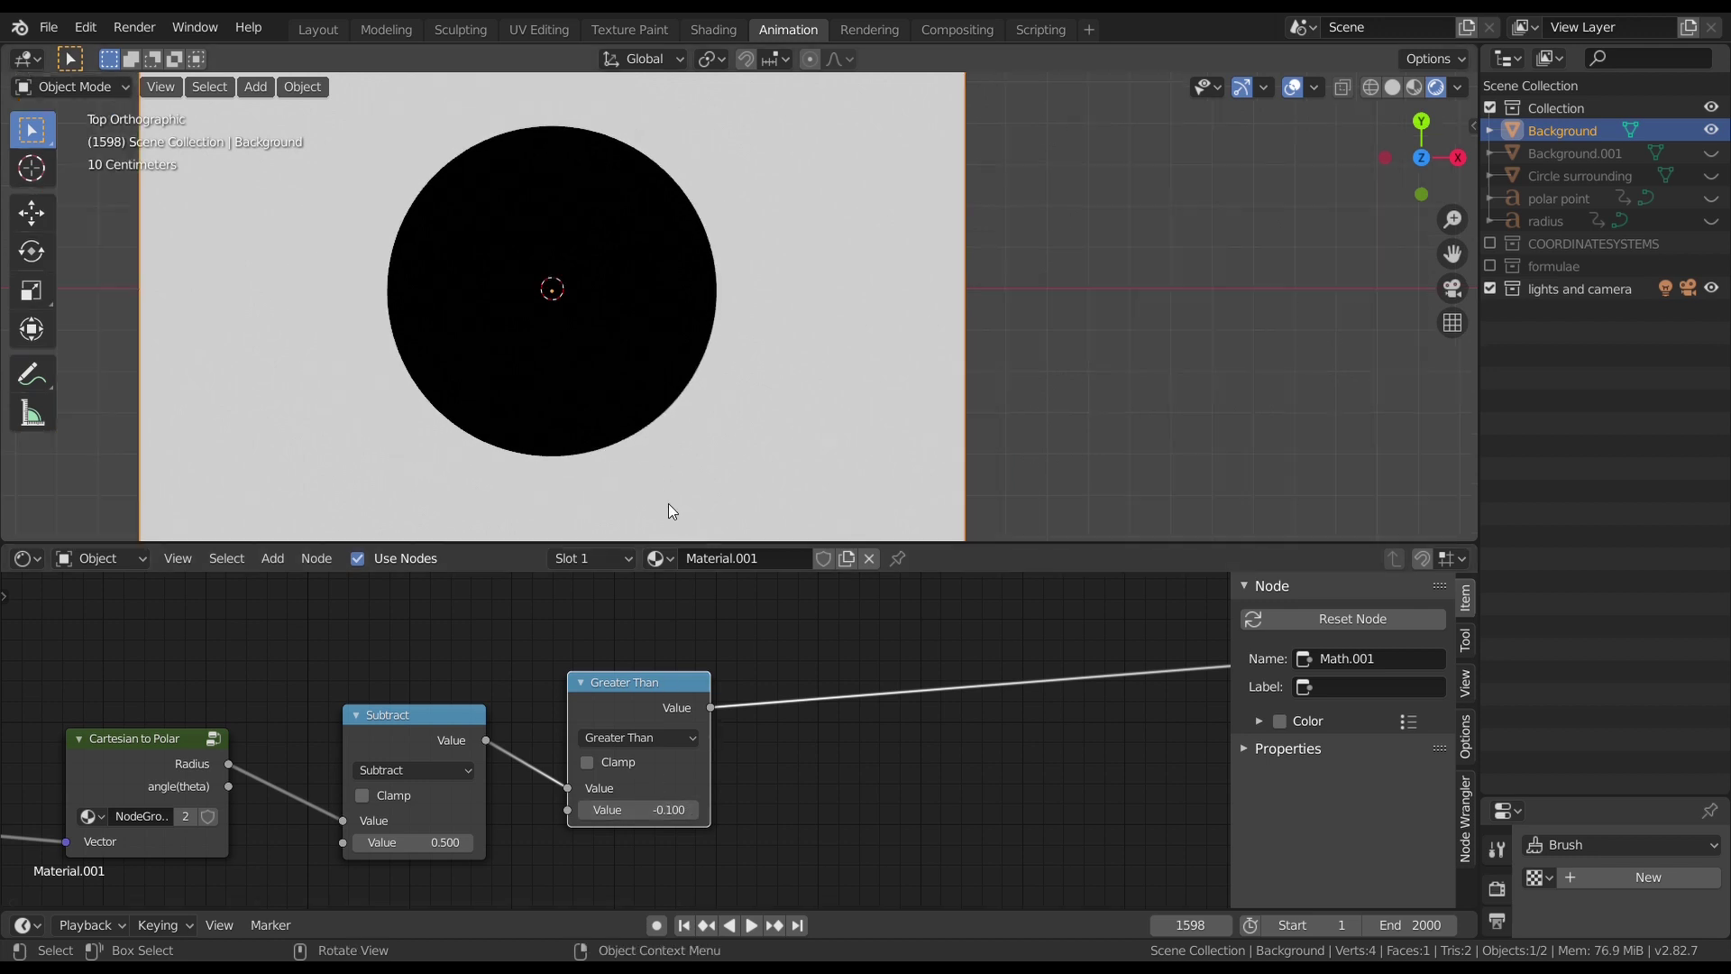
Step: Set the Greater Than node's operation back to Multiply with a value of 0.97
click(642, 741)
click(600, 537)
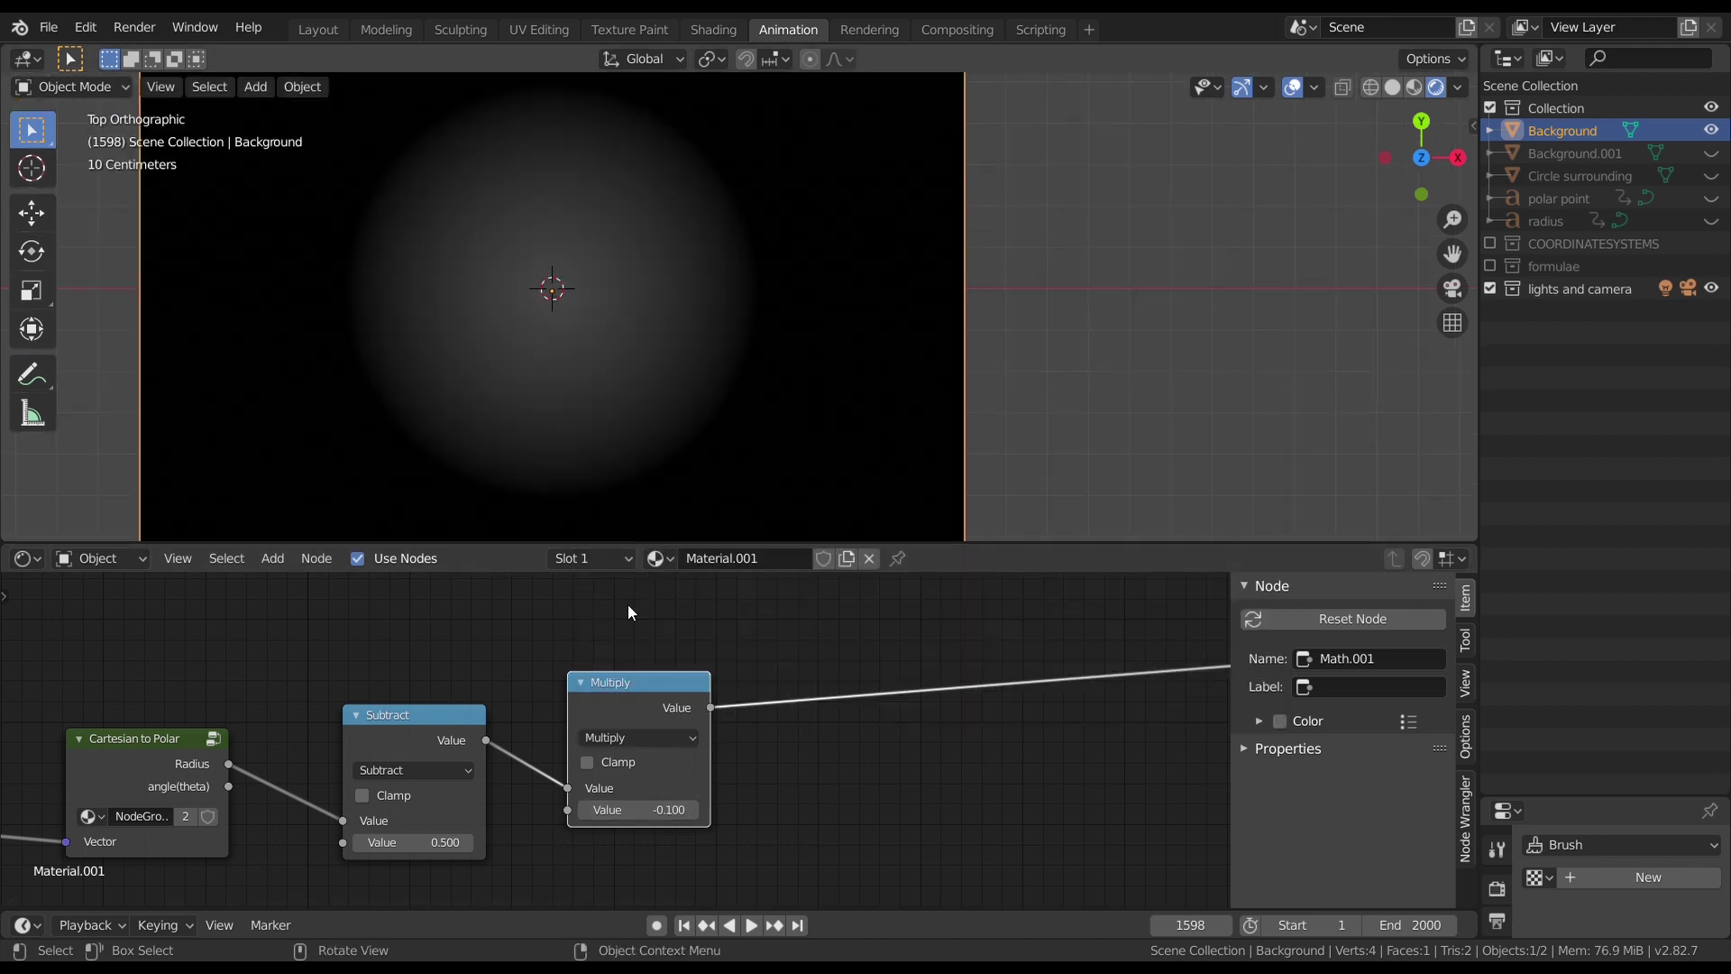
mouse_move(667, 810)
mouse_down()
mouse_move(722, 809)
mouse_move(649, 809)
mouse_up()
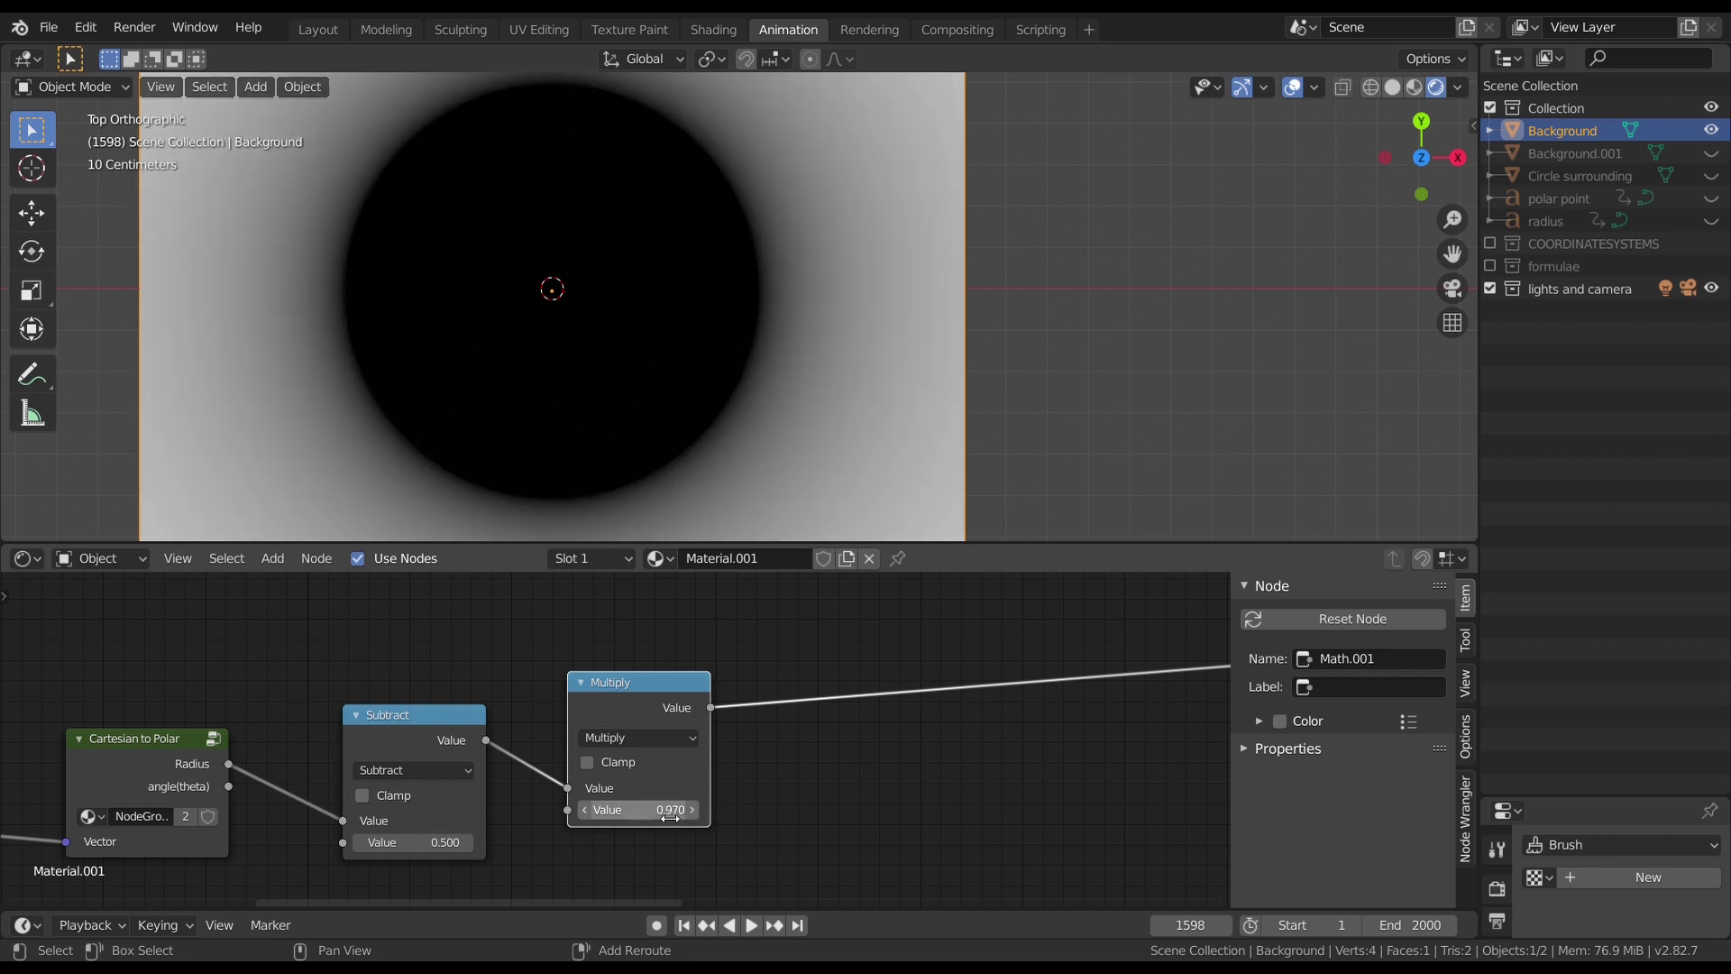
Step: Duplicate the Subtract and Multiply nodes together and place the copies below the originals
scroll(723, 794, down, 3)
scroll(727, 738, up, 1)
mouse_move(723, 793)
middle_down()
mouse_move(720, 745)
mouse_move(734, 788)
middle_up()
scroll(745, 788, up, 1)
drag(490, 678, 661, 622)
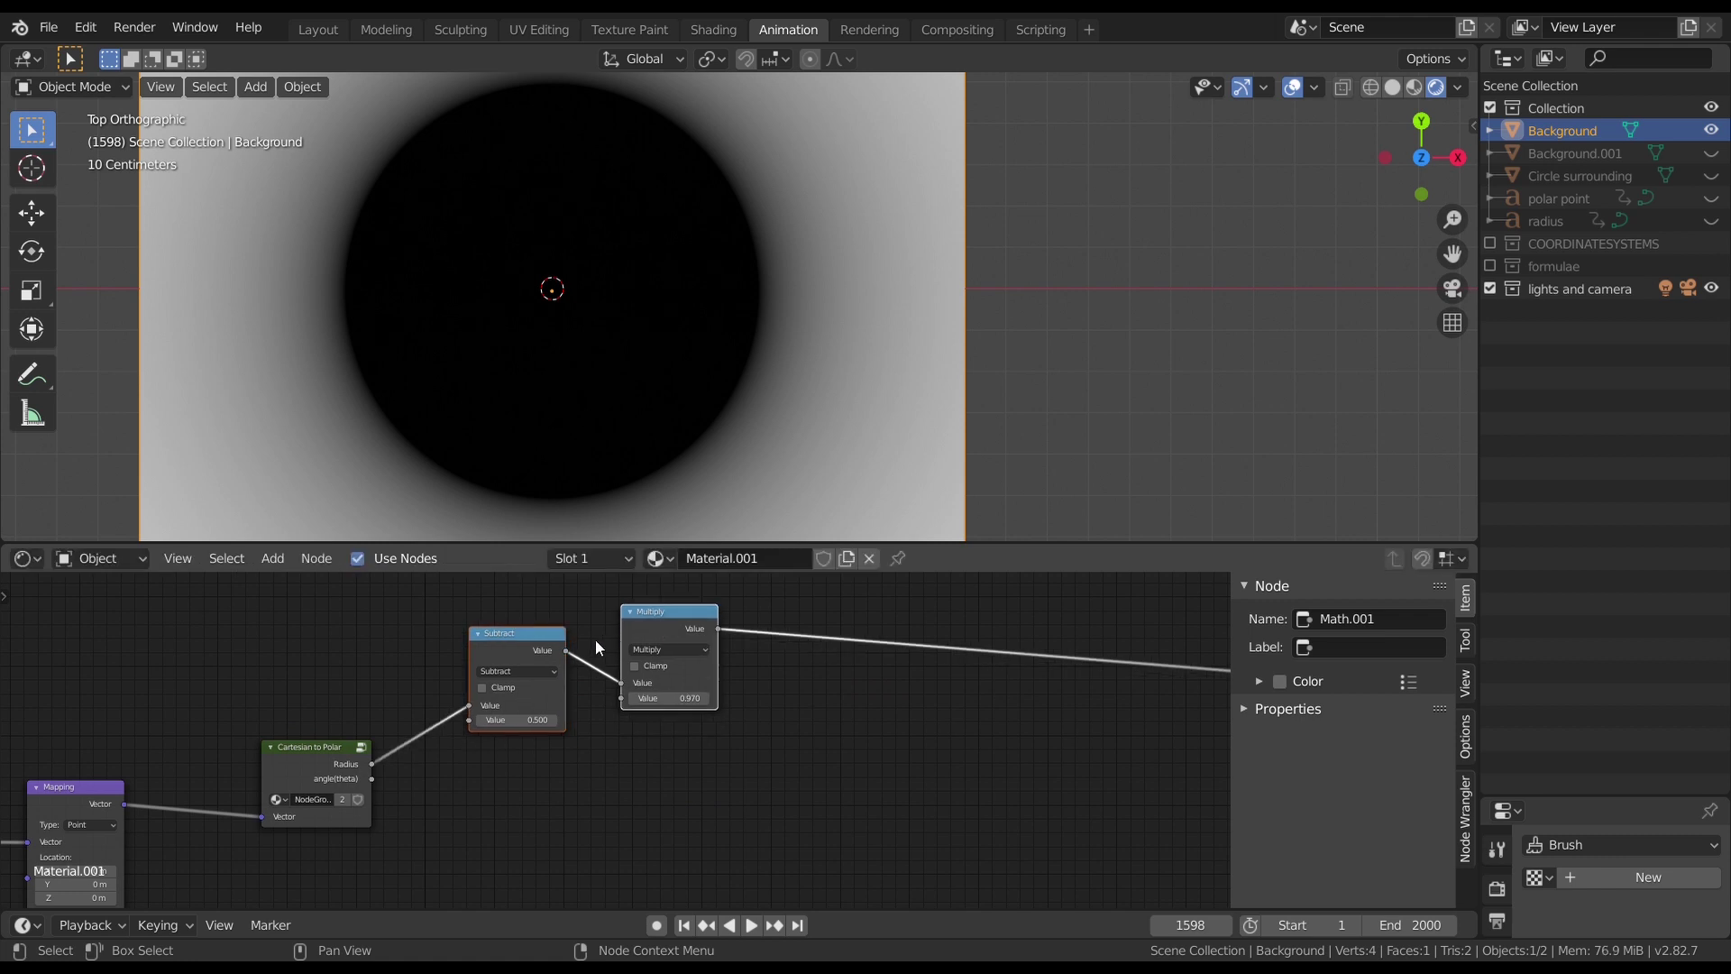
key(shift+d)
click(594, 773)
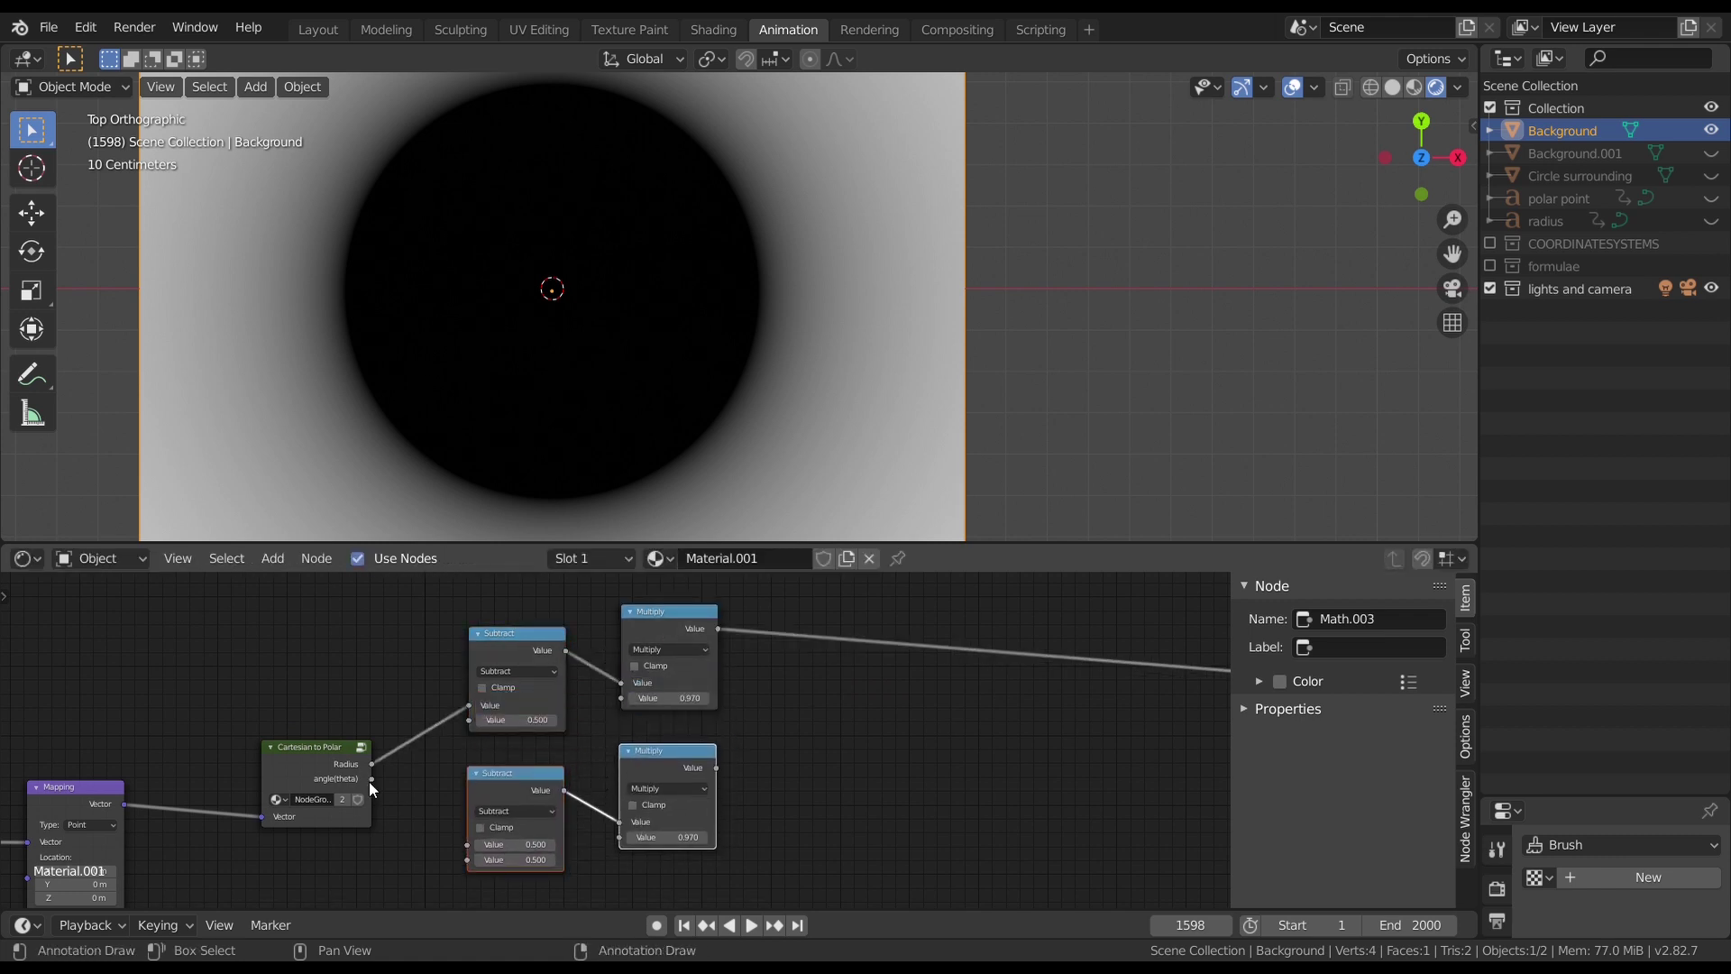
Step: Connect the group's angle(theta) output to the duplicated Subtract node's first value and preview the duplicated Multiply node
drag(373, 780, 396, 790)
drag(486, 848, 485, 848)
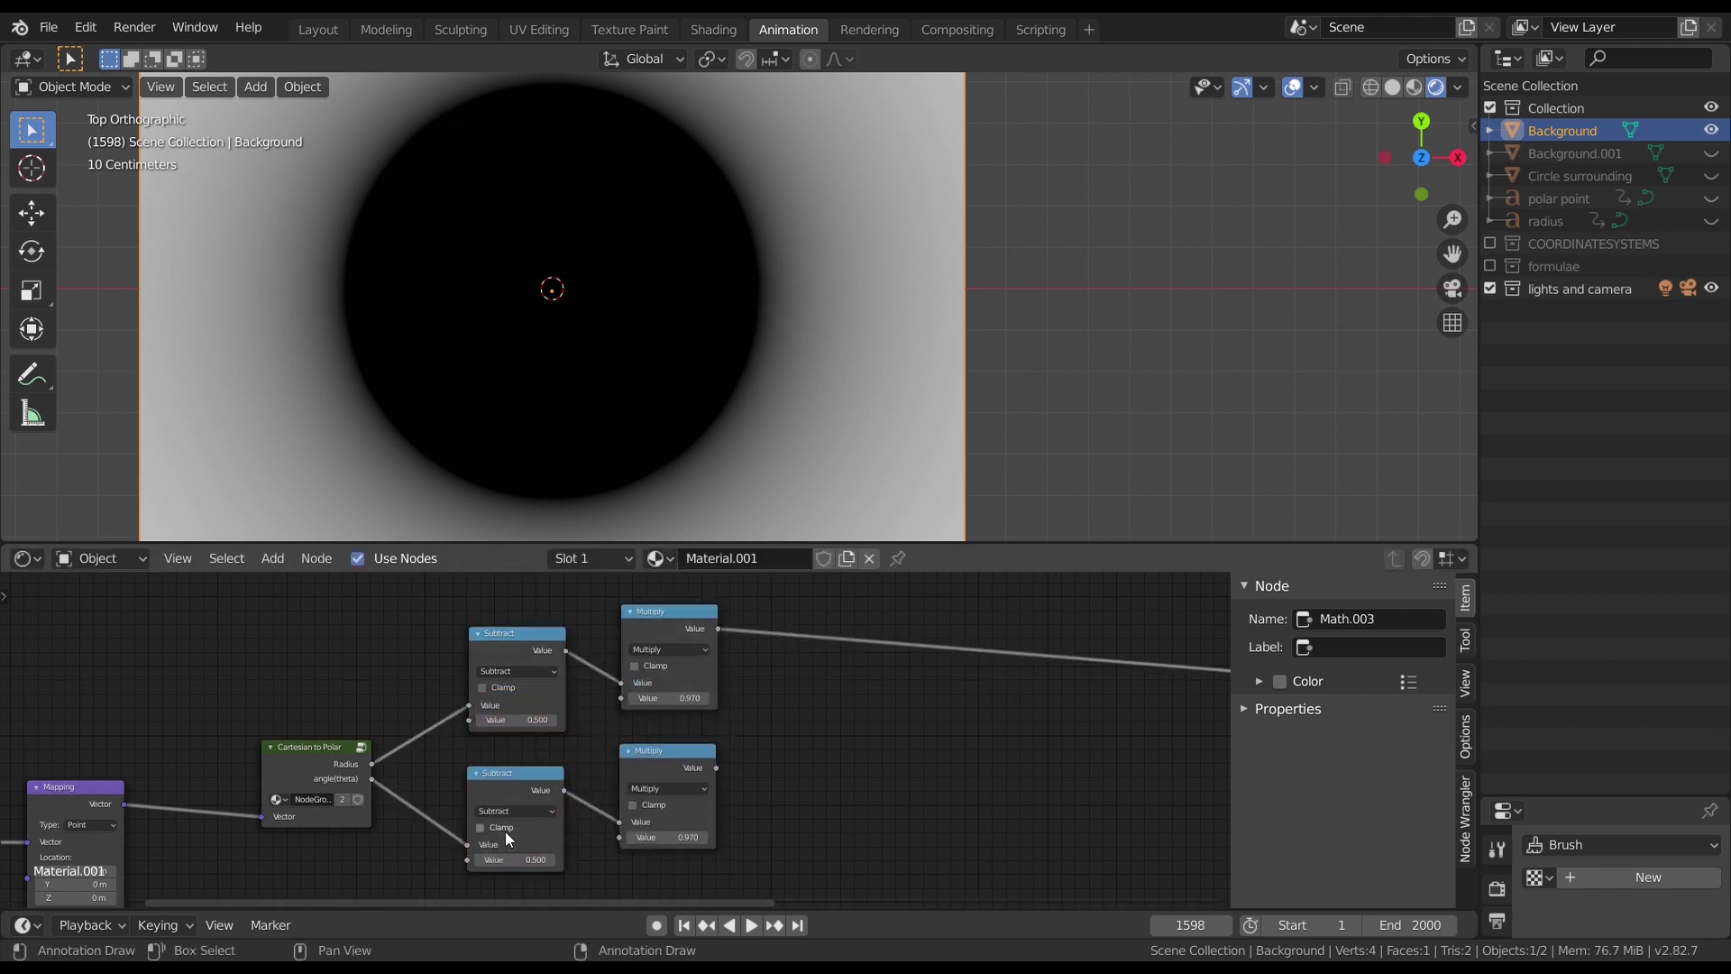
scroll(507, 831, up, 6)
middle_drag(532, 817, 597, 724)
scroll(598, 722, down, 3)
ctrl+shift+click(699, 694)
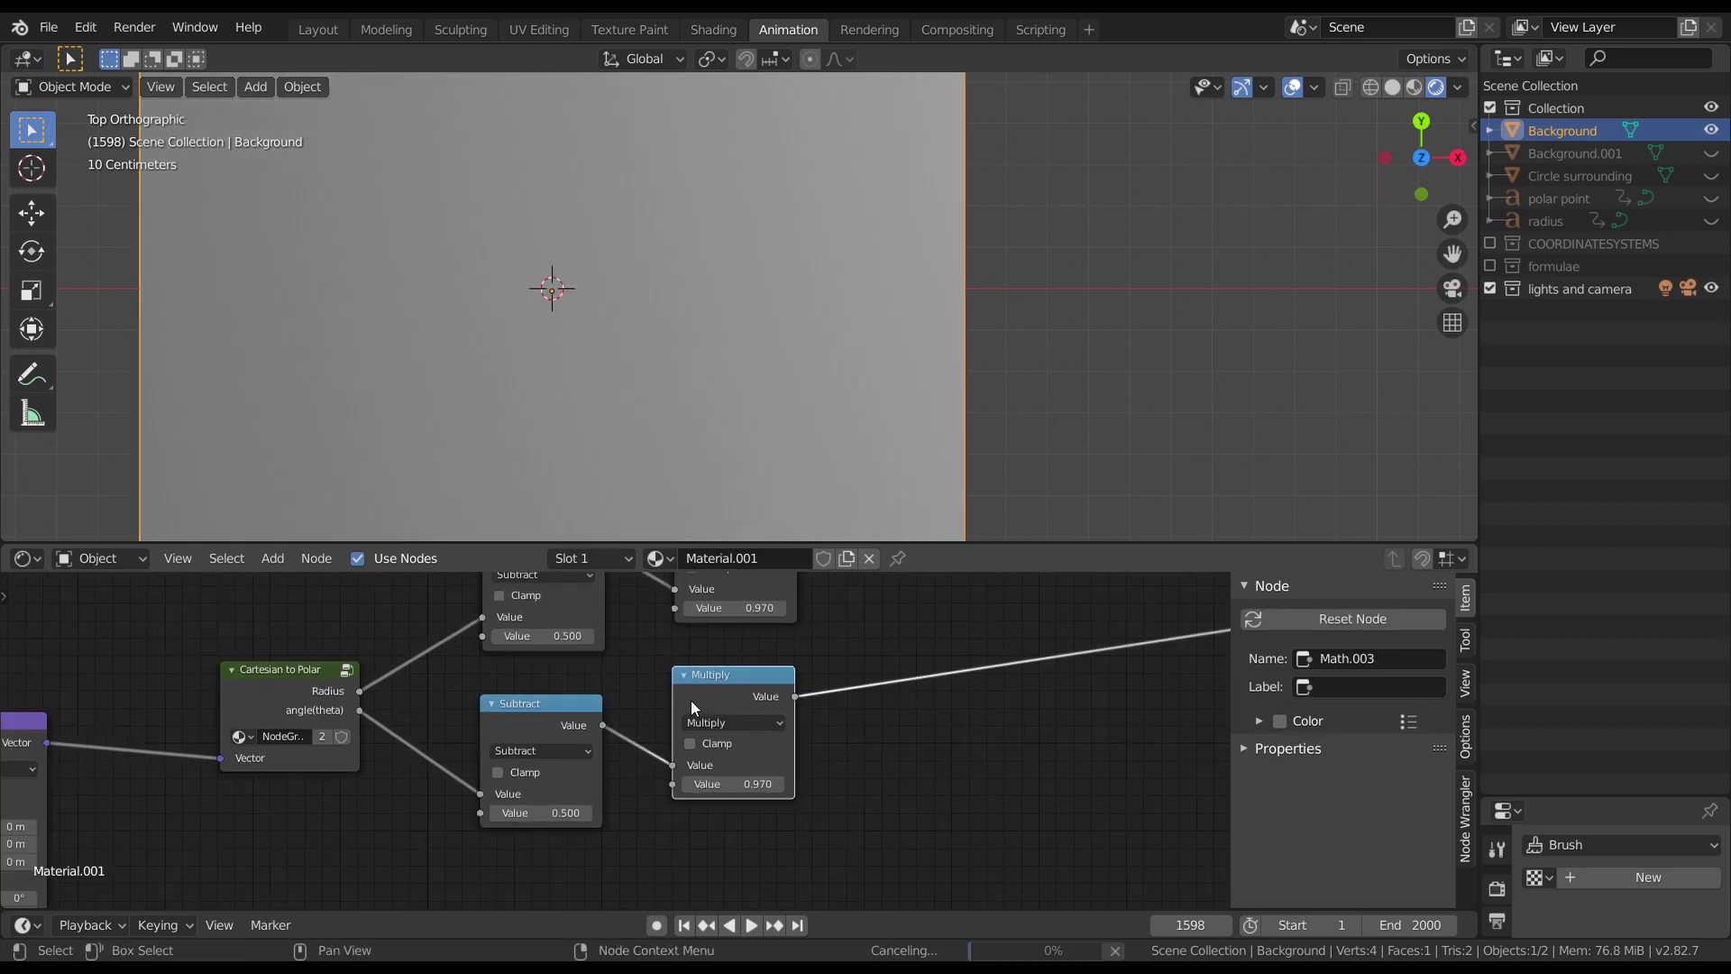
Step: Lower the duplicated Subtract node's second value to -0.1 to rotate the angular boundary on the plane
scroll(691, 703, down, 3)
scroll(712, 396, down, 3)
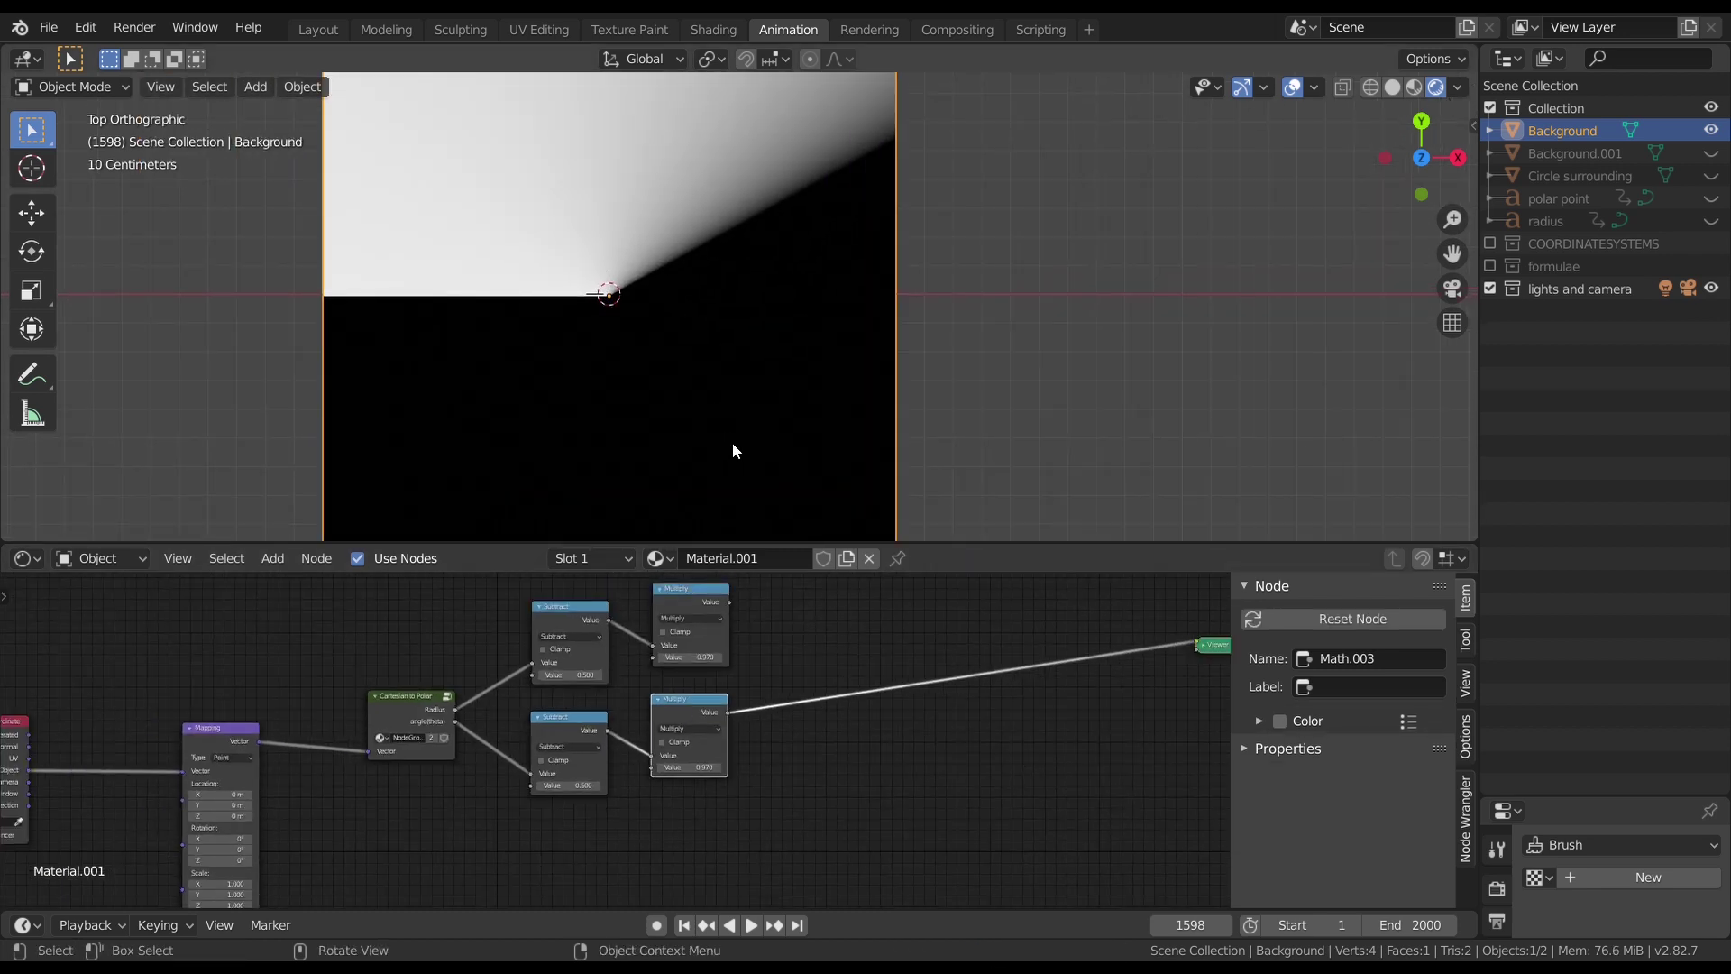
mouse_move(596, 781)
mouse_down()
mouse_move(519, 781)
mouse_move(588, 789)
mouse_up()
scroll(595, 783, up, 3)
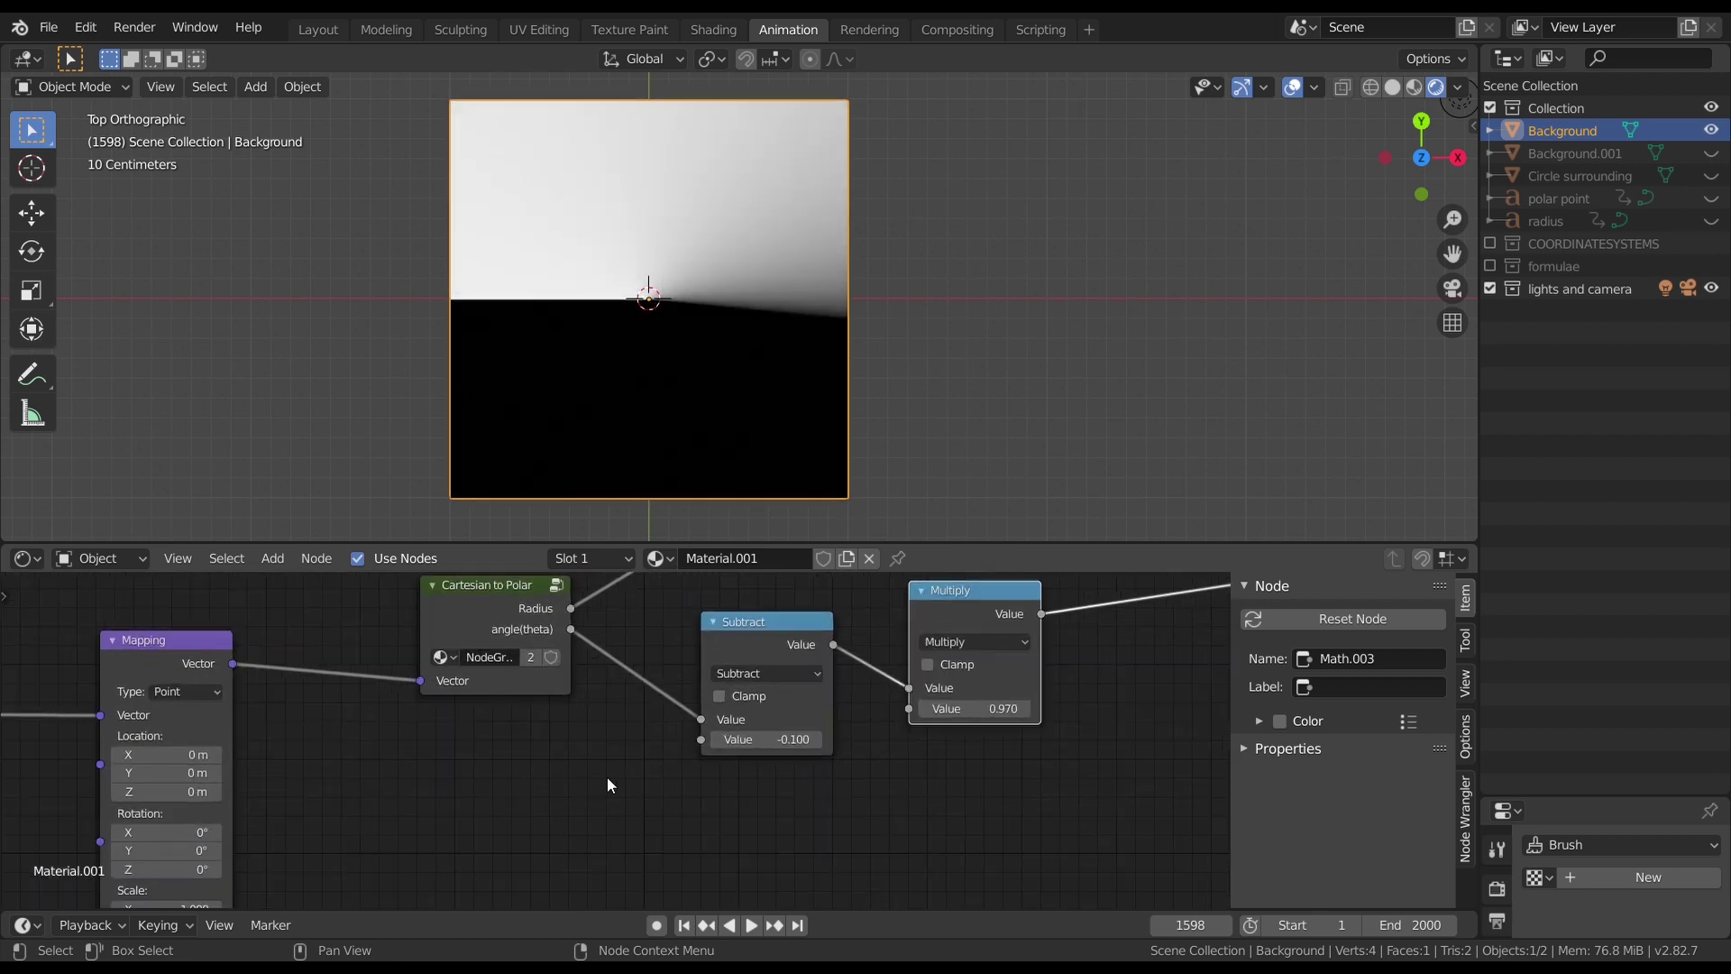
Step: Duplicate the lower Subtract node, set the copy to To Radians and connect it to the lower Subtract node's second value
click(776, 649)
key(shift+d)
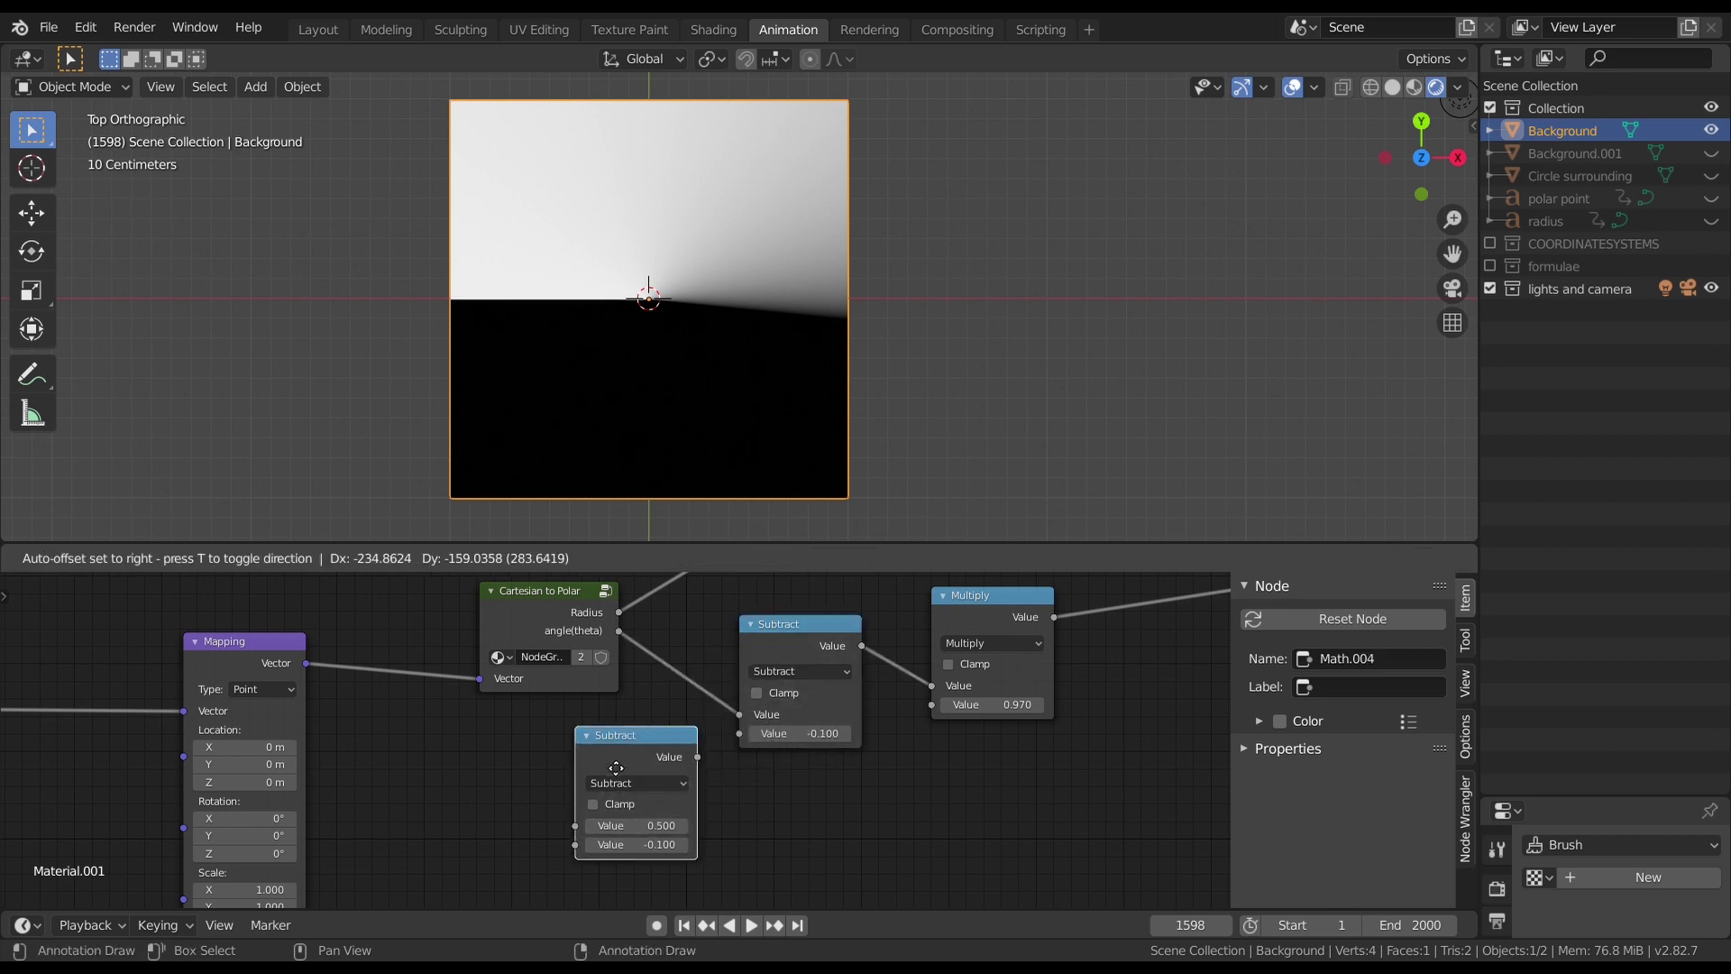
click(591, 759)
click(615, 793)
click(1102, 574)
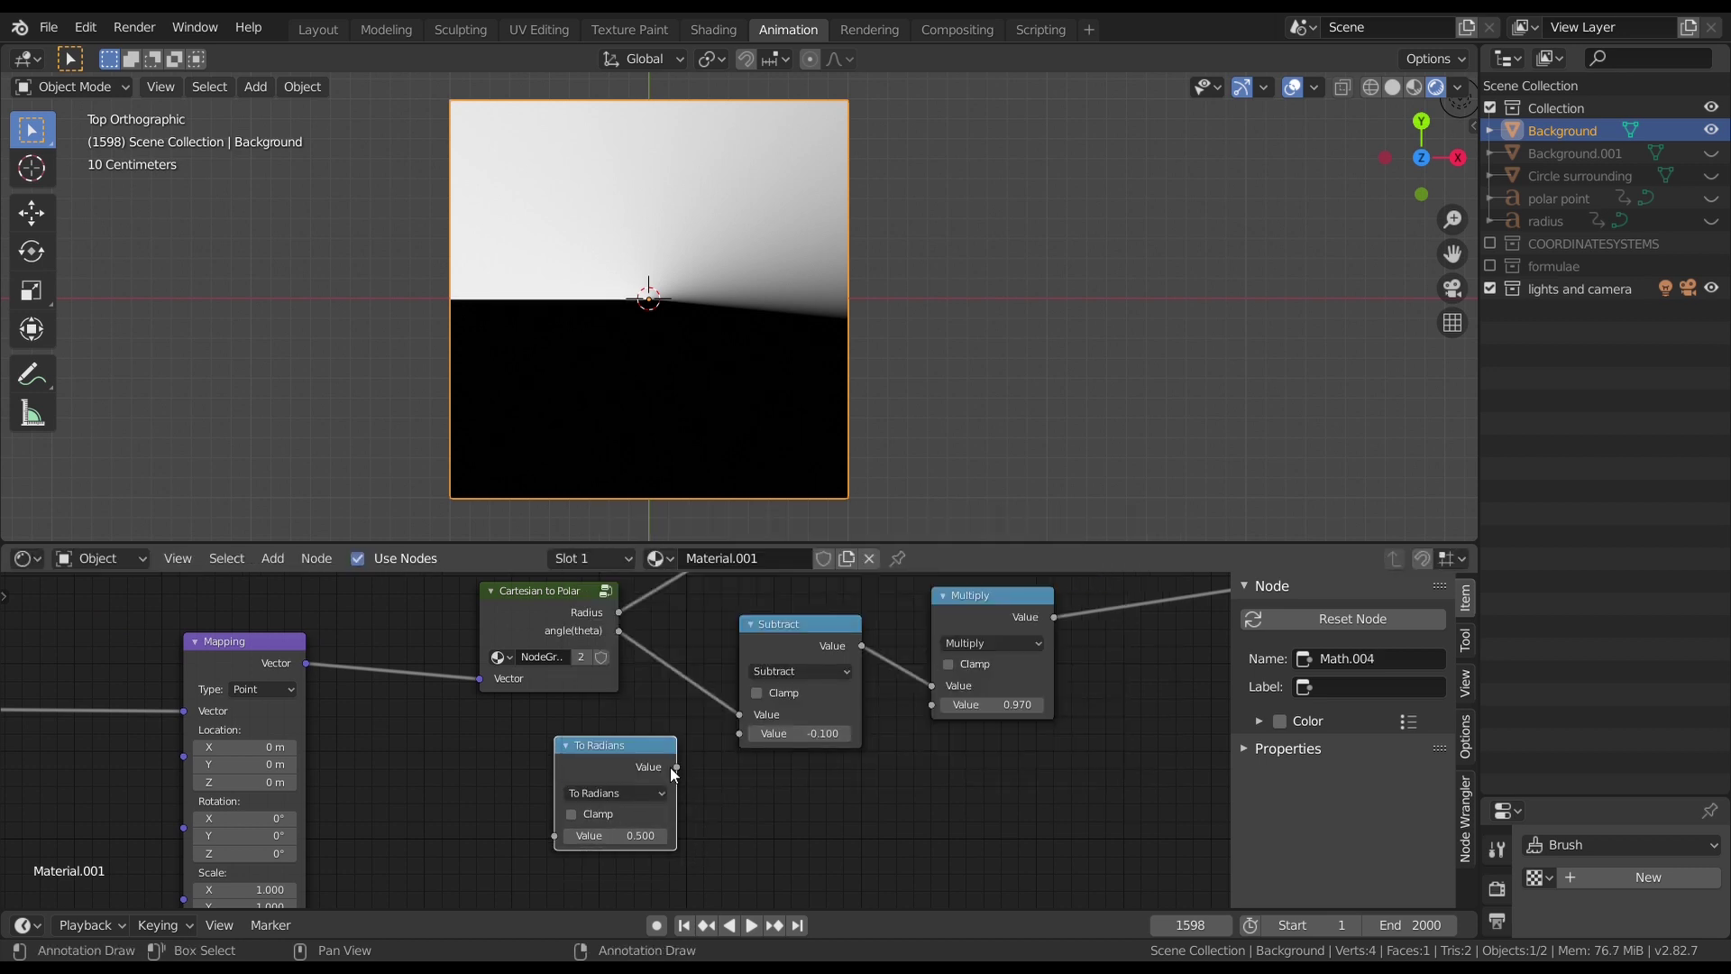
drag(677, 768, 740, 733)
Step: Try a value of 90 in the To Radians node and examine the angular boundary on the plane
click(641, 836)
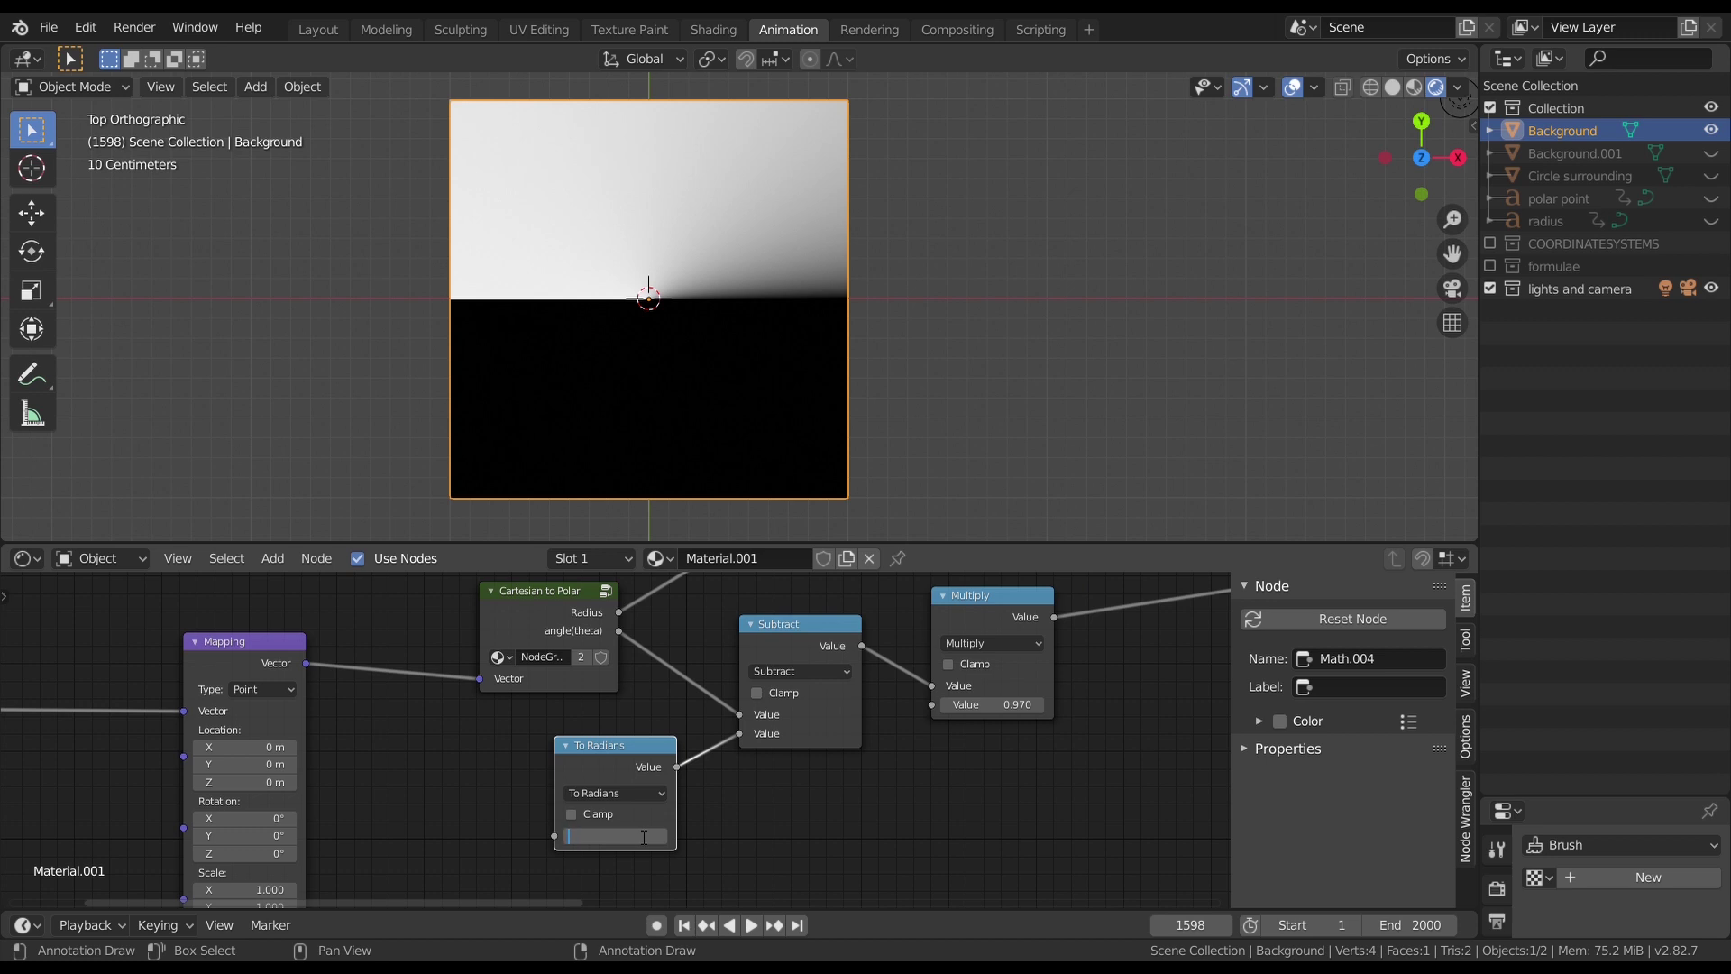
text(9.0)
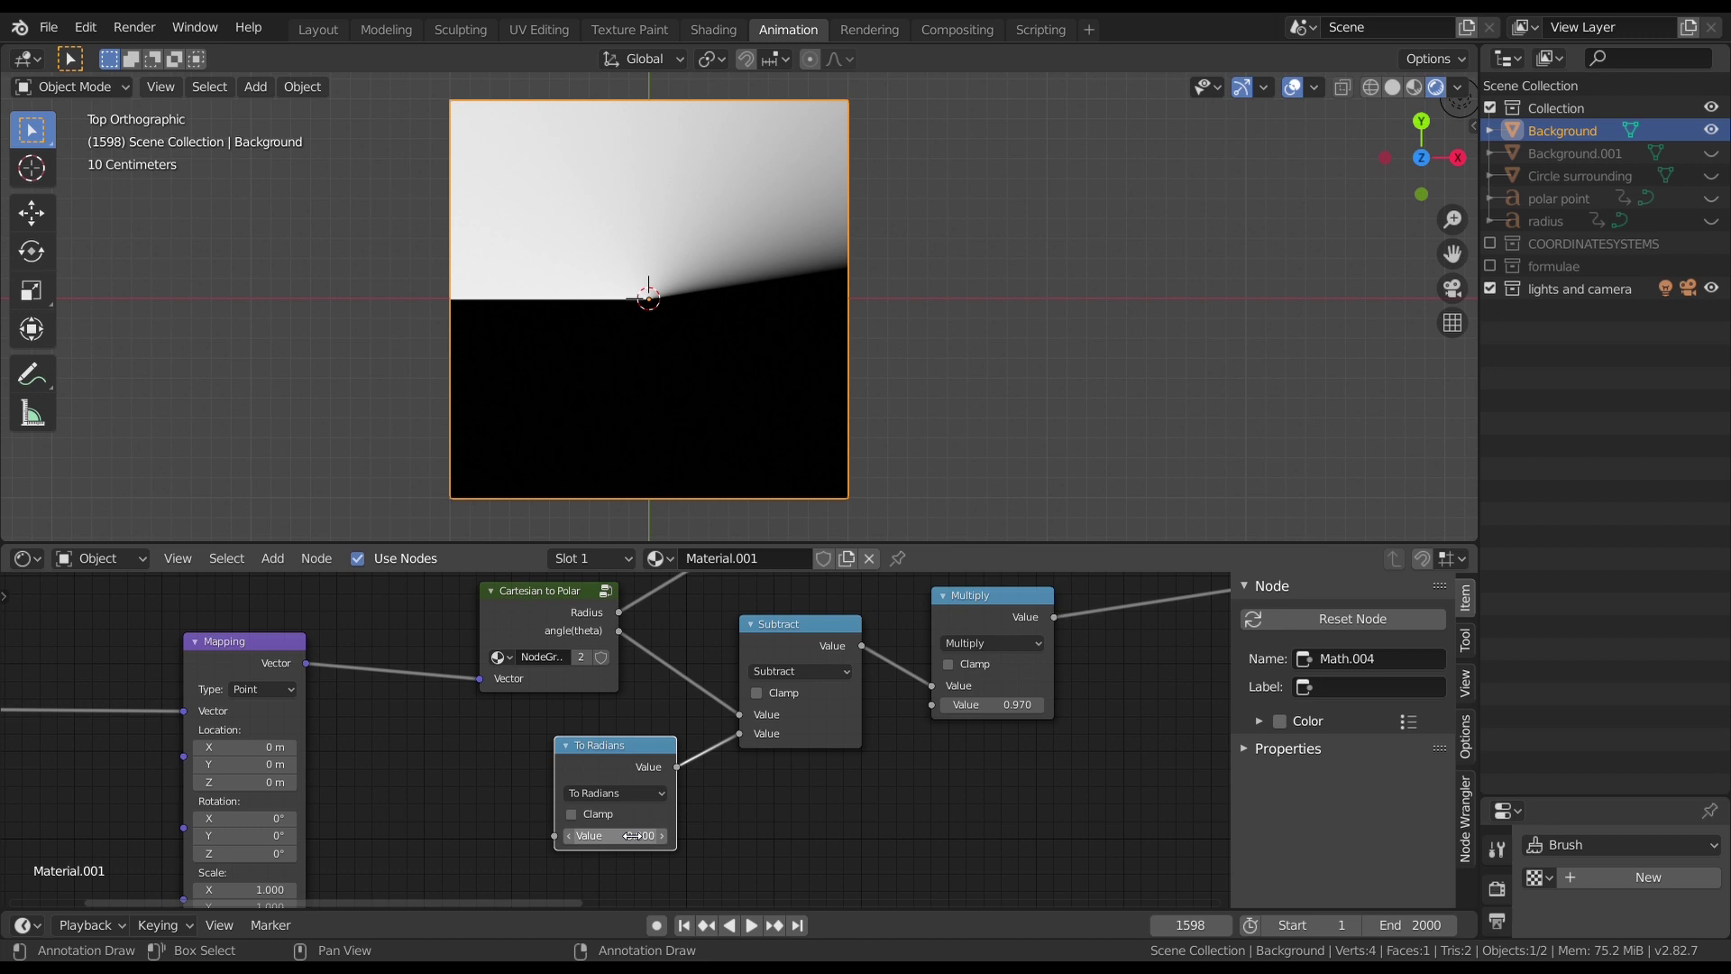
key(Return)
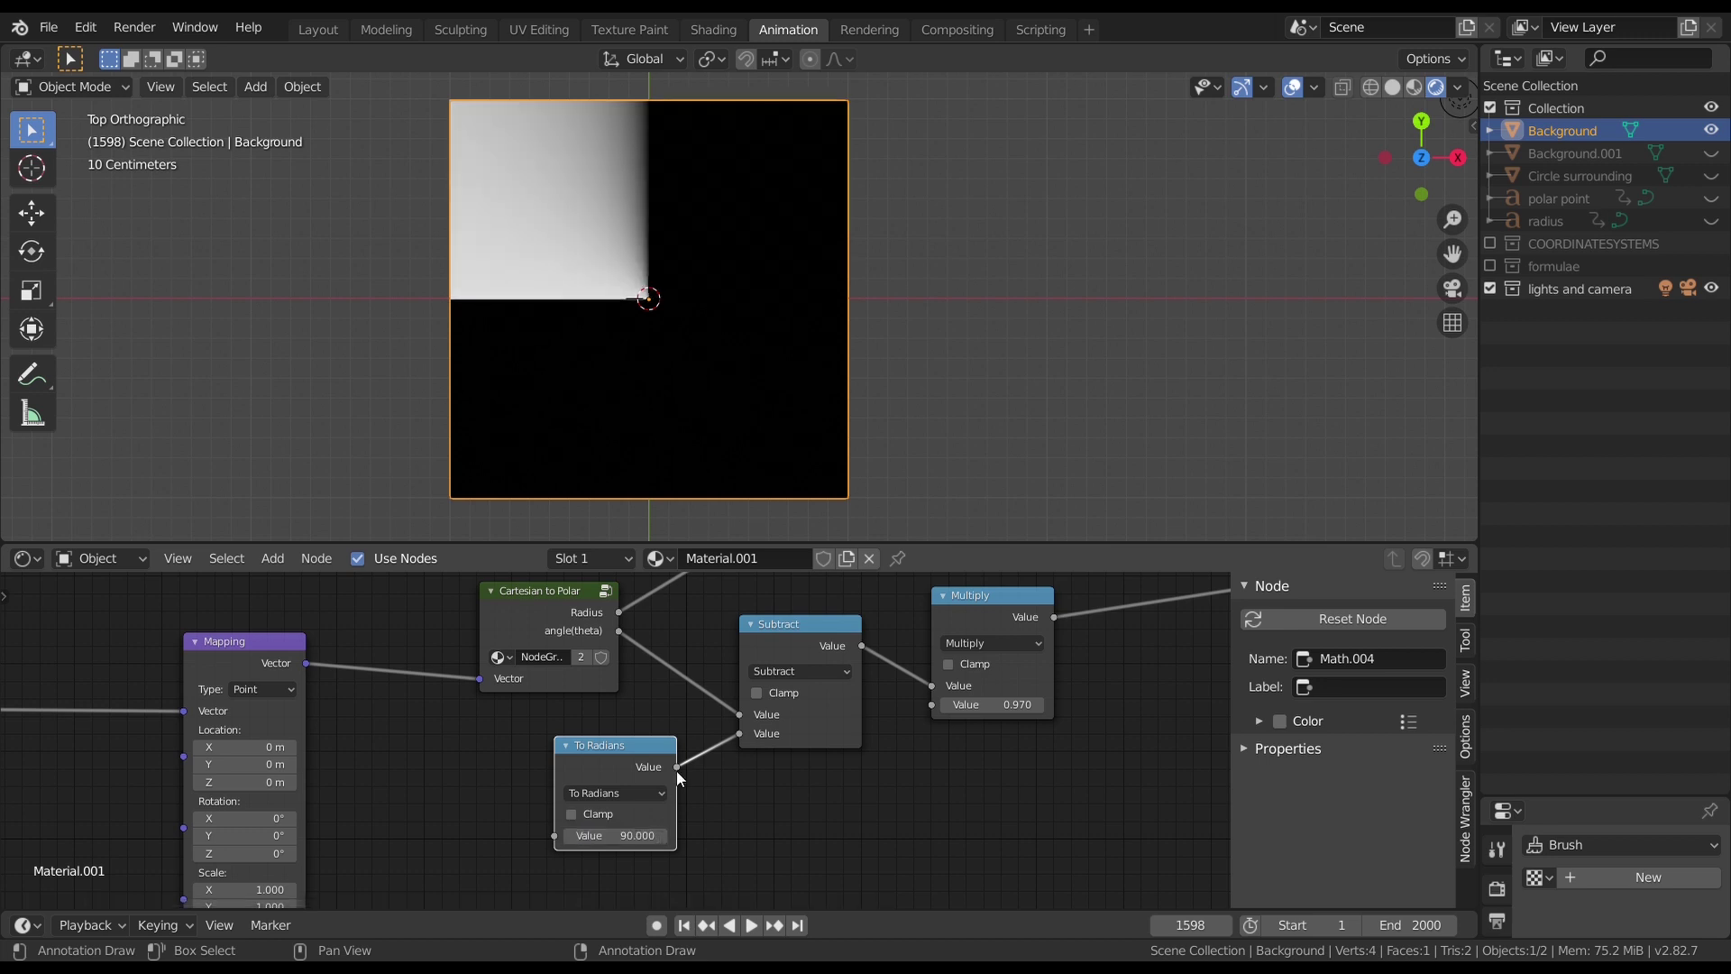
scroll(680, 777, down, 4)
scroll(619, 446, up, 1)
scroll(660, 182, up, 3)
scroll(660, 182, down, 3)
scroll(821, 496, down, 3)
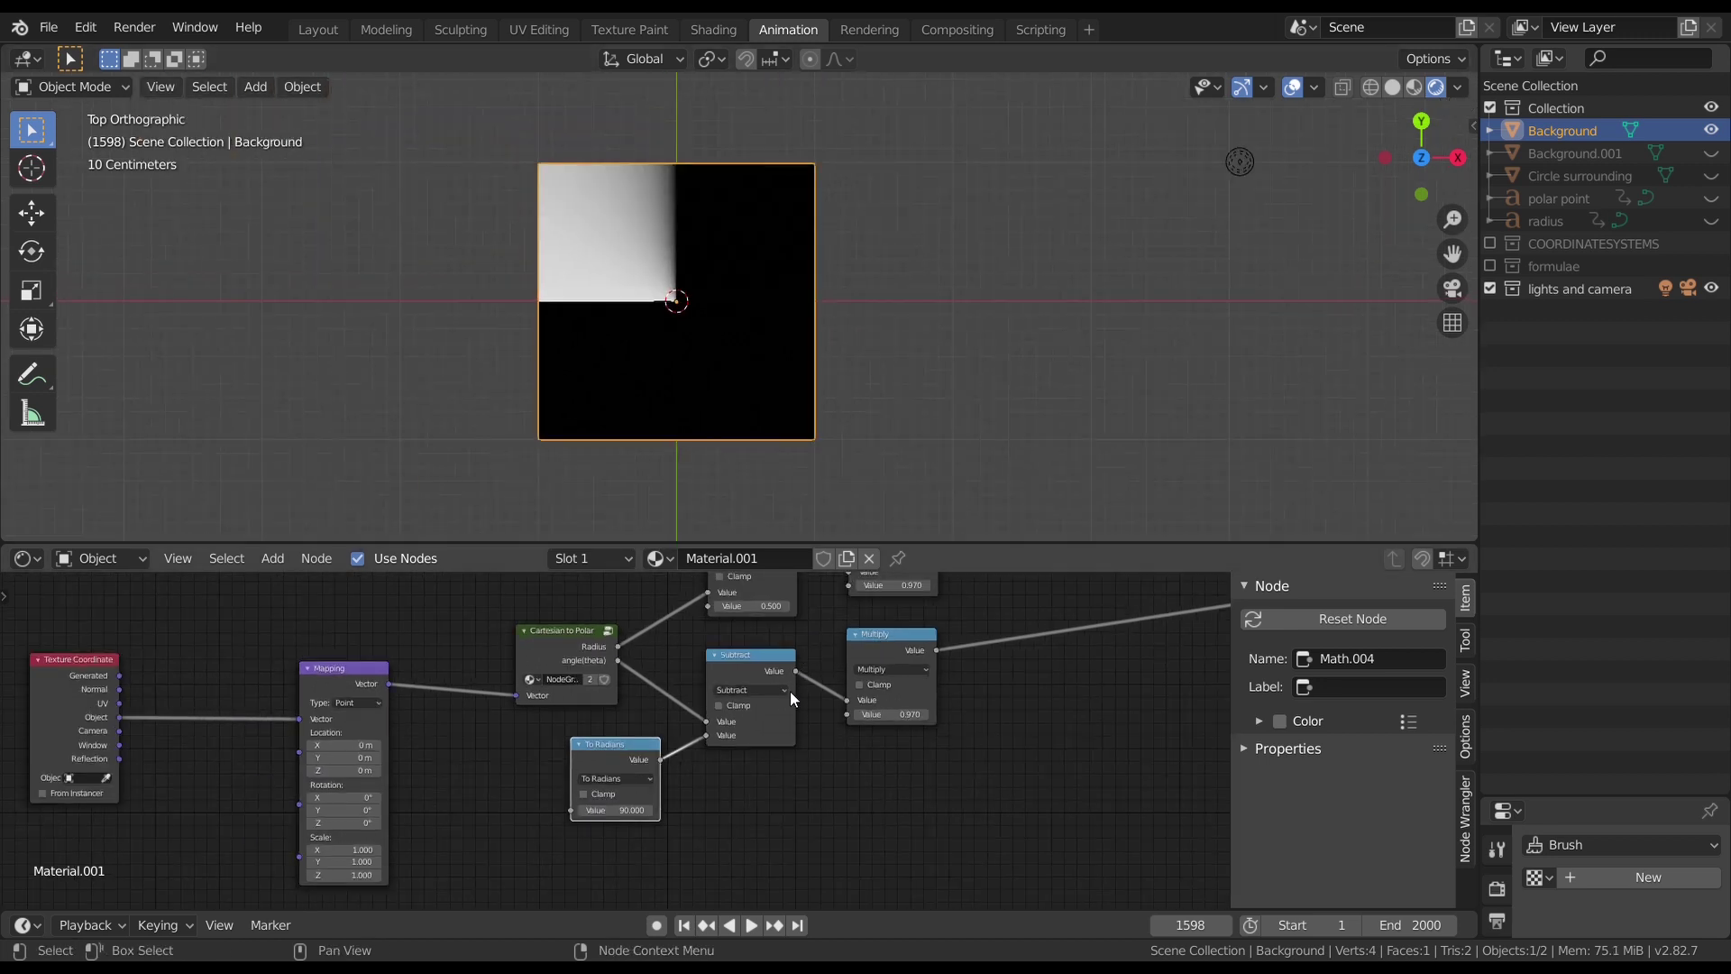
scroll(759, 745, up, 3)
Step: Try a To Radians value of 180 and reduce it to about 174.3
click(604, 826)
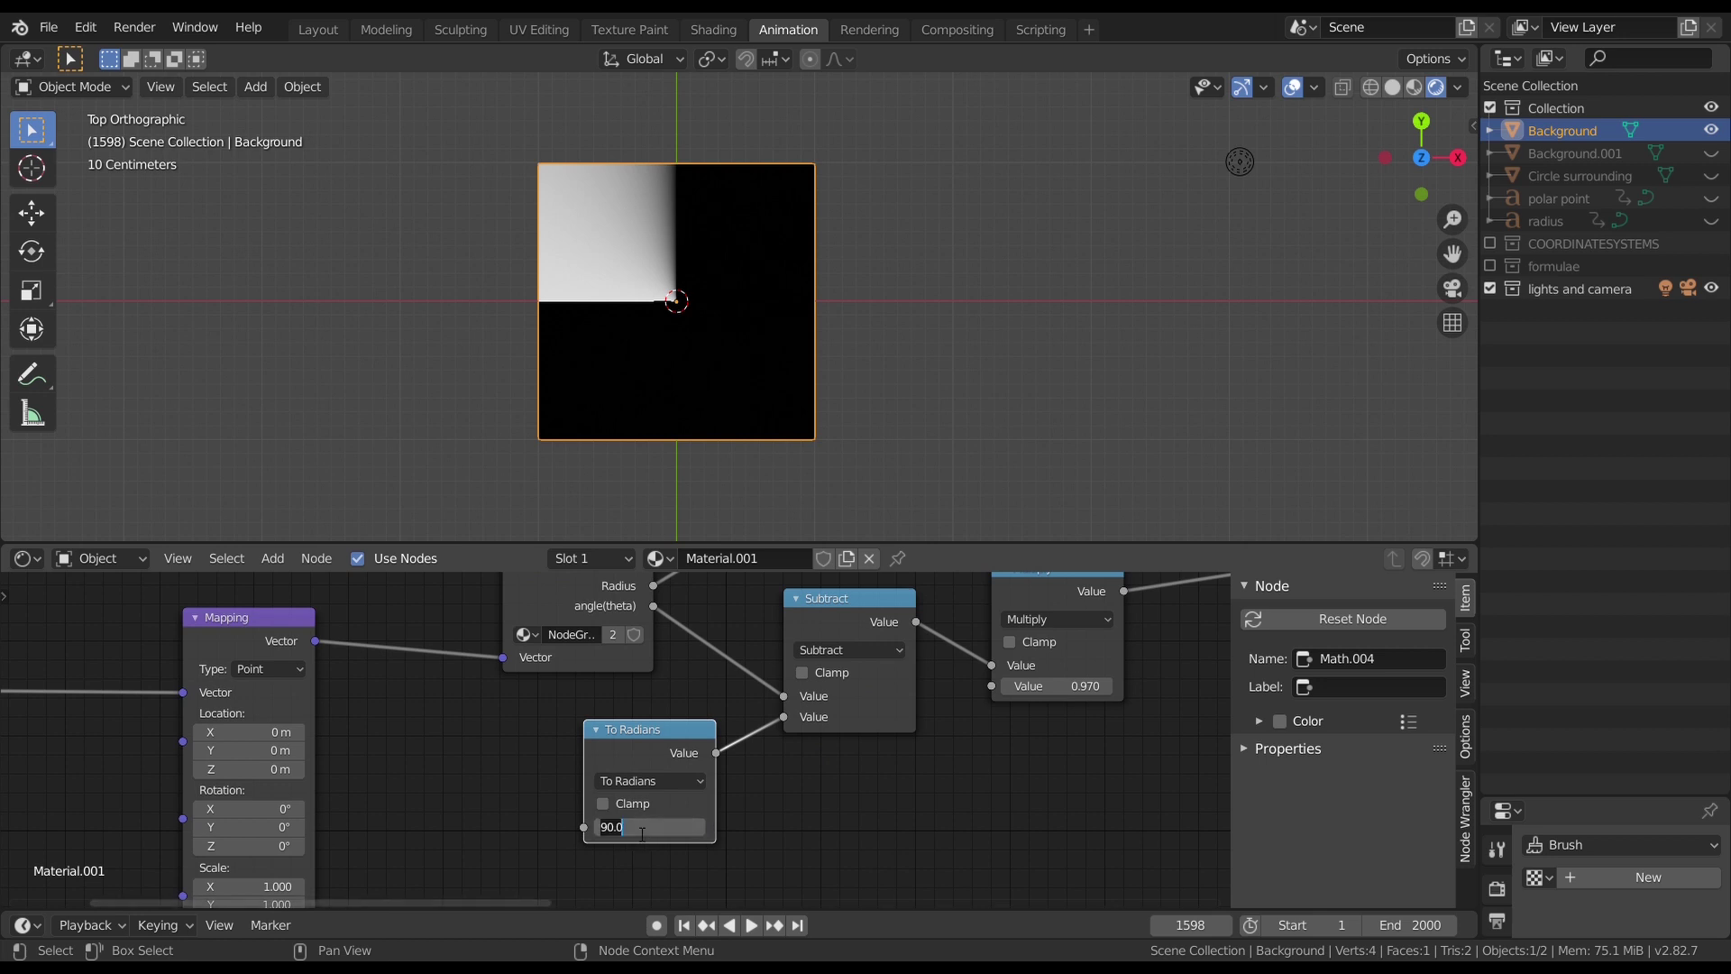
text(180)
key(Return)
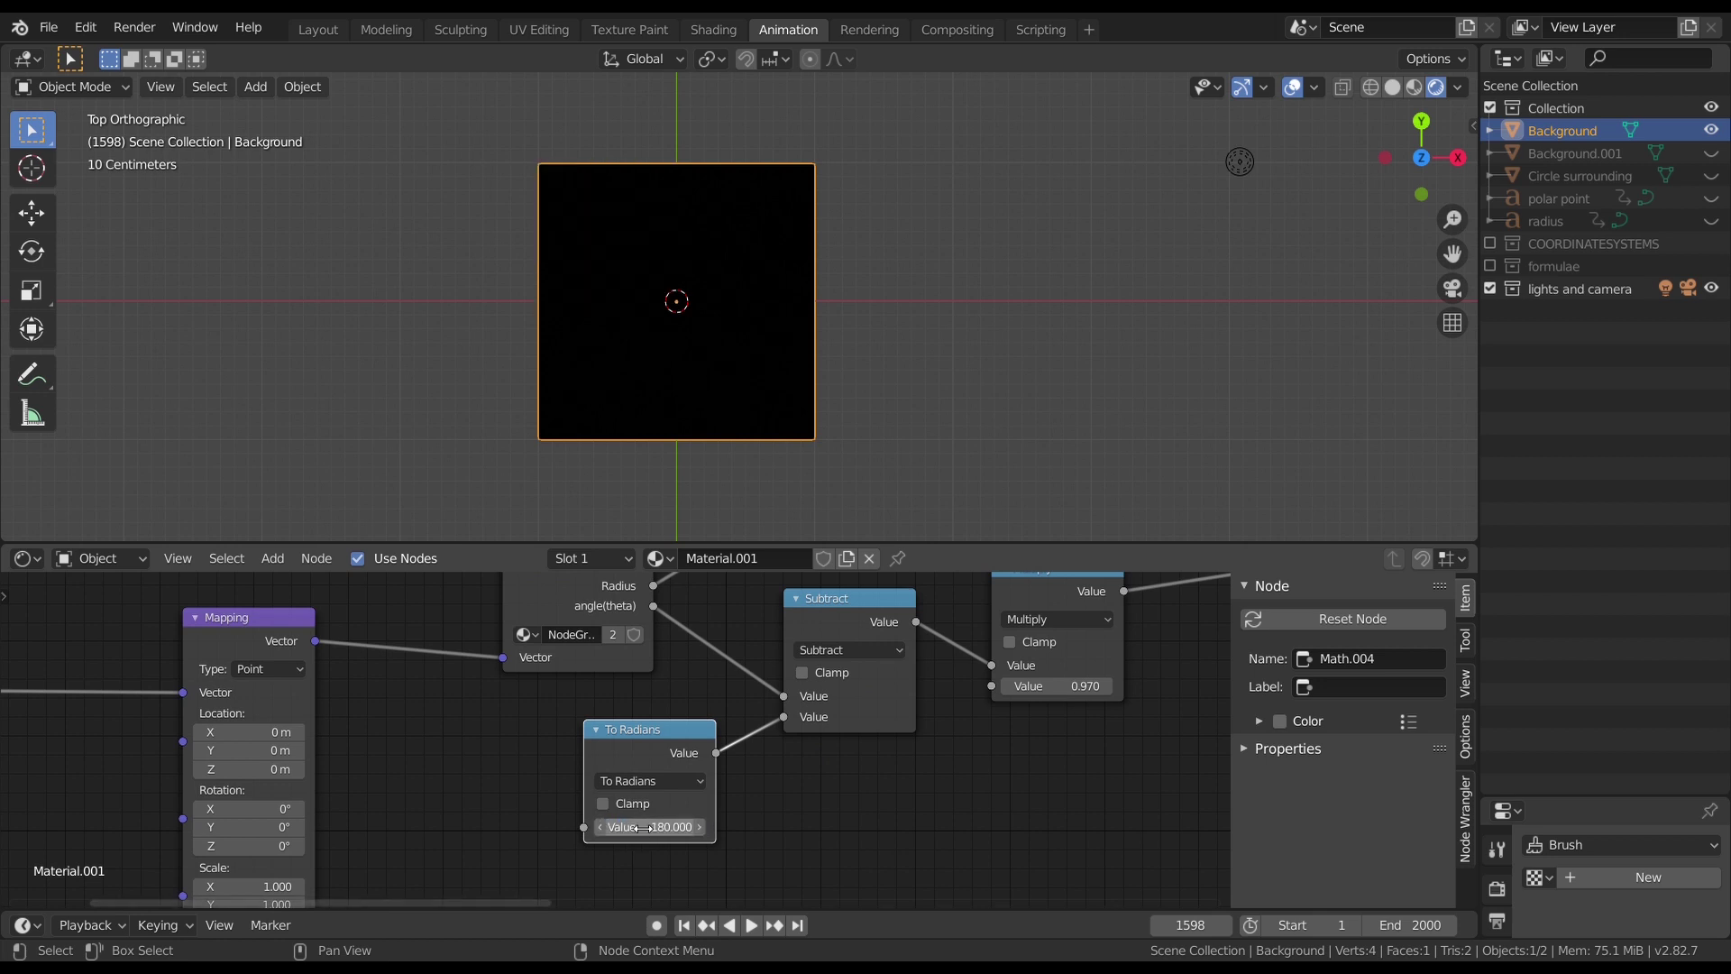
drag(669, 825, 600, 826)
scroll(812, 826, down, 4)
middle_drag(834, 822, 653, 861)
scroll(543, 841, up, 1)
Step: Set the To Radians node's value to 5
click(463, 842)
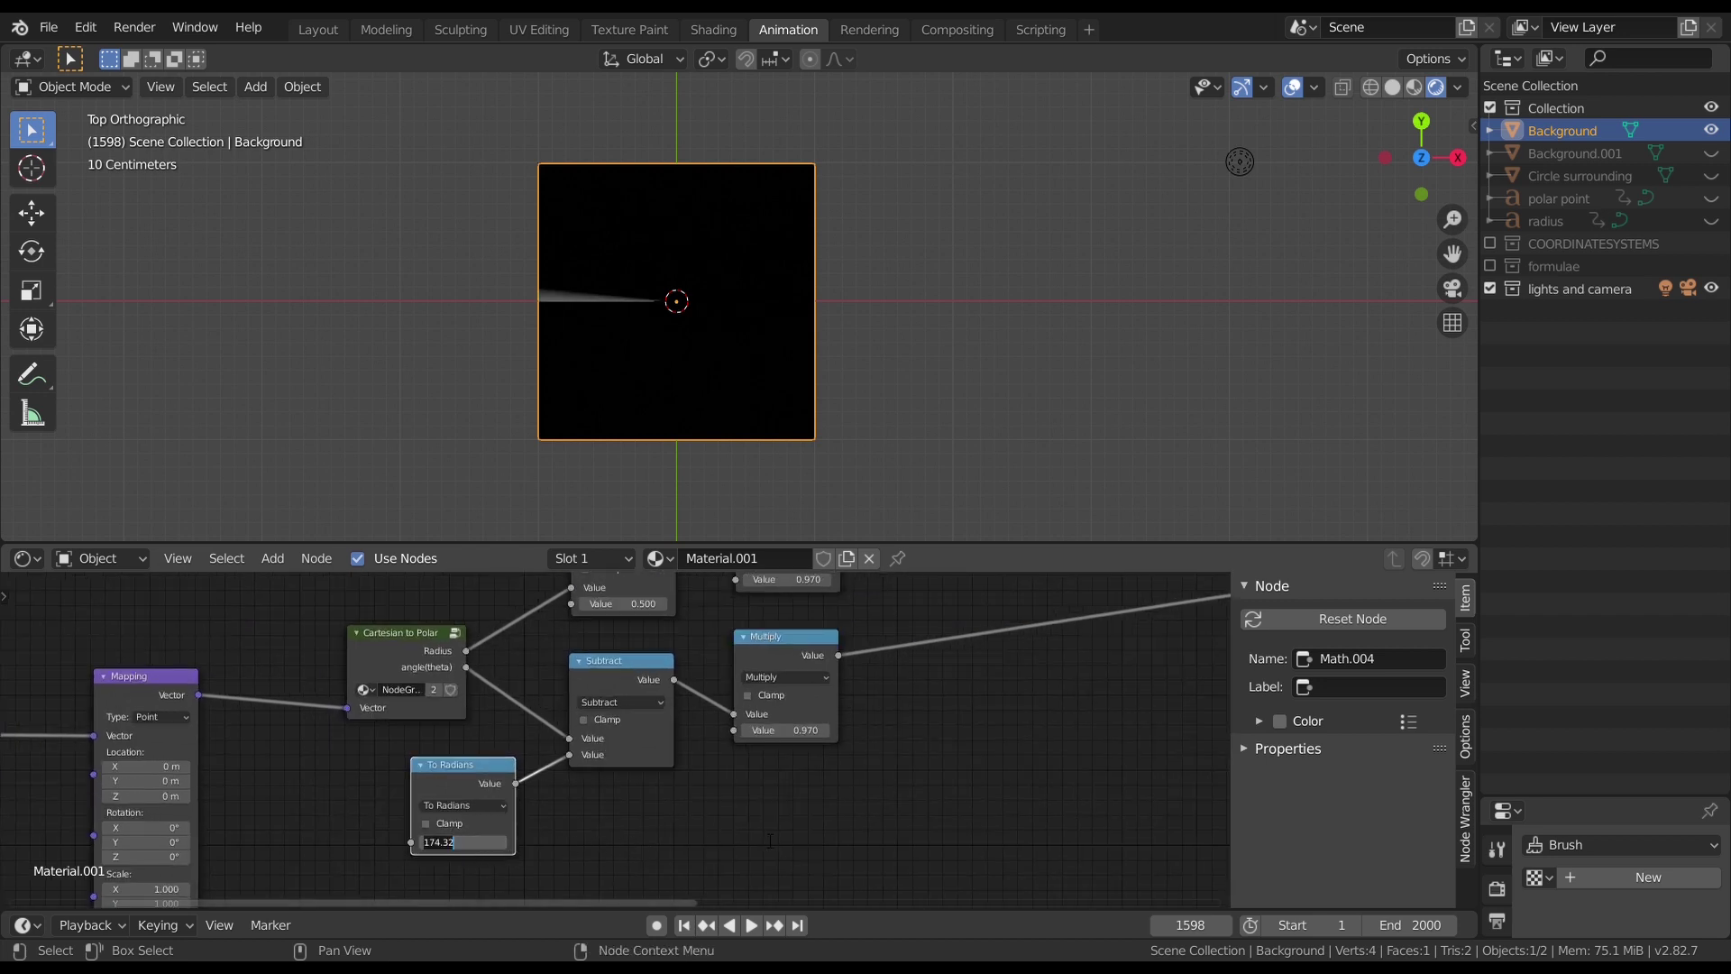
text(5)
key(Return)
scroll(901, 799, down, 4)
middle_drag(861, 815, 659, 873)
scroll(748, 792, up, 5)
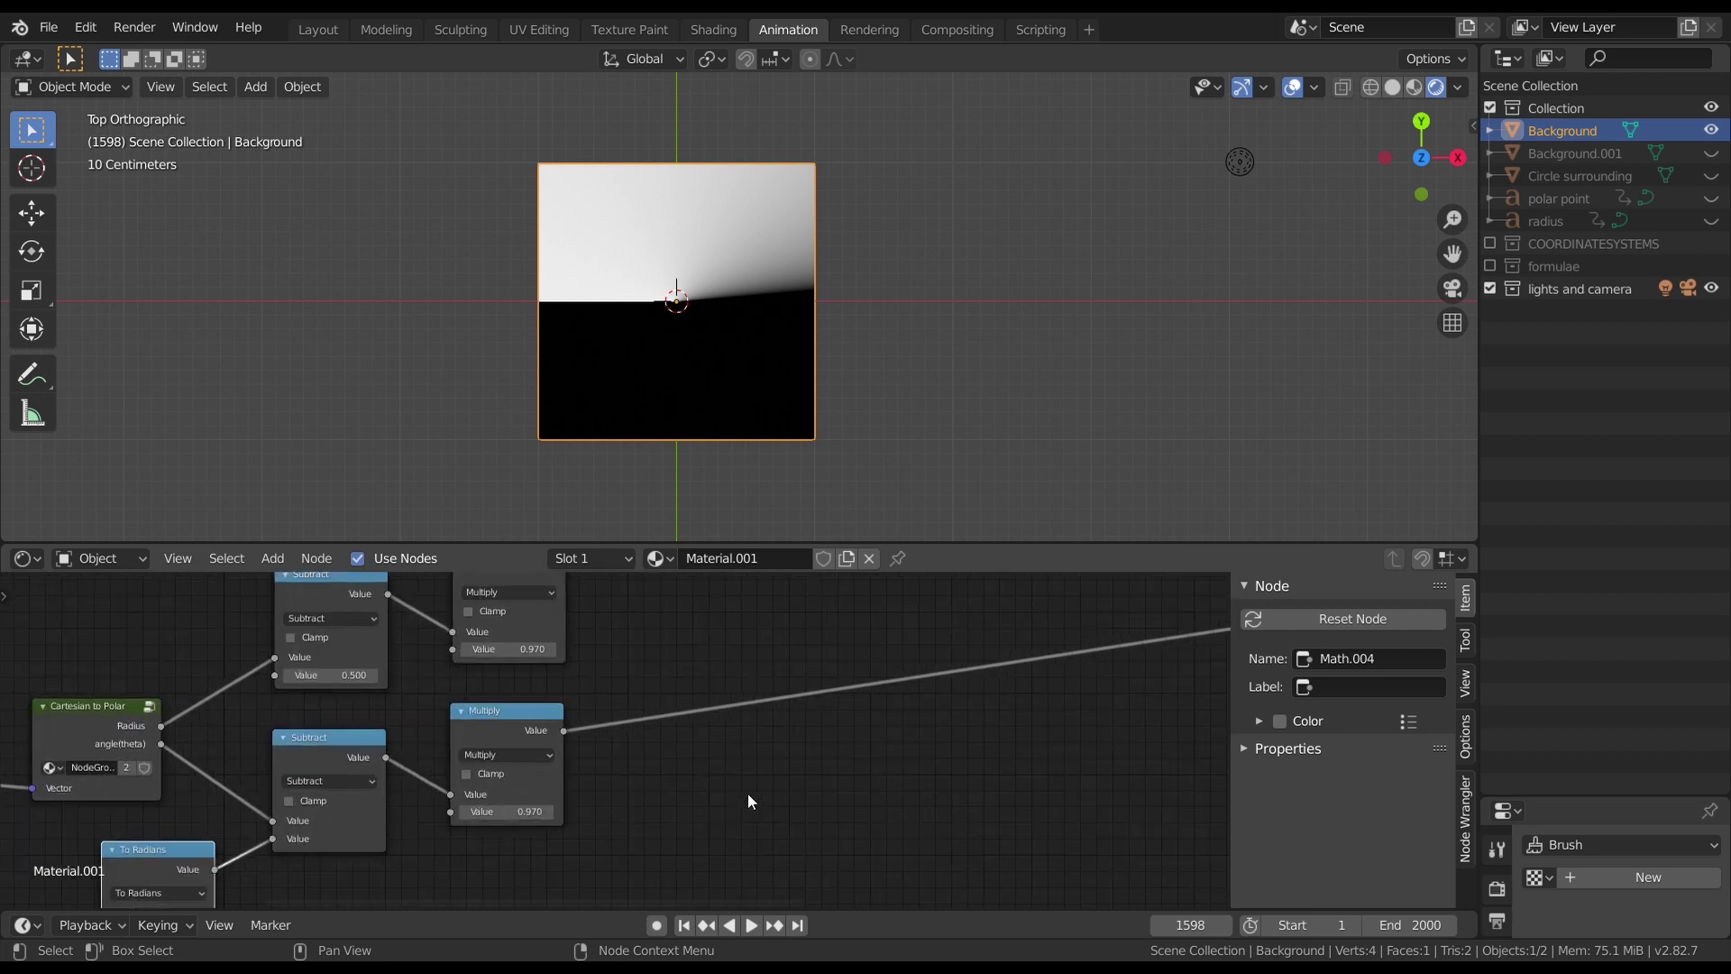
scroll(748, 793, down, 3)
middle_drag(739, 792, 691, 784)
scroll(620, 825, up, 1)
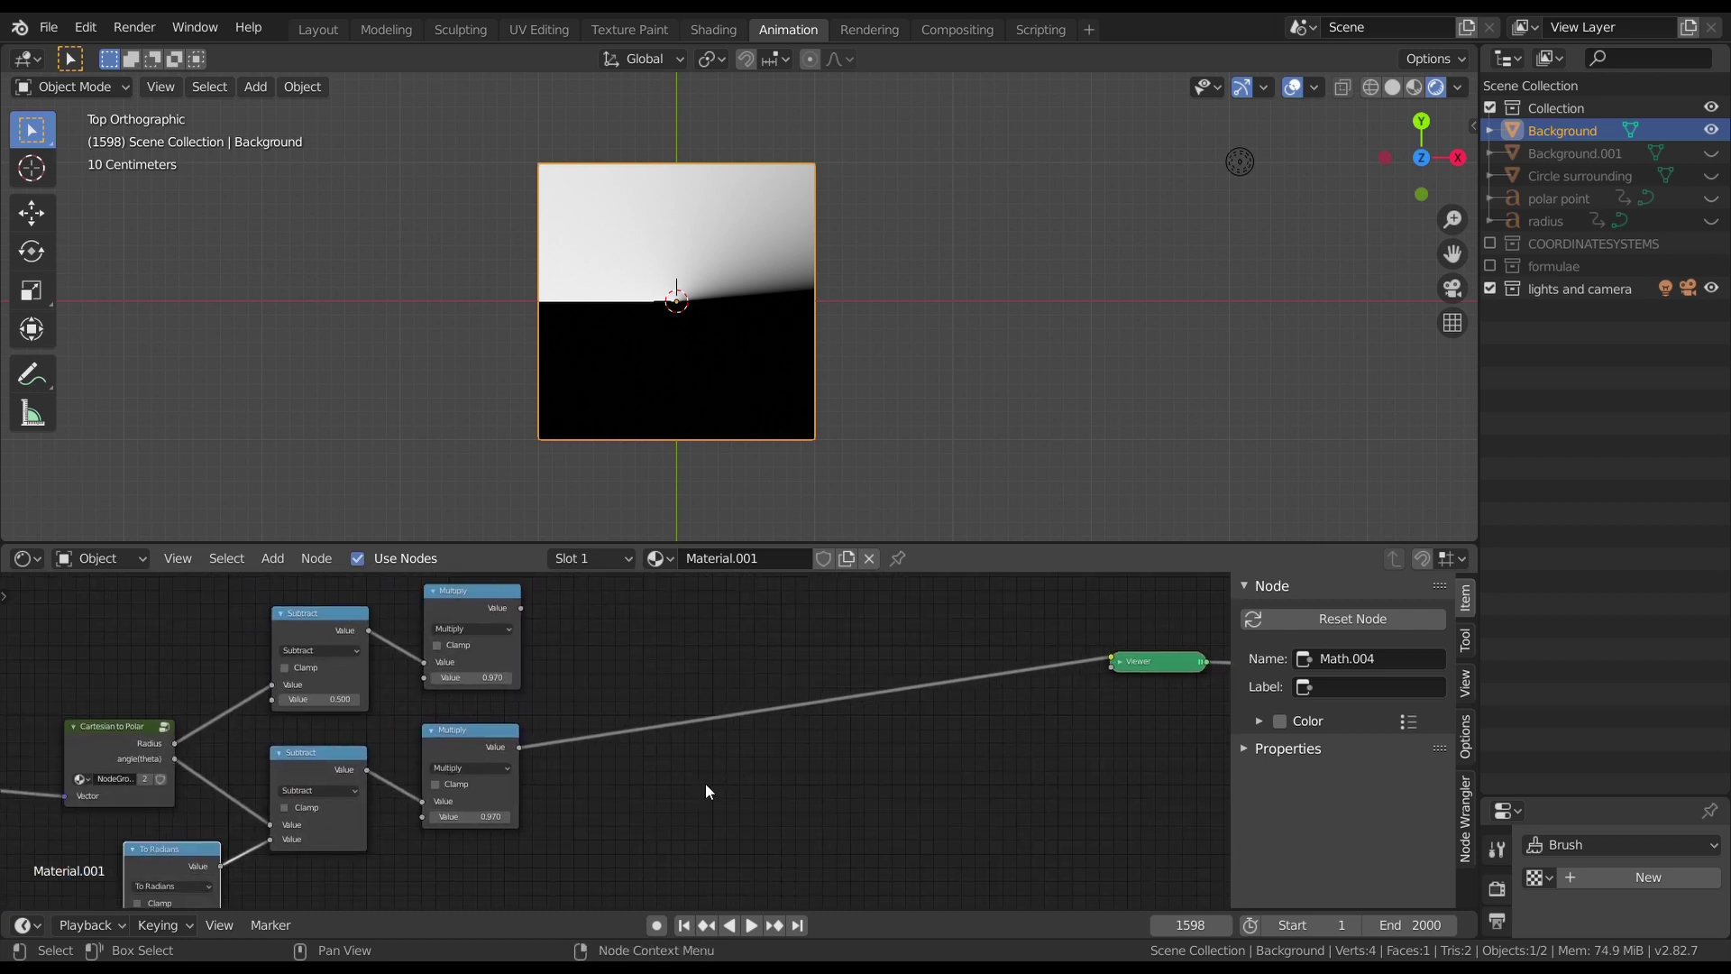
Step: Add a Combine XYZ node, feed the upper and lower Multiply outputs into X and Y, and preview its vector on the plane
key(shift+a)
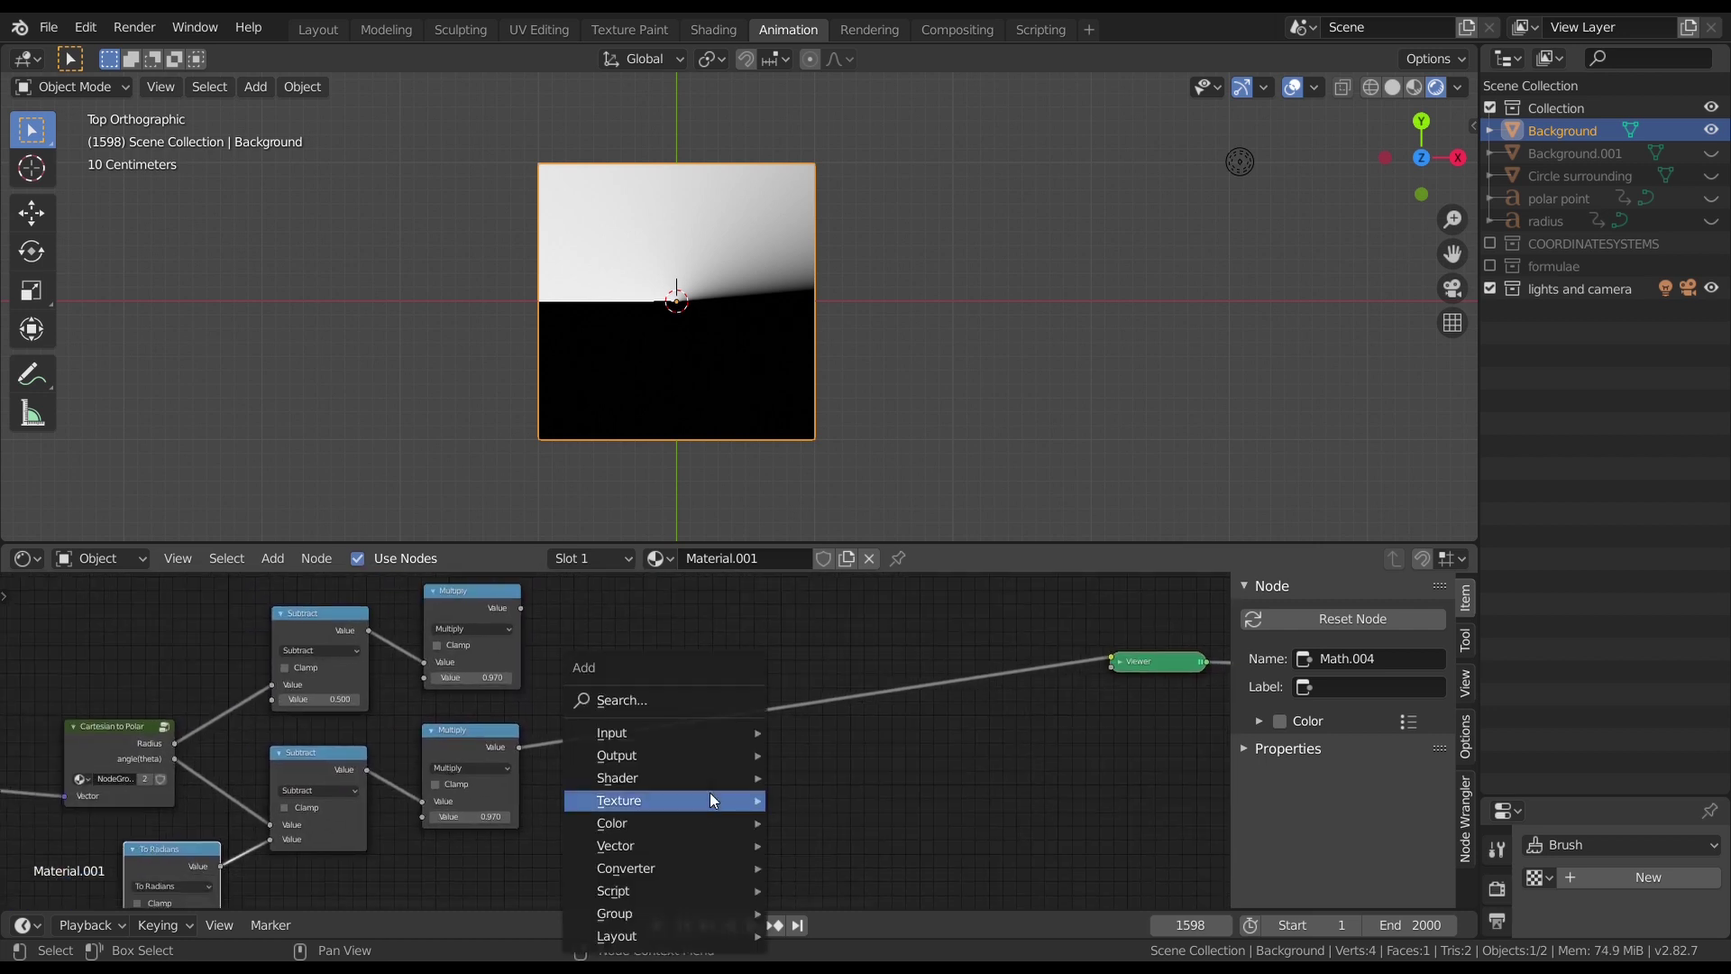
click(700, 700)
text(com)
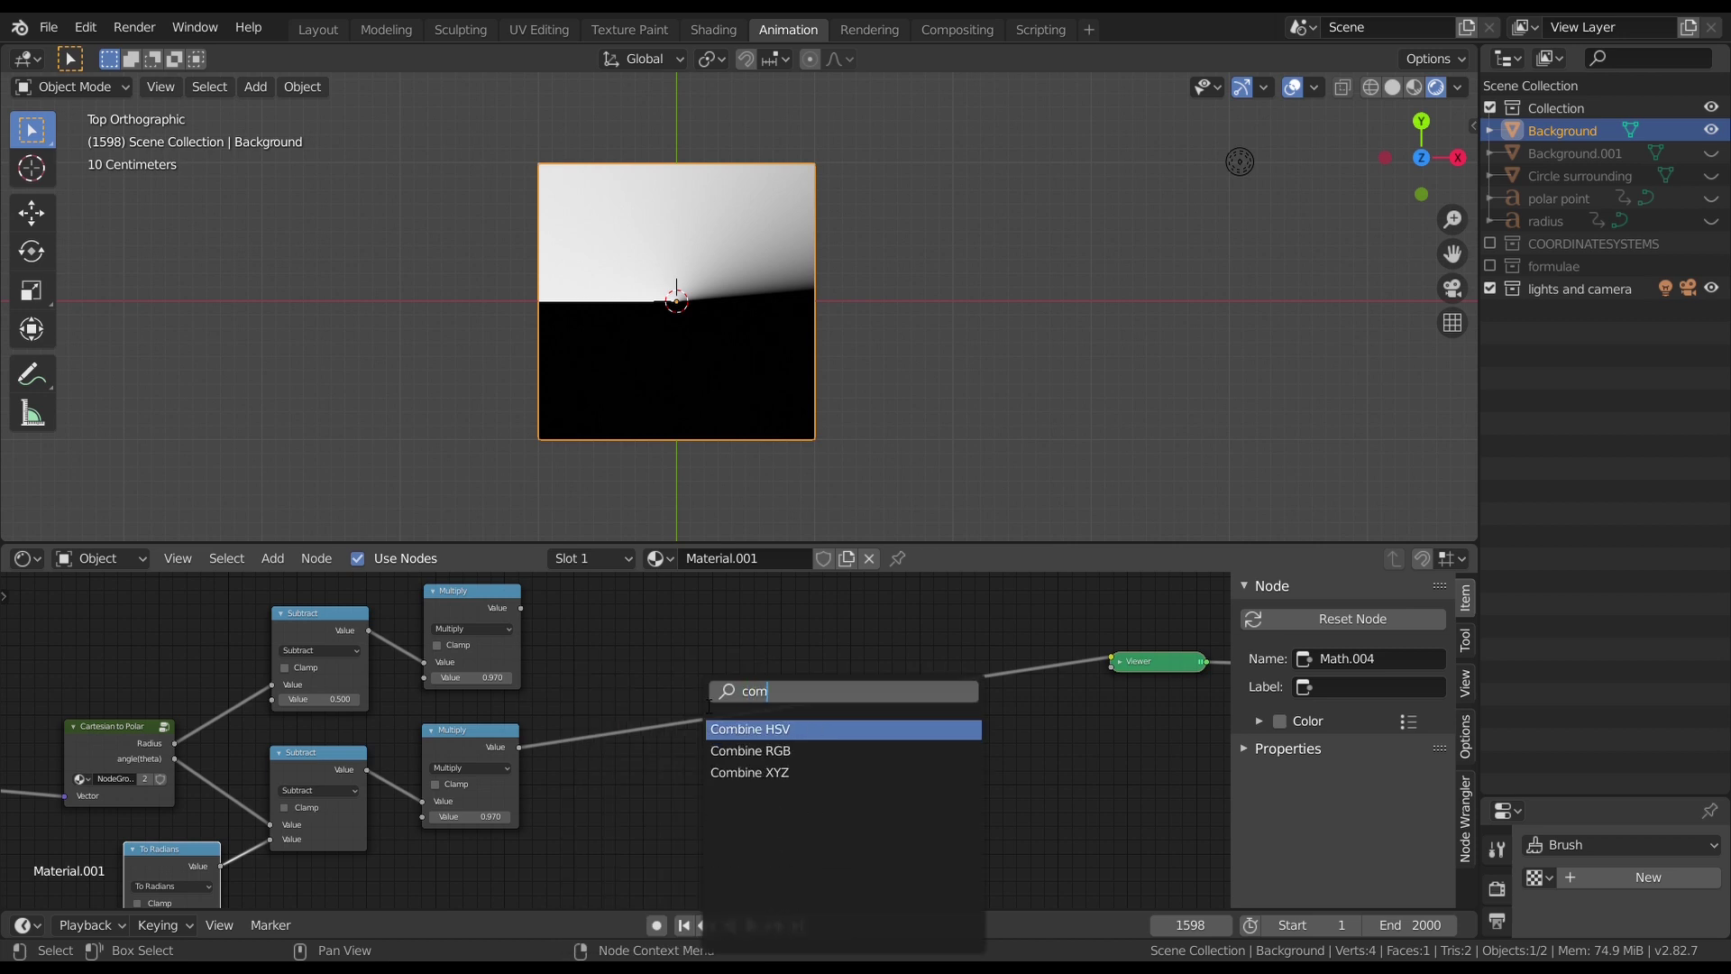
key(Down)
key(Down)
key(Return)
click(652, 606)
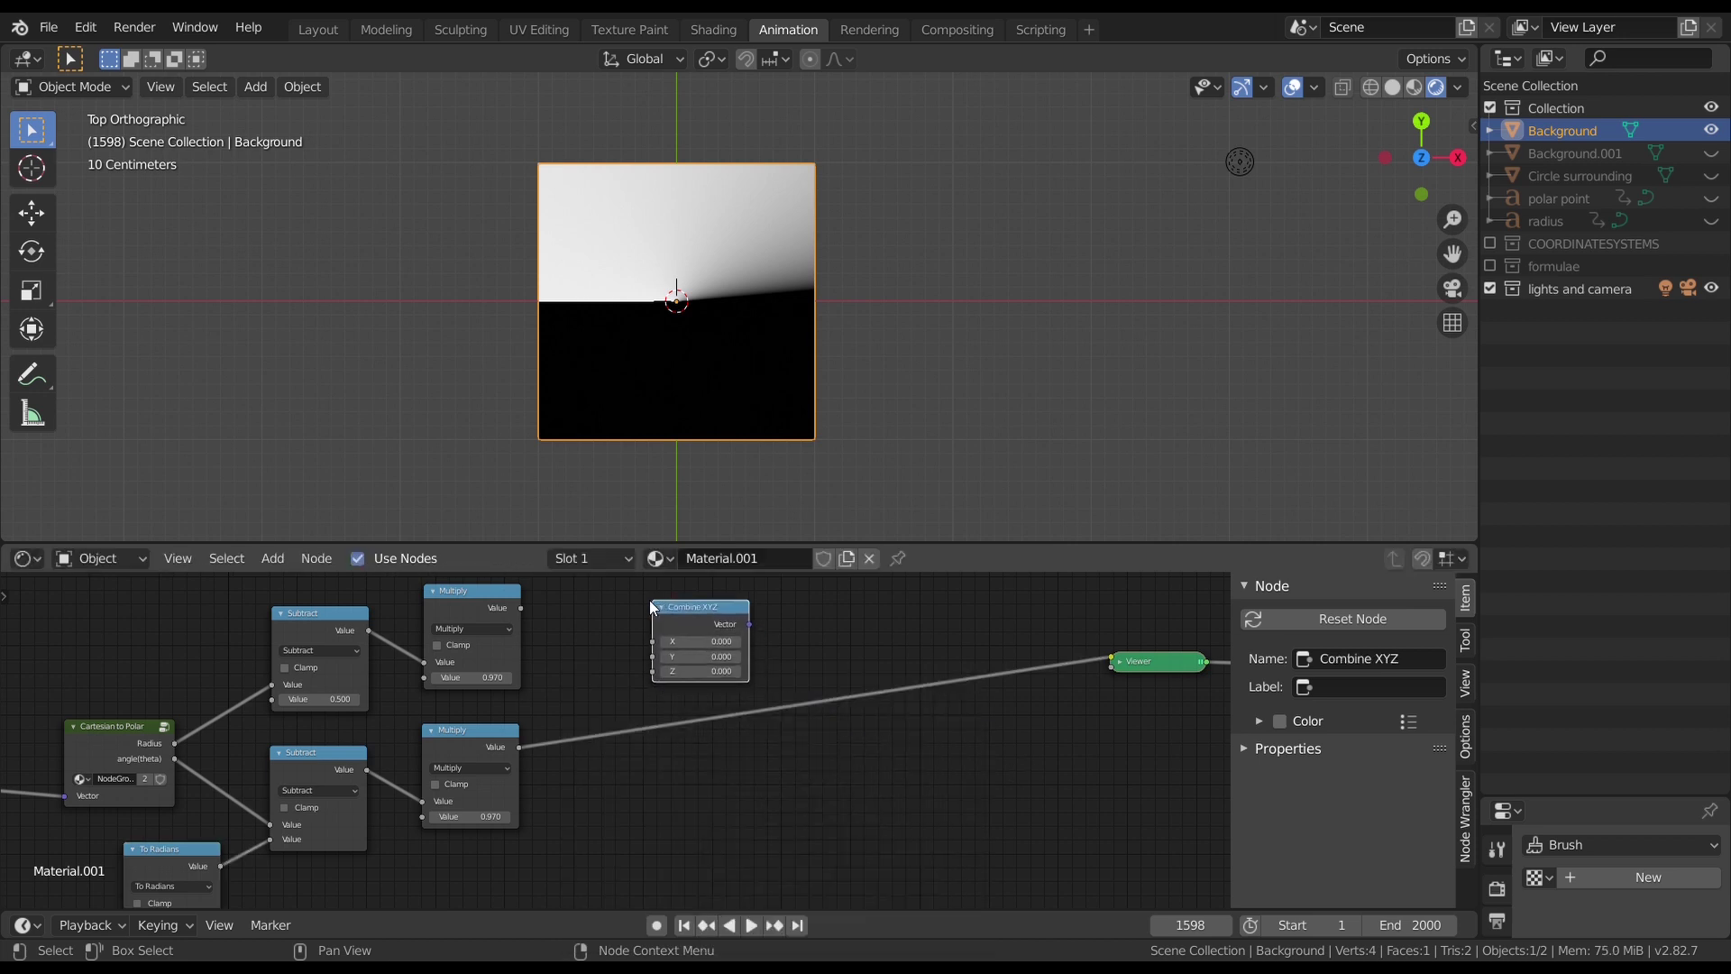
drag(520, 608, 520, 746)
ctrl+shift+click(718, 631)
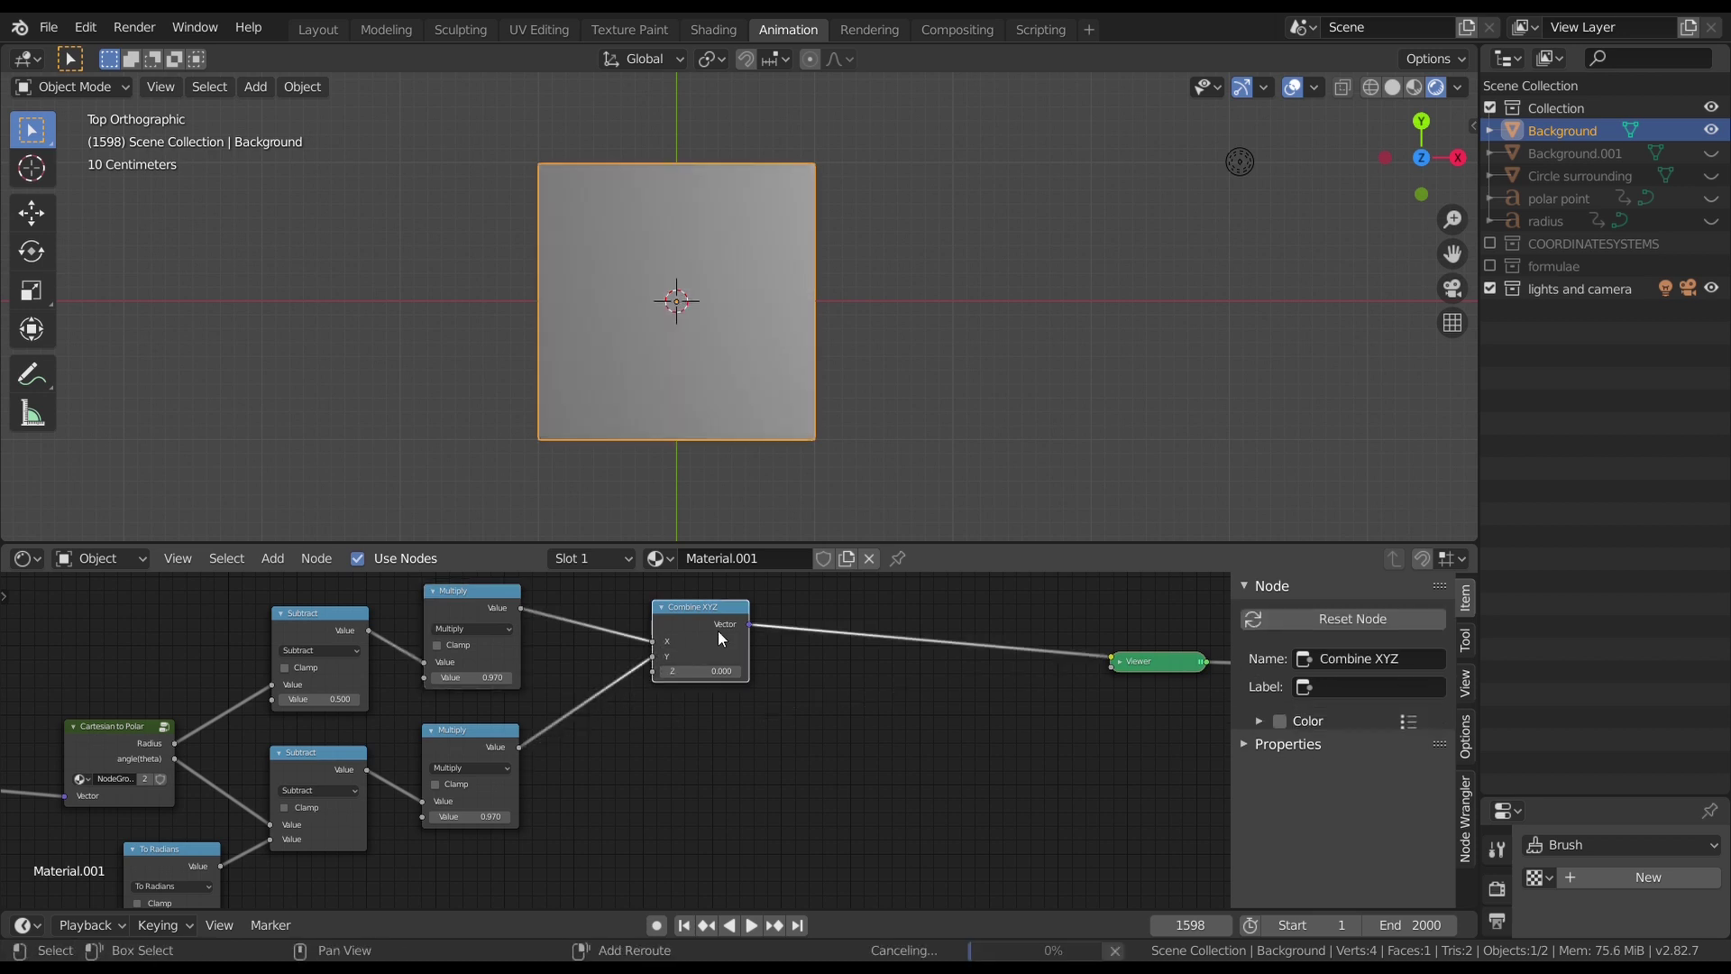
Step: Set the upper Subtract node's value to 0.510 and move the Viewer node farther from Combine XYZ
scroll(711, 332, up, 2)
scroll(711, 331, down, 3)
scroll(711, 332, up, 2)
scroll(530, 694, down, 1)
middle_drag(529, 693, 901, 694)
scroll(777, 739, up, 2)
shift+drag(708, 703, 717, 703)
scroll(717, 703, down, 1)
middle_drag(1142, 665, 801, 752)
middle_drag(1071, 738, 932, 771)
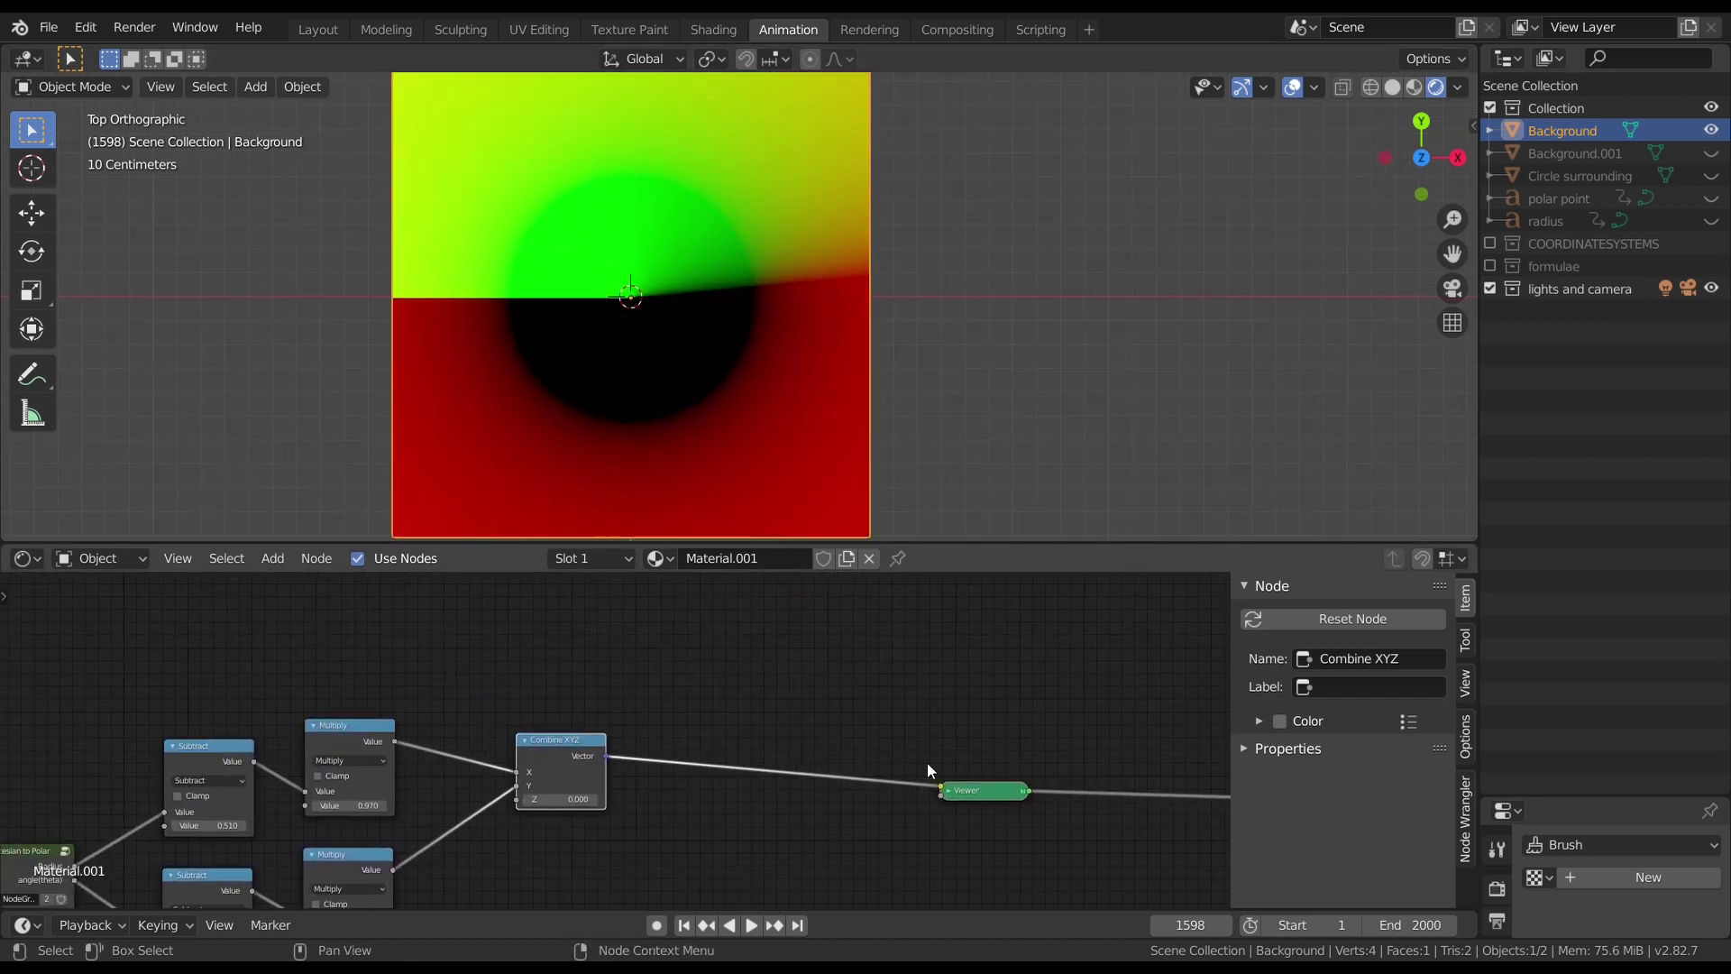
drag(959, 794, 1129, 703)
scroll(950, 776, up, 1)
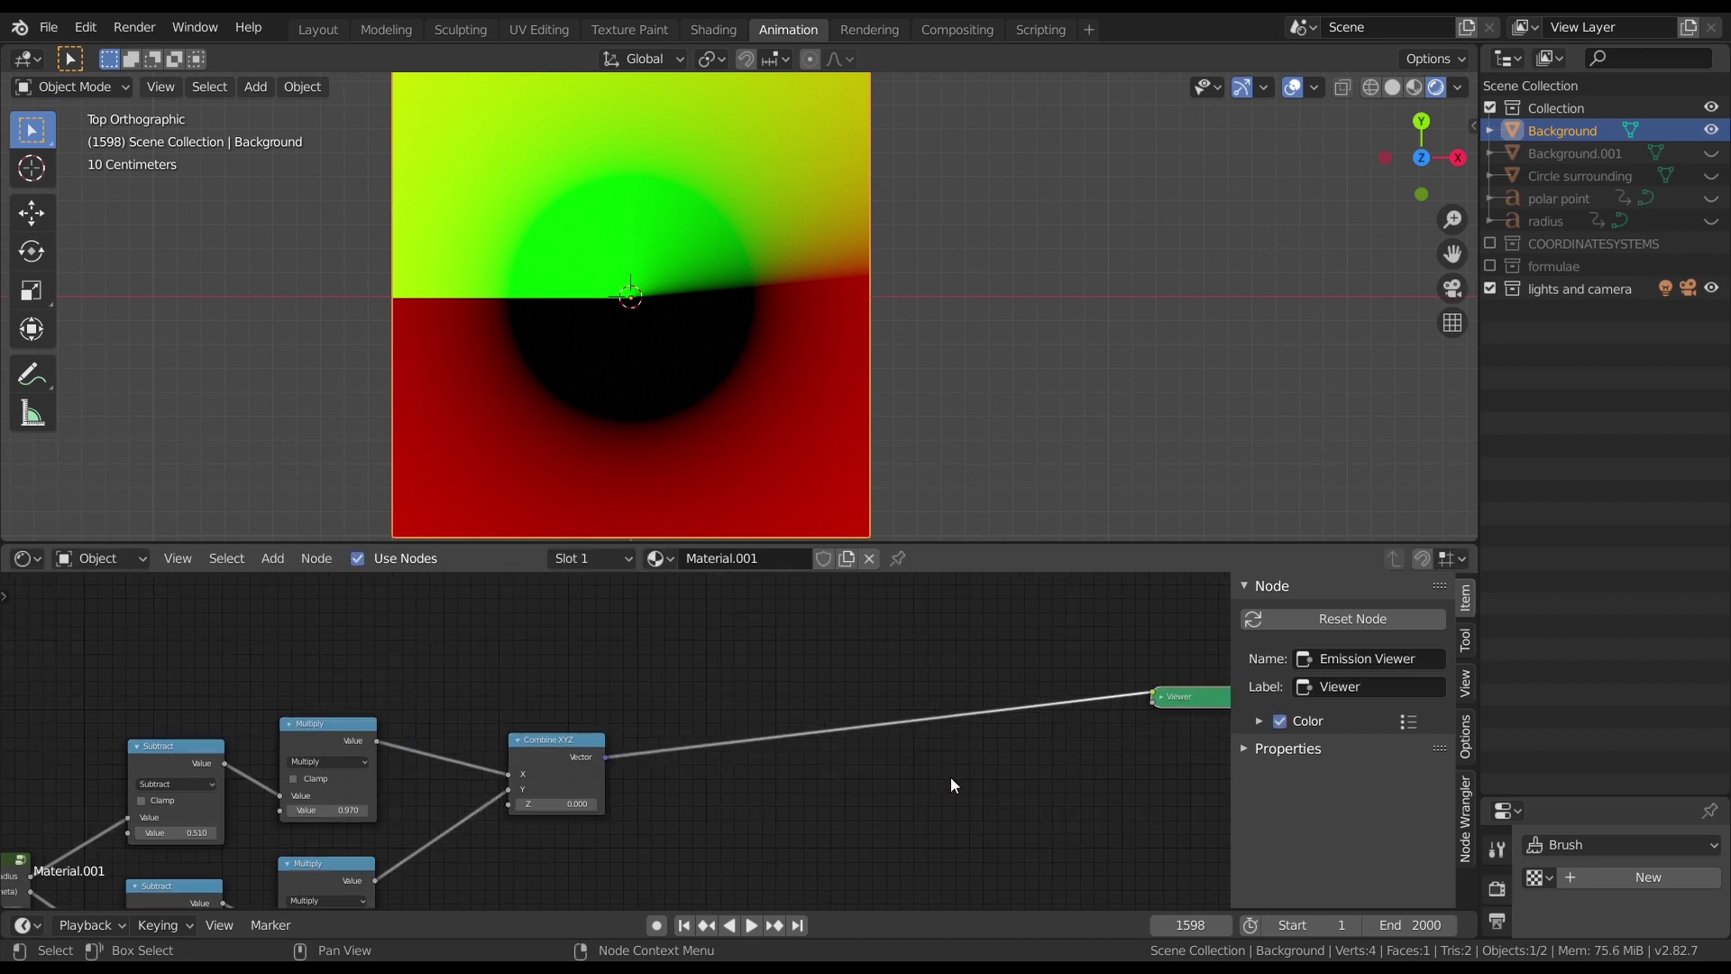
Step: Add an Image Texture node, load the existing profile picture into it and preview it on the plane
key(shift+a)
click(793, 701)
text(im)
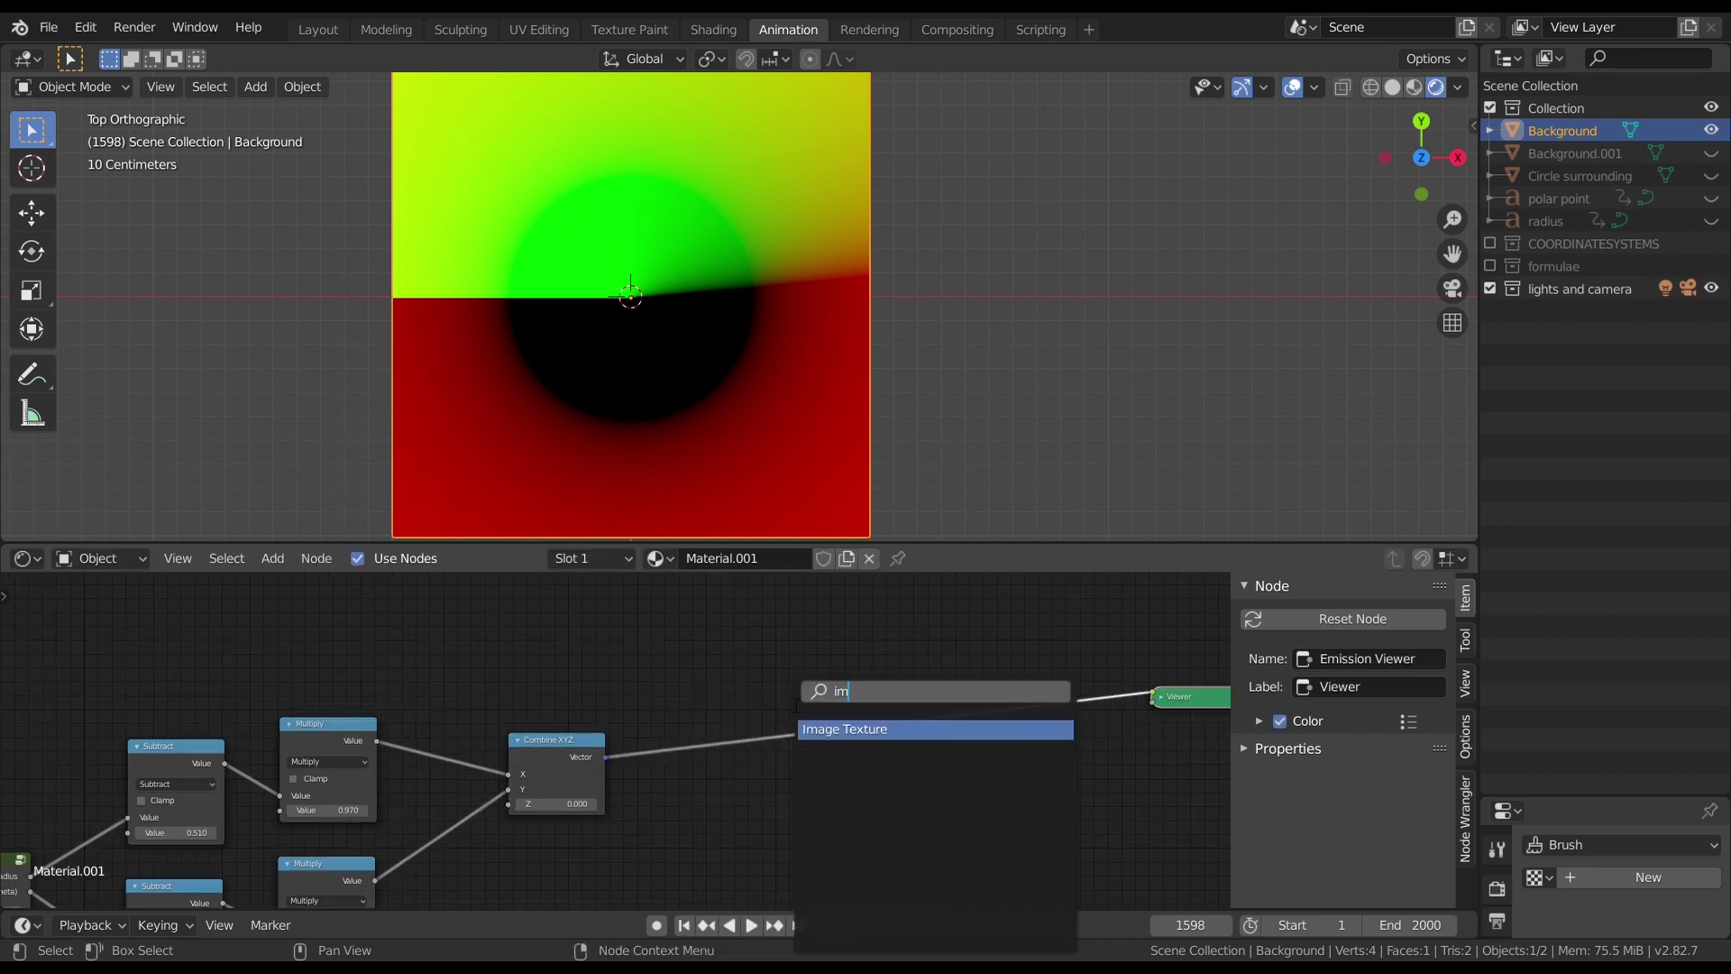
key(Return)
click(755, 777)
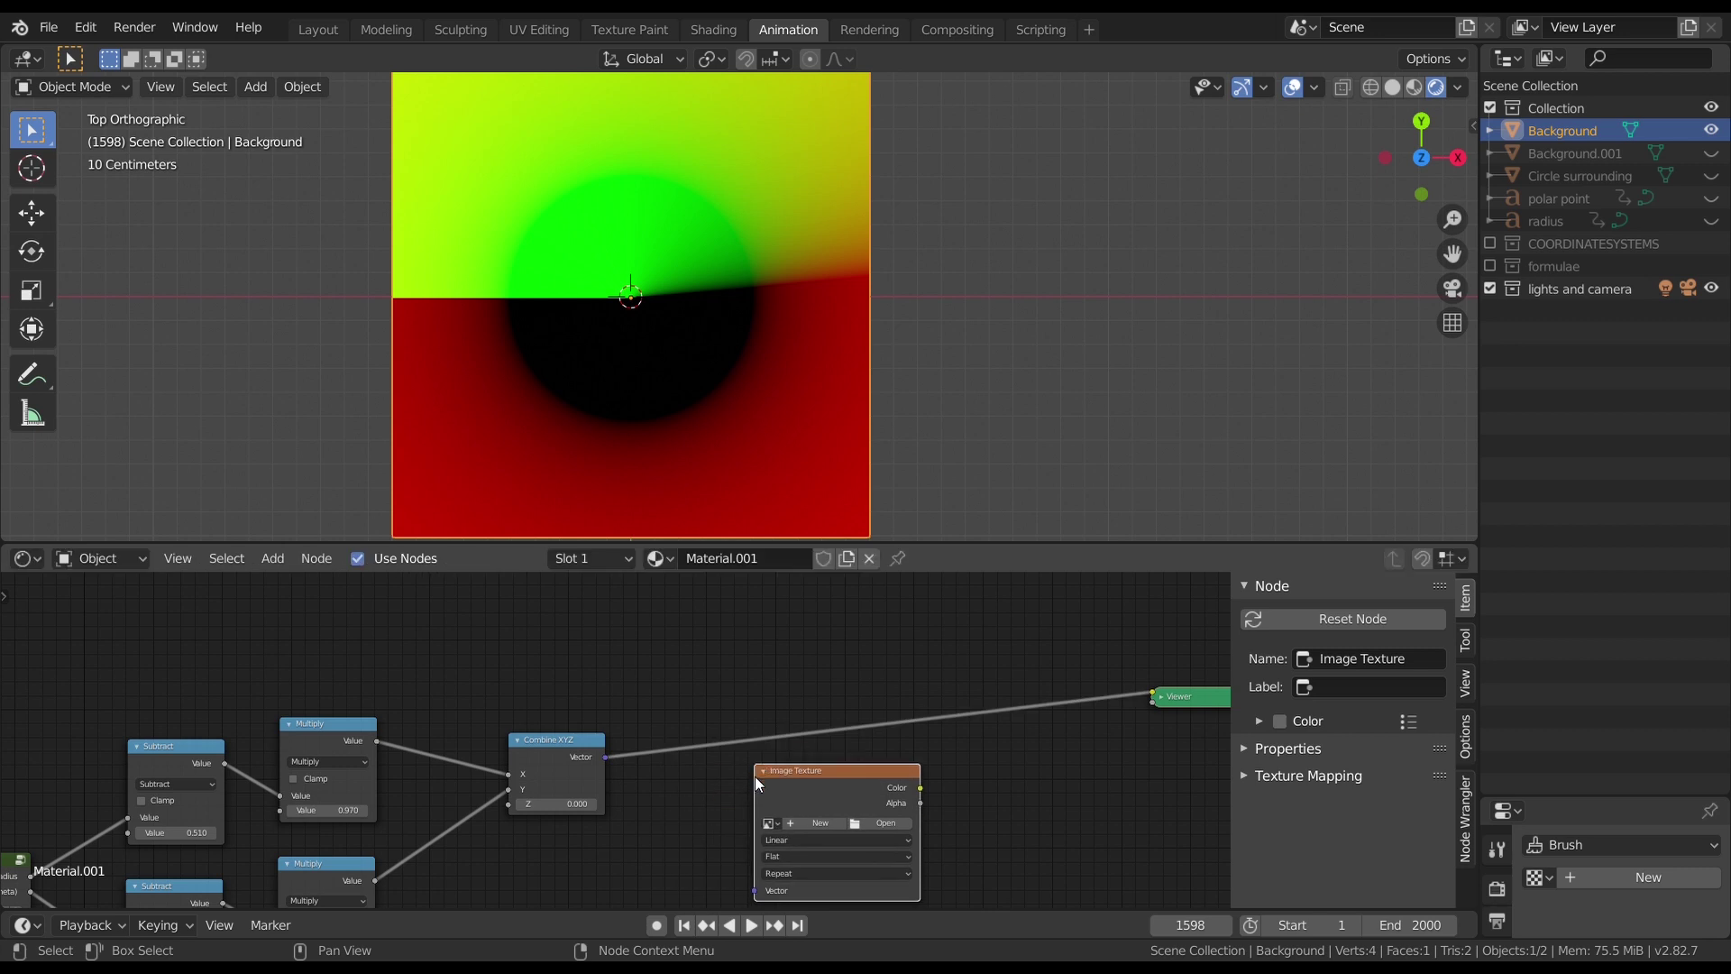
click(768, 823)
click(789, 692)
scroll(776, 687, down, 2)
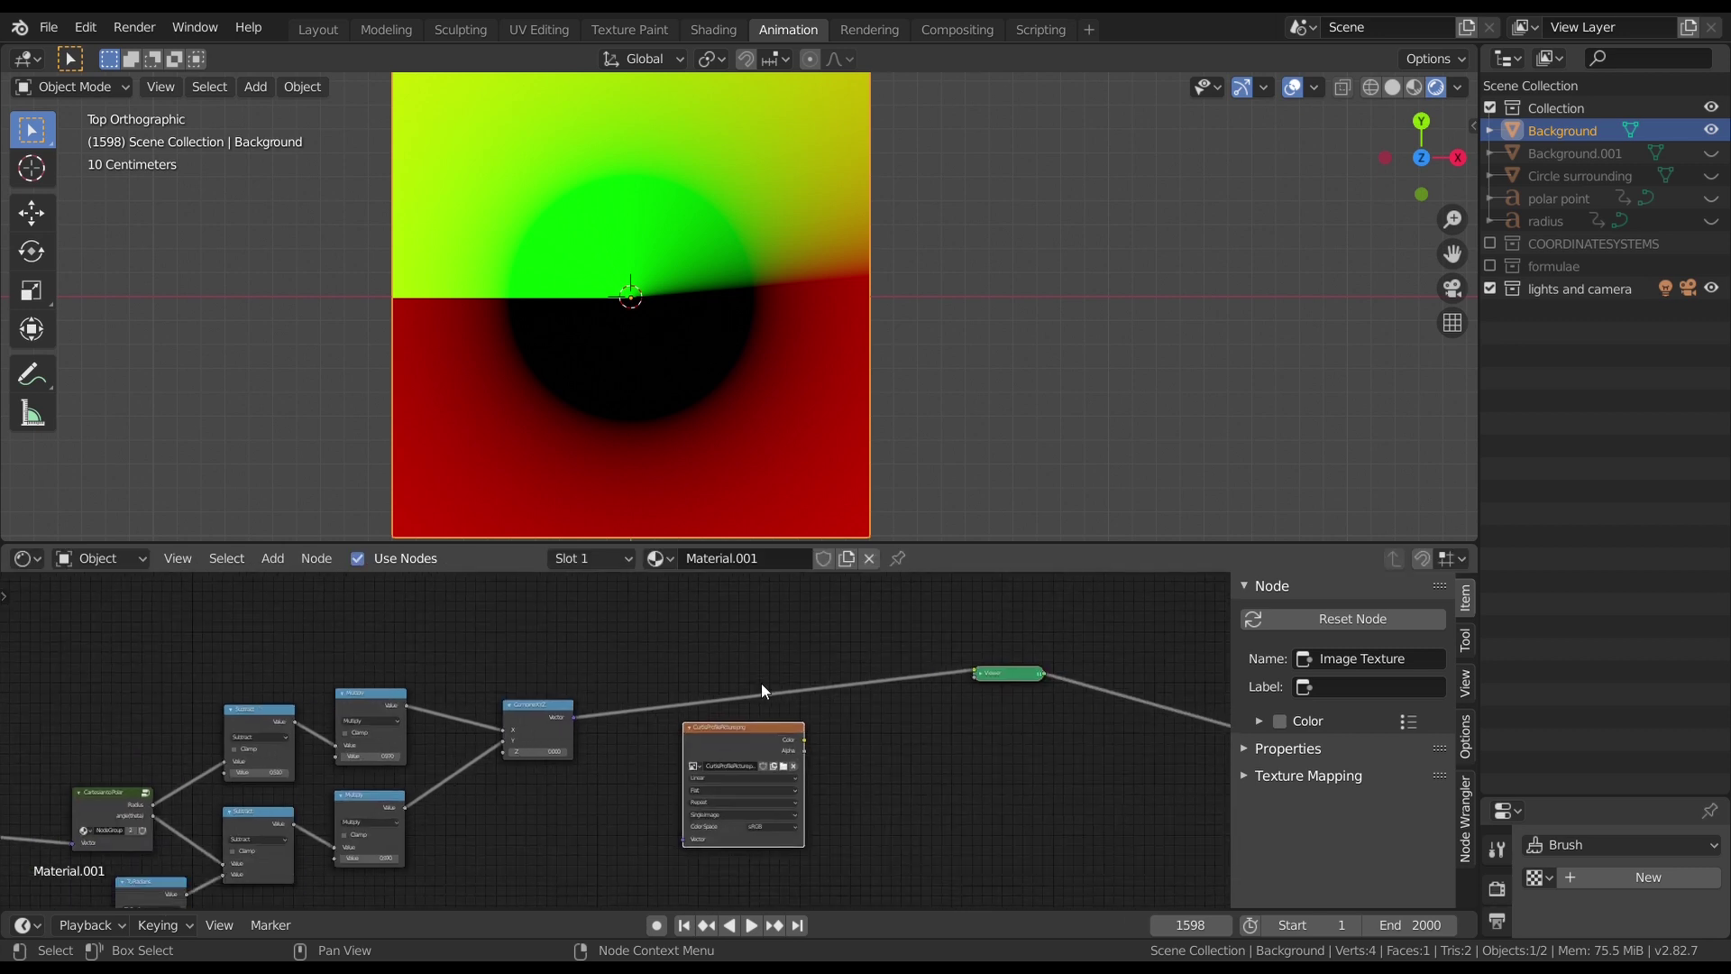
ctrl+shift+click(746, 745)
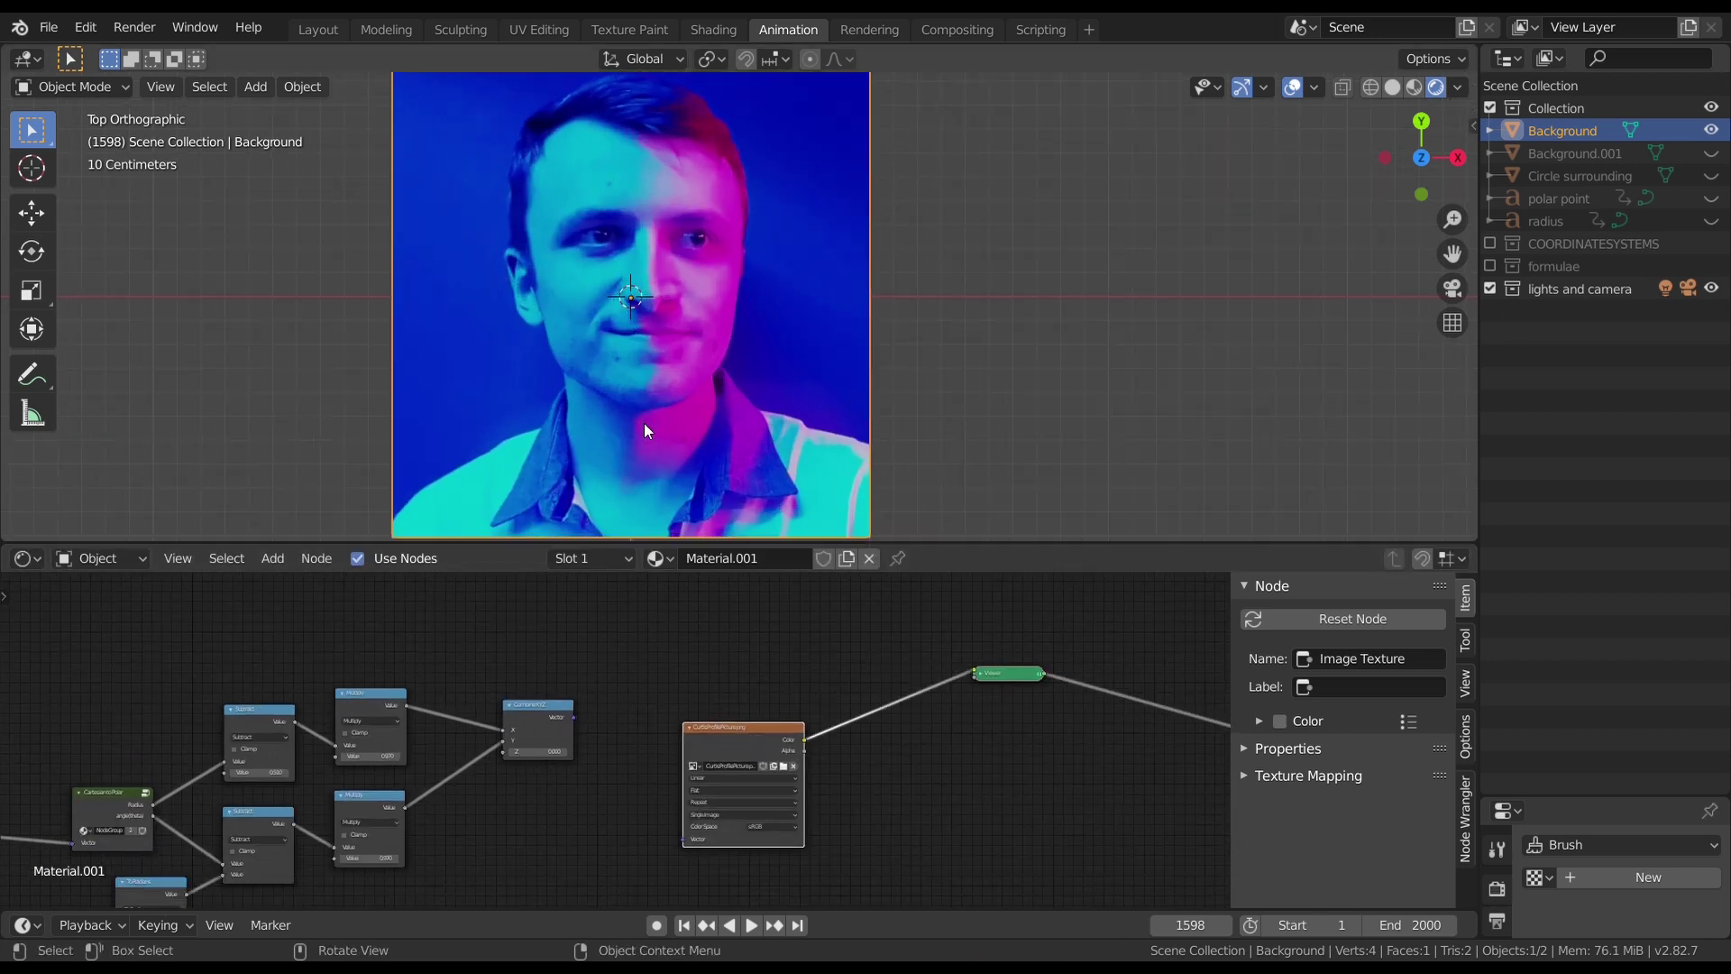
Step: Disconnect the Image Texture node from the Viewer and place it closer to Combine XYZ
shift+middle_drag(665, 409, 725, 385)
scroll(726, 391, down, 2)
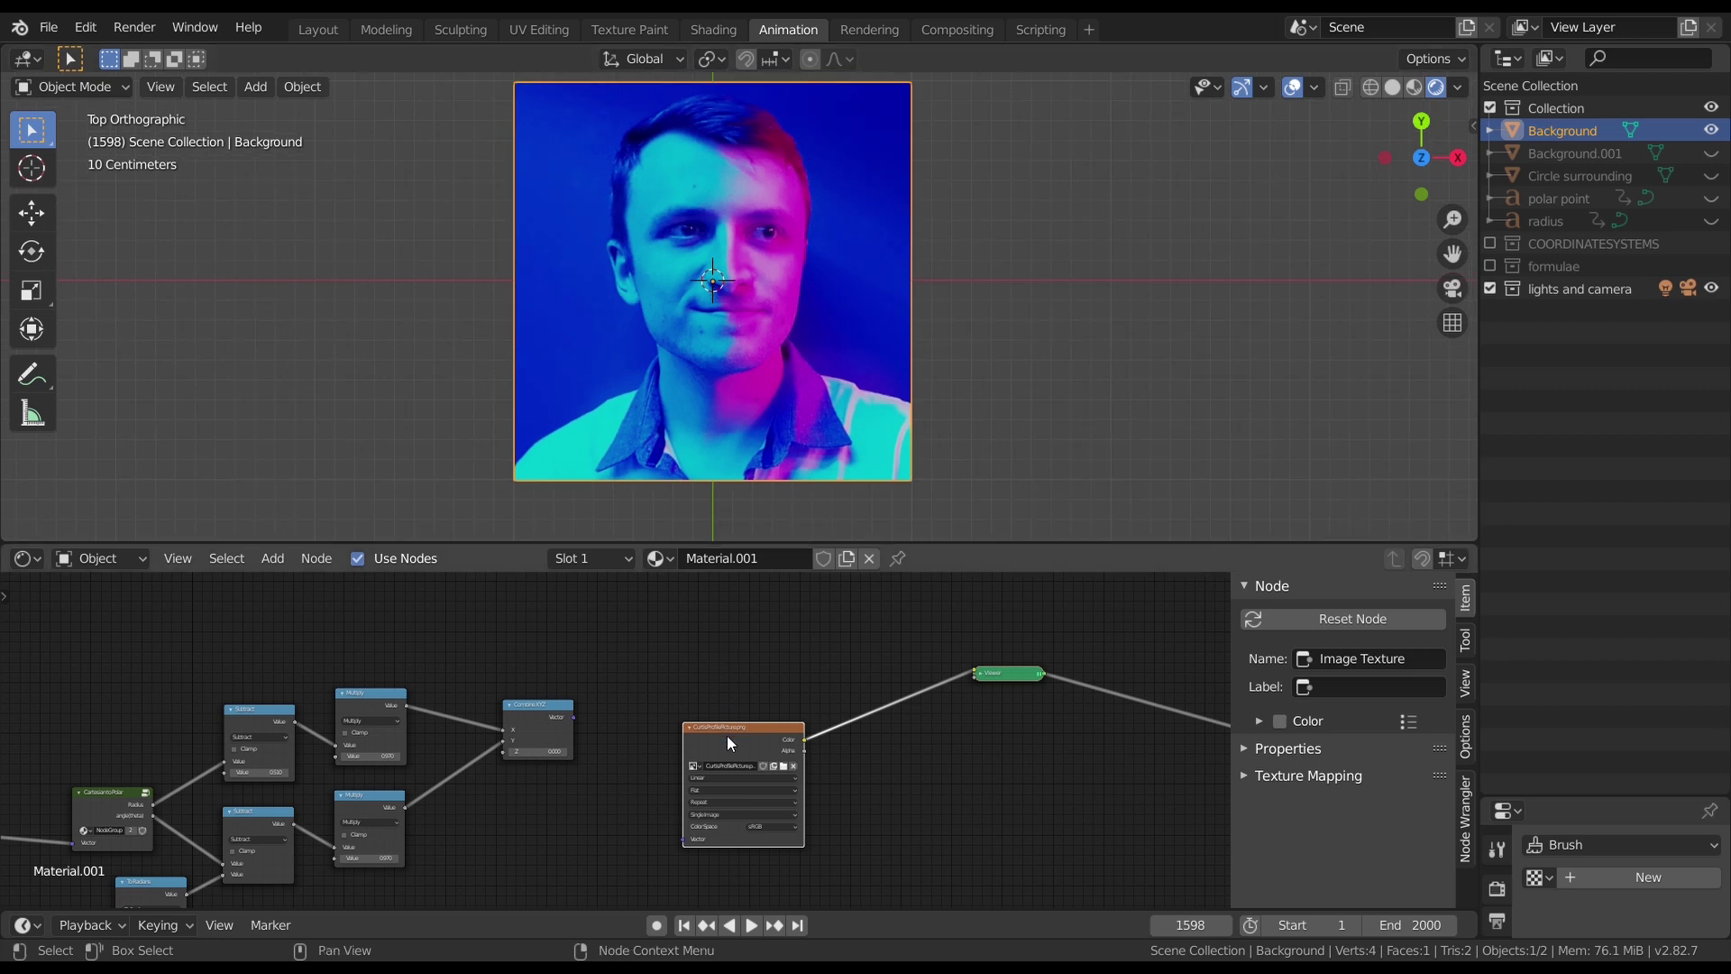
drag(730, 741, 703, 698)
ctrl+right_drag(870, 710, 869, 714)
scroll(813, 719, up, 8)
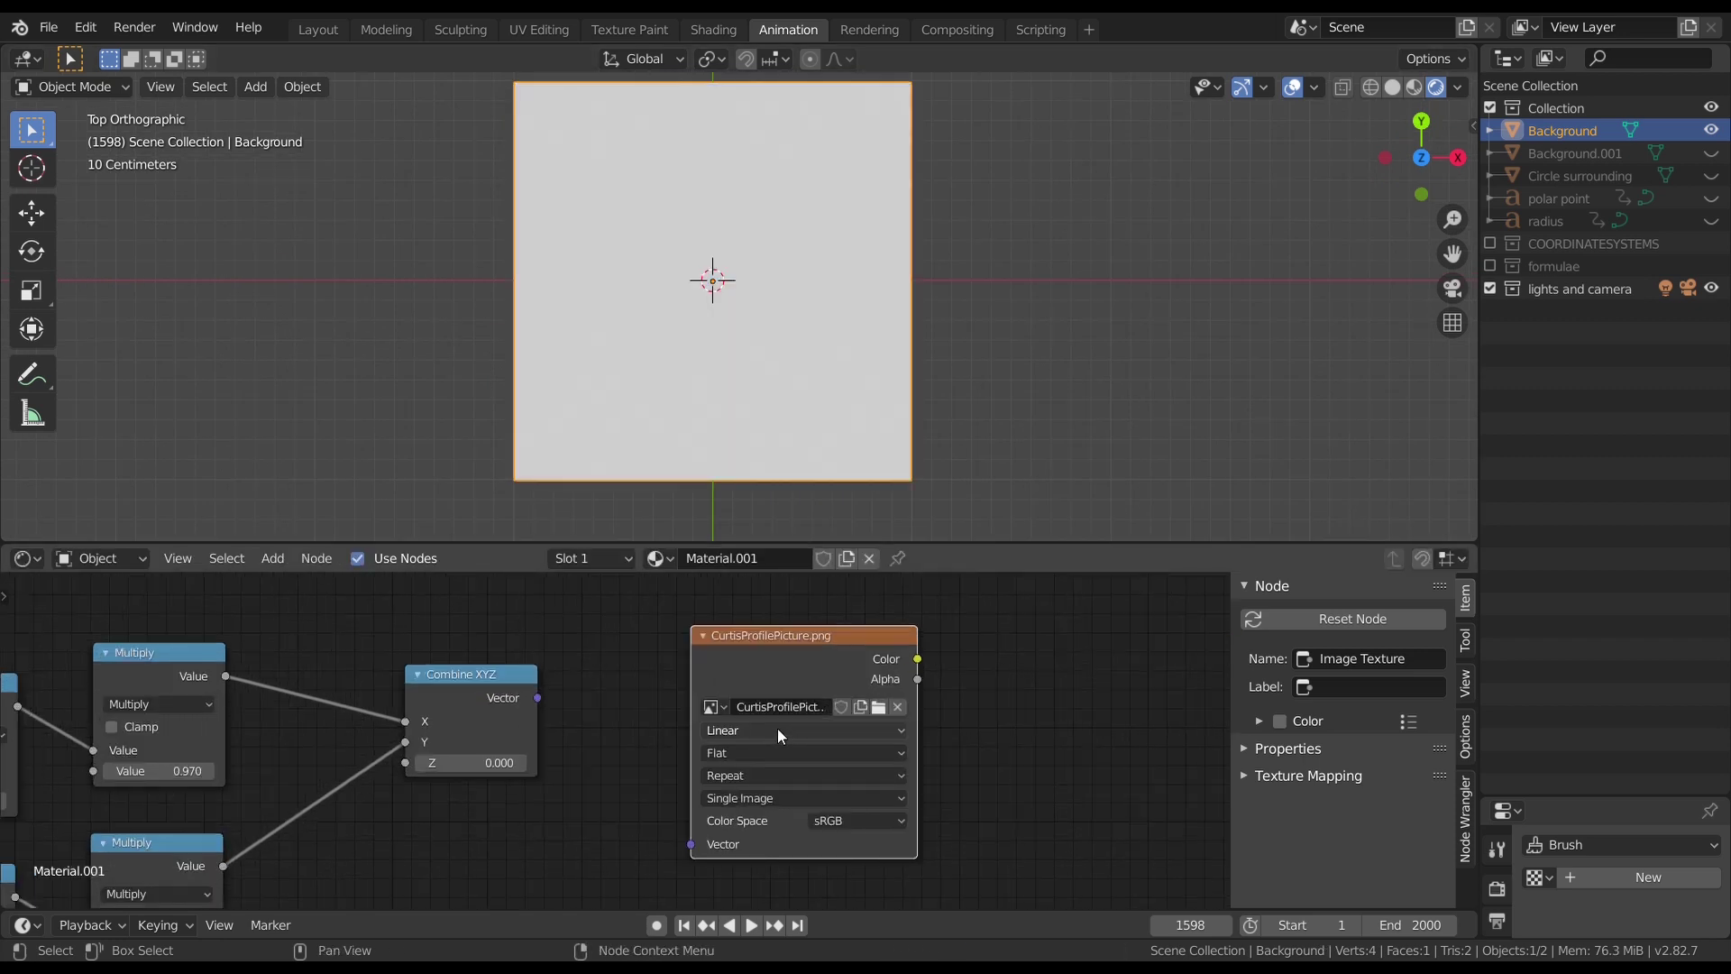
middle_drag(780, 692, 736, 674)
mouse_move(749, 673)
mouse_down()
mouse_move(773, 688)
mouse_move(736, 664)
mouse_up()
middle_drag(654, 681, 703, 665)
scroll(655, 678, down, 5)
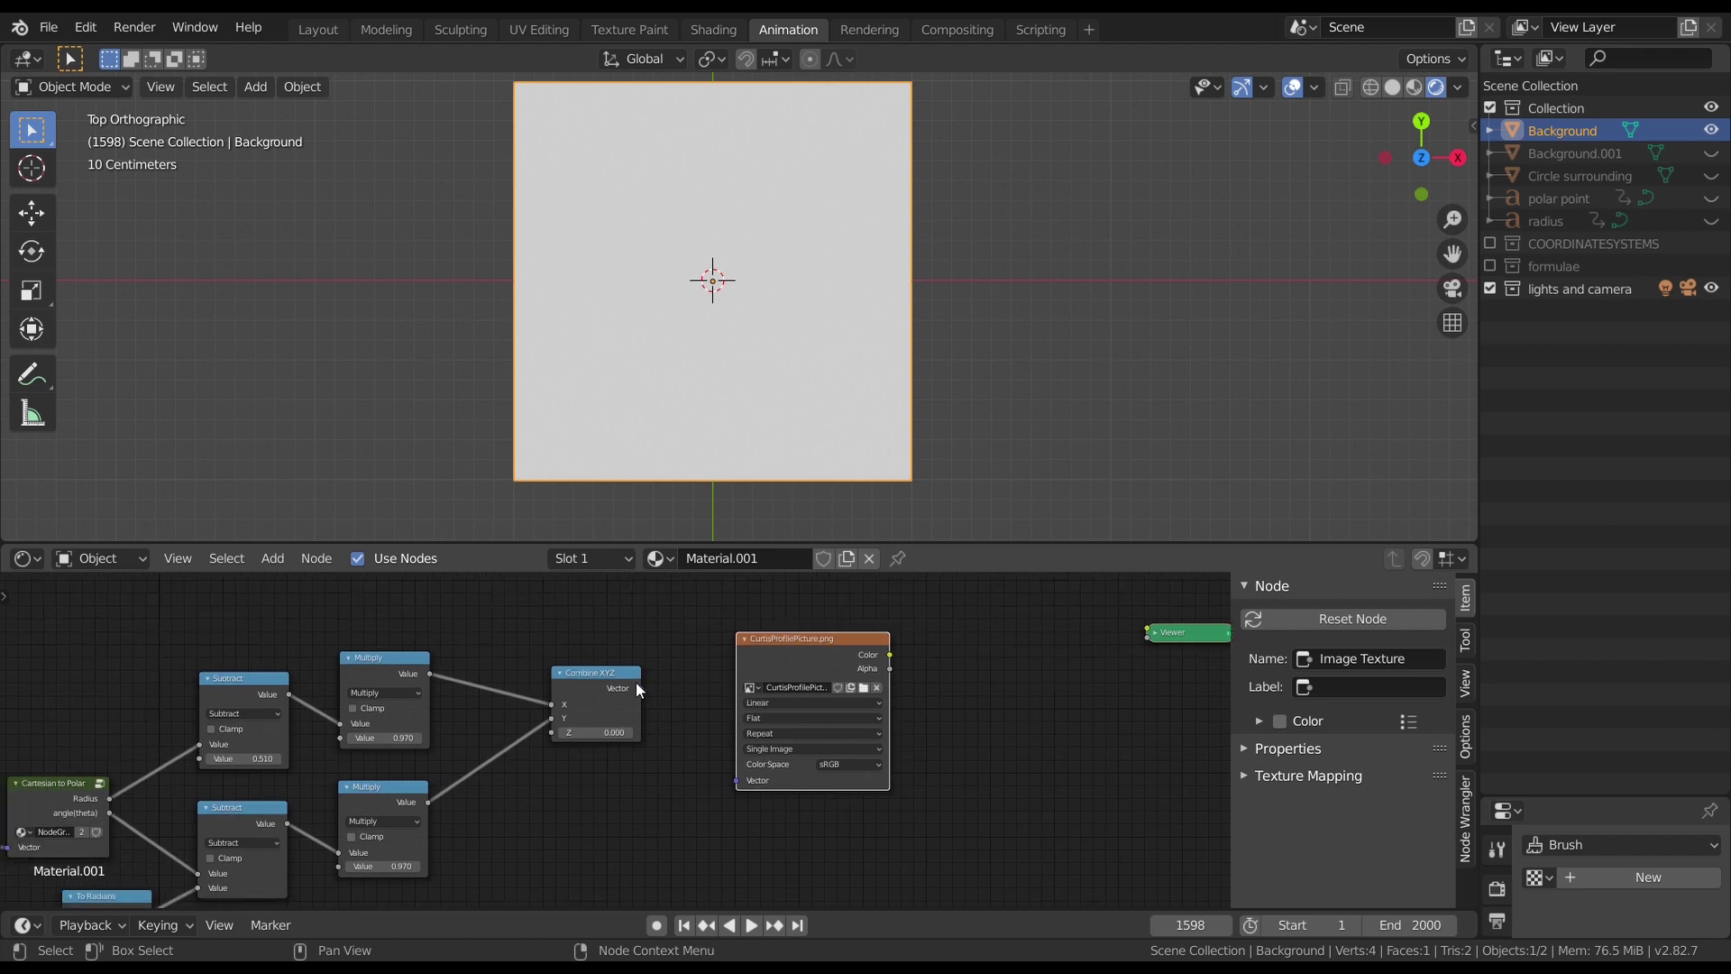
Step: Connect the Combine XYZ vector to the Image Texture's vector input and preview the polar-mapped picture
drag(636, 681, 738, 780)
ctrl+shift+click(821, 667)
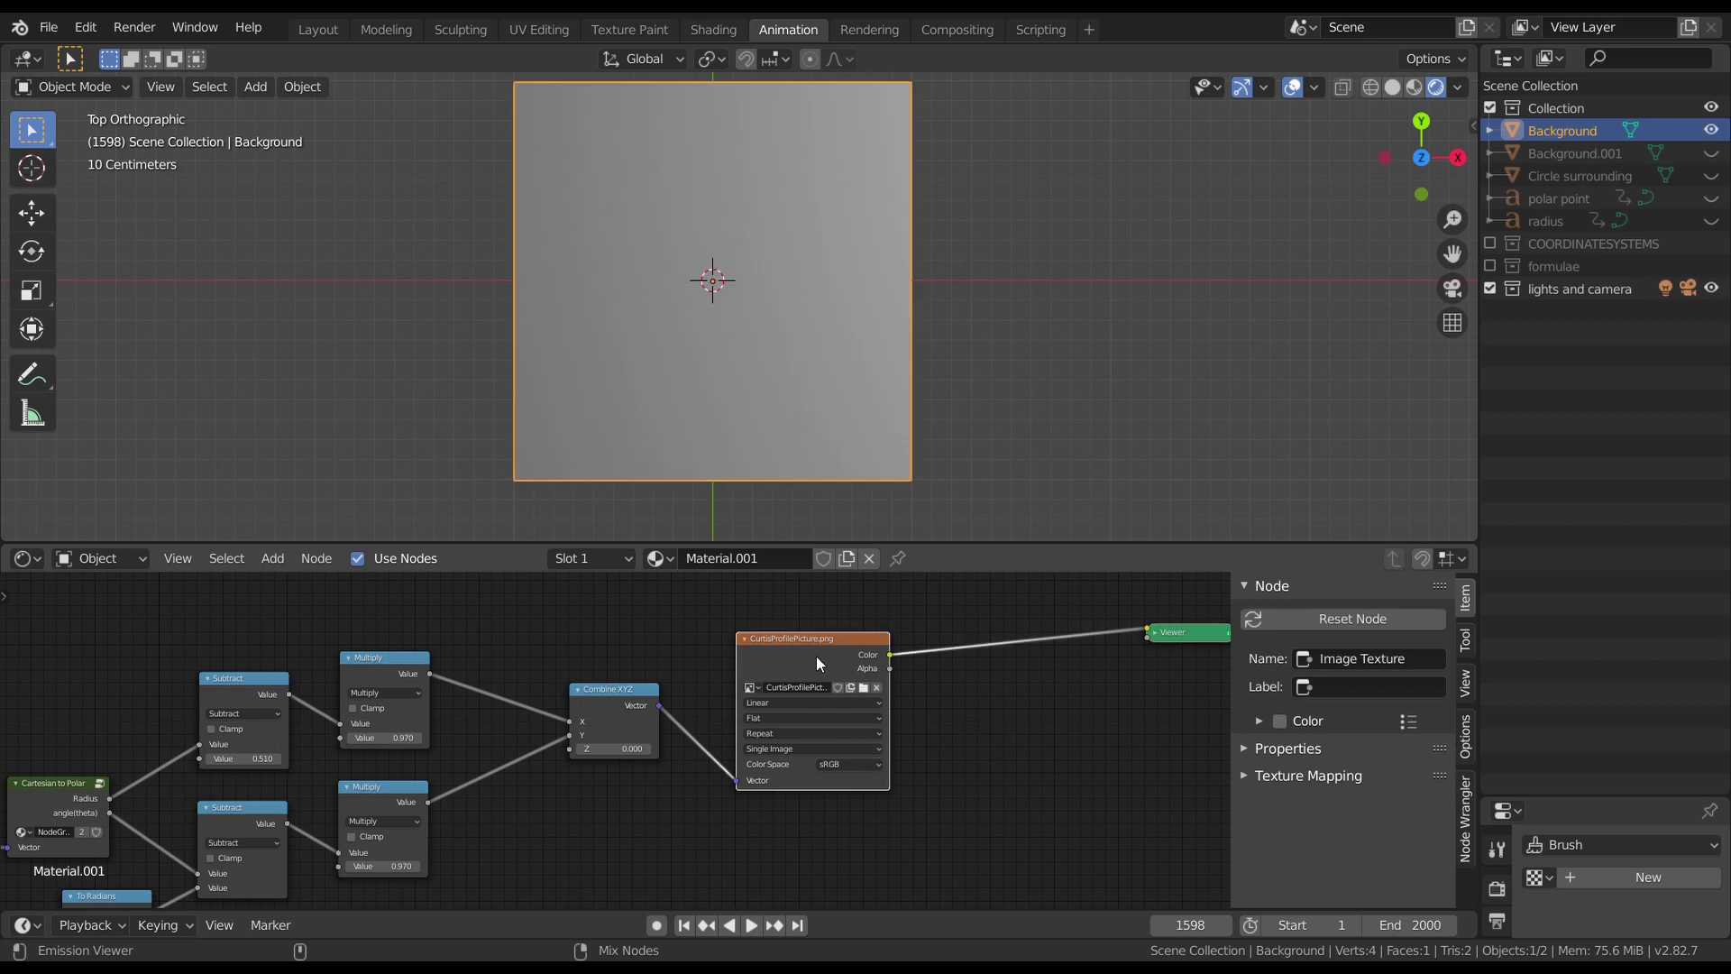
middle_drag(657, 668, 754, 639)
scroll(687, 620, up, 1)
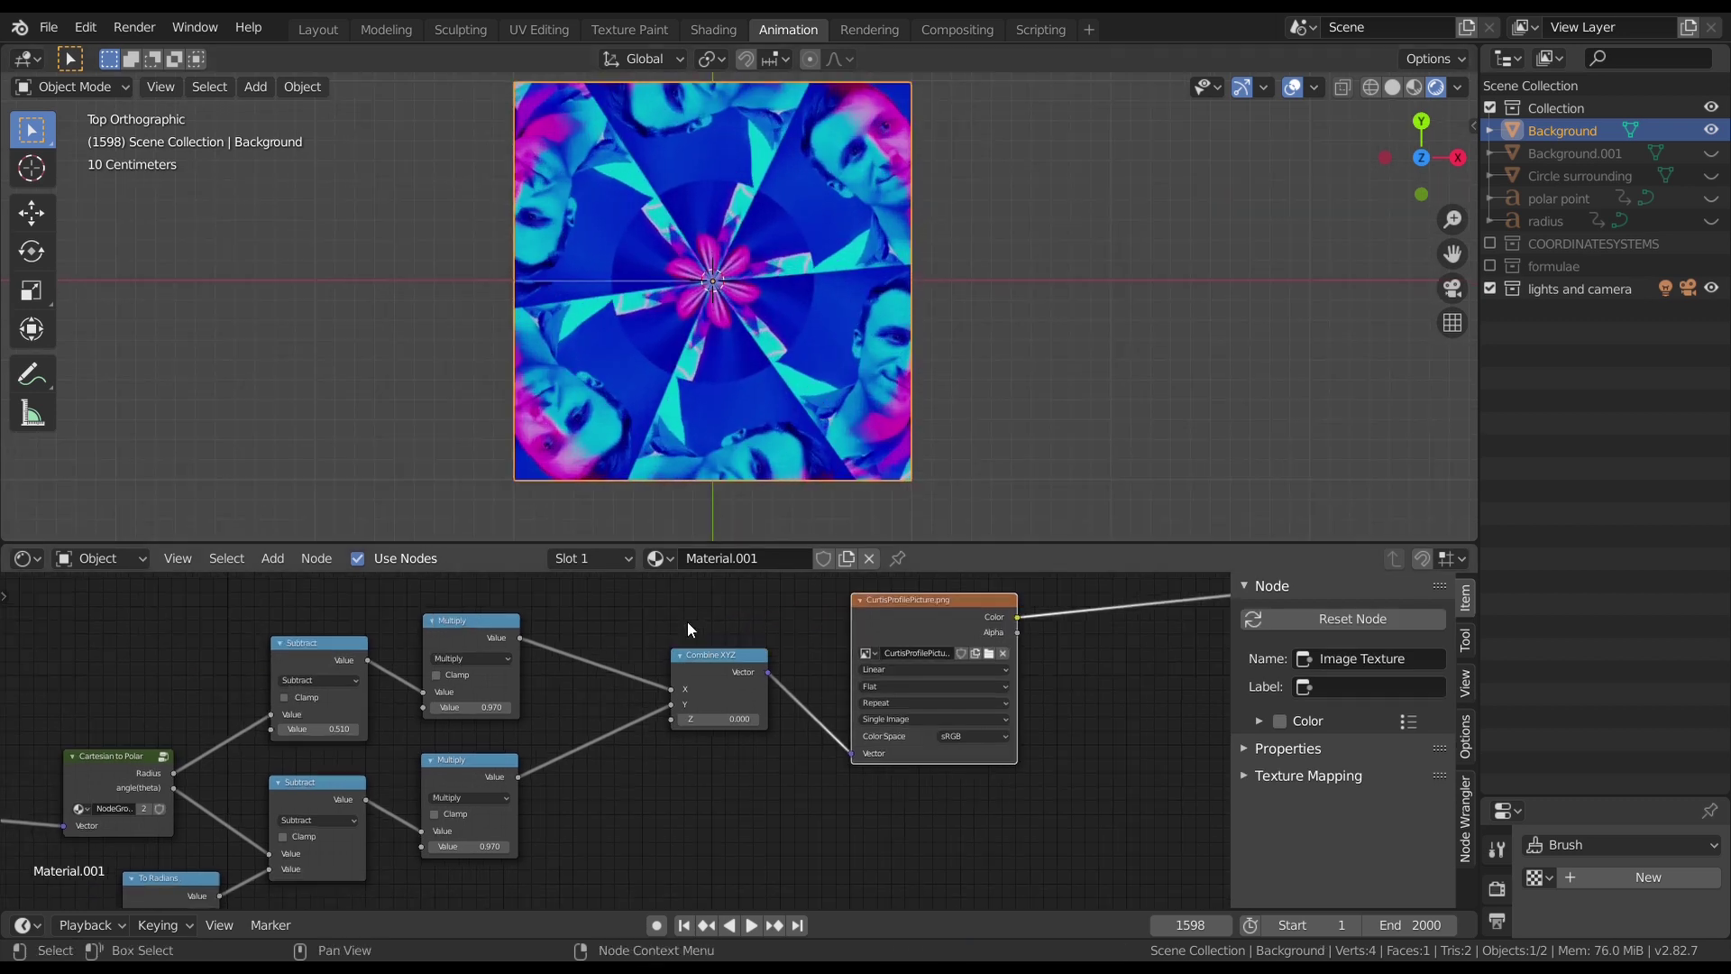
Step: Lower the upper Subtract node's value to -1.810 to shift the picture along the radius
scroll(683, 359, down, 1)
scroll(694, 666, up, 2)
middle_drag(694, 665, 888, 607)
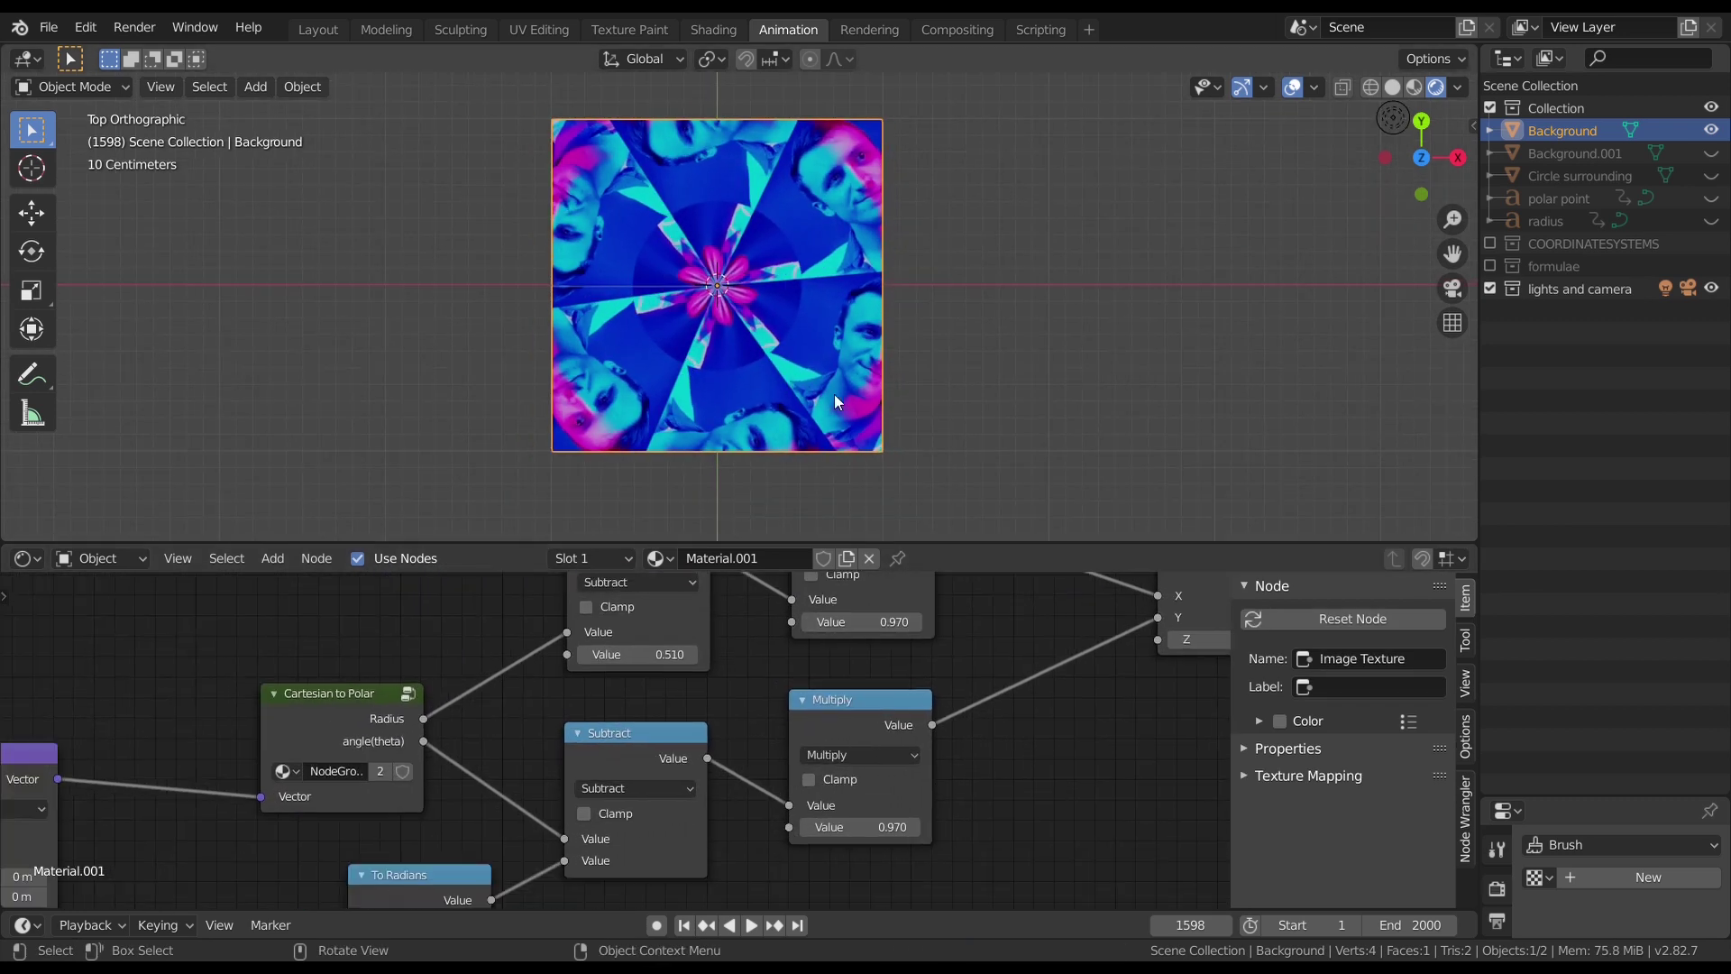
scroll(835, 393, up, 3)
drag(652, 666, 443, 665)
scroll(712, 729, down, 1)
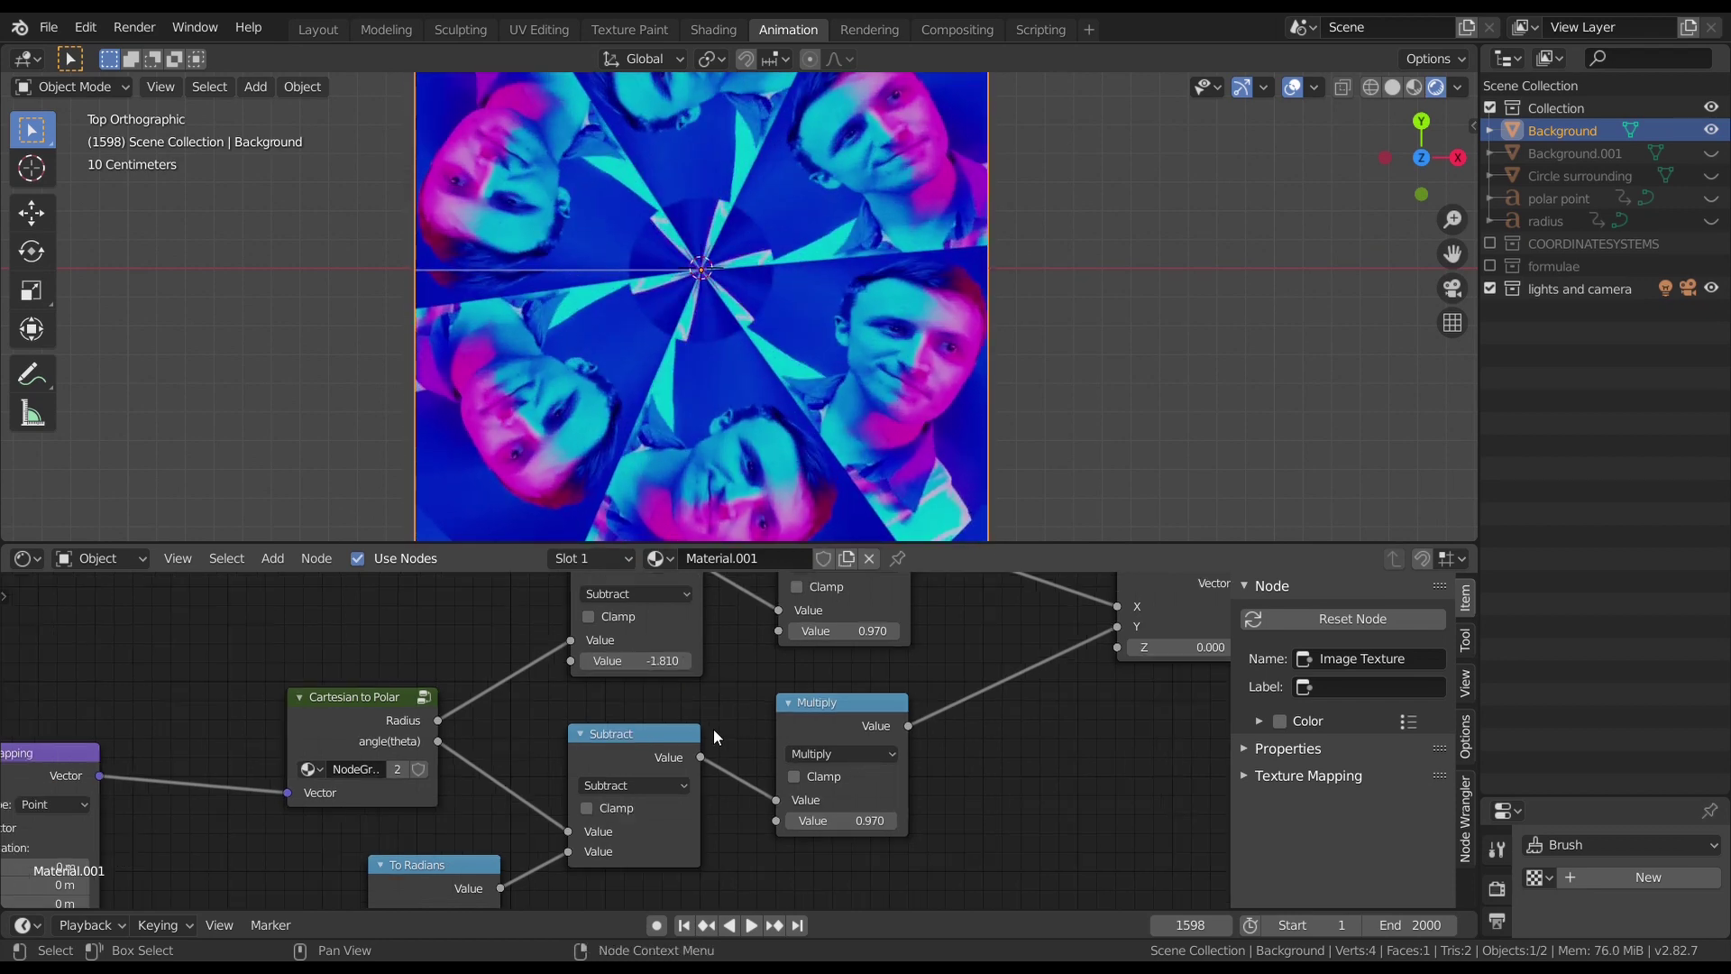
Step: Raise the upper Multiply node's value to about 4.99 to repeat the picture in concentric rings
middle_drag(713, 729, 591, 780)
scroll(507, 826, down, 3)
drag(715, 703, 1078, 703)
scroll(745, 695, down, 1)
scroll(745, 695, down, 2)
middle_drag(744, 695, 421, 719)
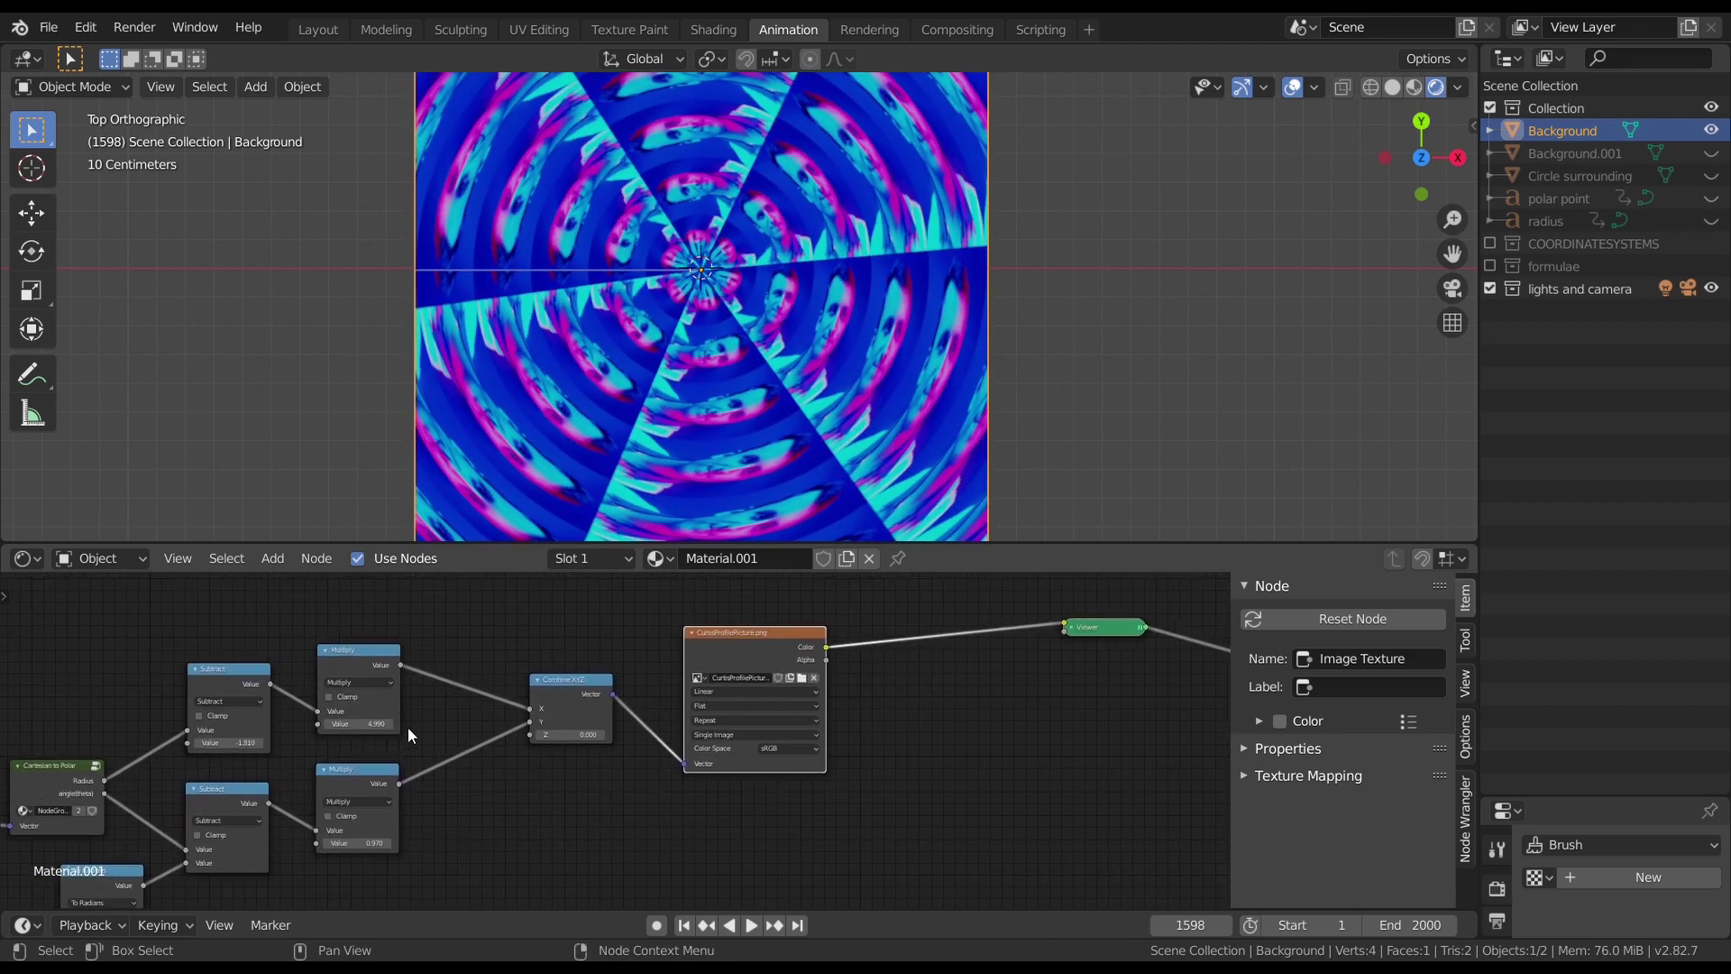
scroll(594, 752, down, 4)
middle_drag(594, 751, 582, 792)
scroll(457, 738, up, 5)
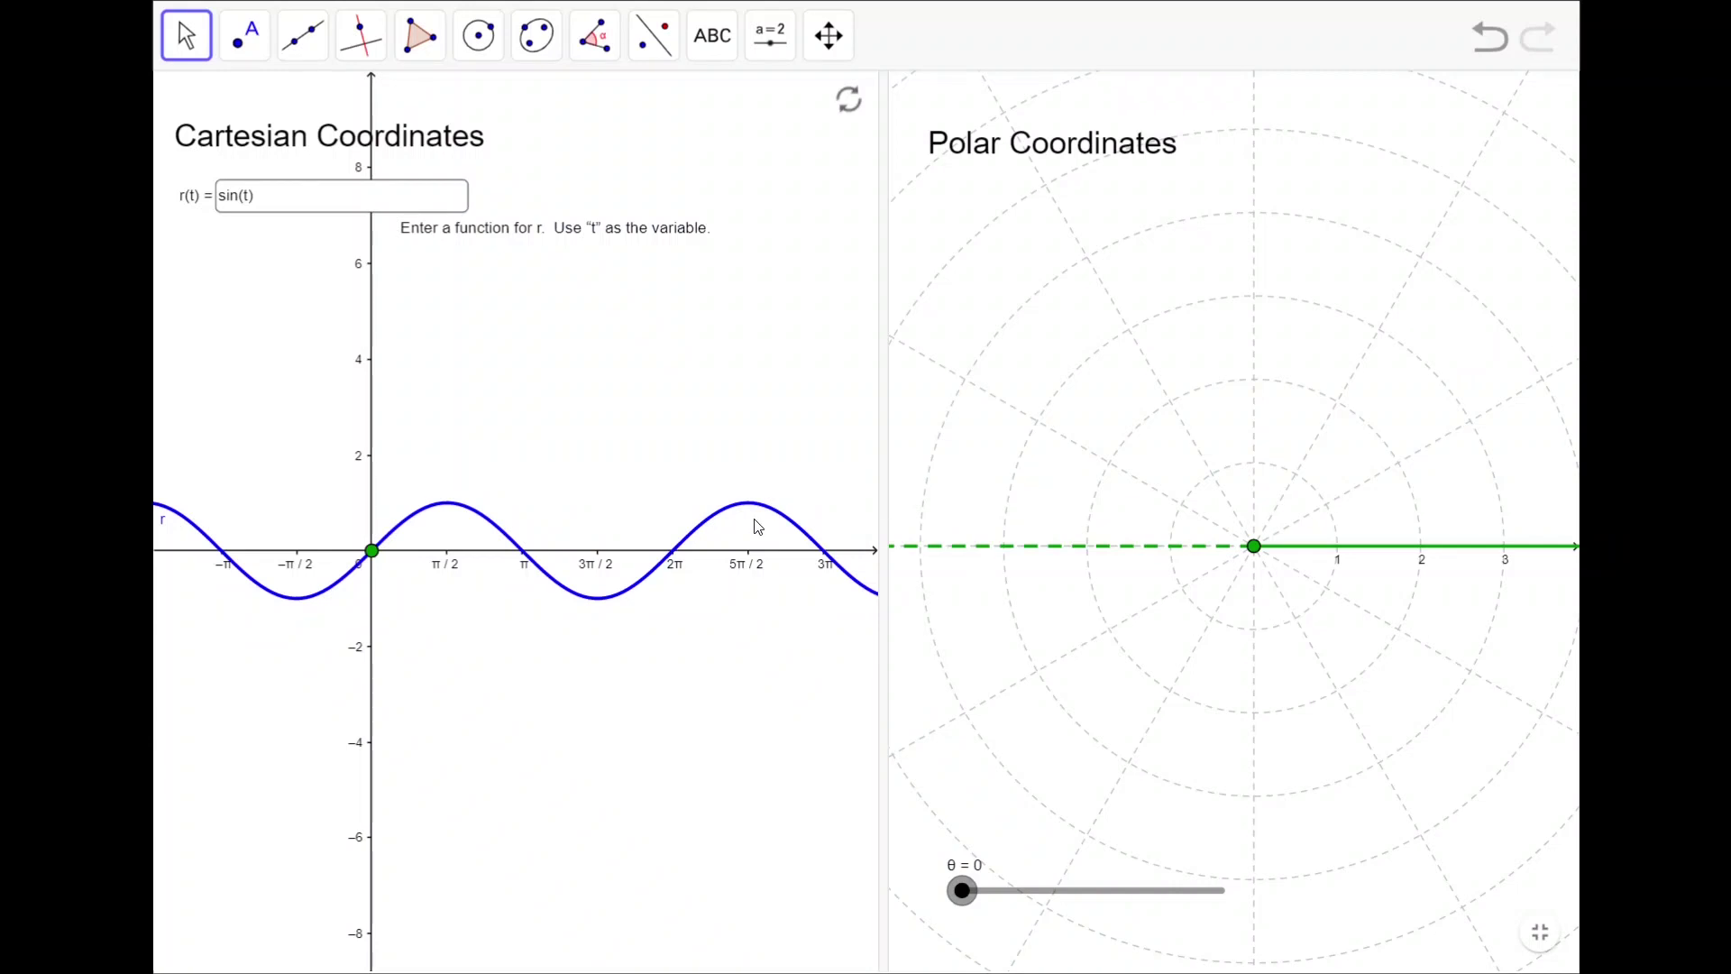
Step: Switch to the GeoGebra Cartesian and polar graph and vary θ to trace r(t) = sin(t)
scroll(757, 526, down, 1)
scroll(755, 526, up, 1)
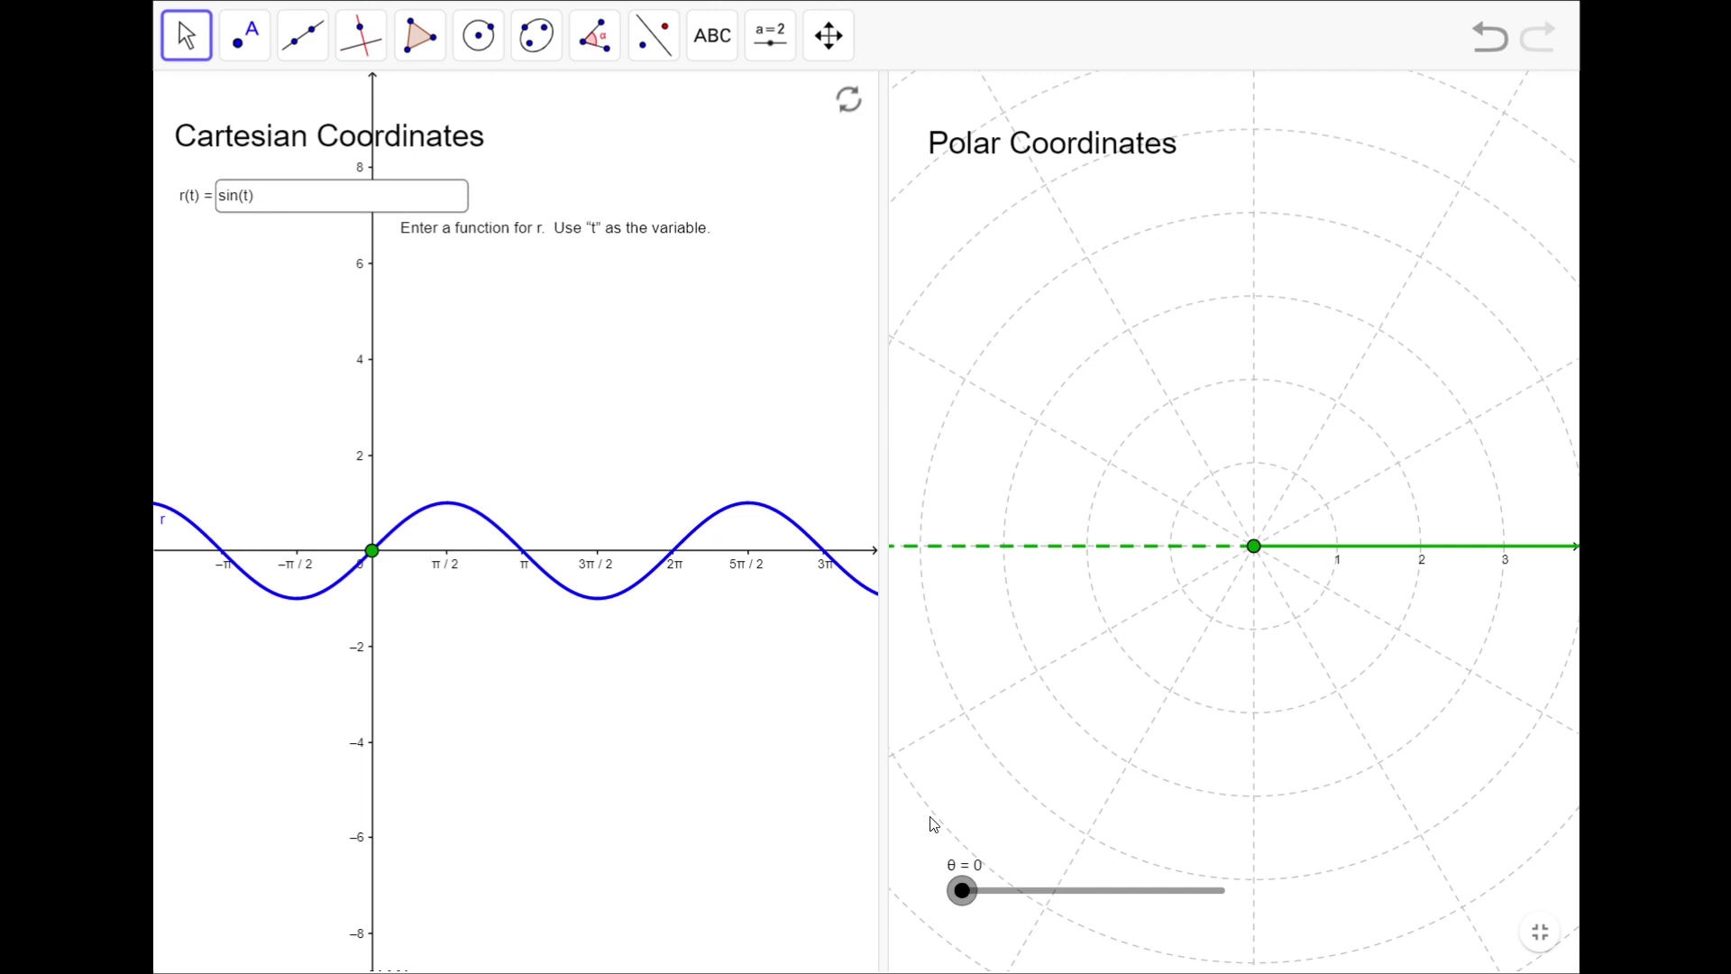
mouse_move(961, 893)
mouse_down()
mouse_move(1290, 894)
mouse_move(941, 888)
mouse_up()
Step: Change the function to r(t) = 2sin(t) and vary θ to trace its polar curve
click(227, 211)
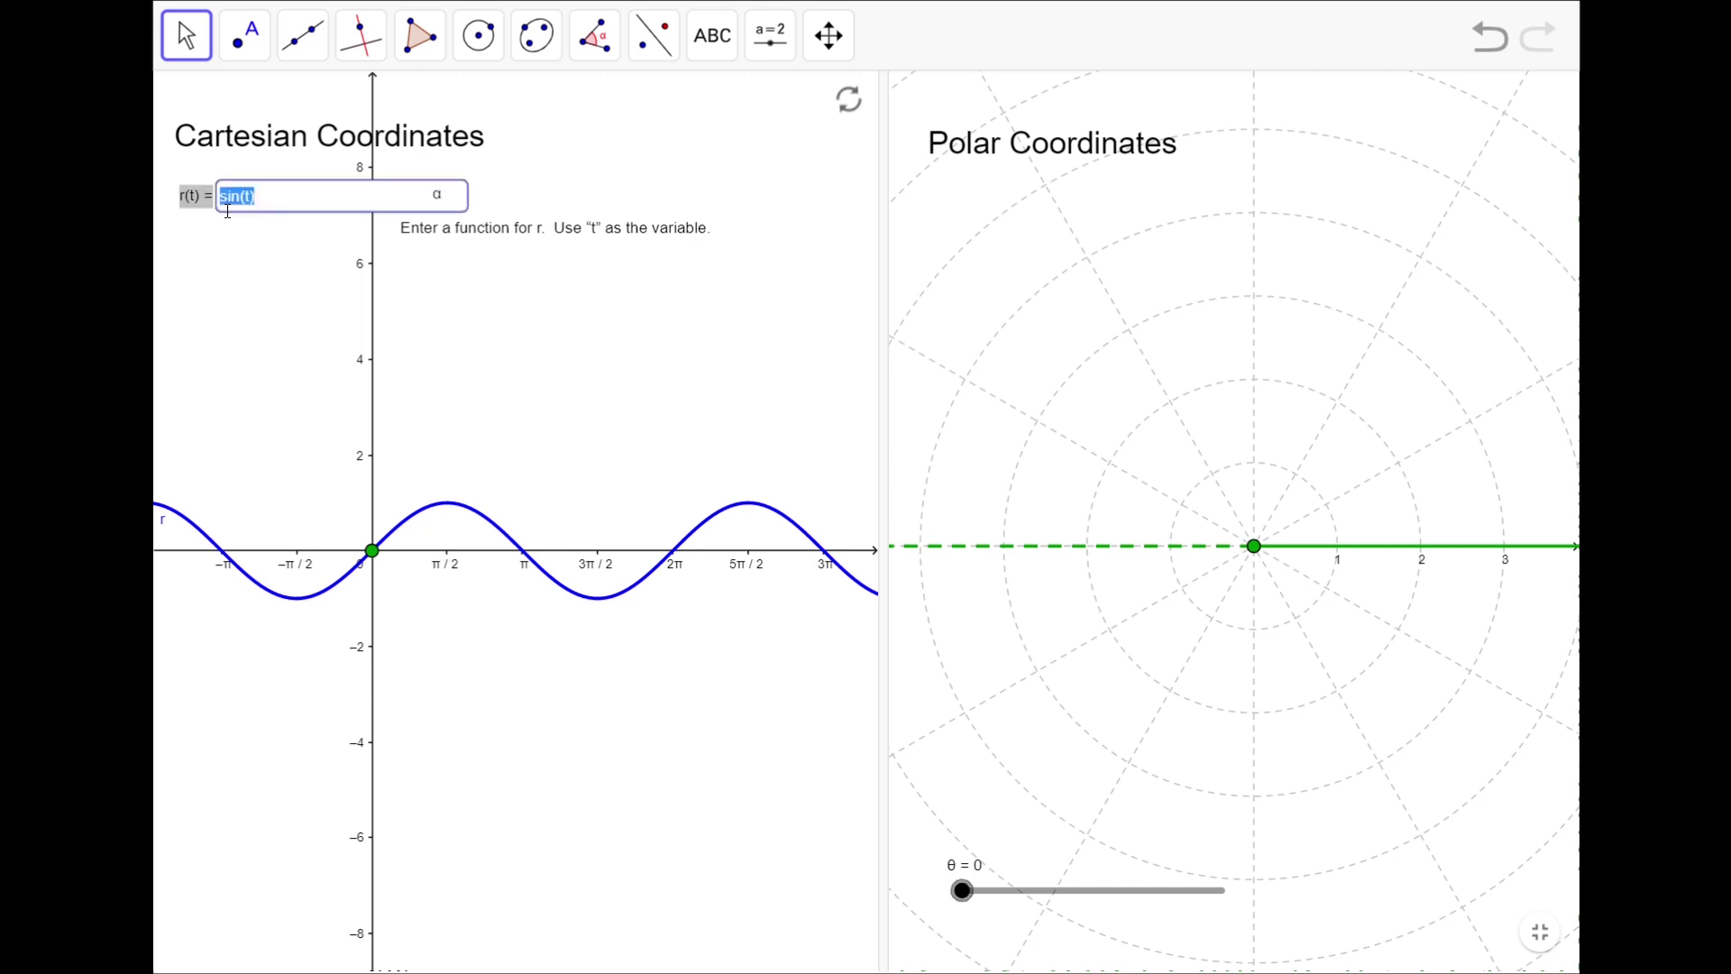
key(Home)
text(2)
key(Return)
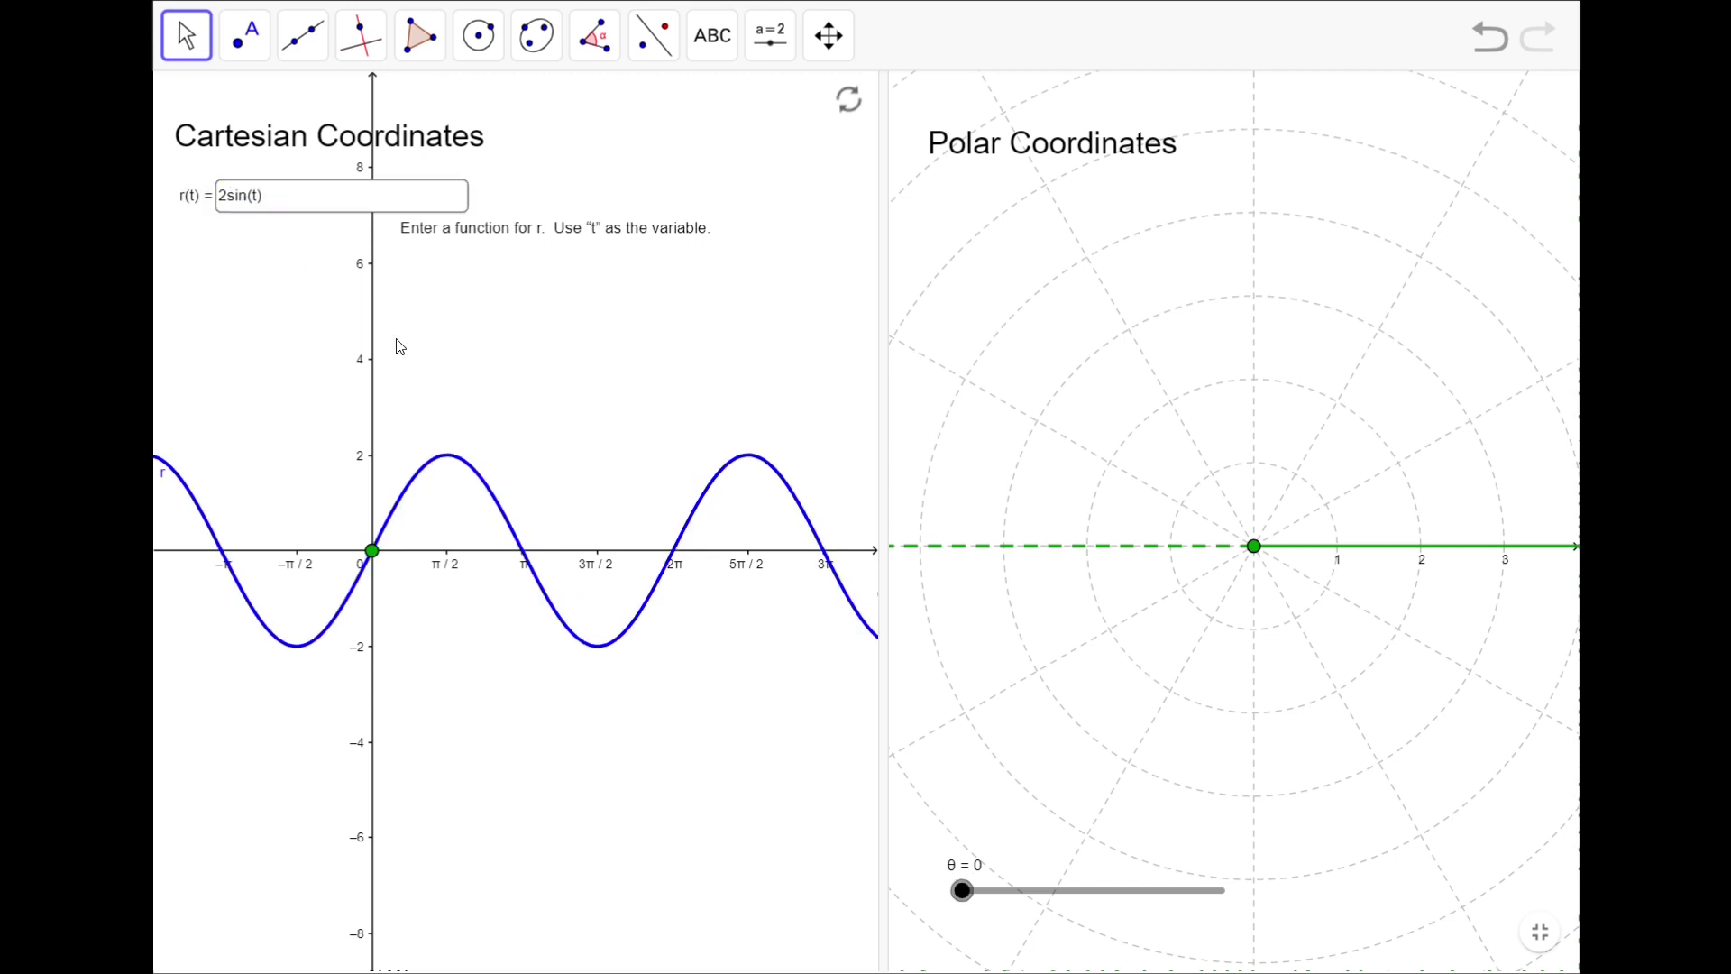
mouse_move(962, 891)
mouse_down()
mouse_move(1281, 886)
mouse_move(1074, 889)
mouse_move(958, 810)
mouse_up()
mouse_move(962, 891)
mouse_down()
mouse_move(1070, 908)
mouse_move(803, 822)
mouse_up()
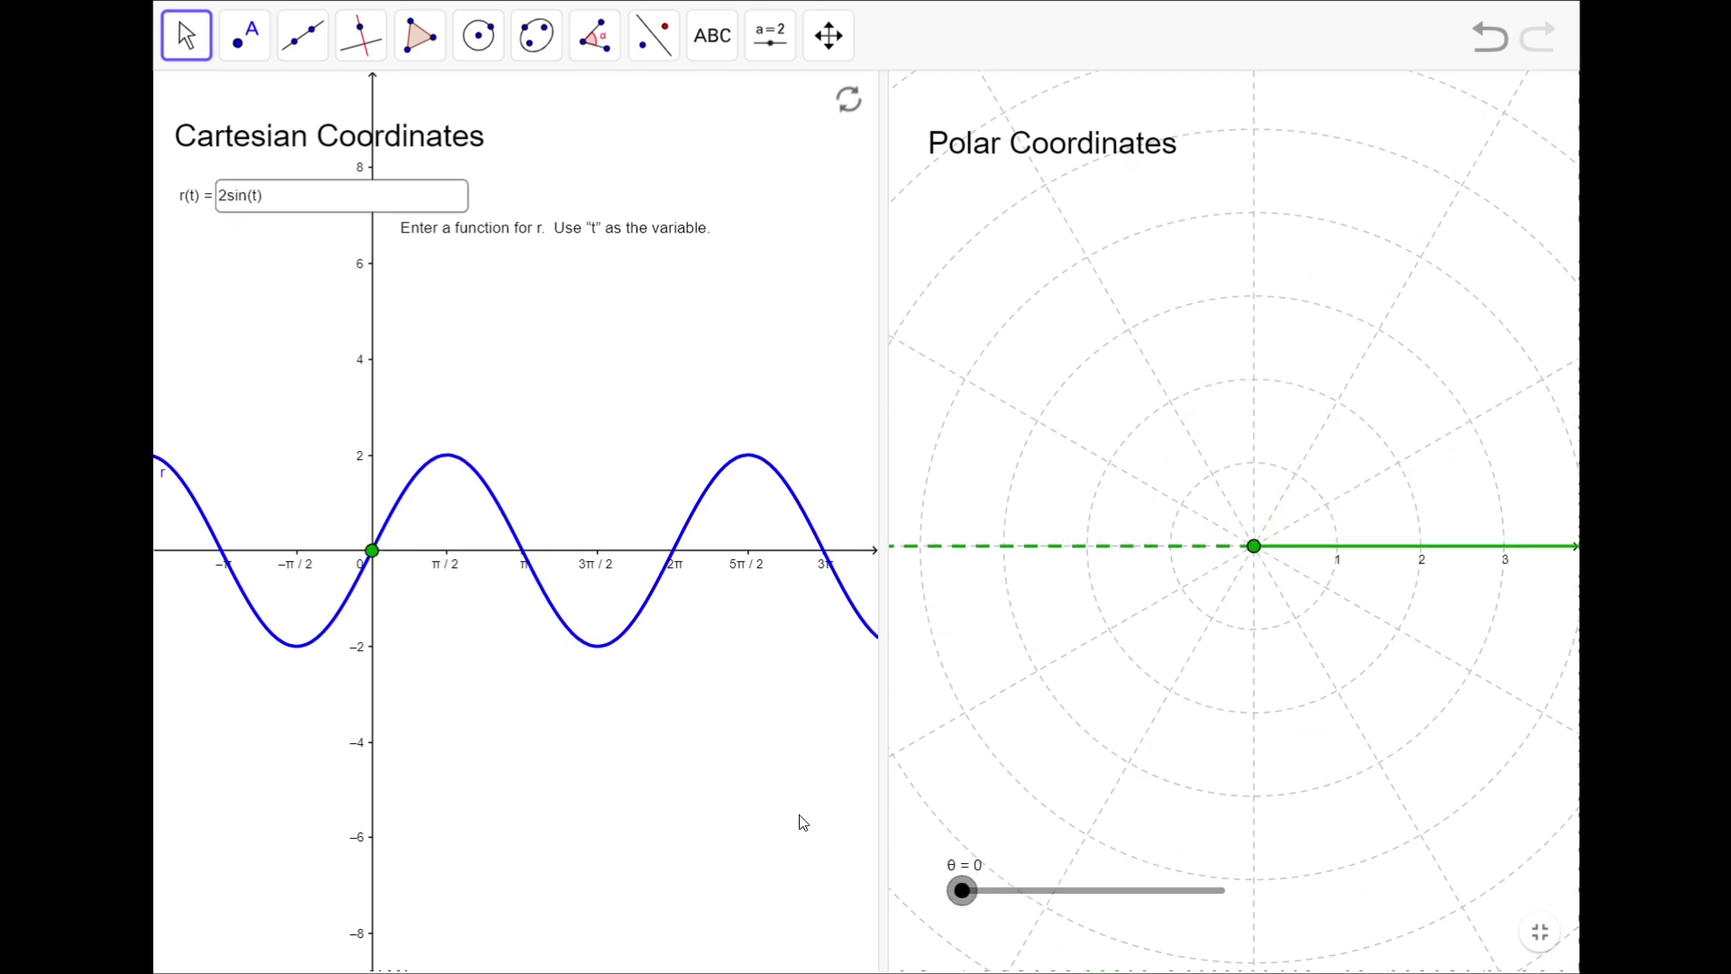
Step: Change the function to r(t) = 2sin(2t) and sweep θ upward to trace its polar curve
click(262, 209)
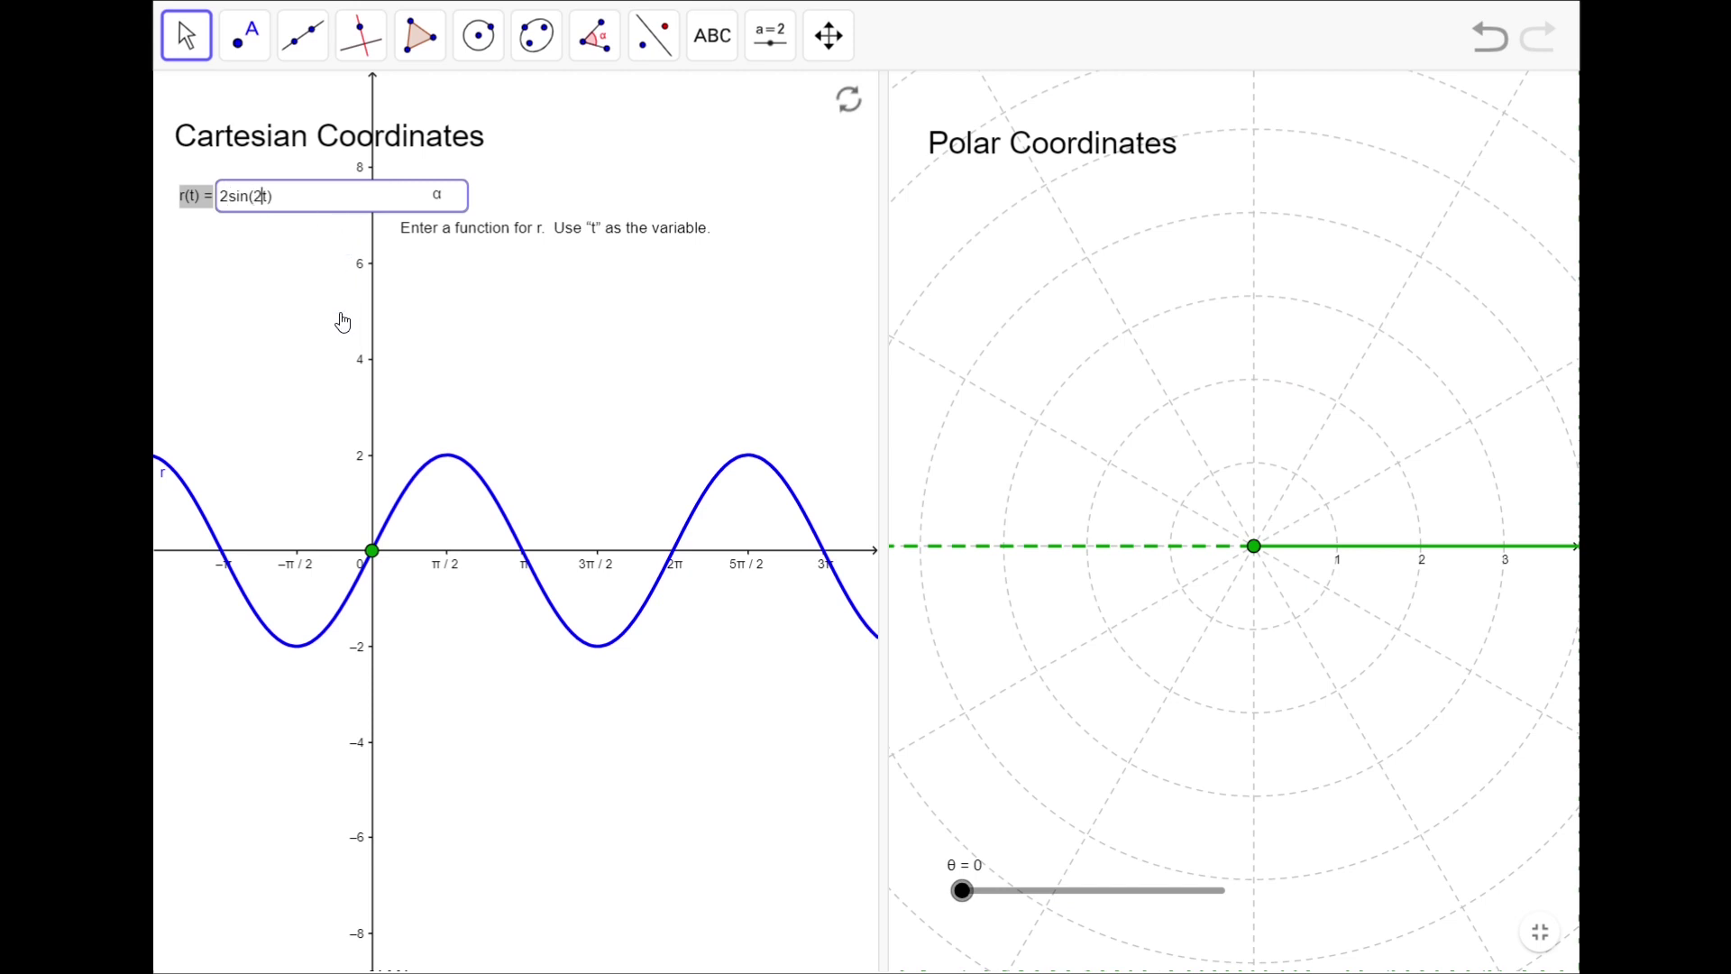
key(Return)
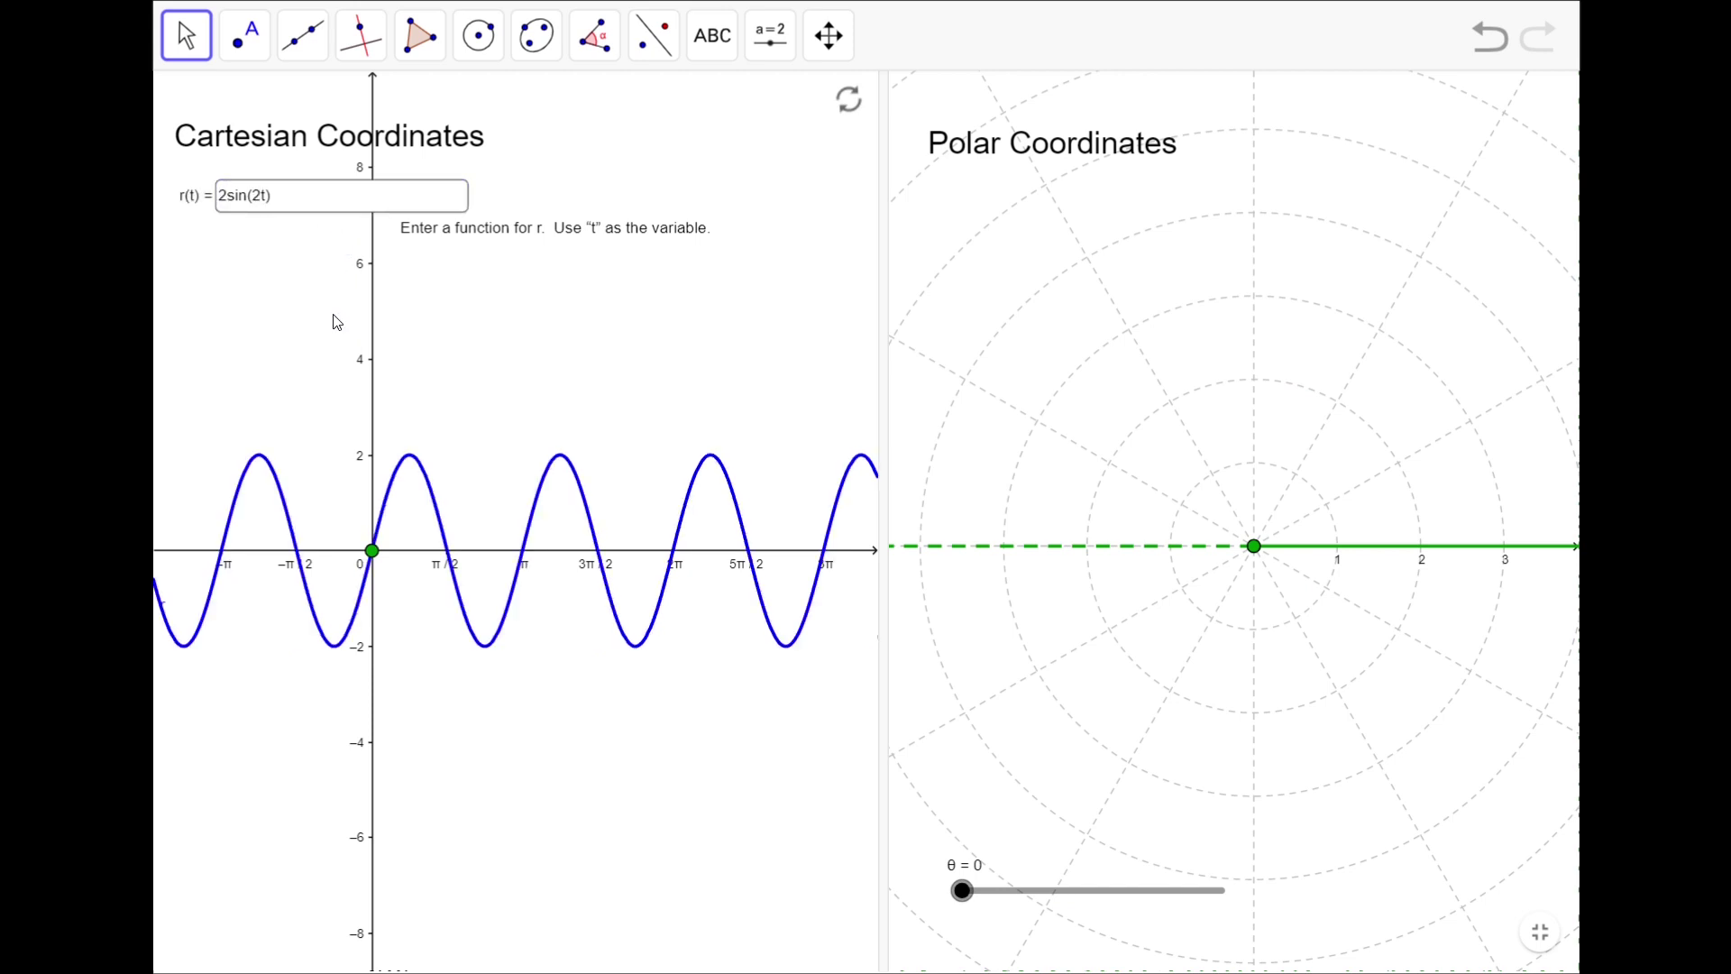
drag(965, 890, 1278, 918)
mouse_move(1141, 919)
mouse_down()
mouse_move(982, 901)
mouse_move(1188, 915)
mouse_move(932, 912)
mouse_move(1302, 946)
mouse_up()
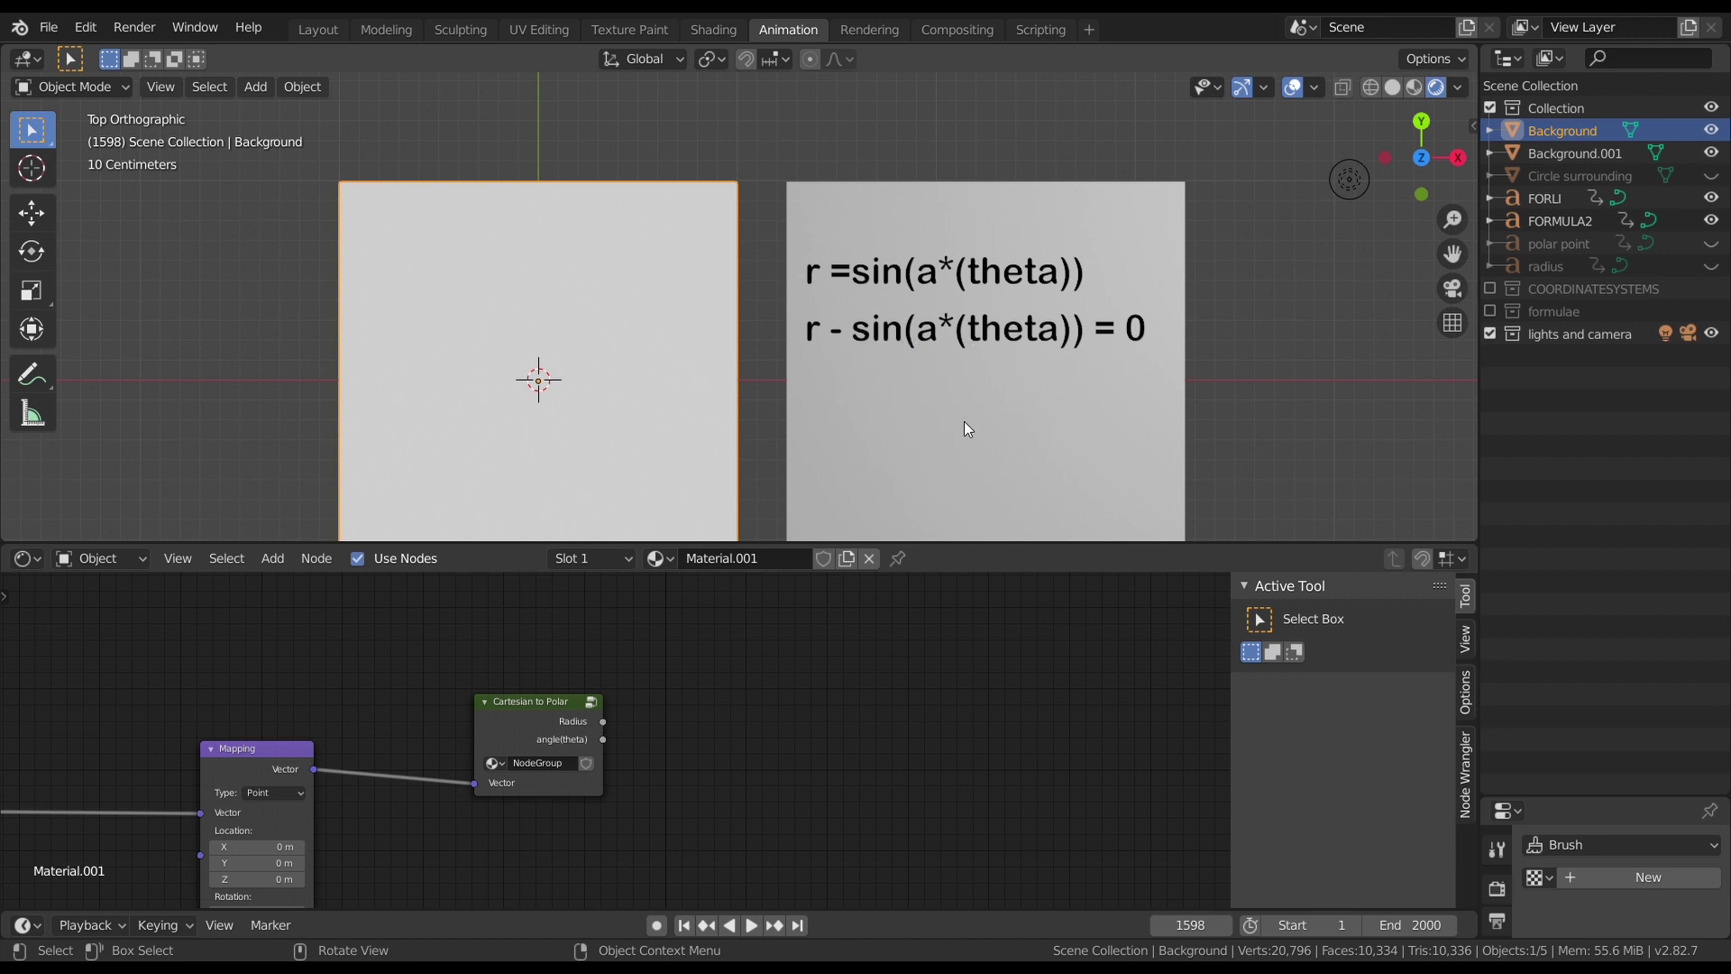
Step: Switch back to Blender, add a Math node beside the Cartesian to Polar group and set it to Multiply
key(q)
click(741, 684)
click(717, 678)
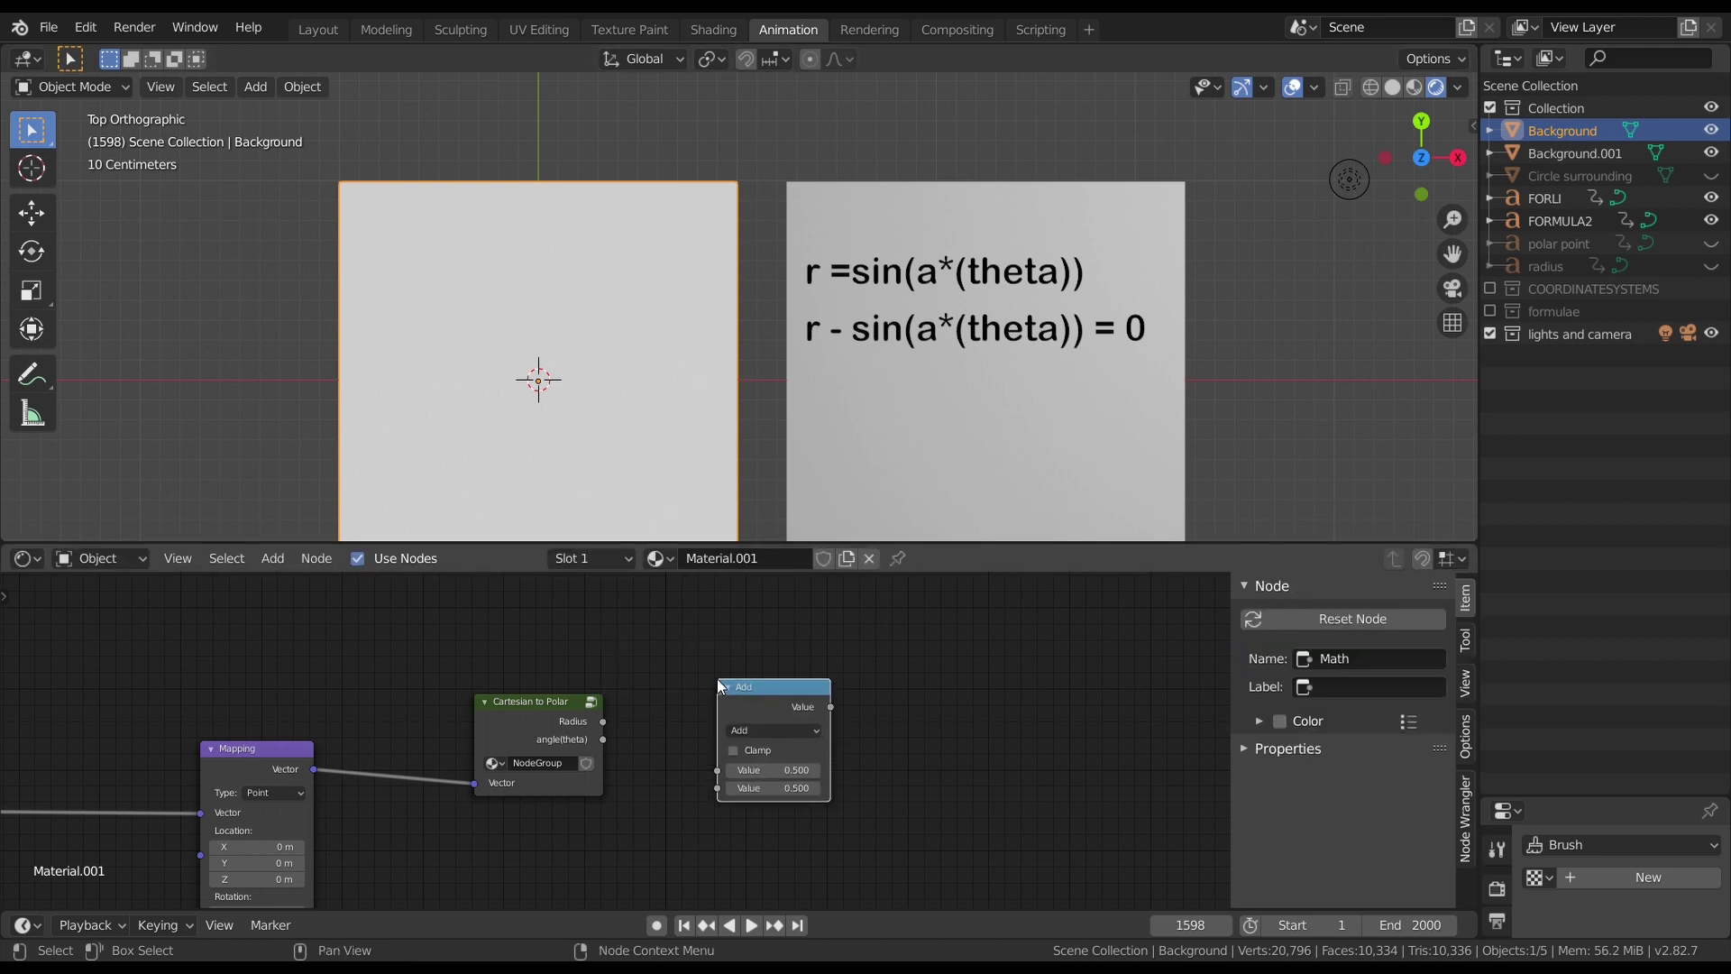
click(757, 729)
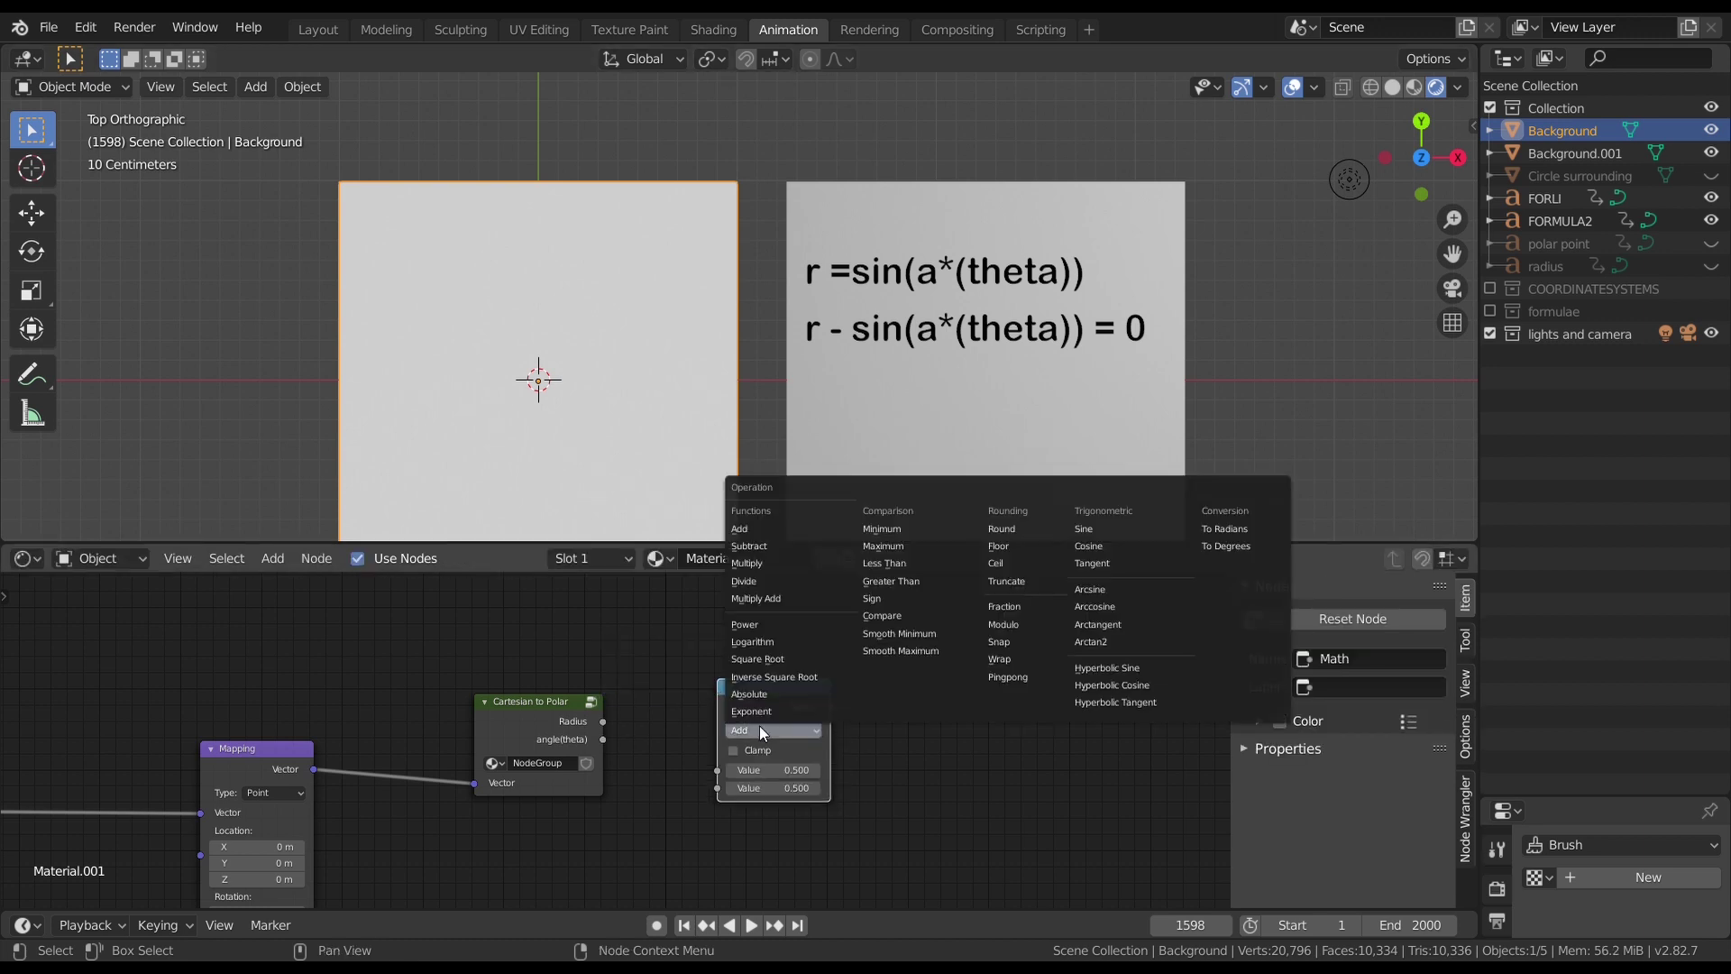
click(754, 561)
Step: Add a Value node above the Cartesian to Polar group and label it "no of petals"
key(shift+a)
click(613, 641)
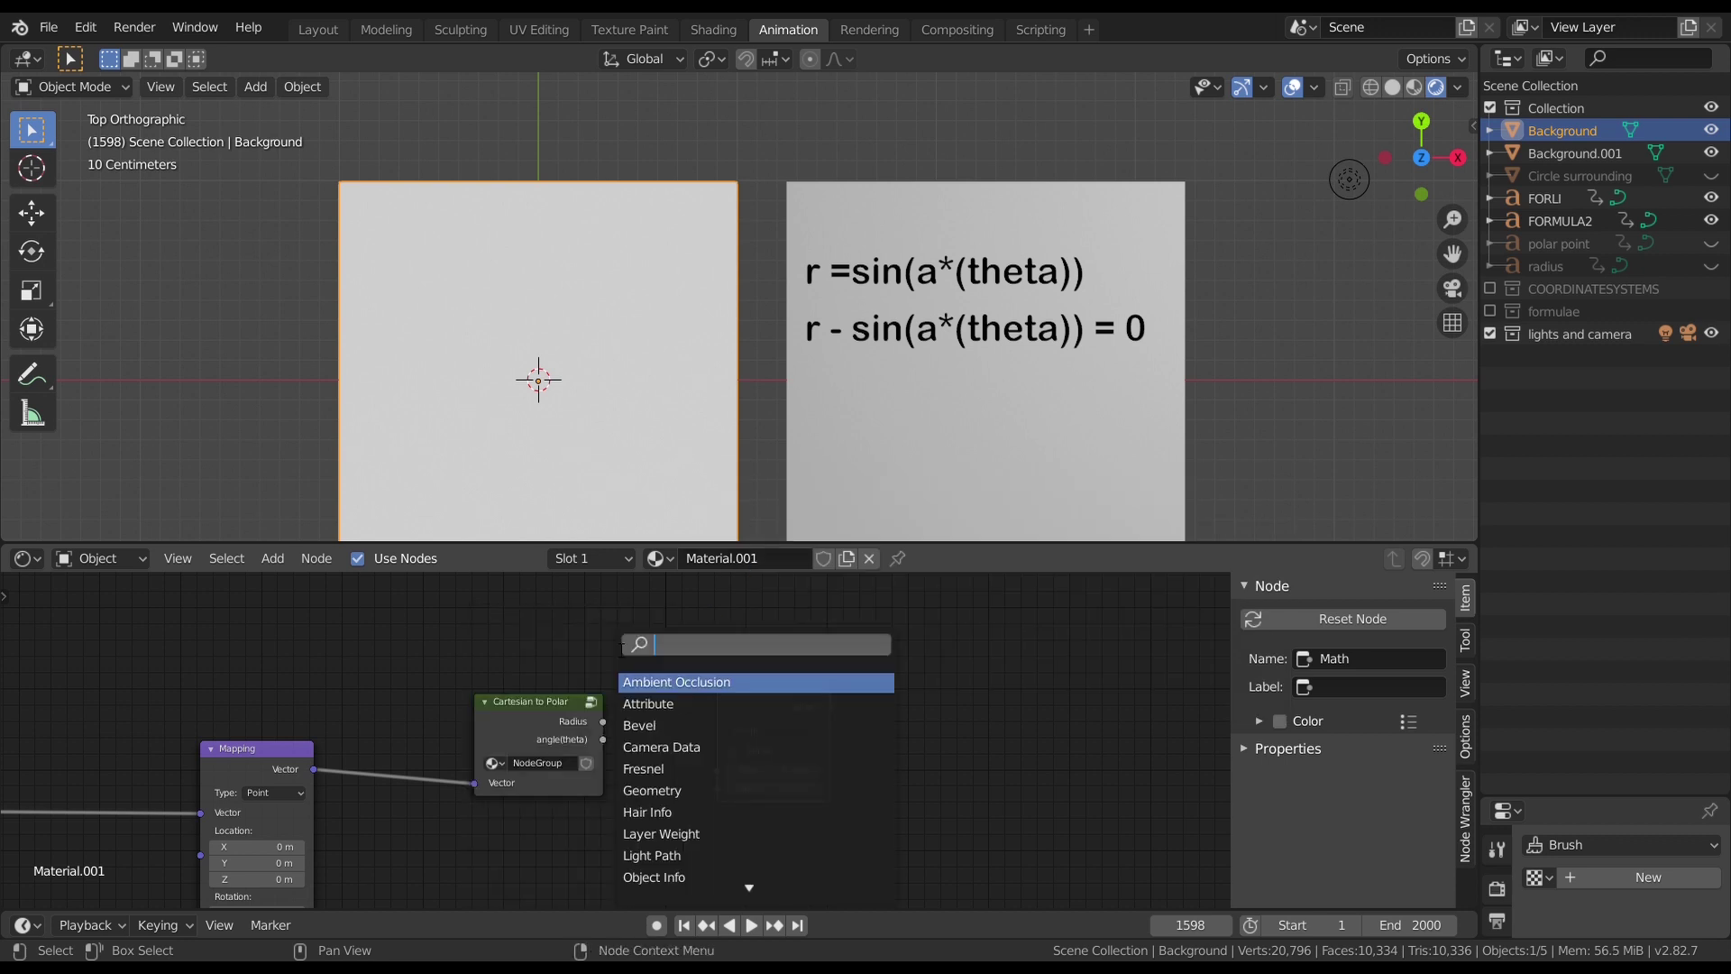
text(v)
key(Down)
key(Down)
key(Return)
click(505, 606)
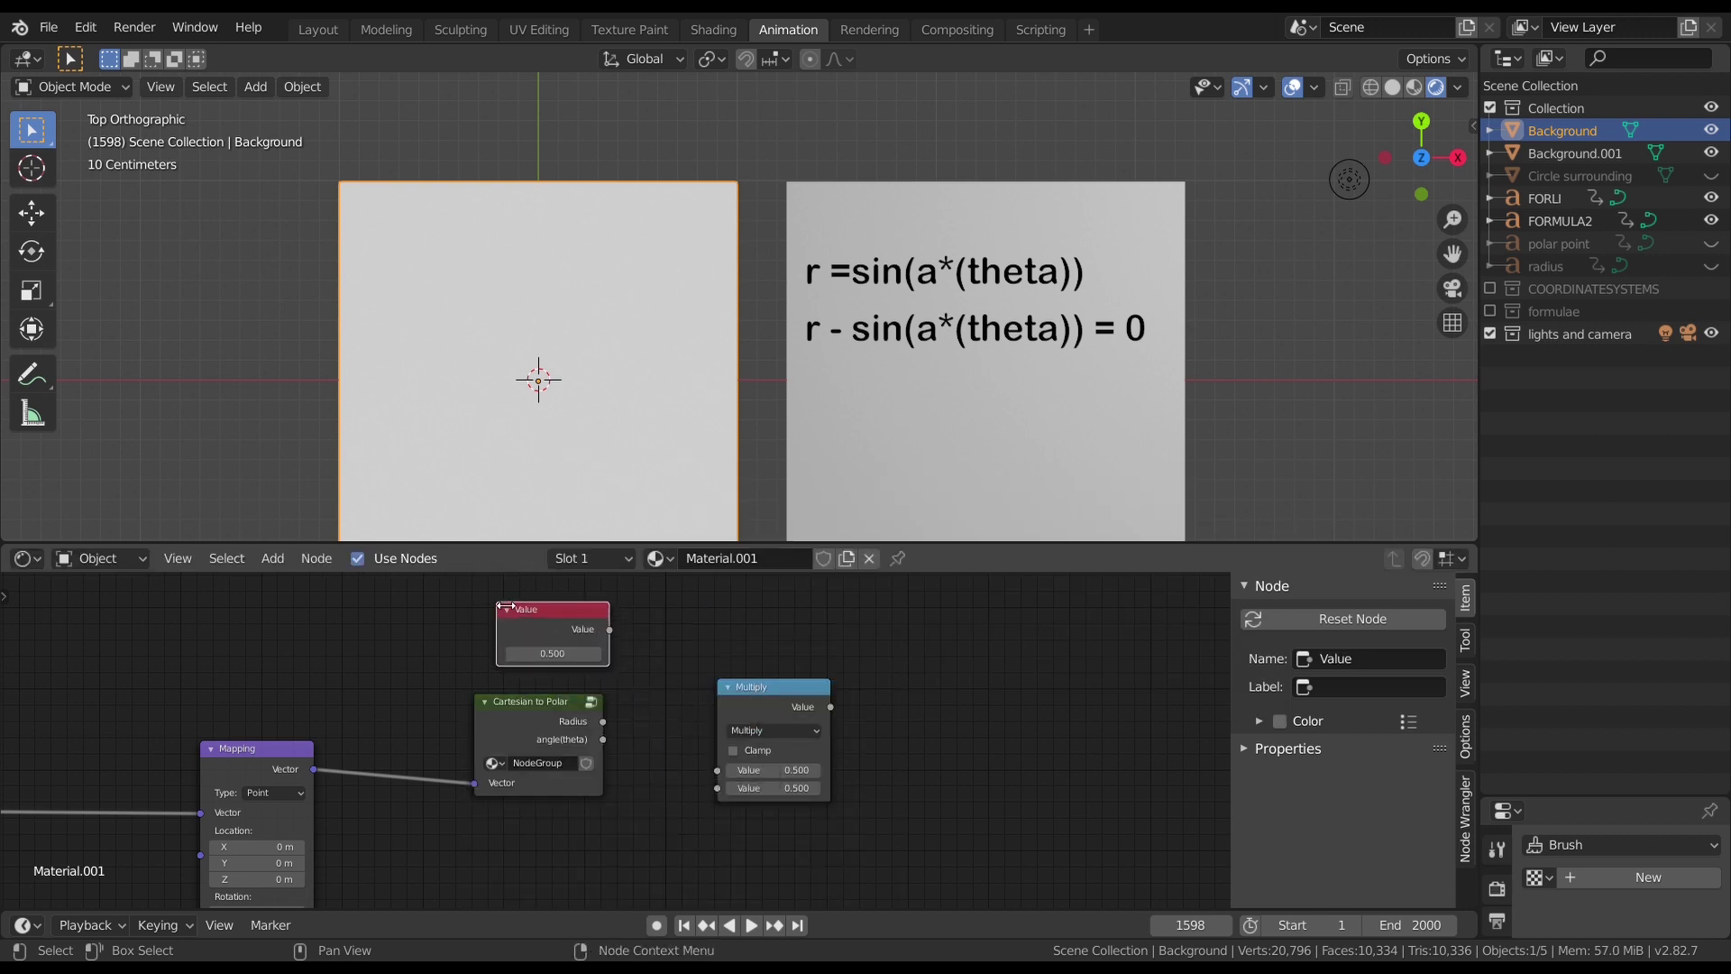
key(F2)
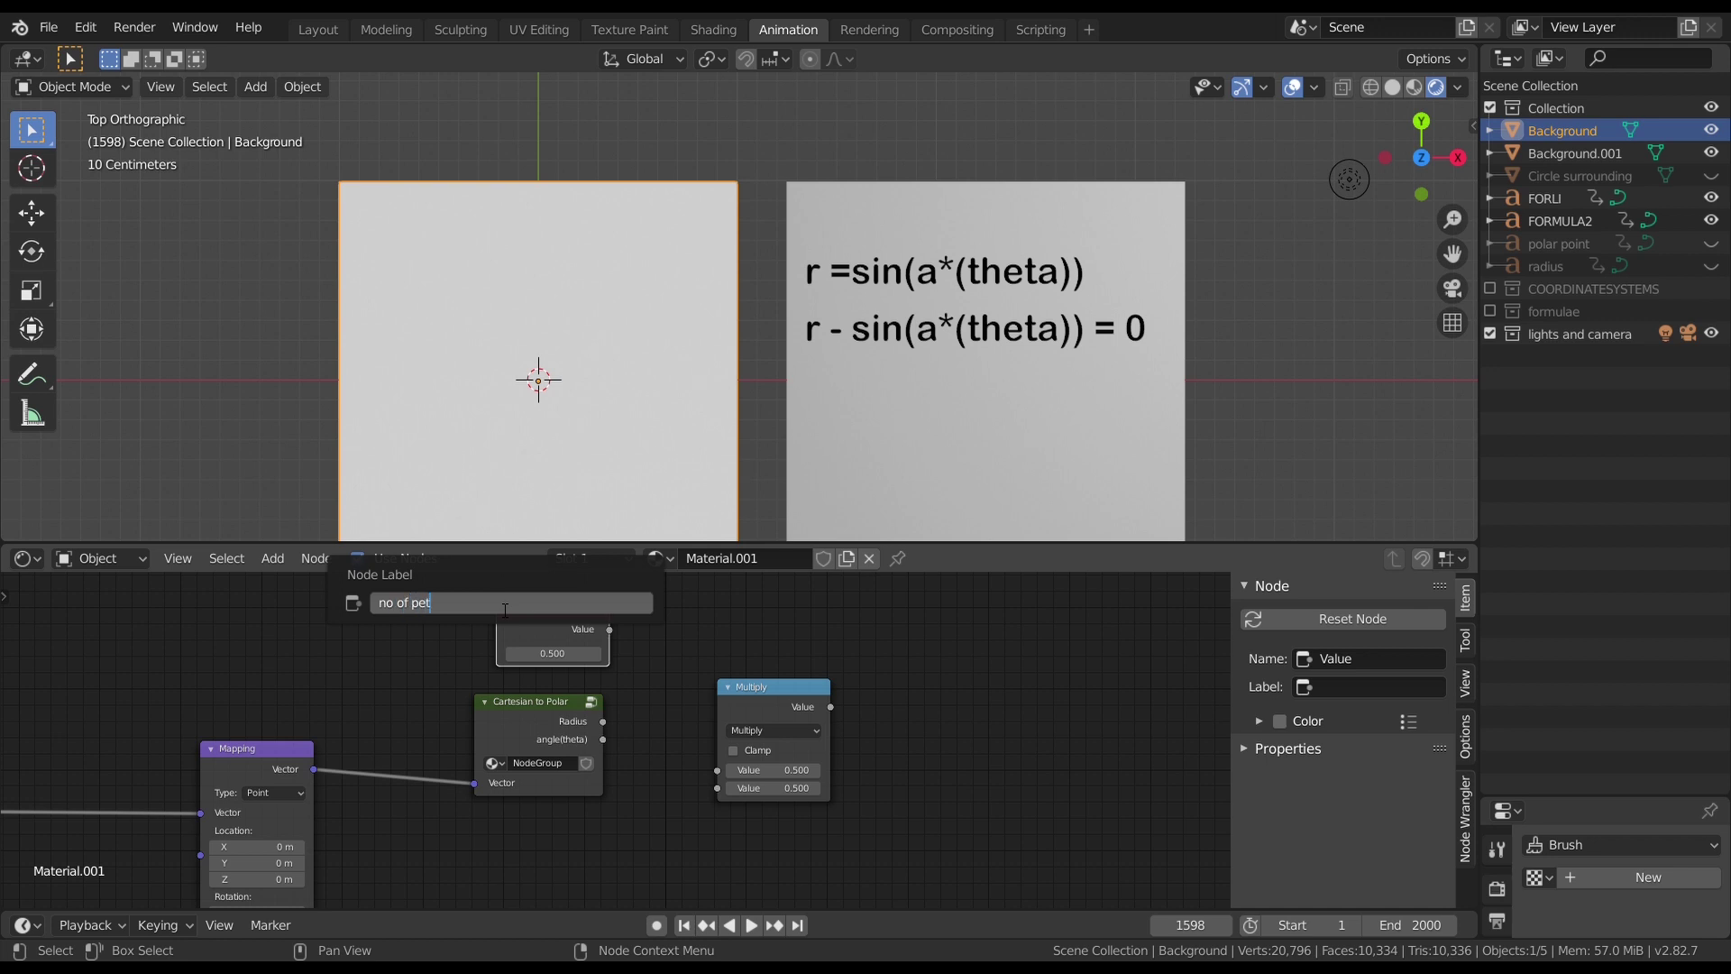
text(no of petals)
key(Return)
scroll(743, 657, up, 4)
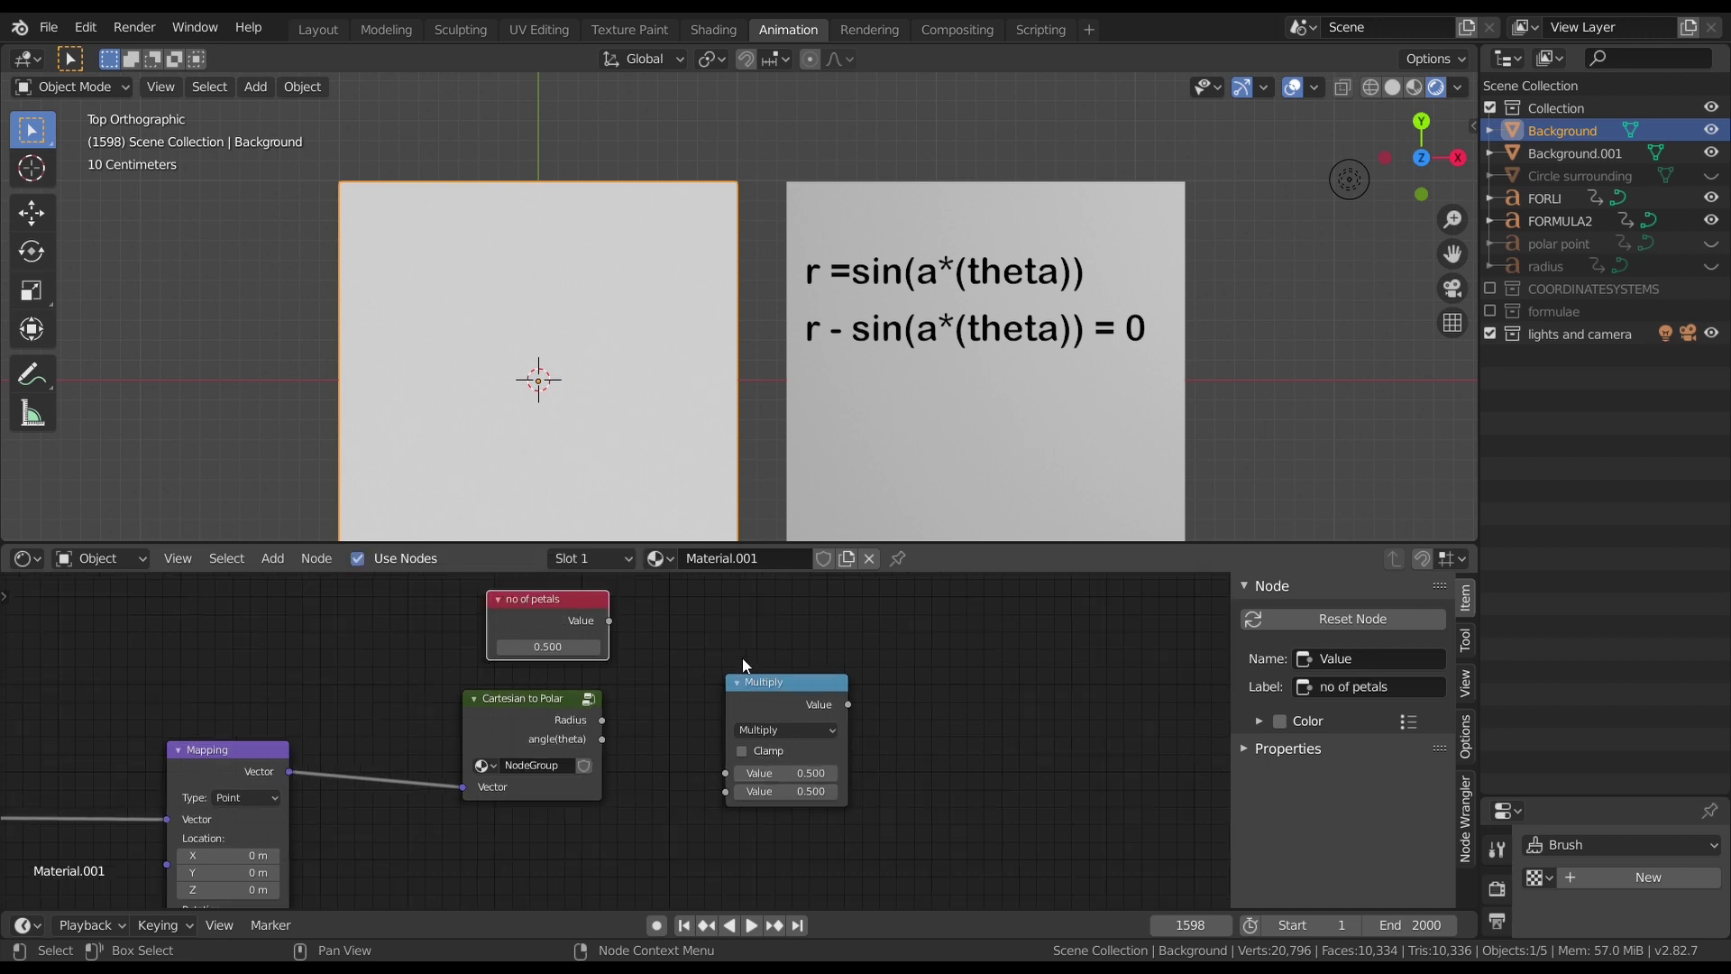
Step: Move the Multiply node up slightly and connect the no of petals value to its first input
scroll(593, 409, down, 2)
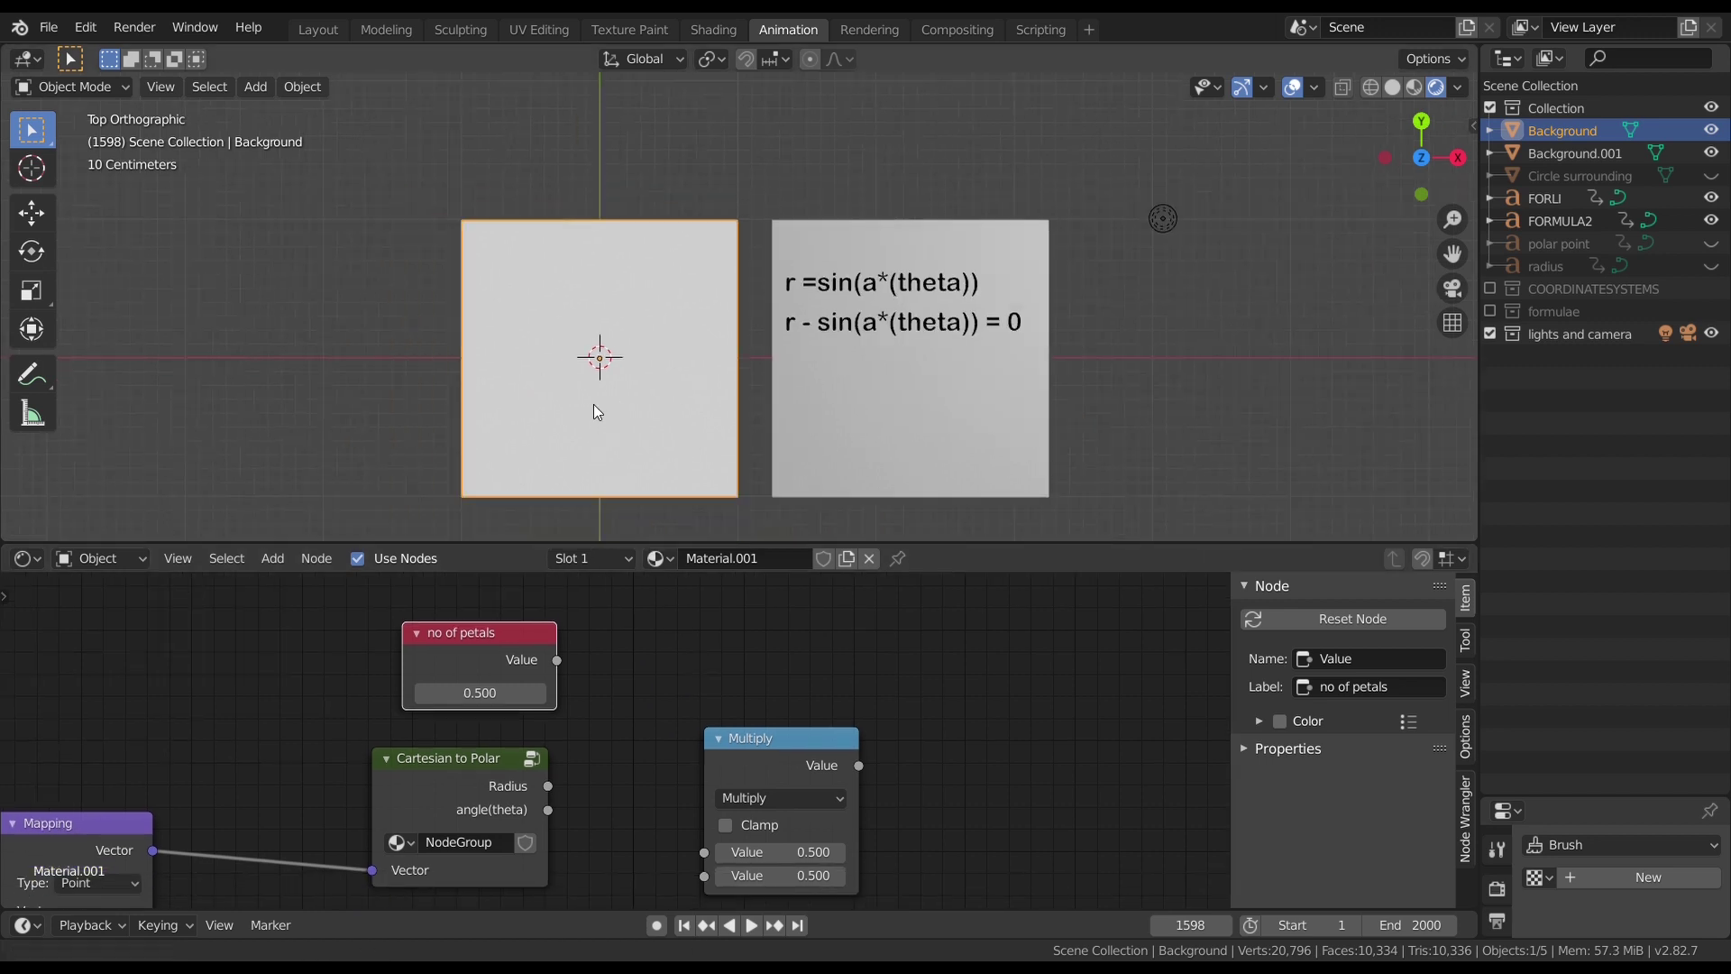
shift+middle_drag(593, 404, 597, 352)
scroll(597, 352, up, 2)
scroll(761, 744, up, 2)
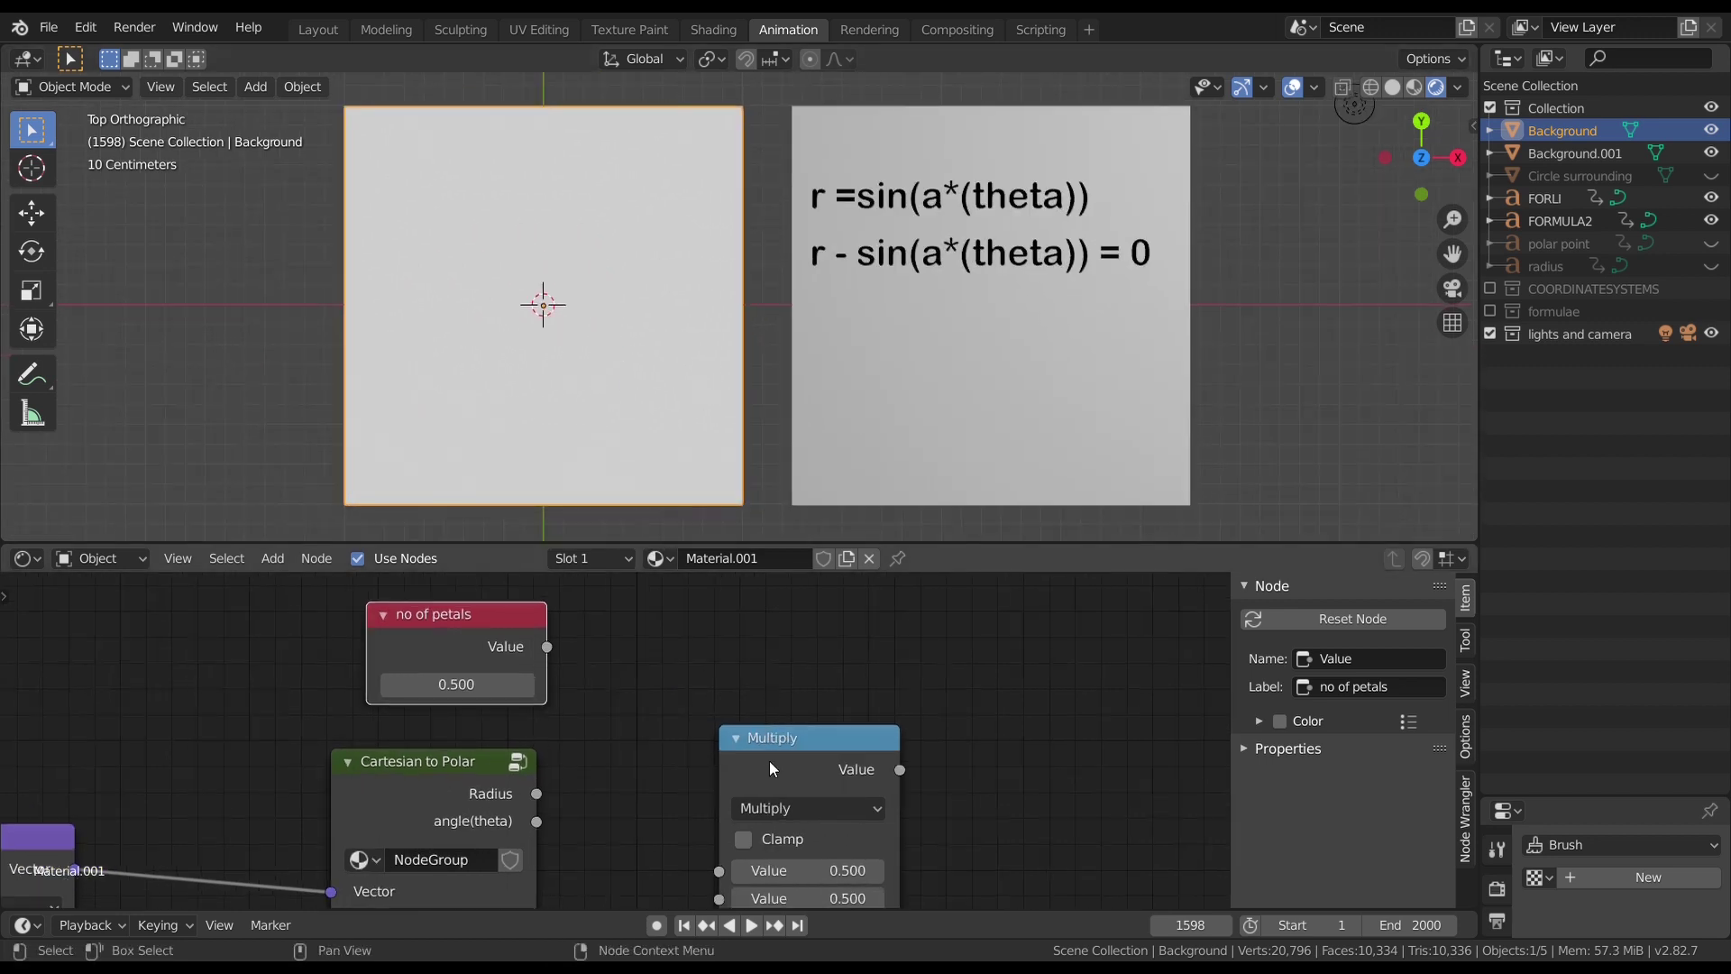
drag(774, 763, 754, 699)
scroll(861, 685, down, 1)
scroll(884, 671, up, 3)
scroll(886, 678, down, 1)
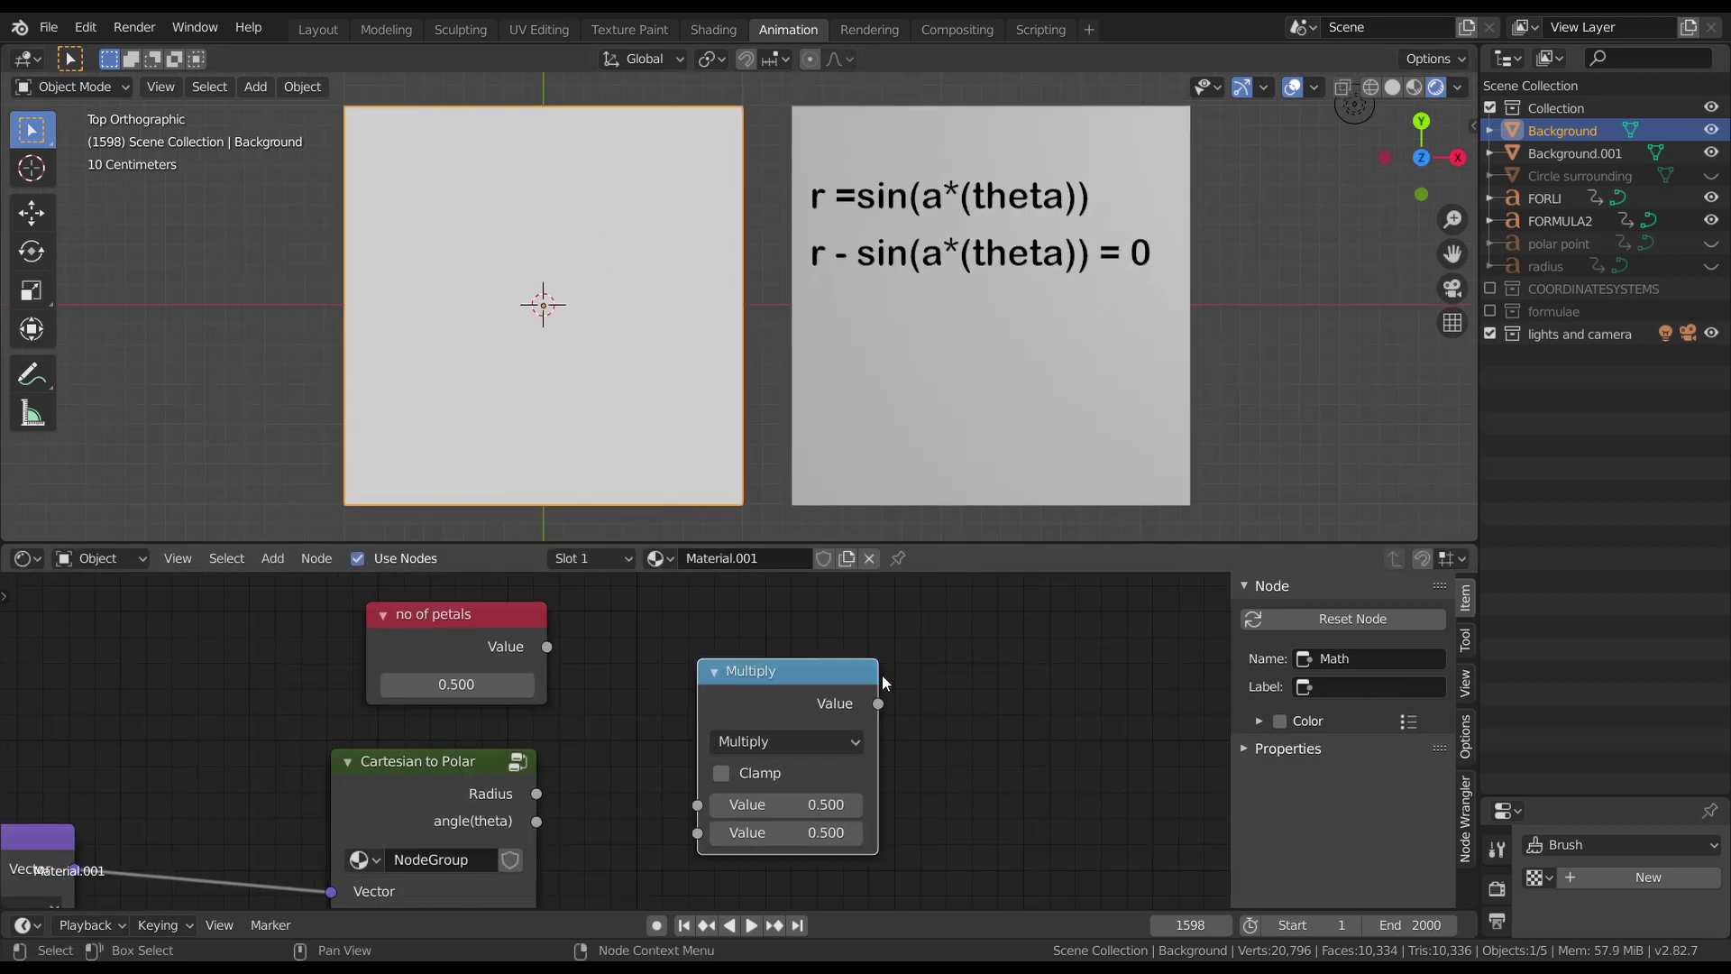
drag(547, 647, 698, 804)
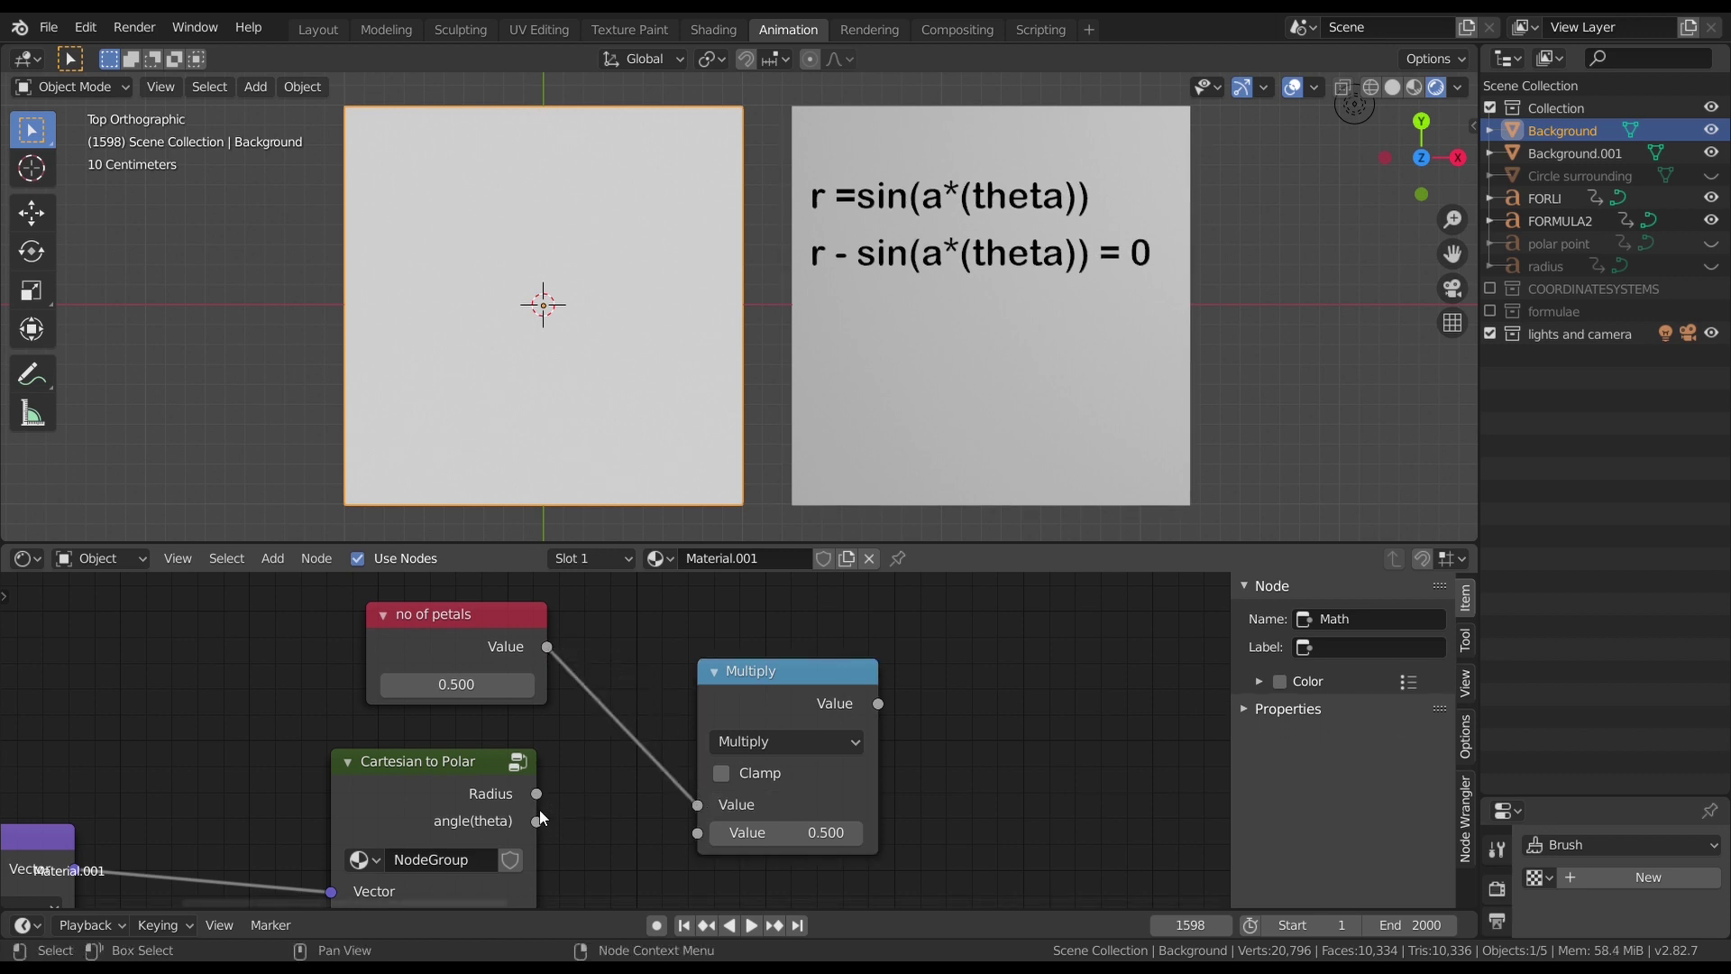
Step: Connect the angle(theta) output of the Cartesian to Polar group to the Multiply node's second input
drag(538, 820, 698, 832)
scroll(799, 783, down, 2)
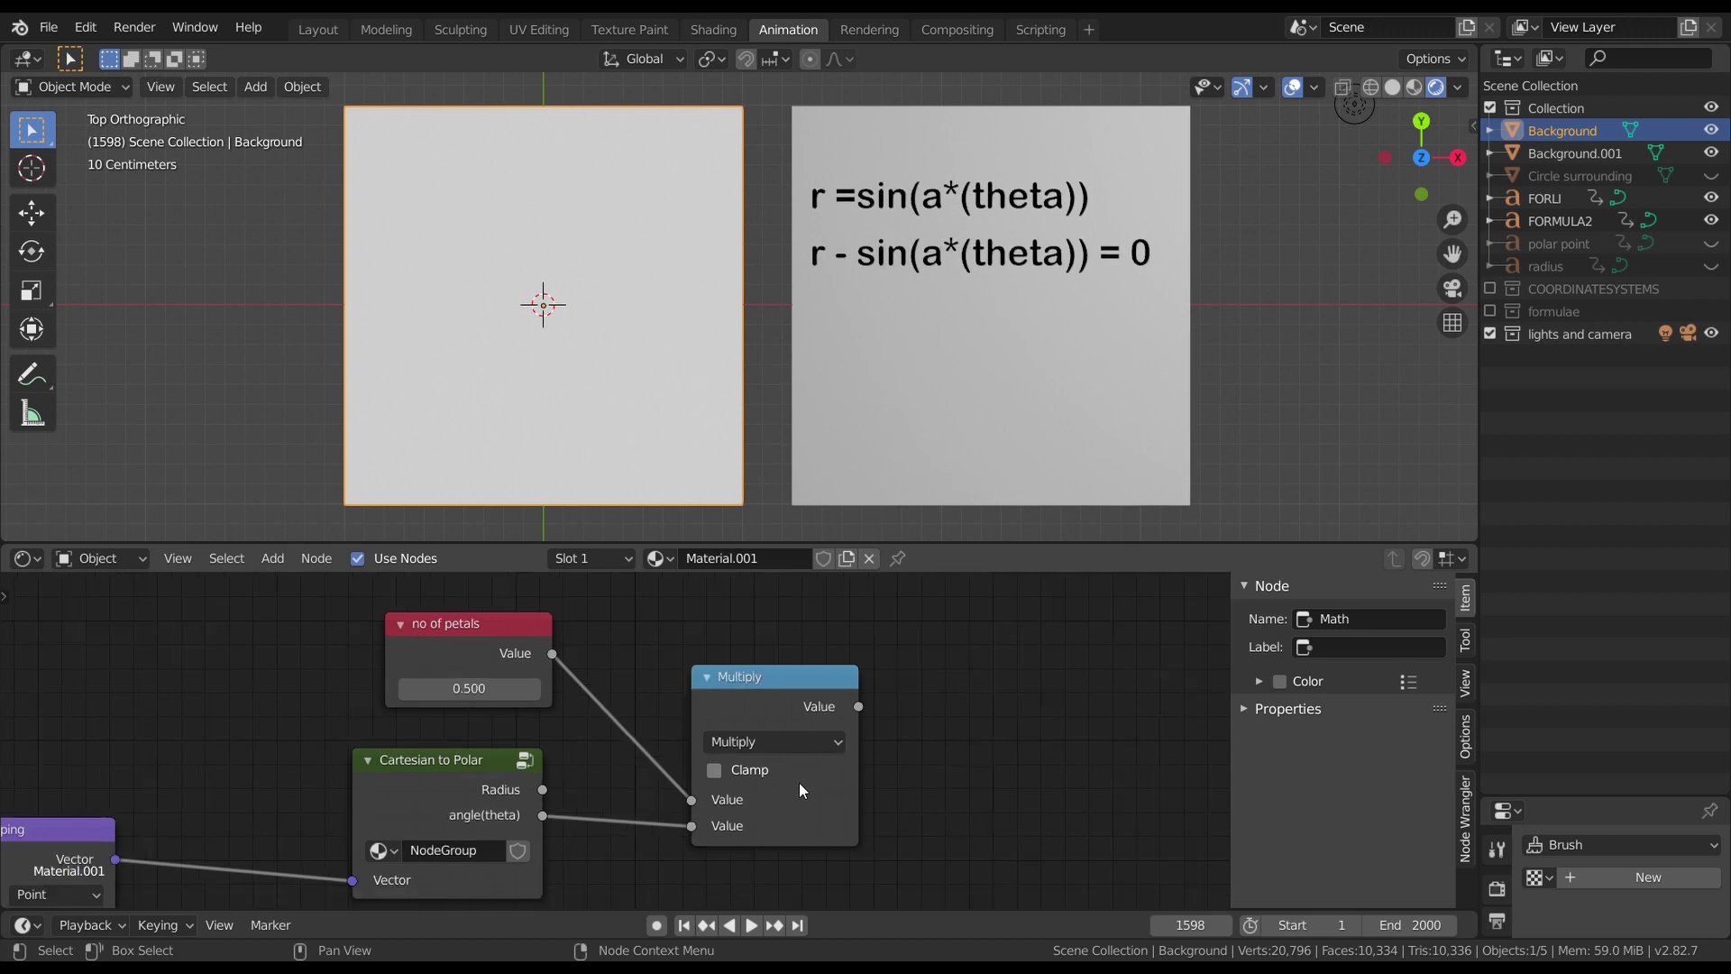
middle_drag(799, 783, 488, 823)
Step: Duplicate the Multiply node beside it as a Sine node and feed the Multiply result into it
click(442, 737)
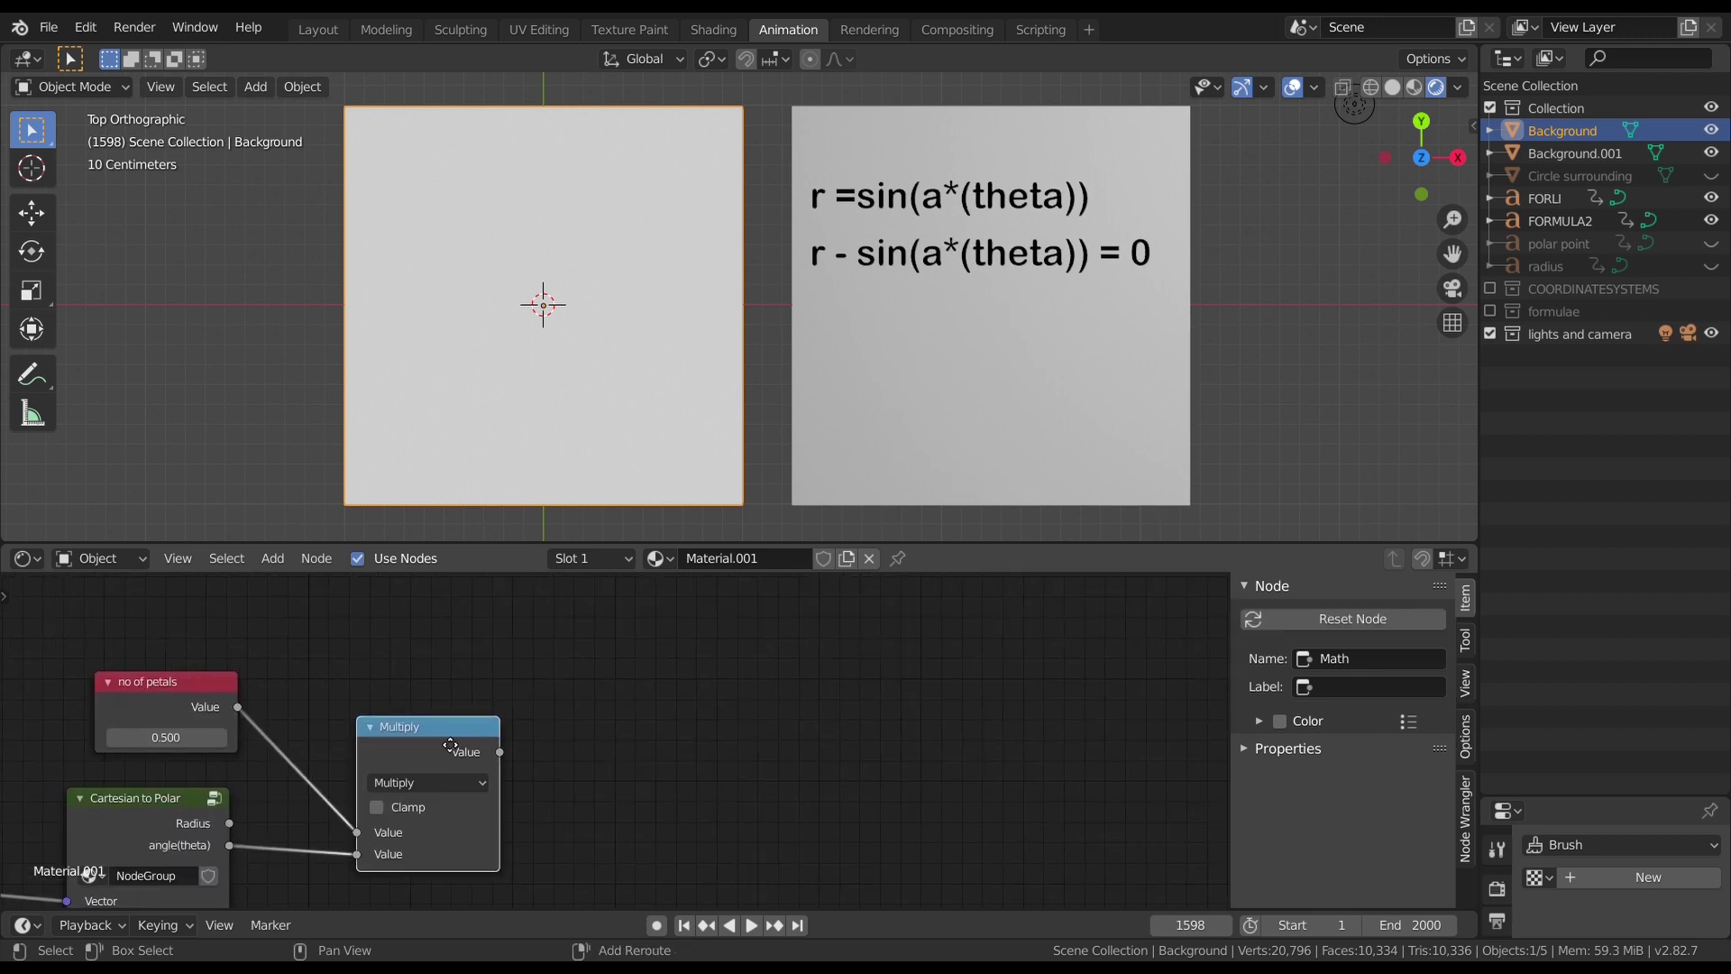
key(shift+d)
click(678, 726)
click(654, 763)
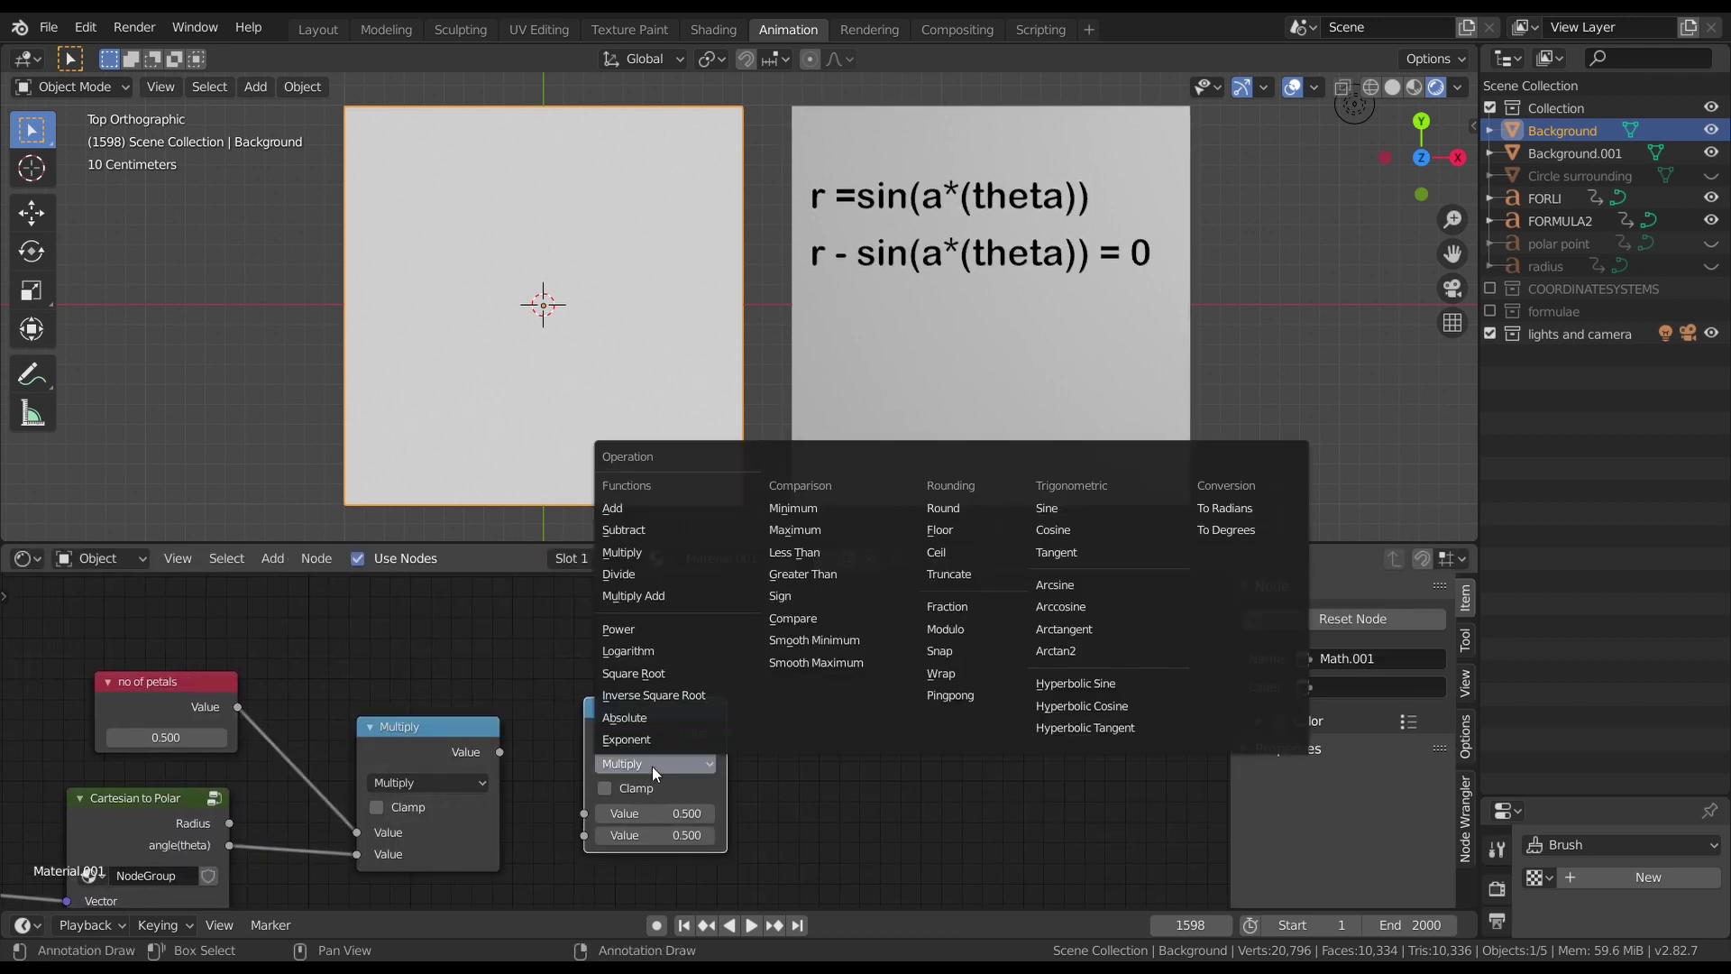
click(1048, 508)
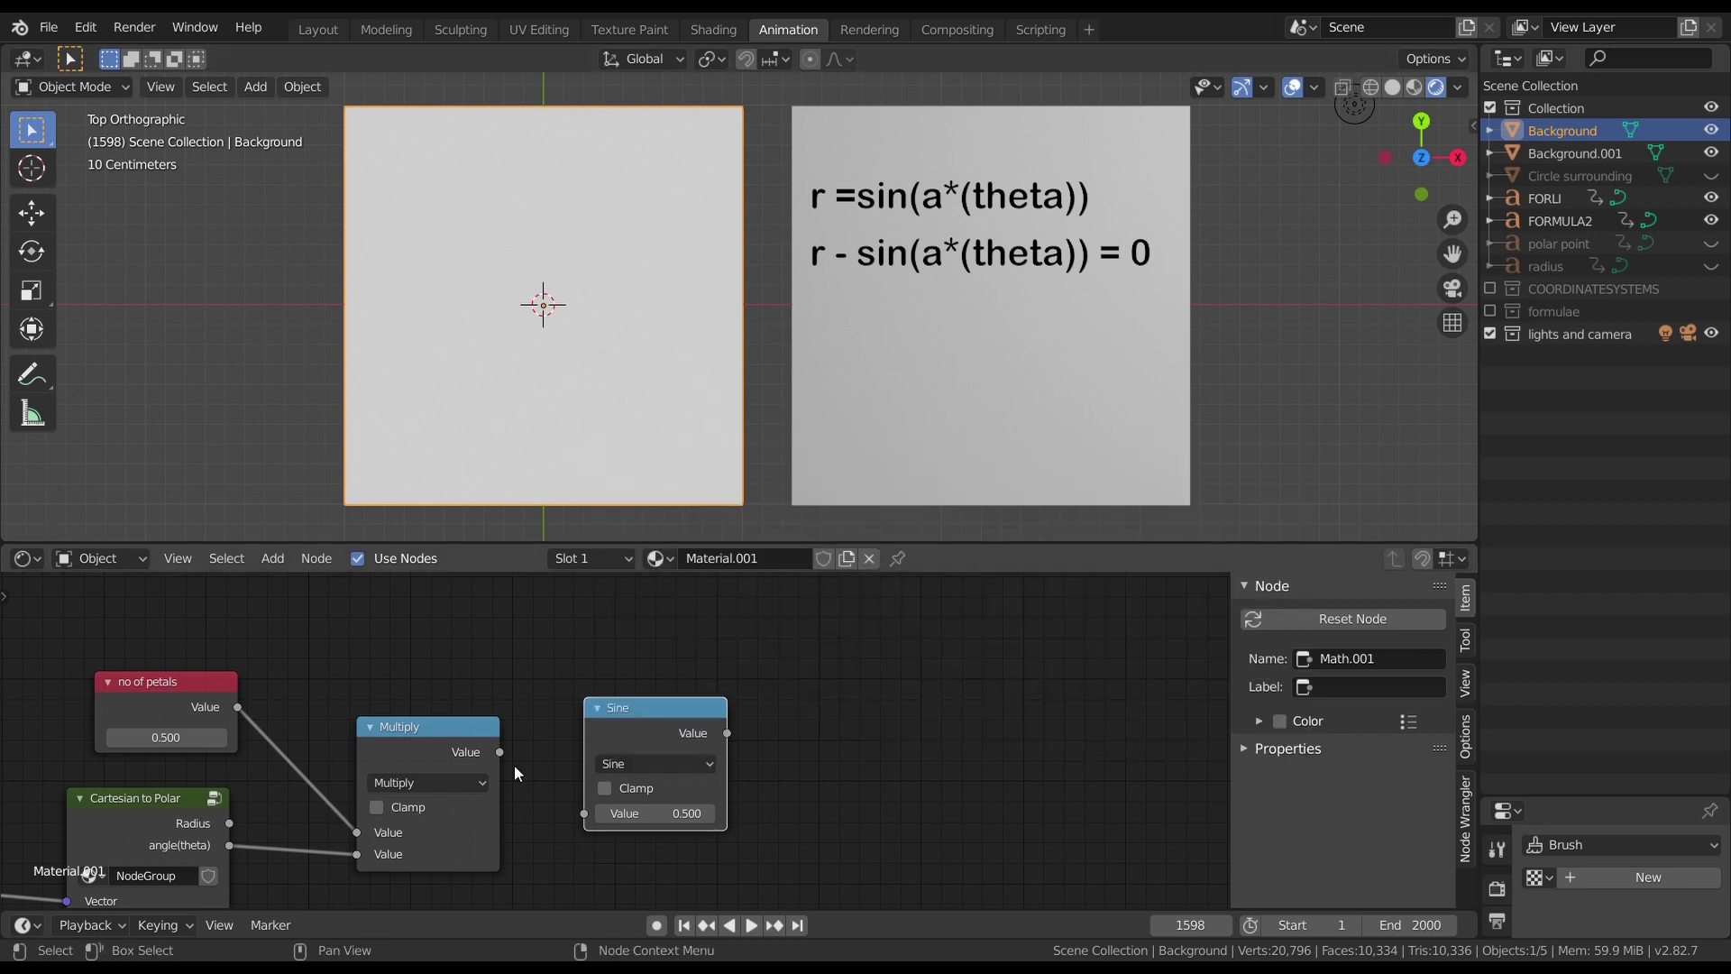
drag(500, 754, 586, 814)
drag(655, 741, 624, 768)
scroll(806, 711, down, 1)
middle_drag(805, 712, 795, 678)
scroll(861, 669, down, 2)
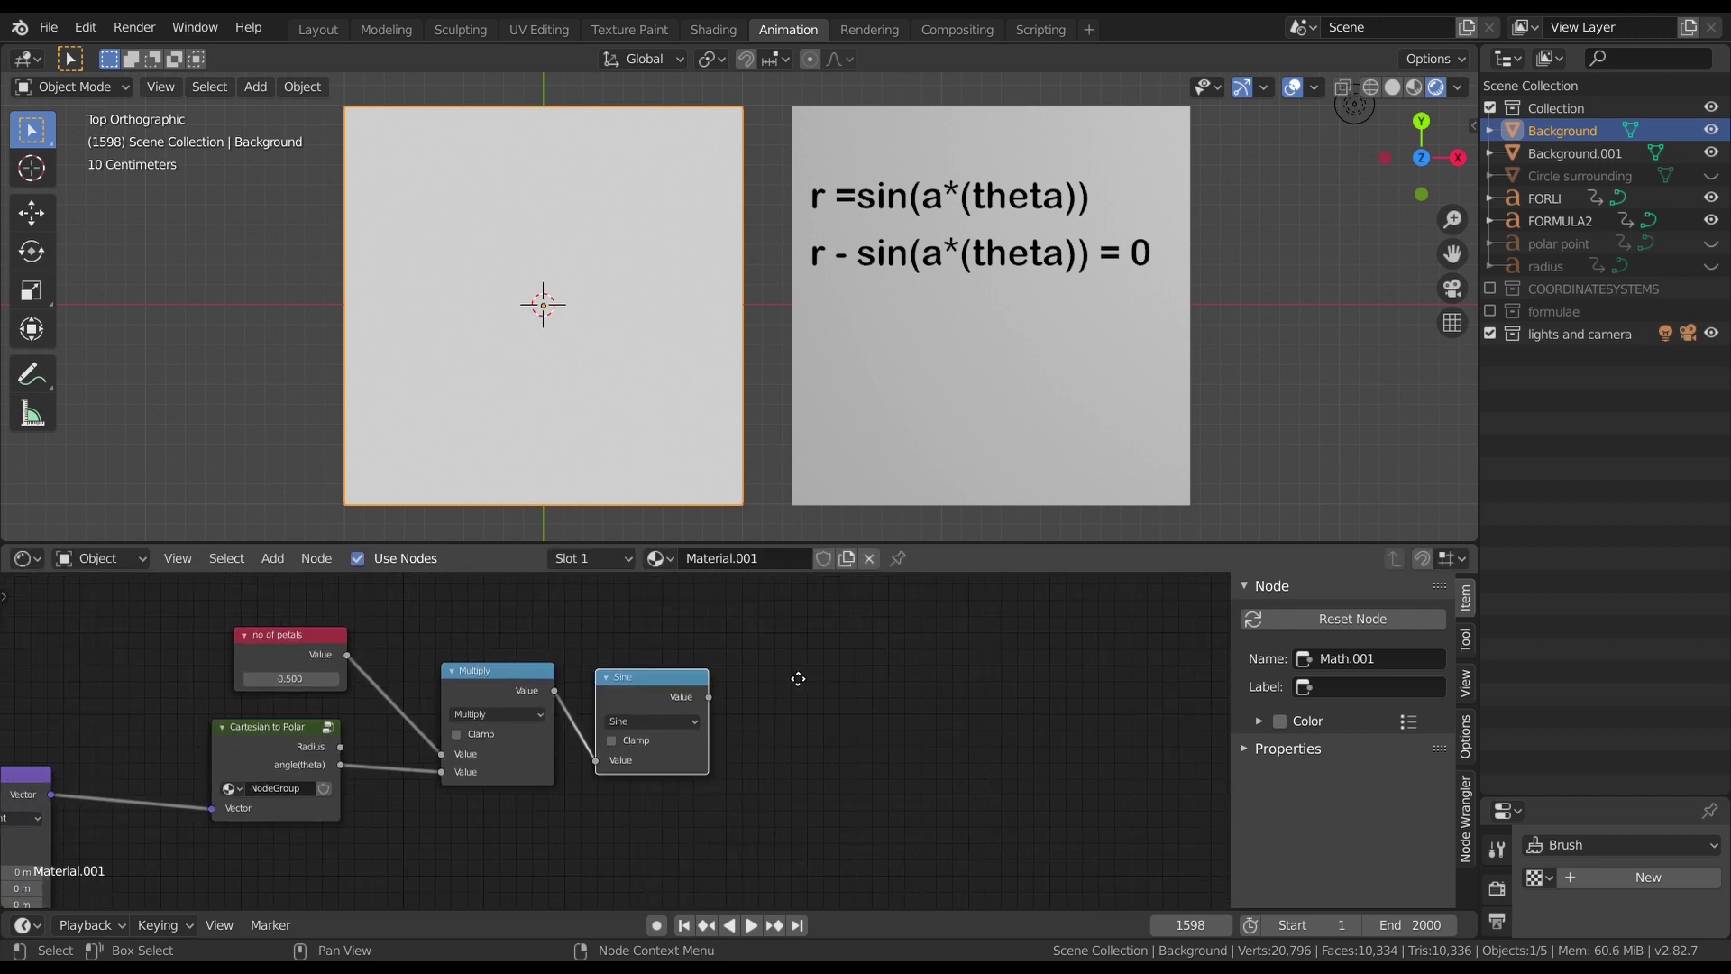
Step: Duplicate the Sine node beside it and change the copy's operation to Subtract
scroll(780, 682, up, 2)
key(shift+d)
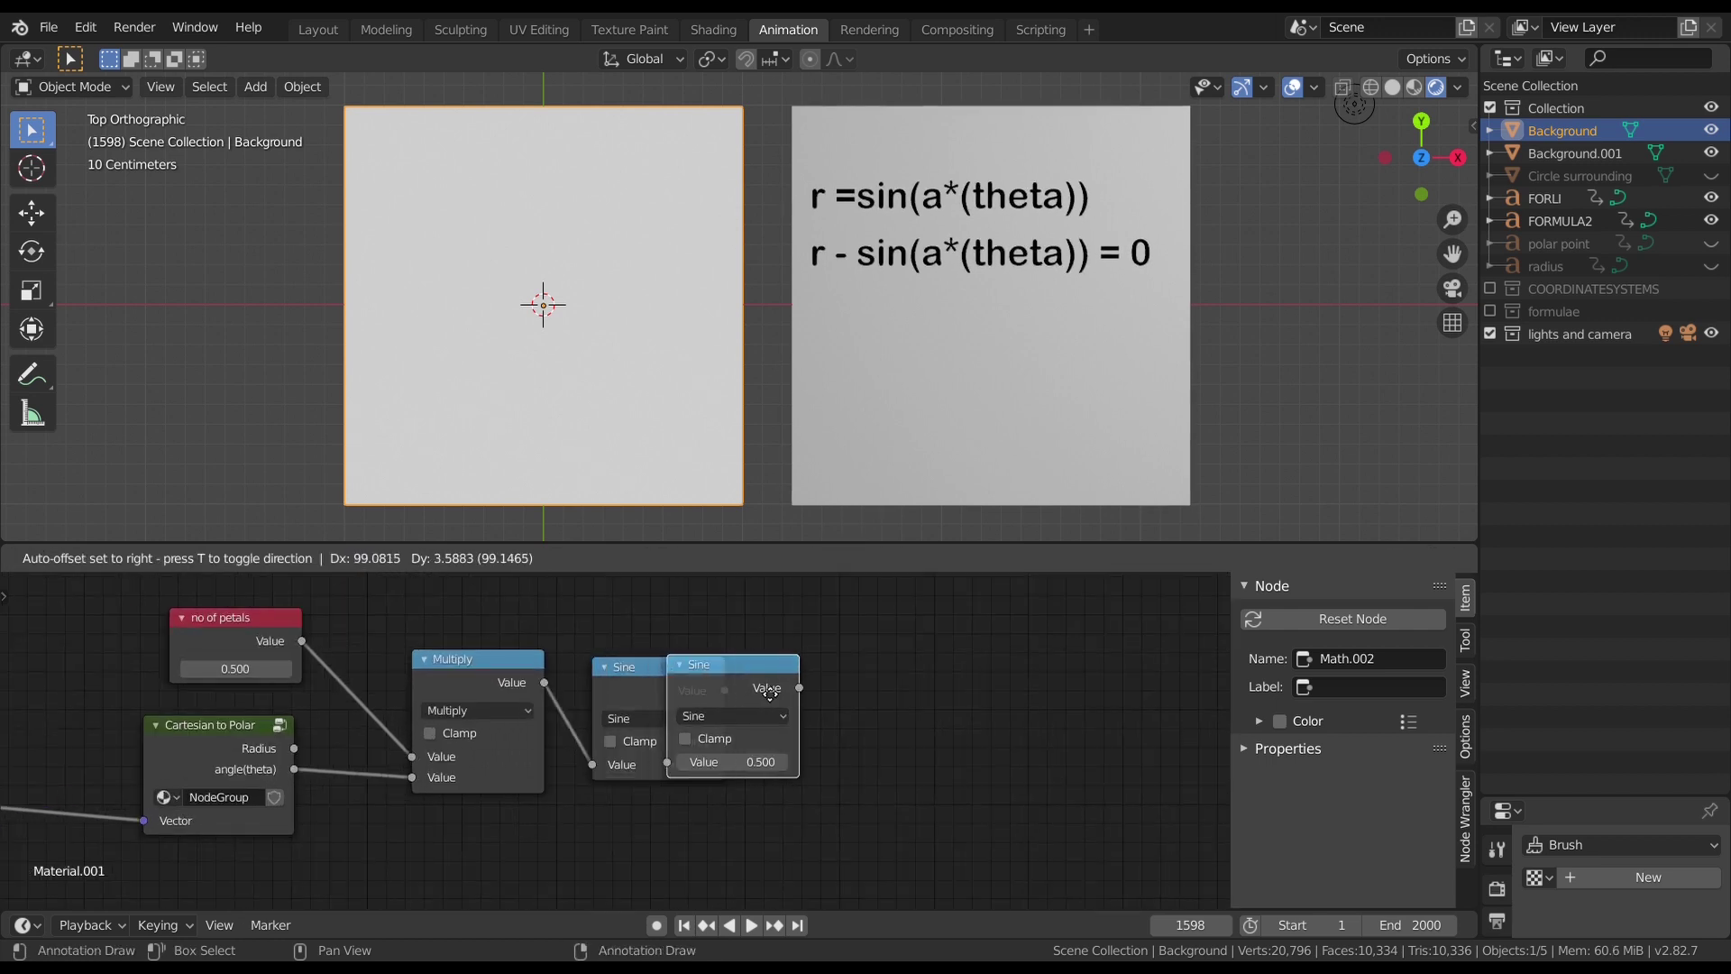
click(869, 686)
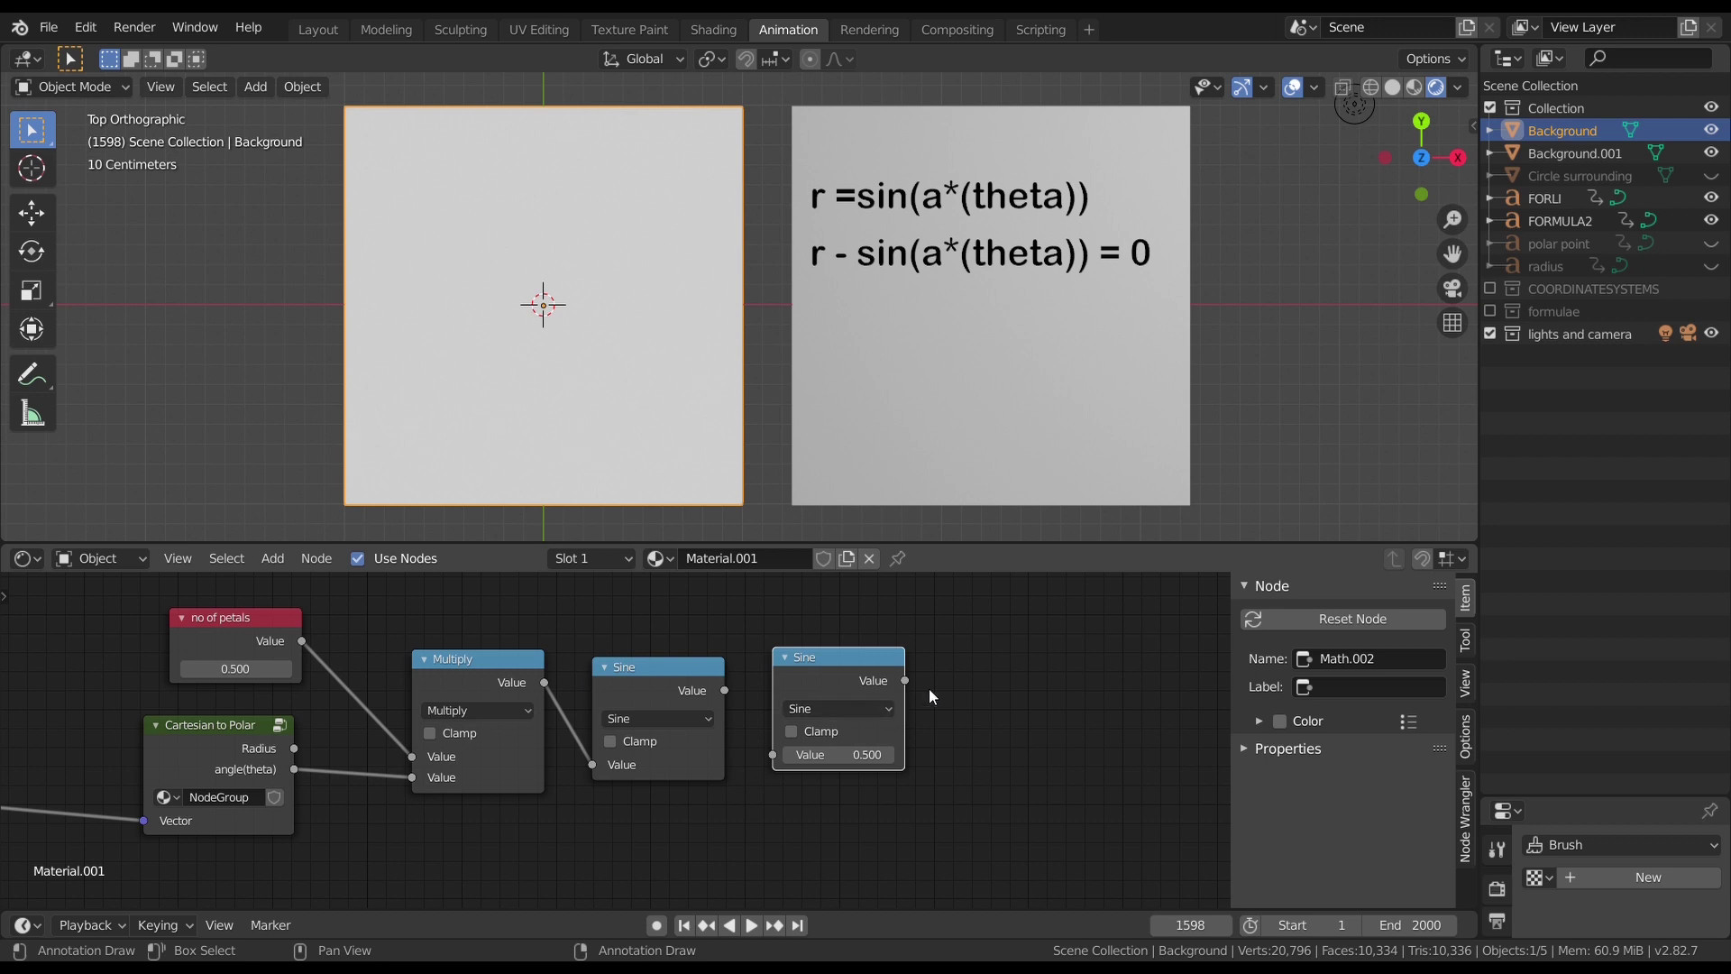
middle_drag(930, 691, 932, 737)
click(826, 749)
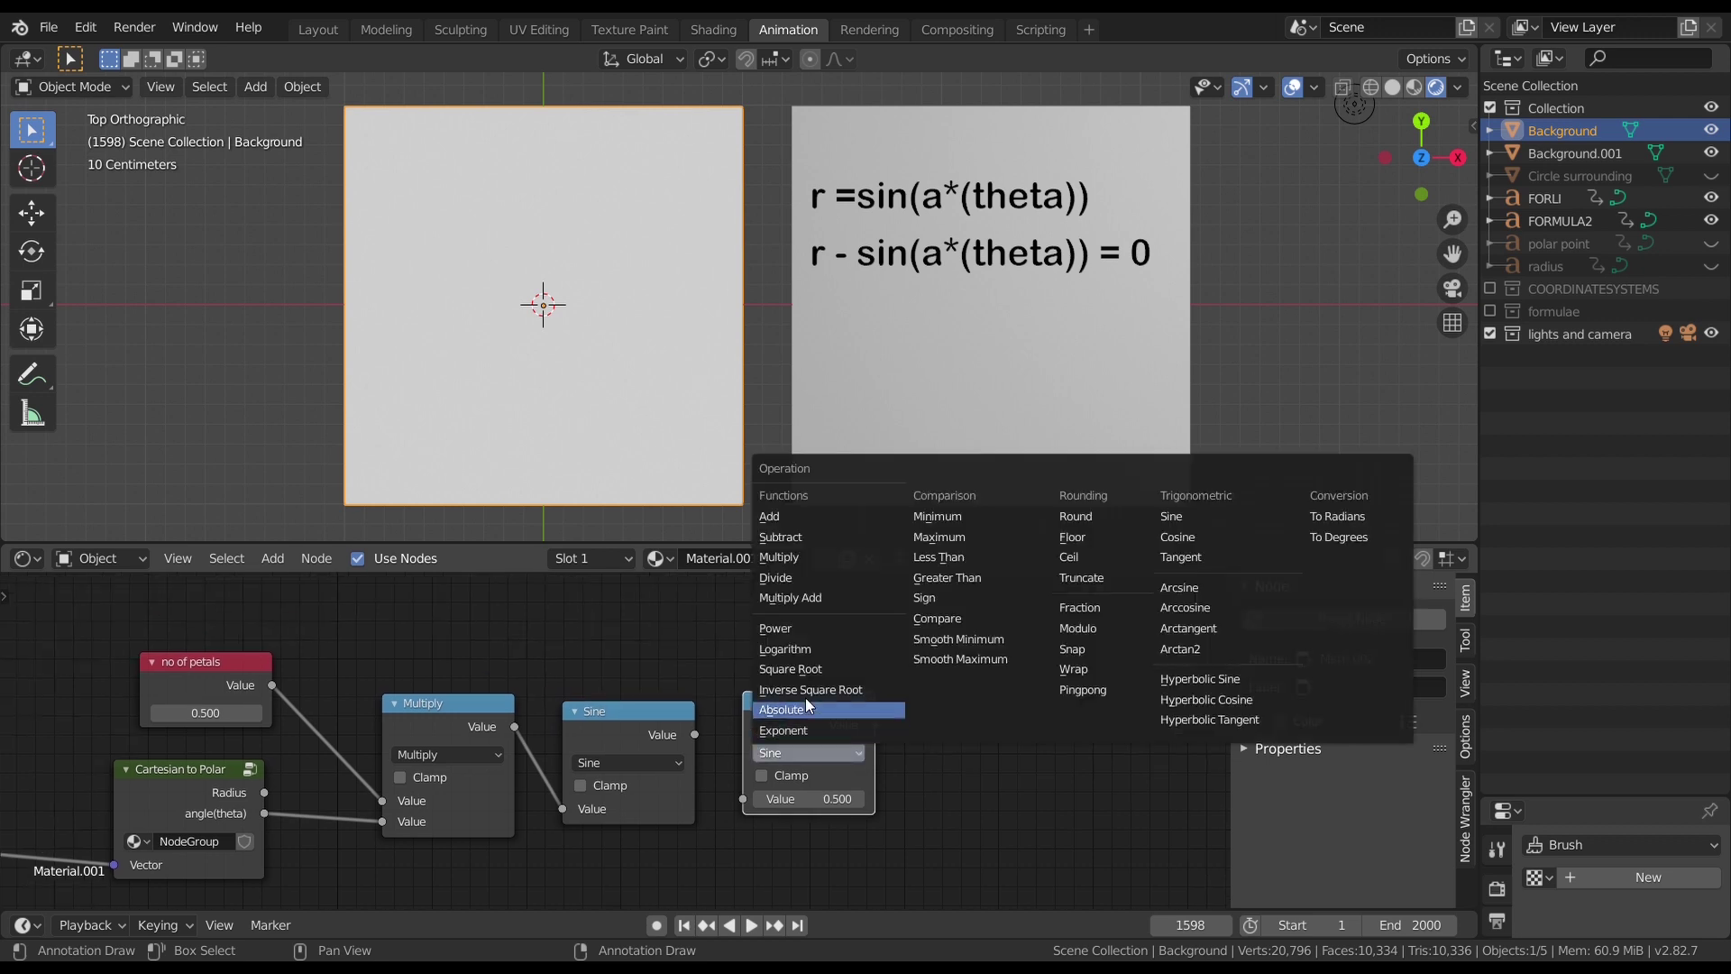
click(804, 539)
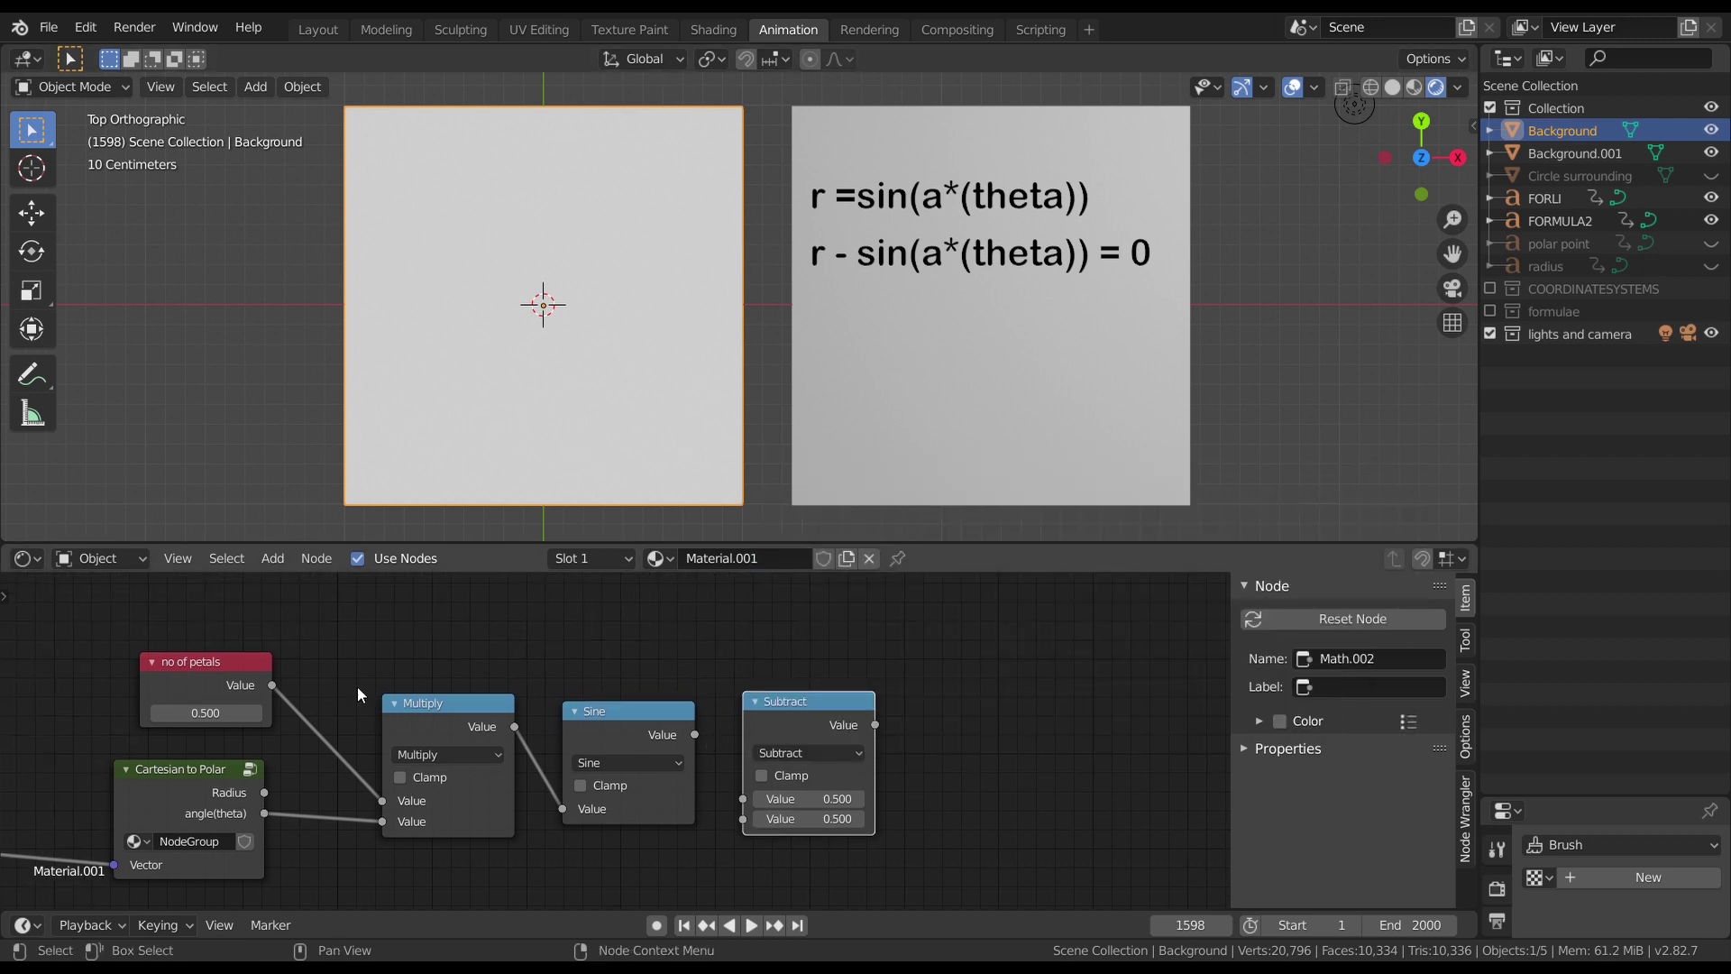
Step: Connect Radius to the Subtract node's first input and the Sine result to its second input
drag(265, 793, 743, 799)
drag(696, 734, 743, 818)
middle_drag(724, 734, 702, 705)
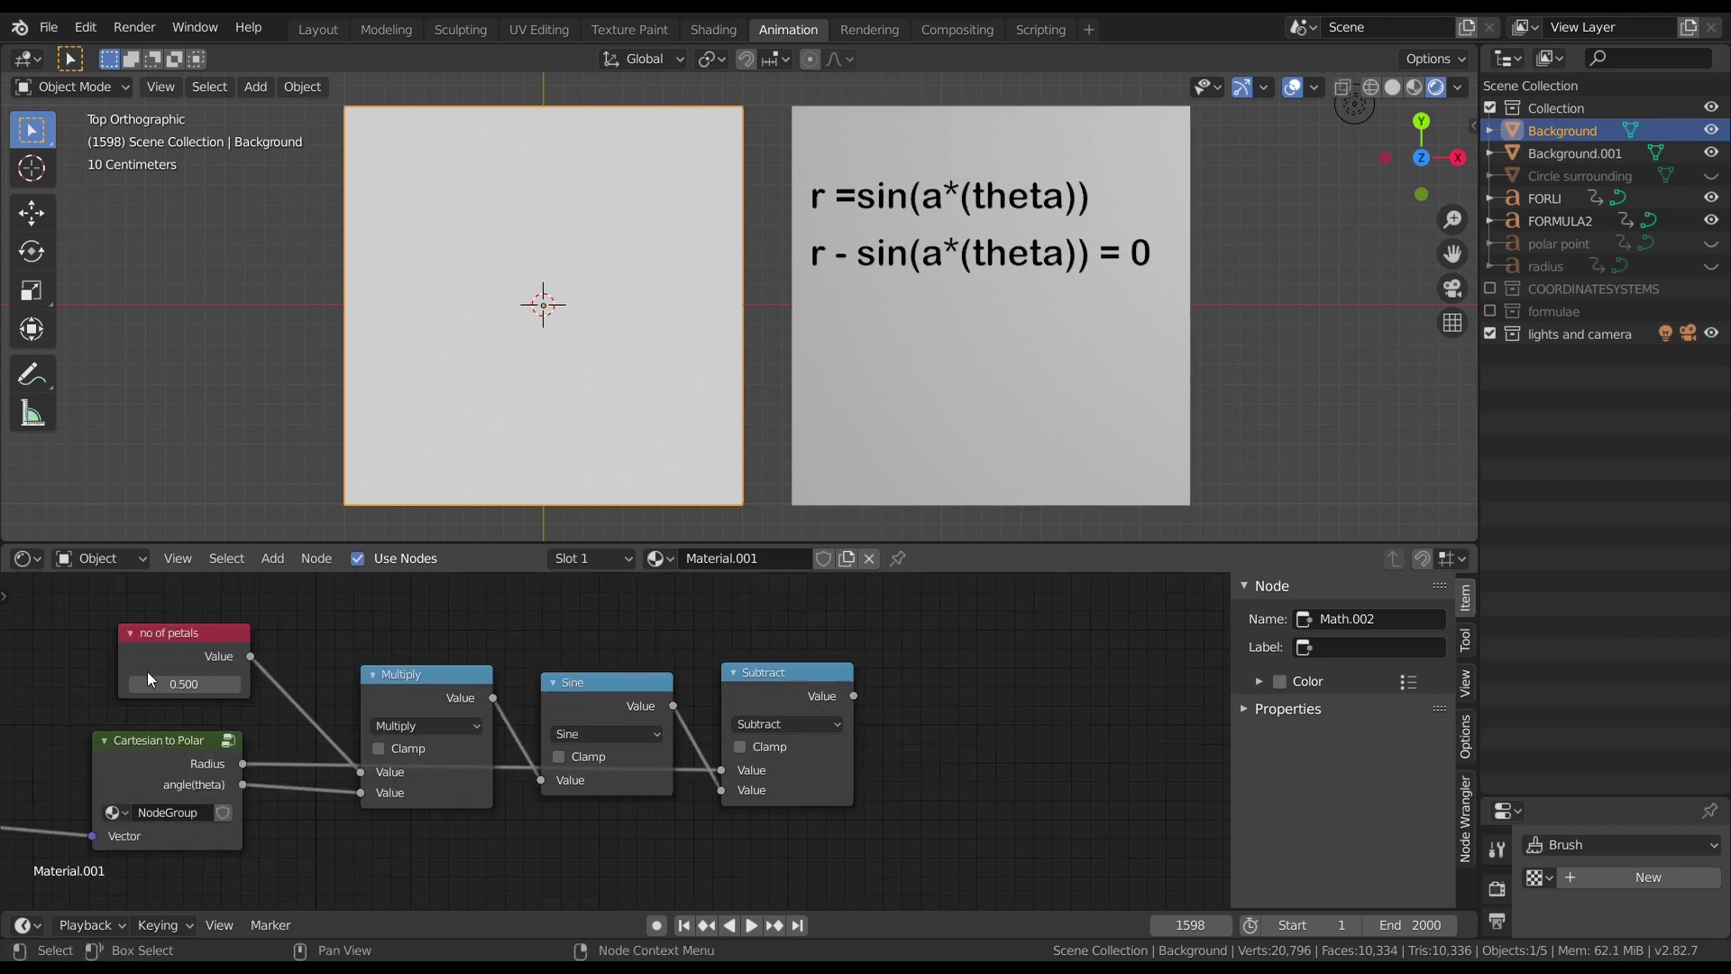
Step: Set the no of petals value to 1 and preview the Subtract node's output on the plane
click(209, 688)
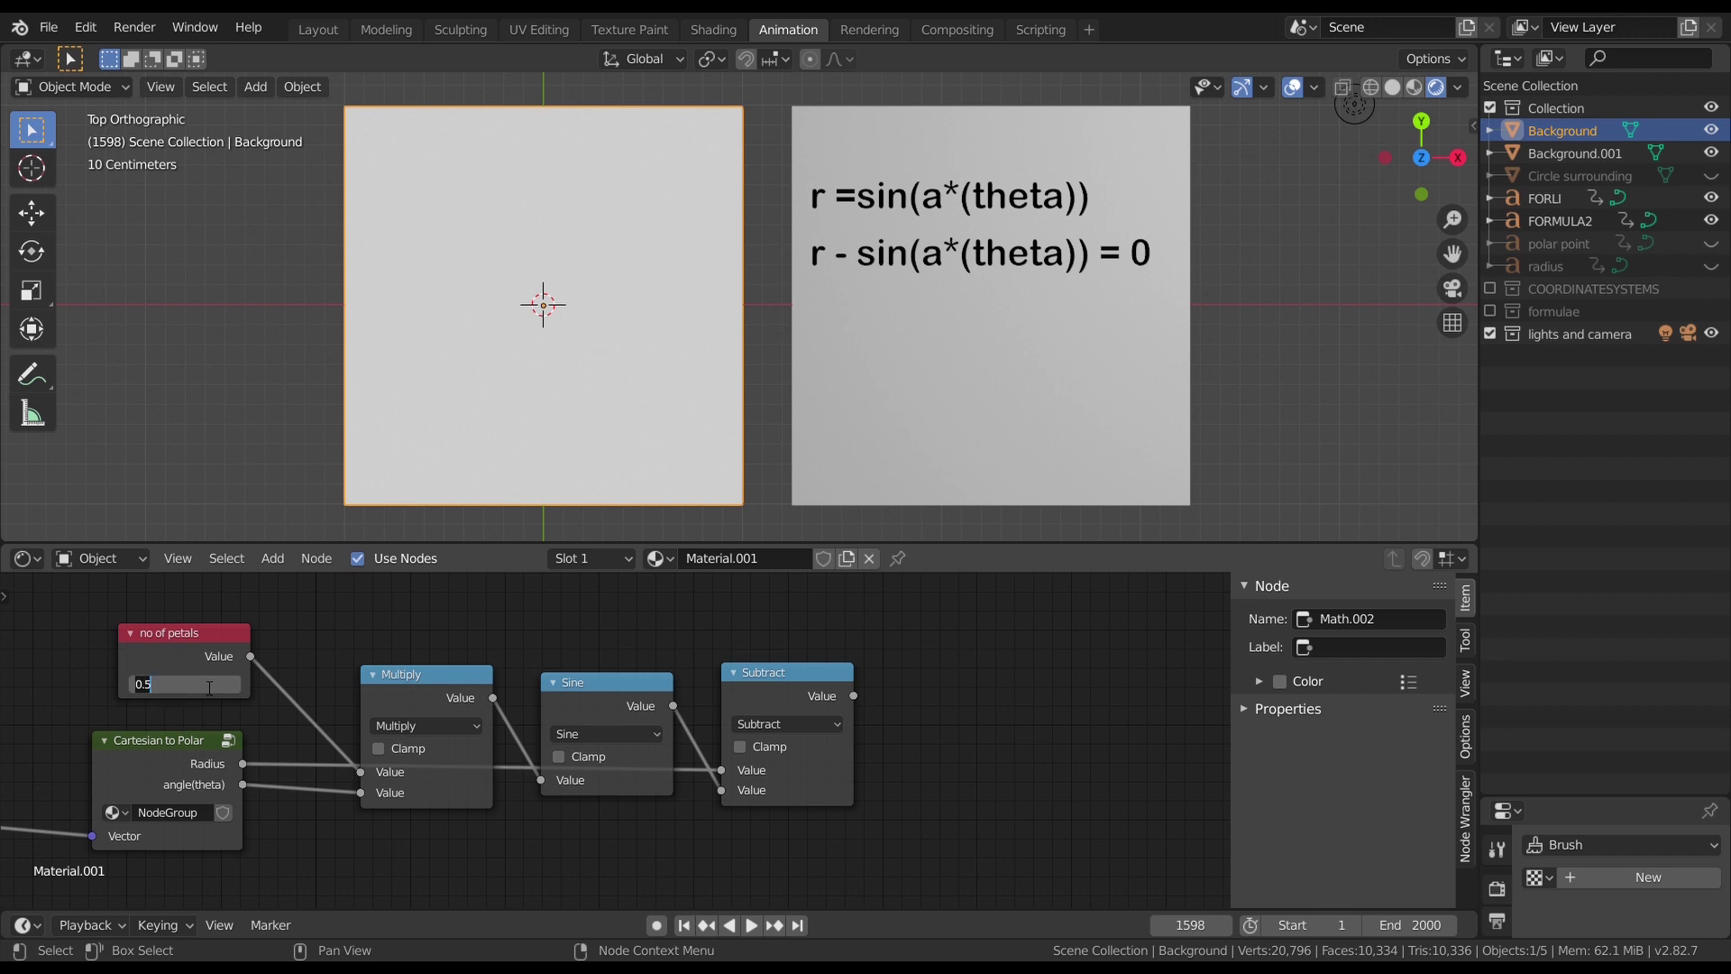
ctrl+shift+click(814, 690)
scroll(690, 538, down, 1)
scroll(616, 178, up, 2)
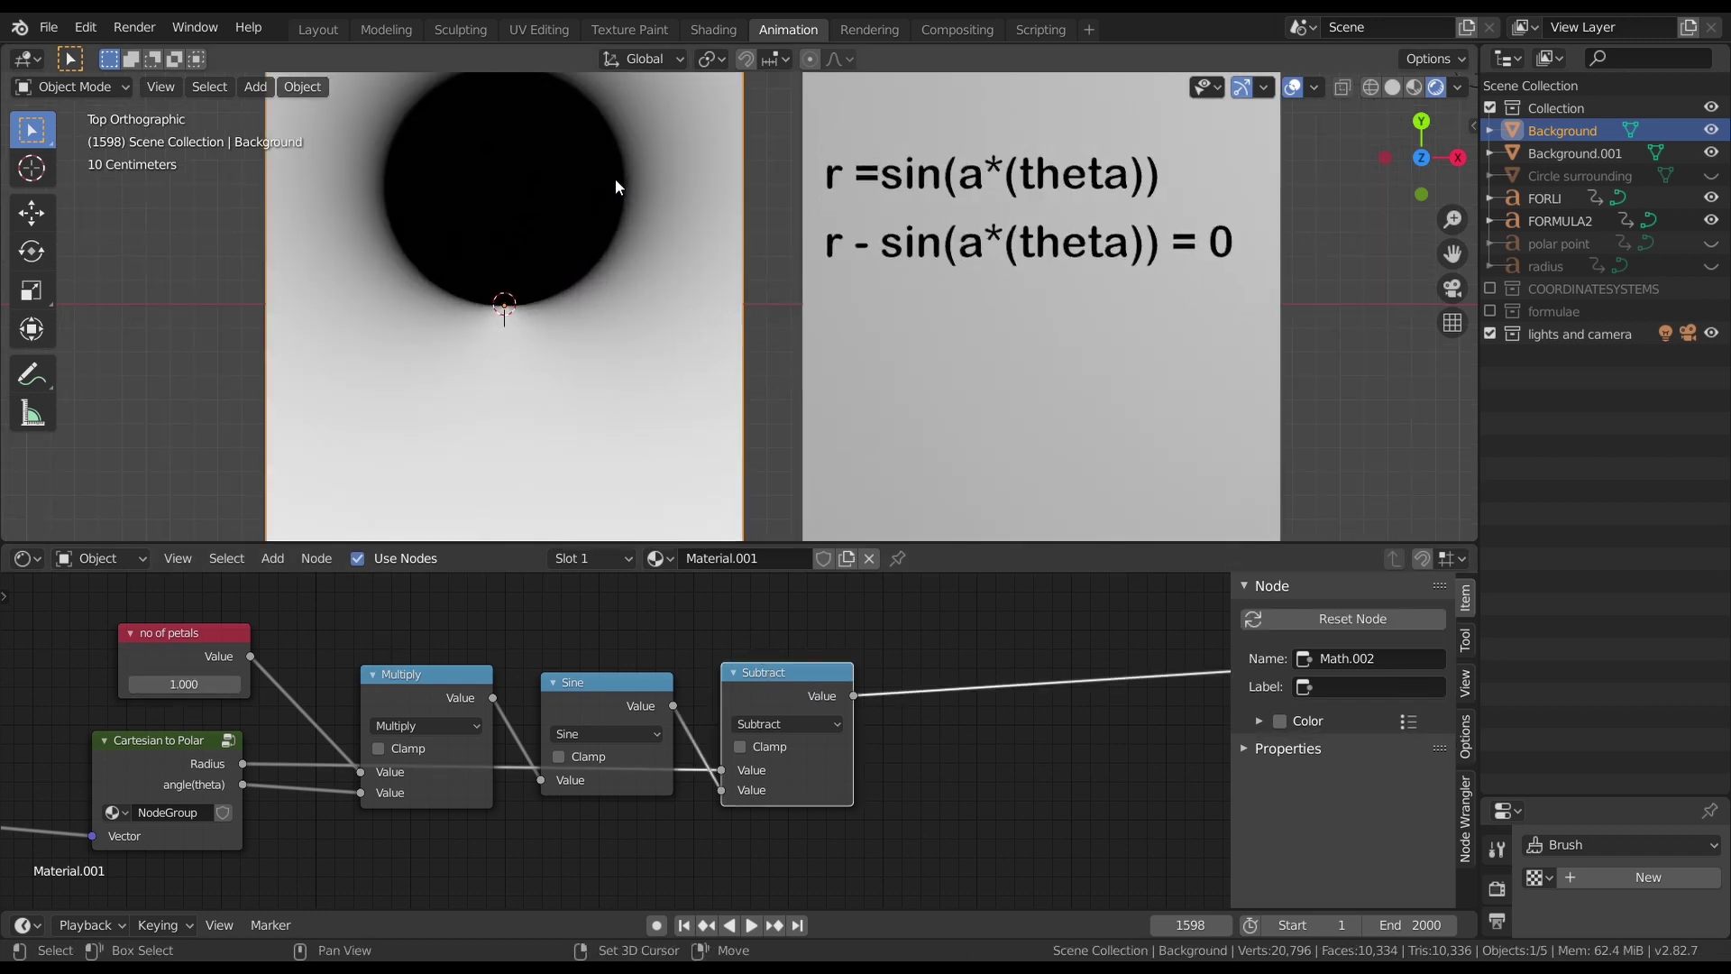
shift+middle_drag(614, 179, 751, 250)
scroll(794, 379, down, 2)
Step: Insert a duplicate of the Subtract node after it, set to Greater Than with a threshold of -0.040
middle_drag(836, 623, 611, 639)
scroll(792, 652, down, 3)
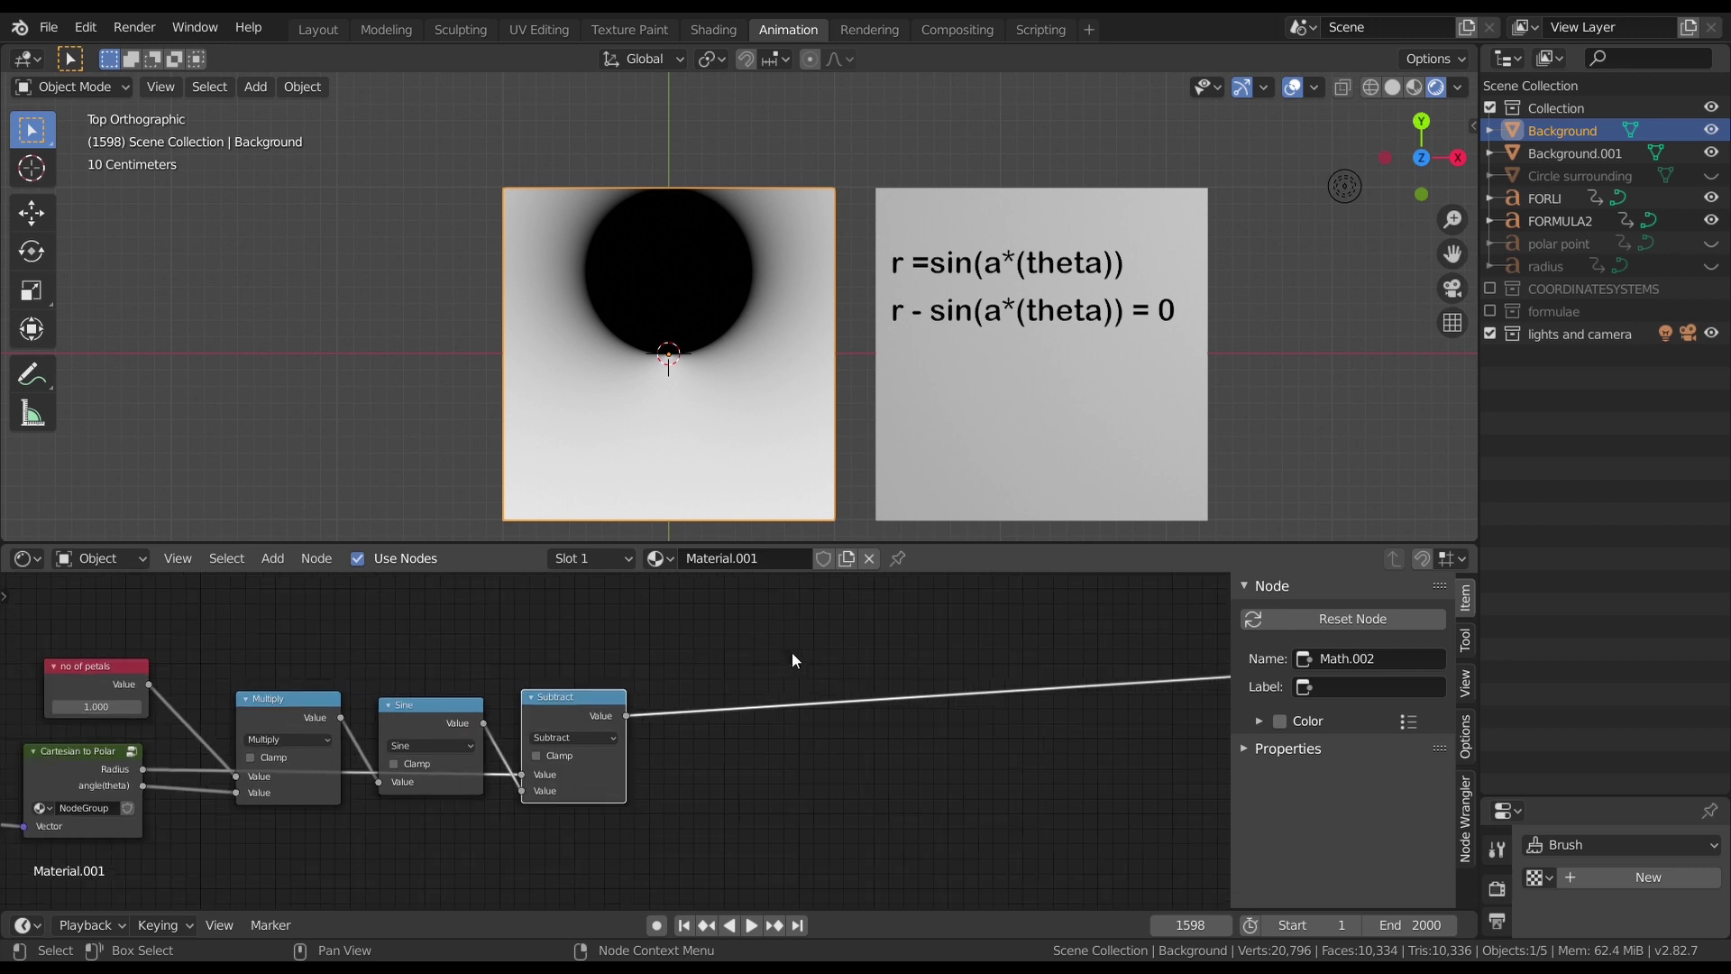
scroll(630, 645, up, 4)
middle_drag(792, 652, 956, 715)
scroll(808, 634, down, 1)
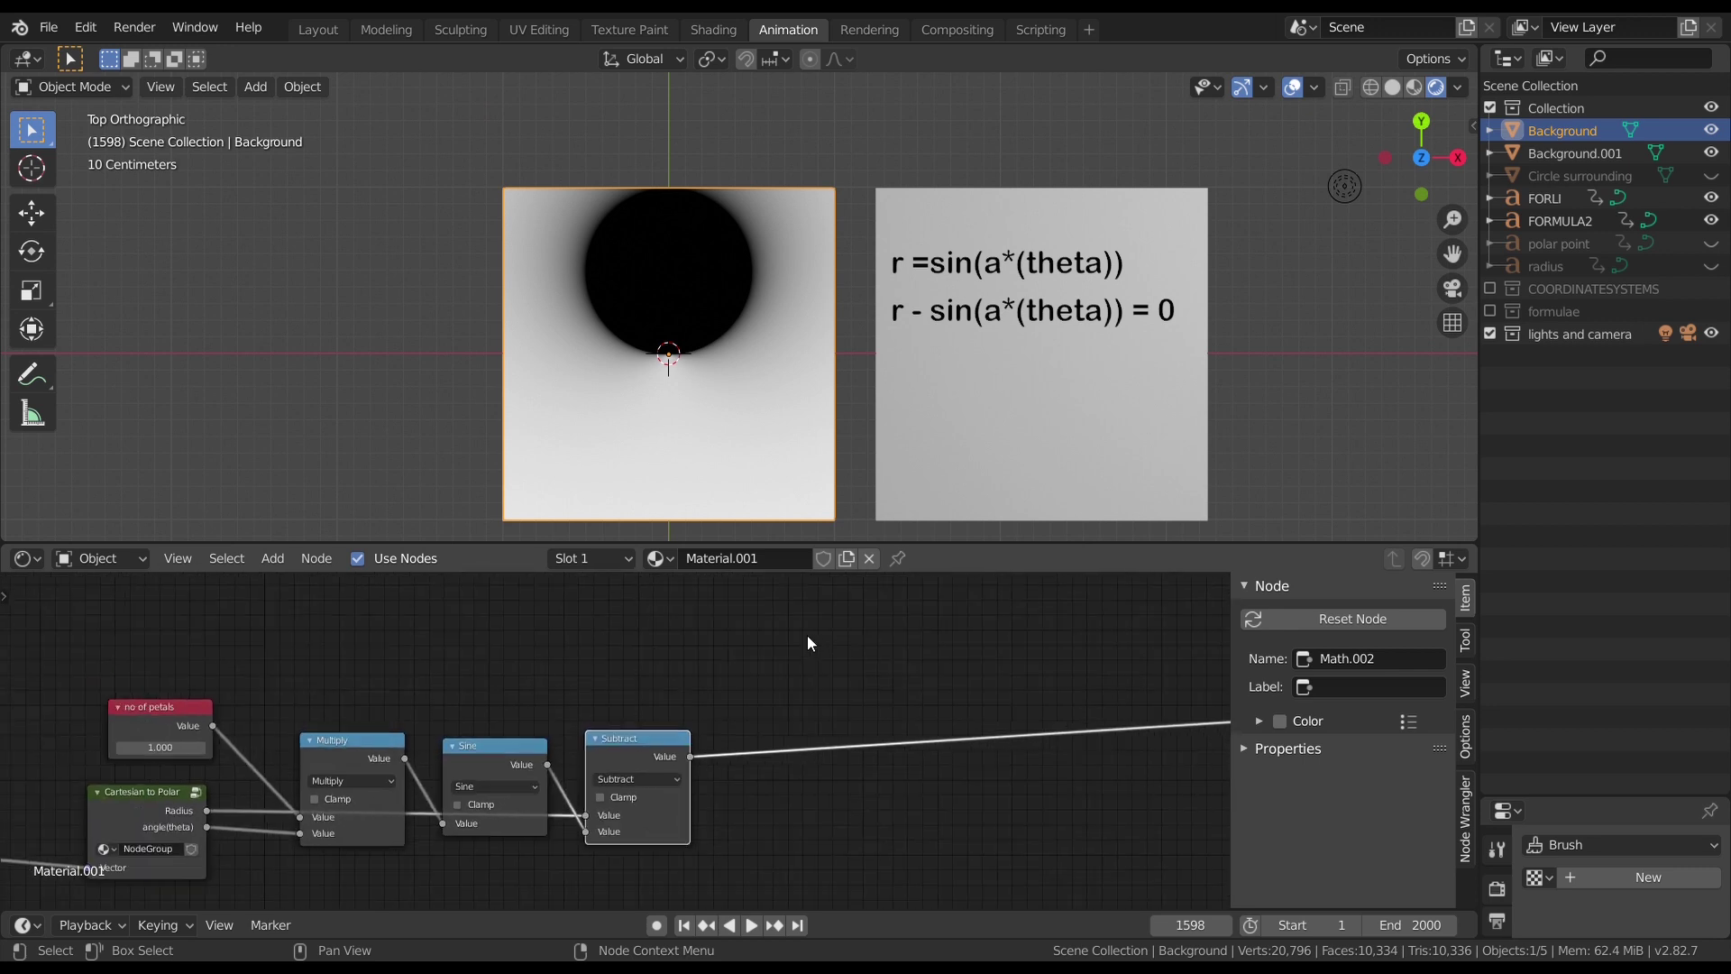
scroll(808, 634, up, 1)
scroll(828, 684, up, 1)
middle_drag(830, 688, 720, 647)
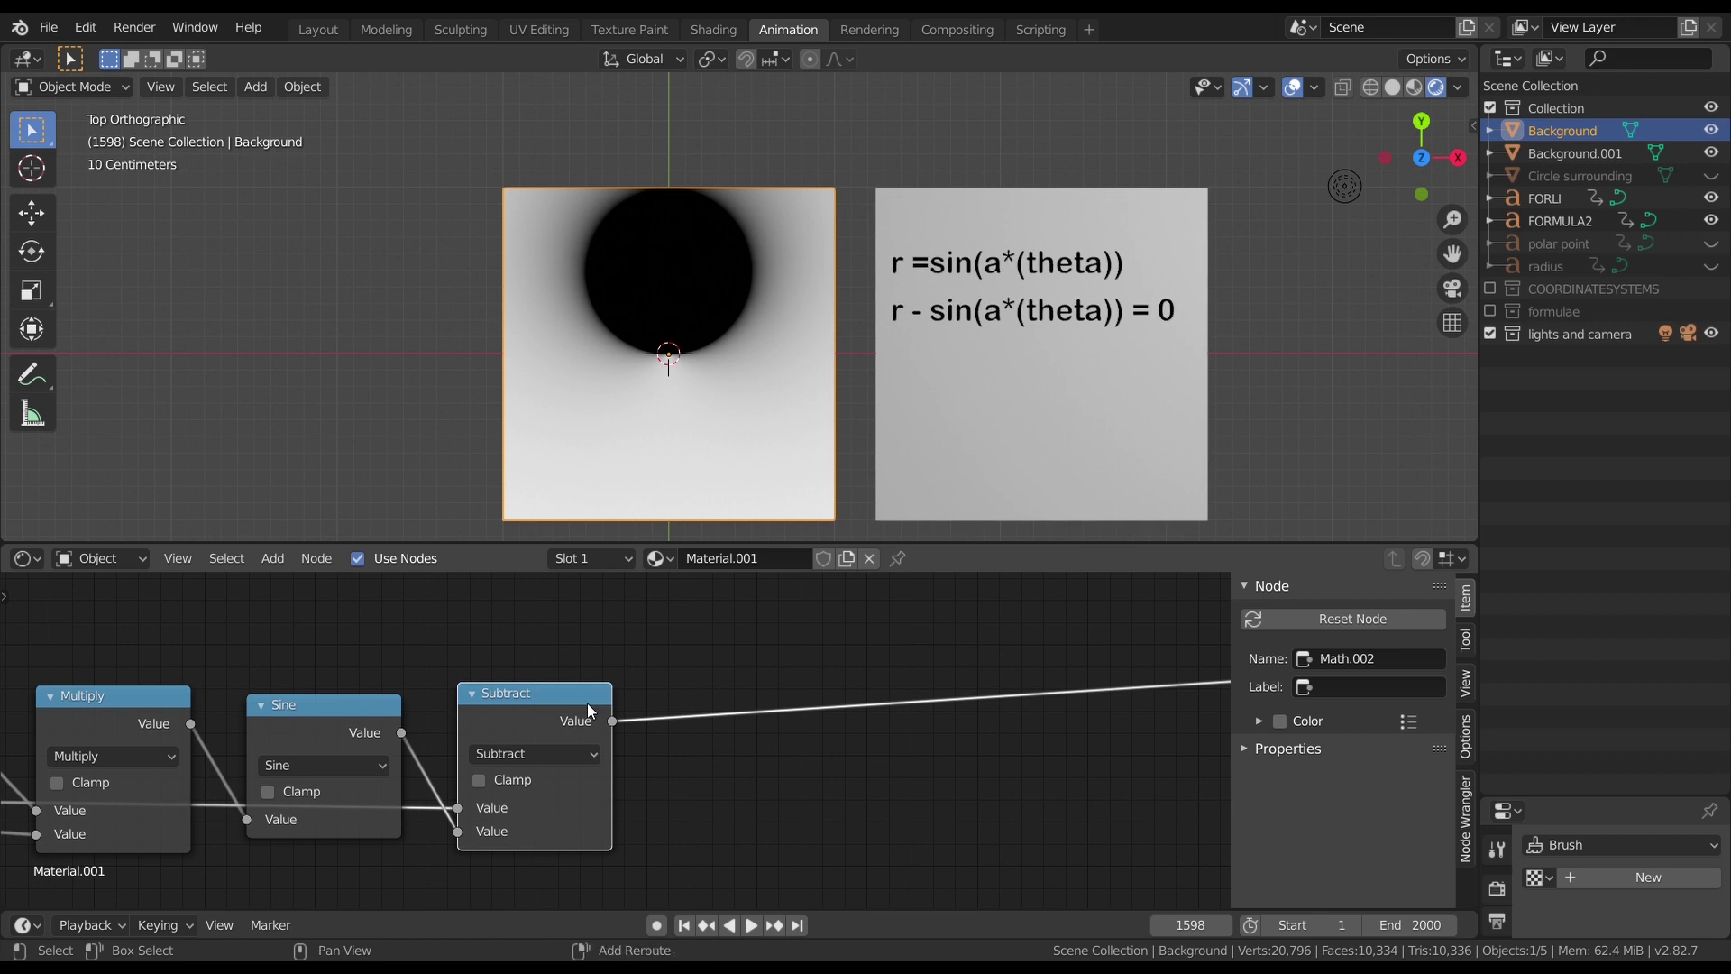
key(shift+d)
click(821, 679)
click(808, 726)
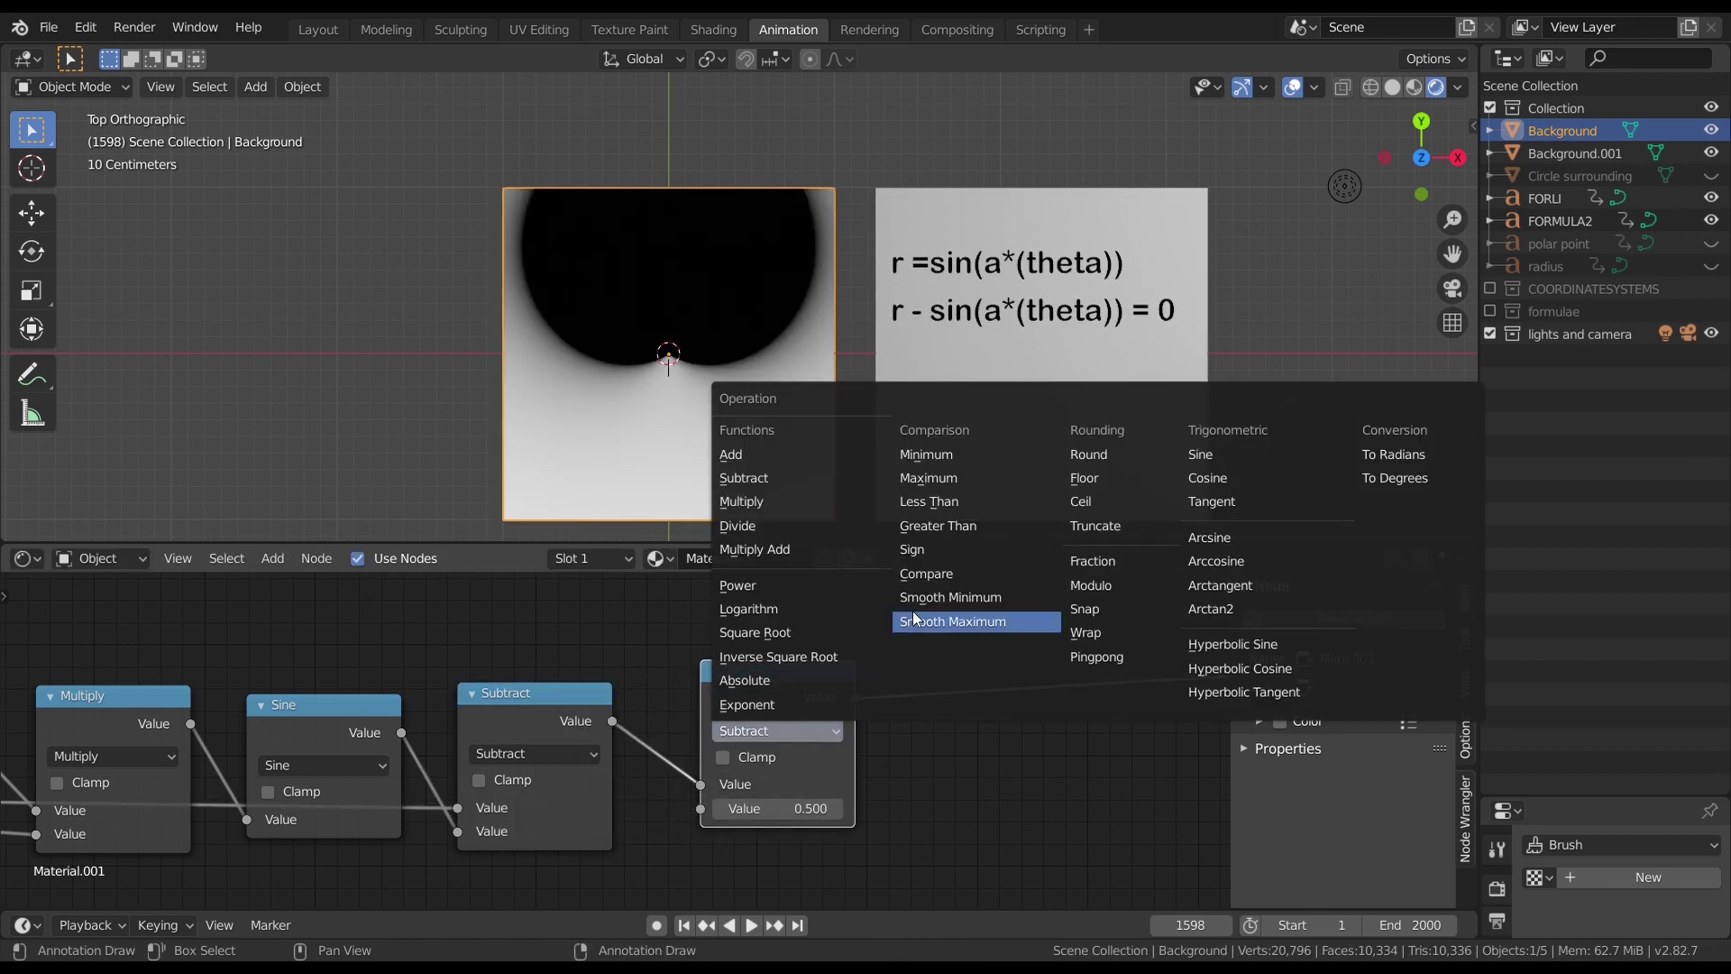
click(941, 530)
drag(796, 808, 754, 808)
Step: Vary the no of petals value up to 7.480 and back down to 4.080 to test the petal shape
middle_drag(669, 701, 1040, 708)
scroll(1041, 708, down, 1)
middle_drag(933, 677, 1177, 642)
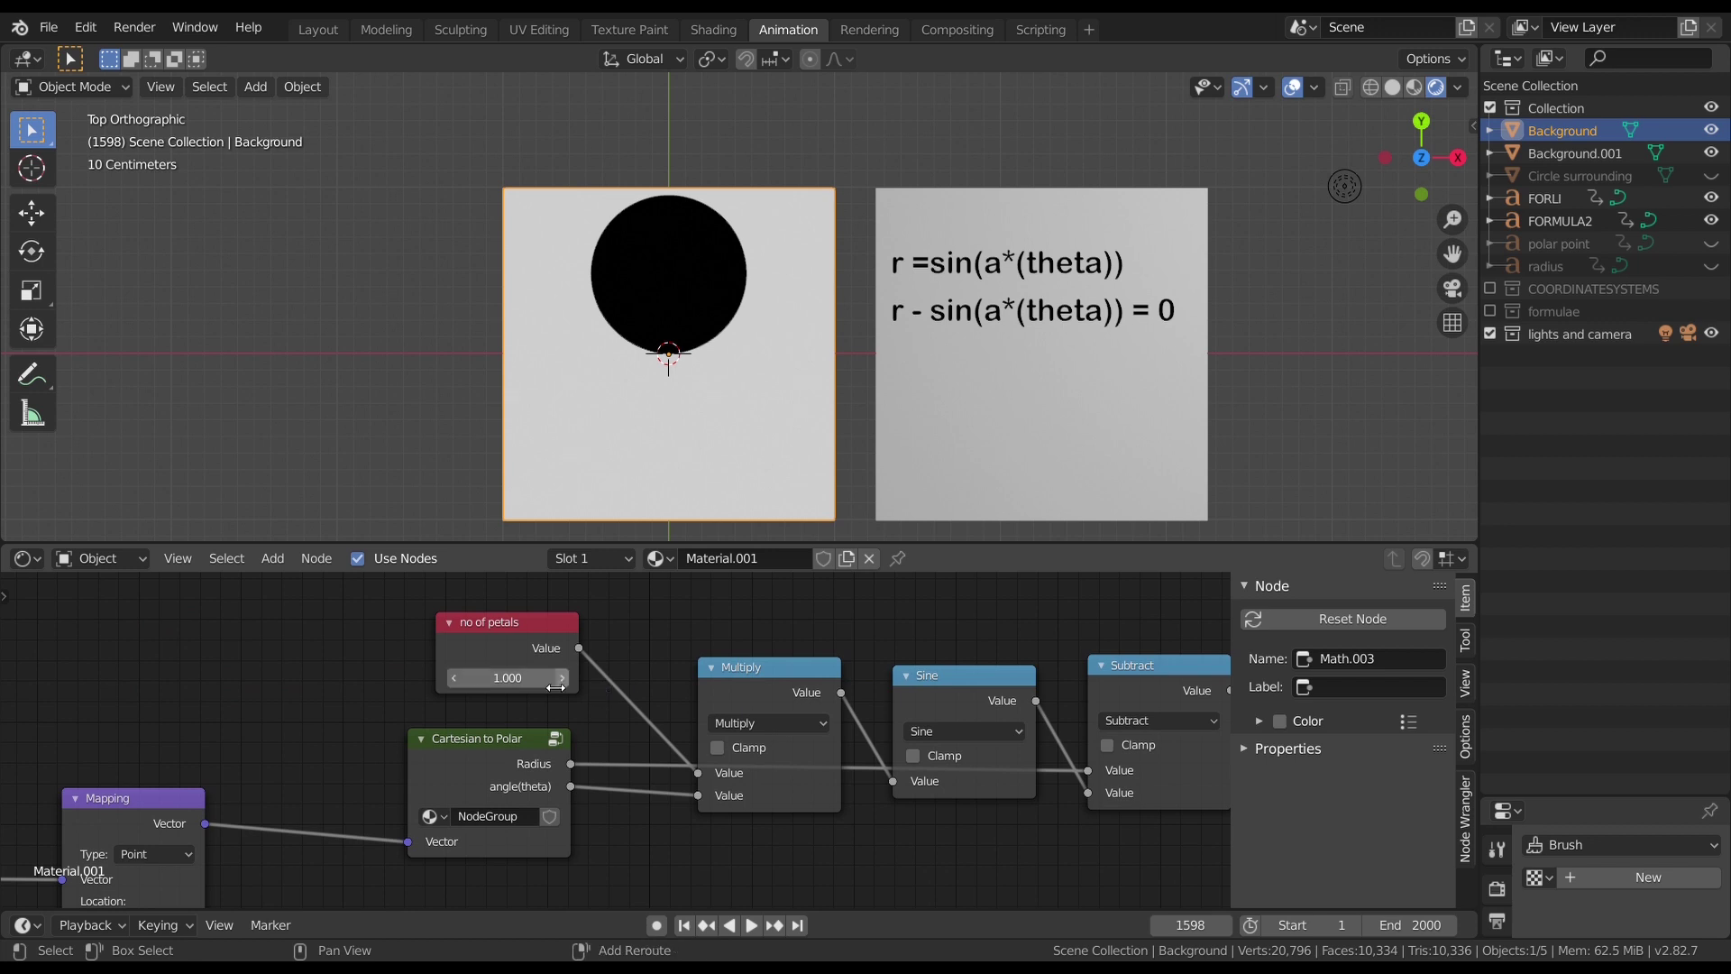
drag(507, 677, 651, 677)
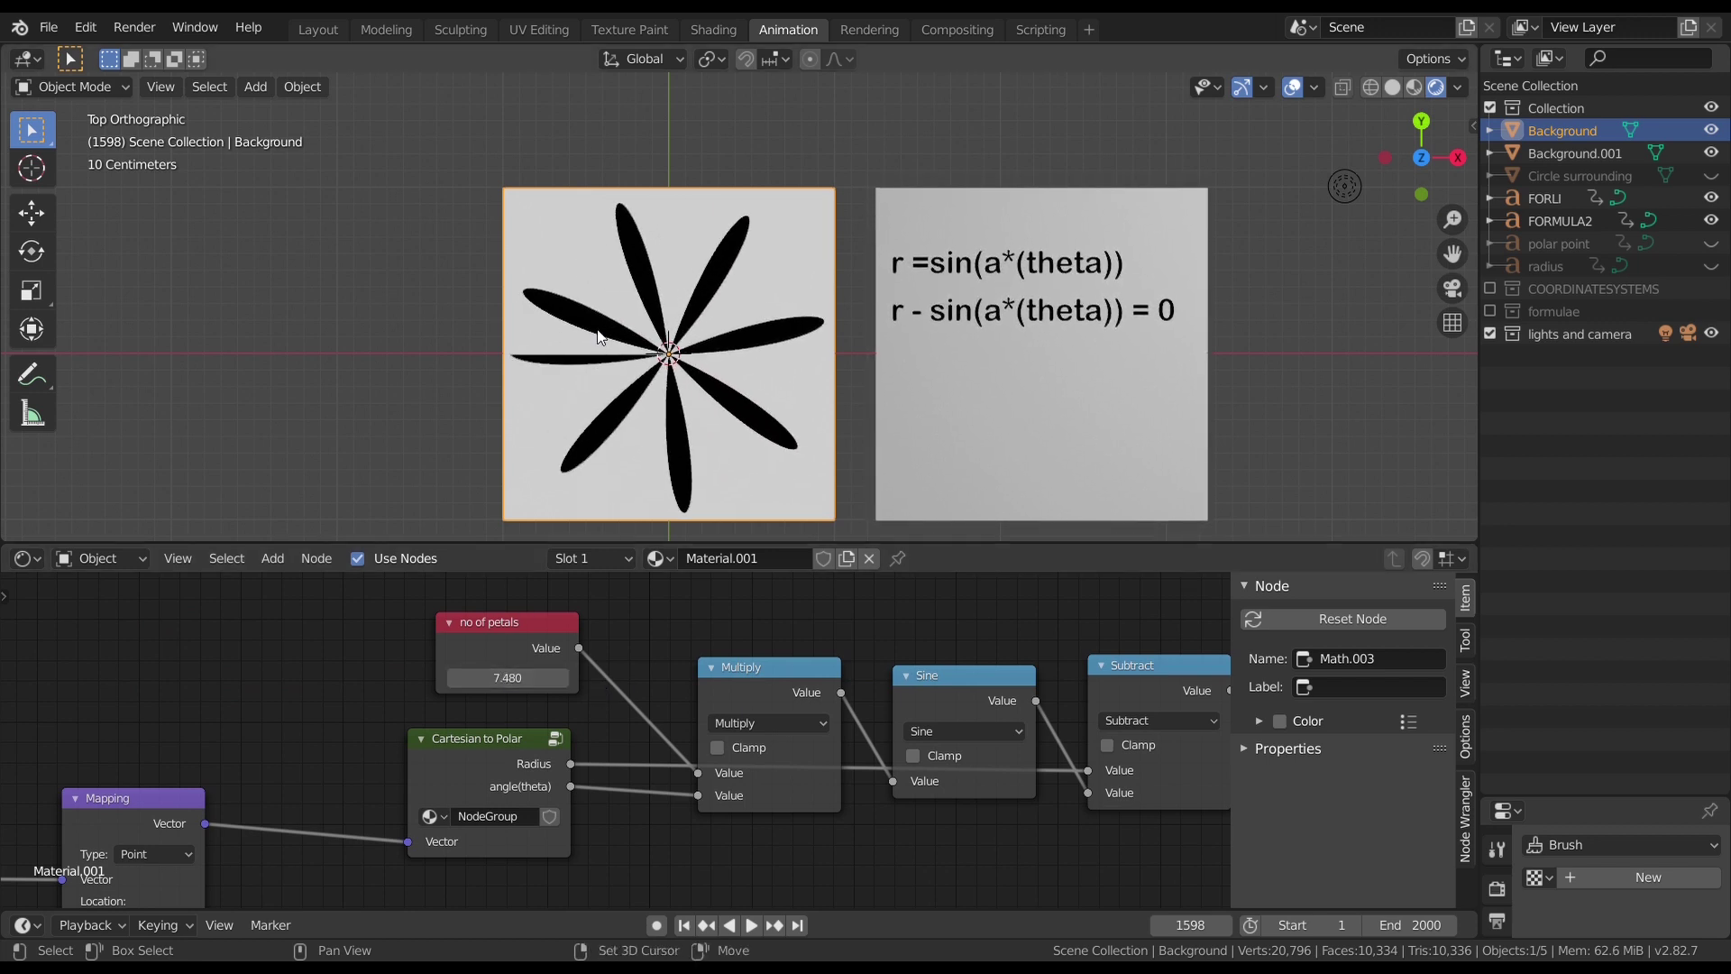
drag(504, 677, 413, 677)
Step: Insert a duplicate of the Multiply node between no of petals and Multiply, with its operation set to Round
click(790, 702)
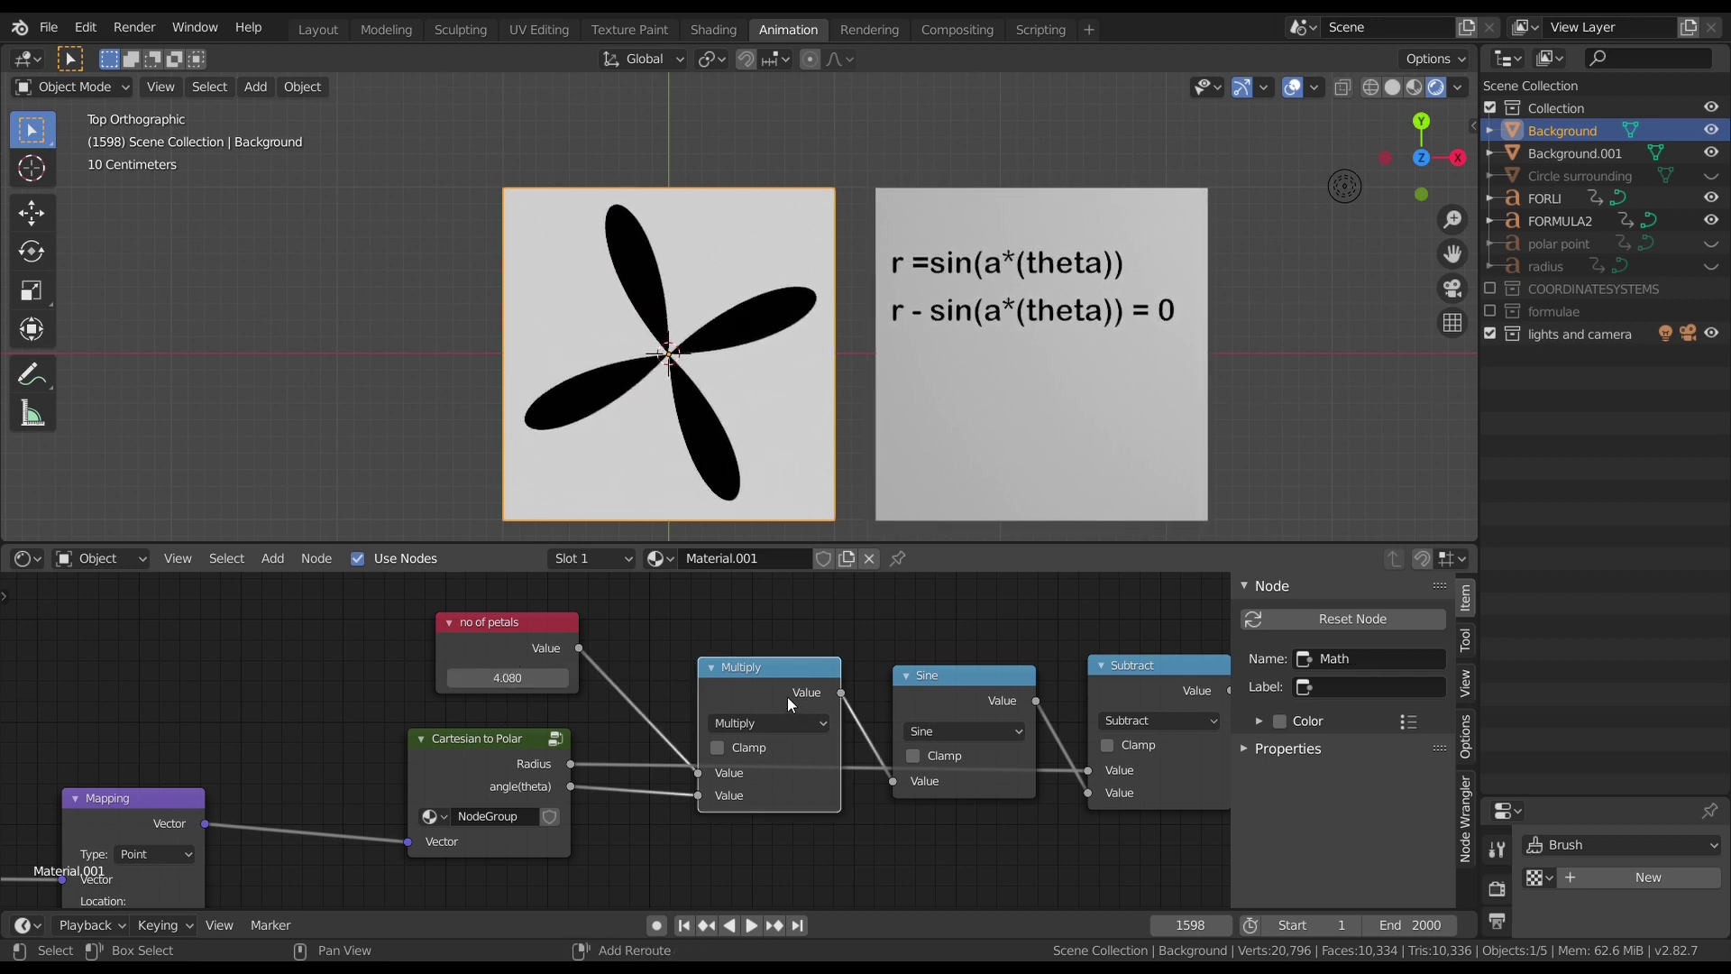
key(shift+d)
click(716, 675)
click(698, 673)
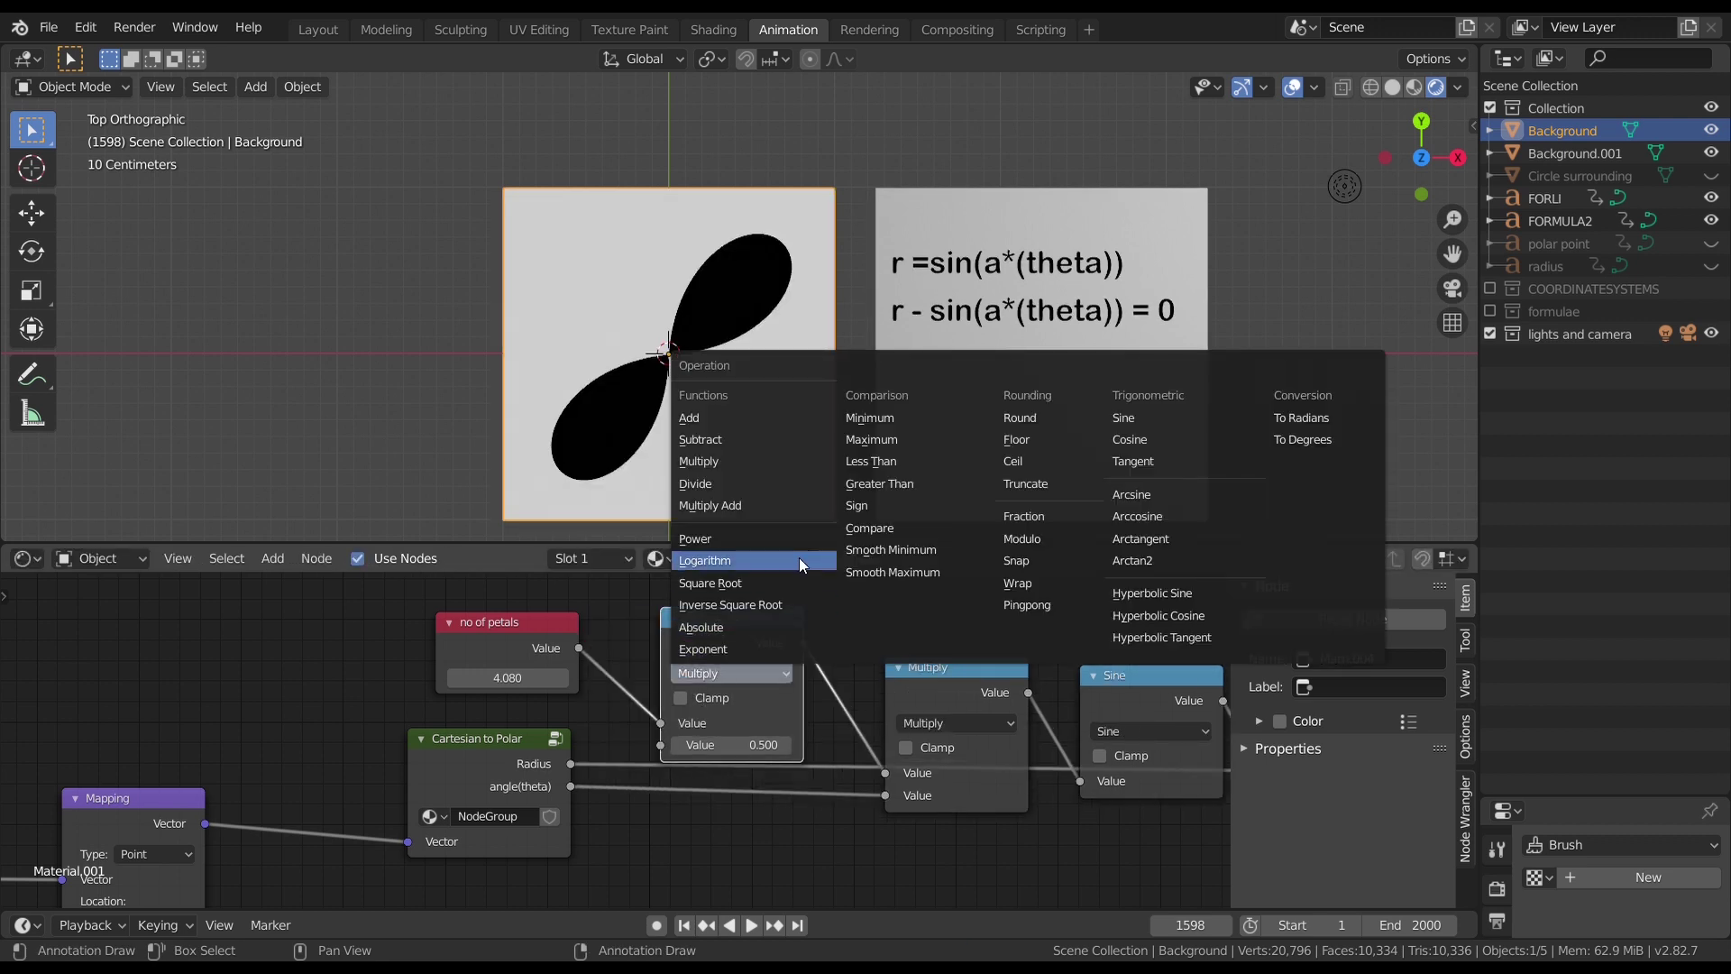
click(1040, 418)
middle_drag(678, 578, 836, 754)
drag(708, 731, 743, 697)
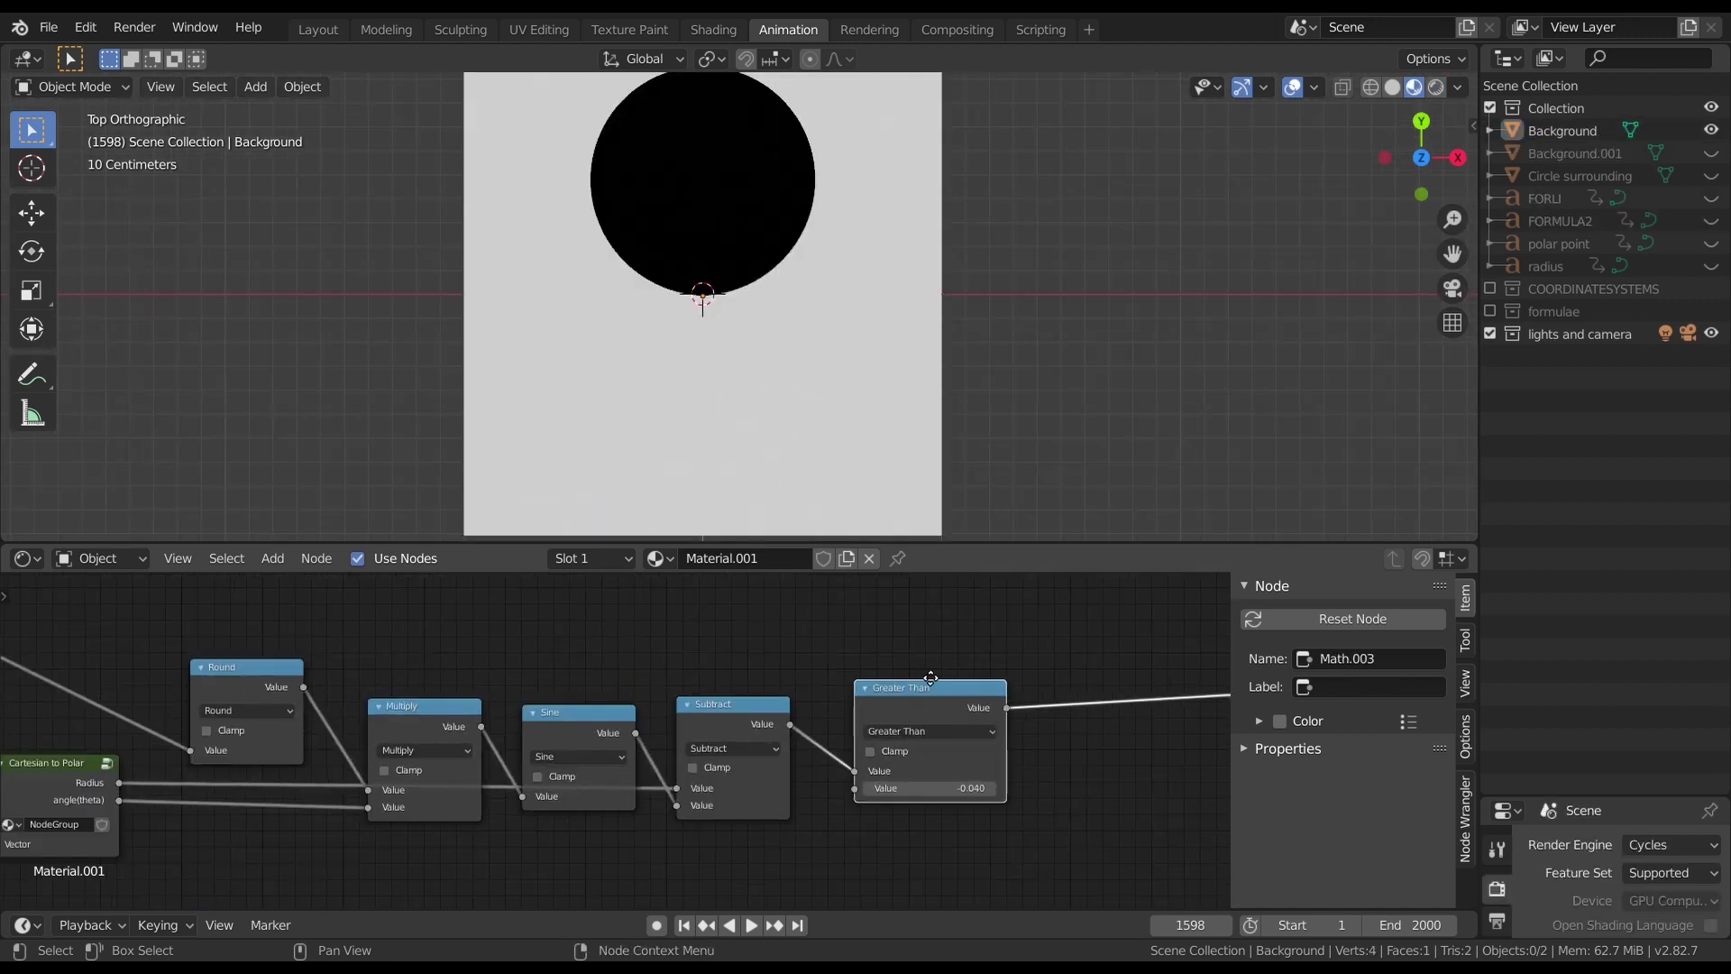
Step: Set the no of petals value to 12
scroll(447, 689, up, 2)
middle_drag(447, 689, 543, 764)
scroll(559, 760, up, 1)
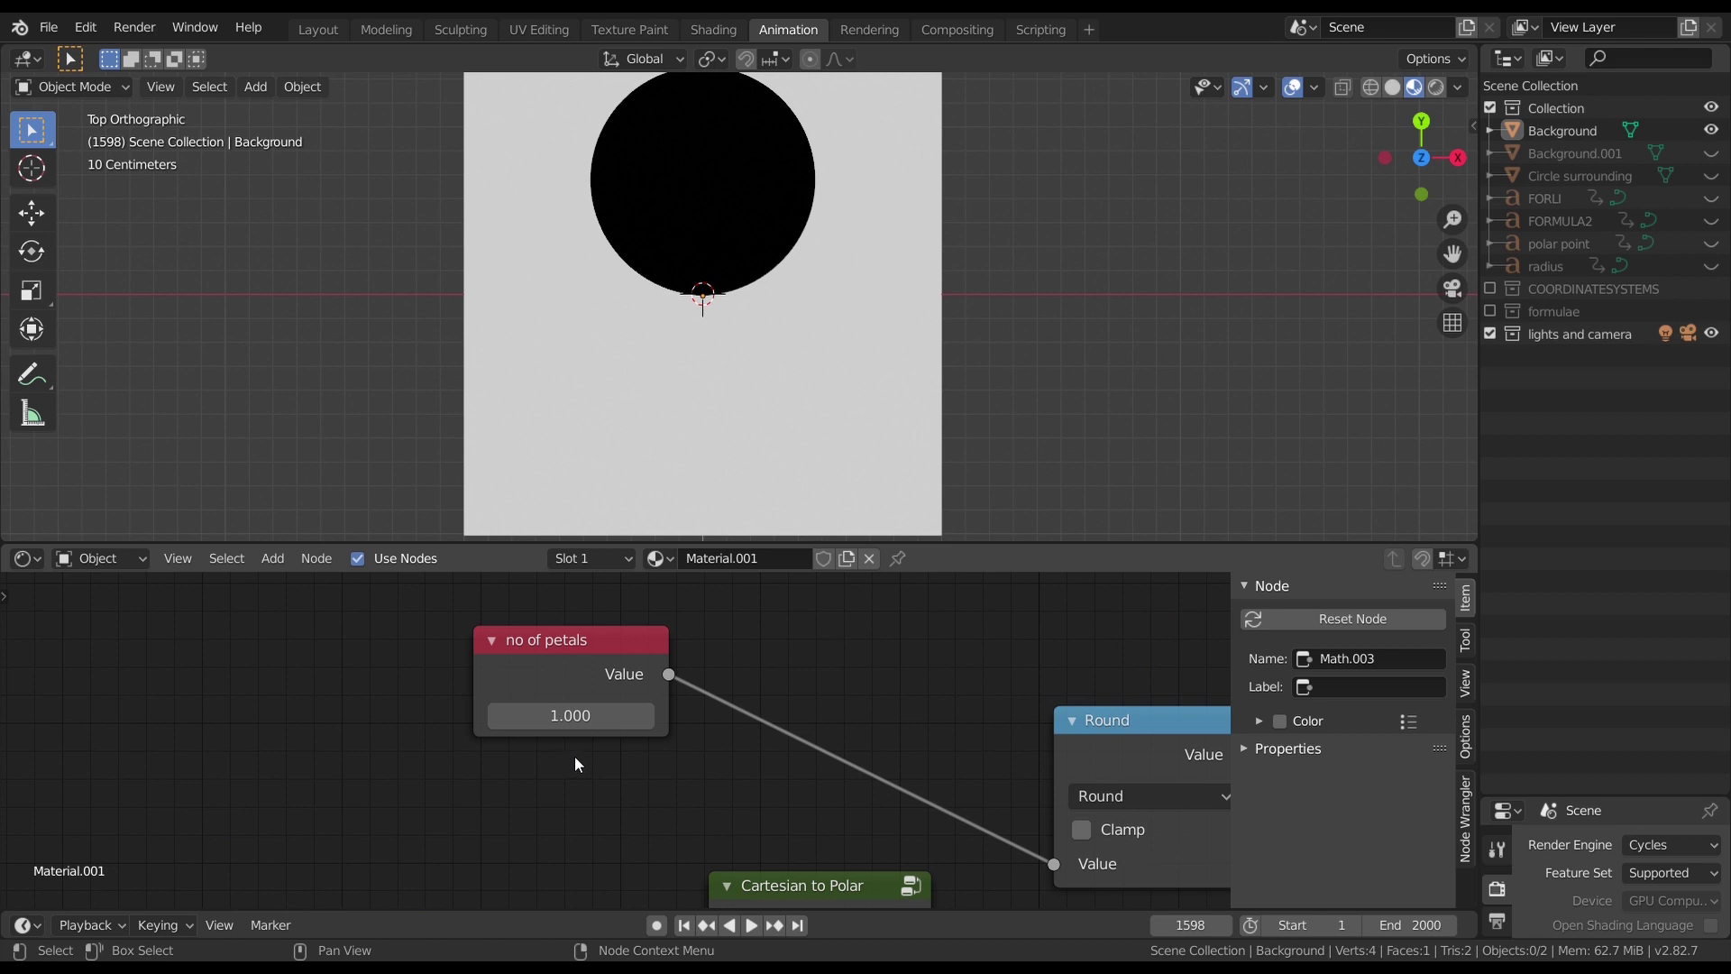
scroll(606, 742, up, 1)
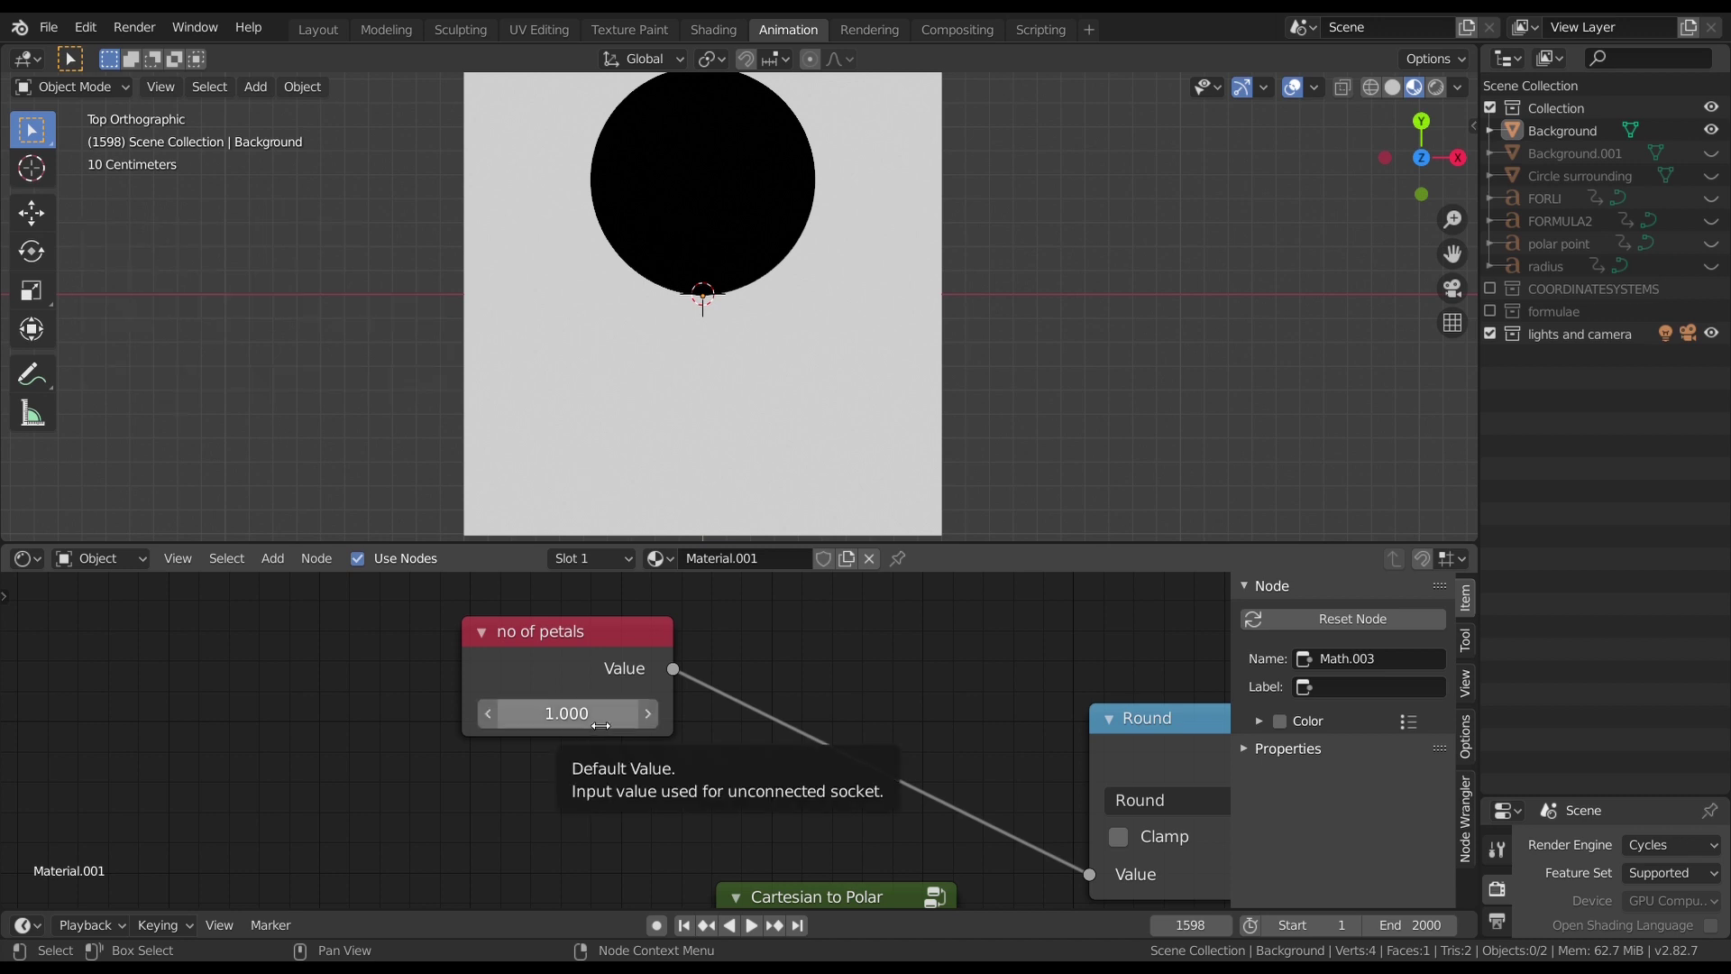
click(561, 726)
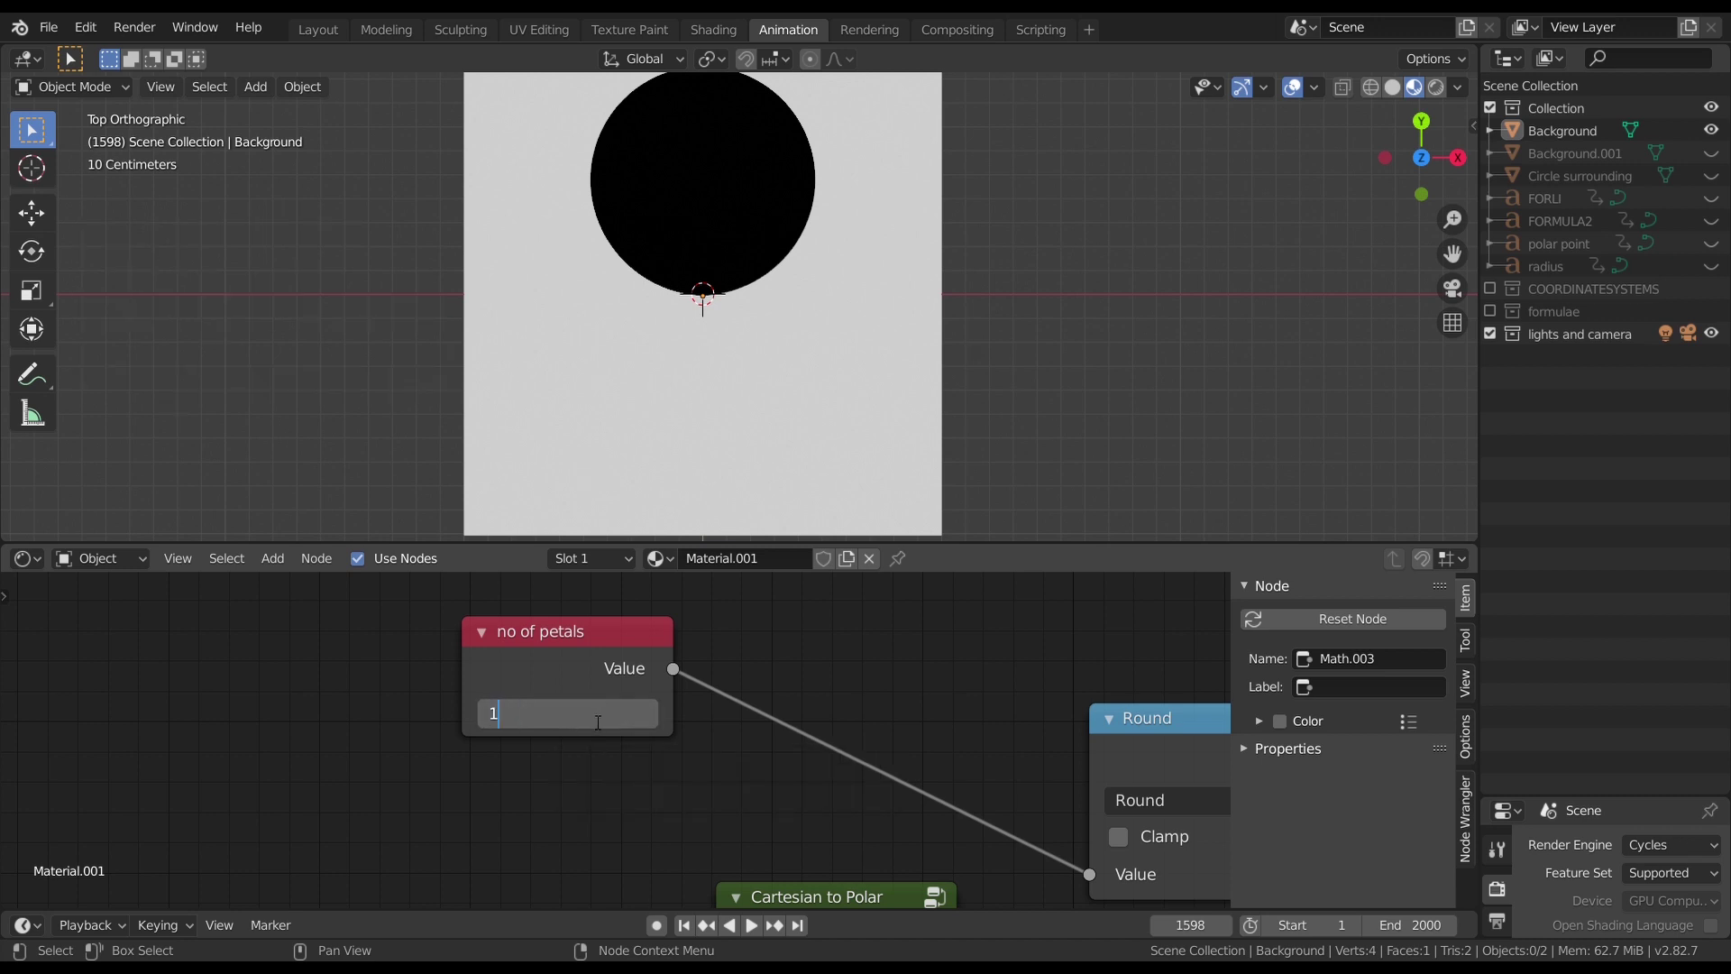
key(Return)
Step: Add a Principled BSDF node beyond the Greater Than node, just below its output link
scroll(868, 658, down, 5)
mouse_move(868, 659)
middle_down()
mouse_move(557, 706)
mouse_move(1176, 640)
middle_up()
middle_drag(1218, 726, 883, 699)
key(shift+a)
click(875, 653)
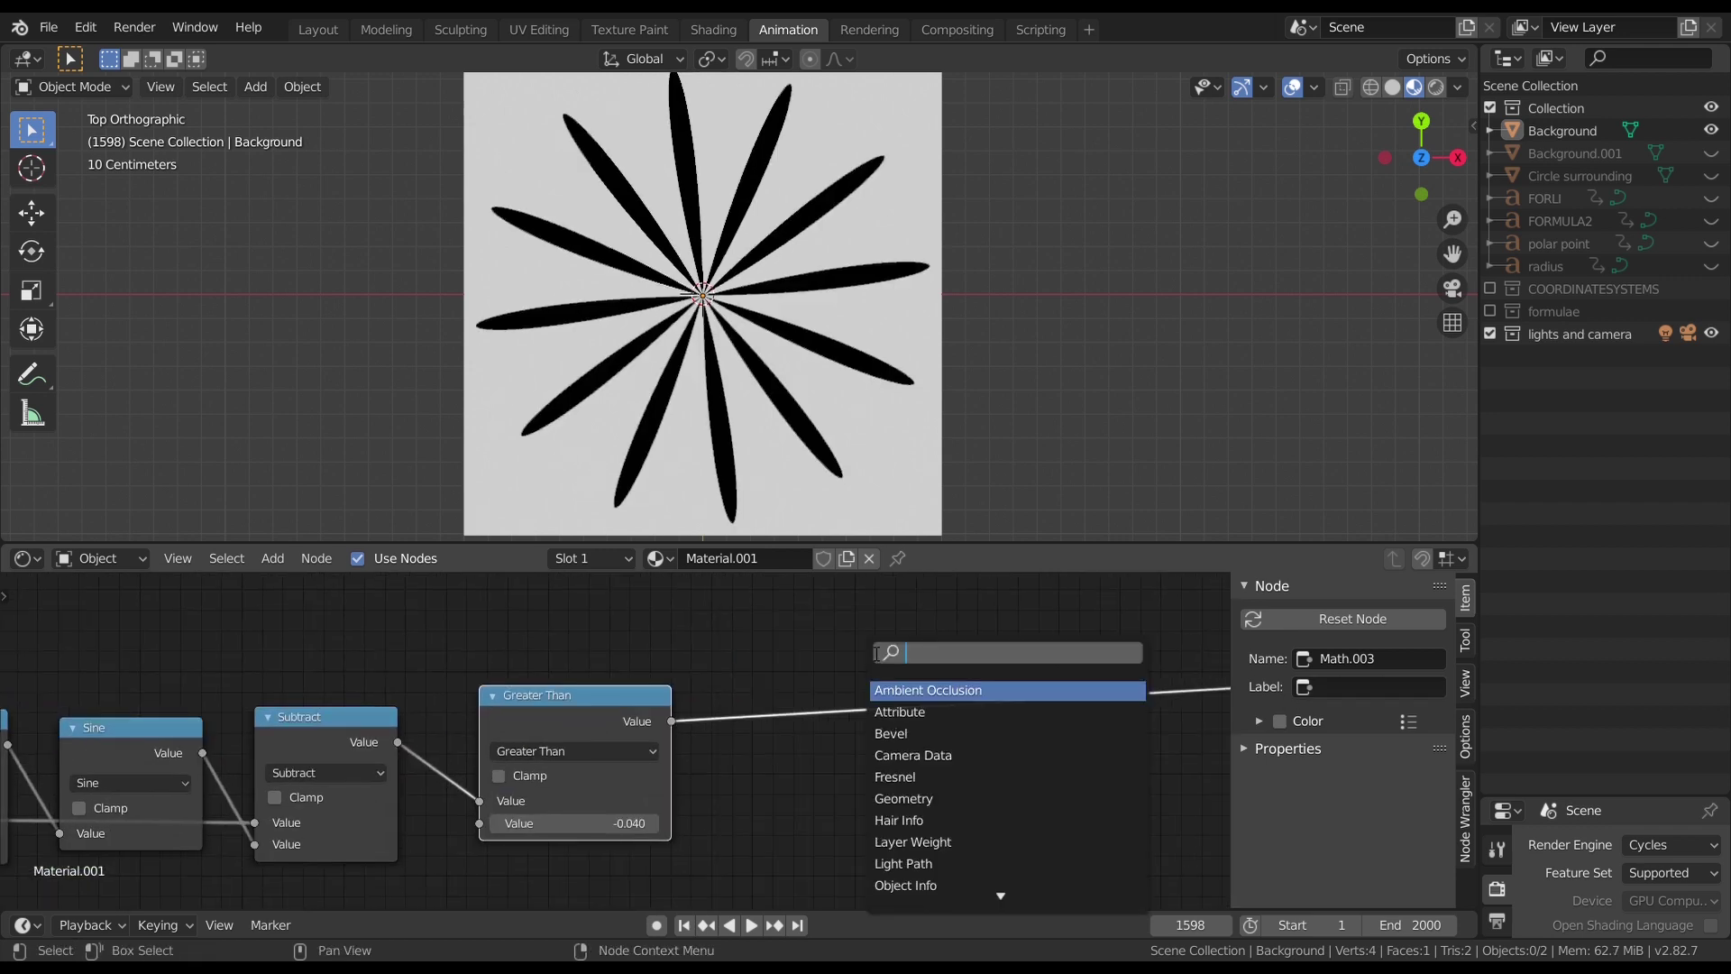
text(PRIN)
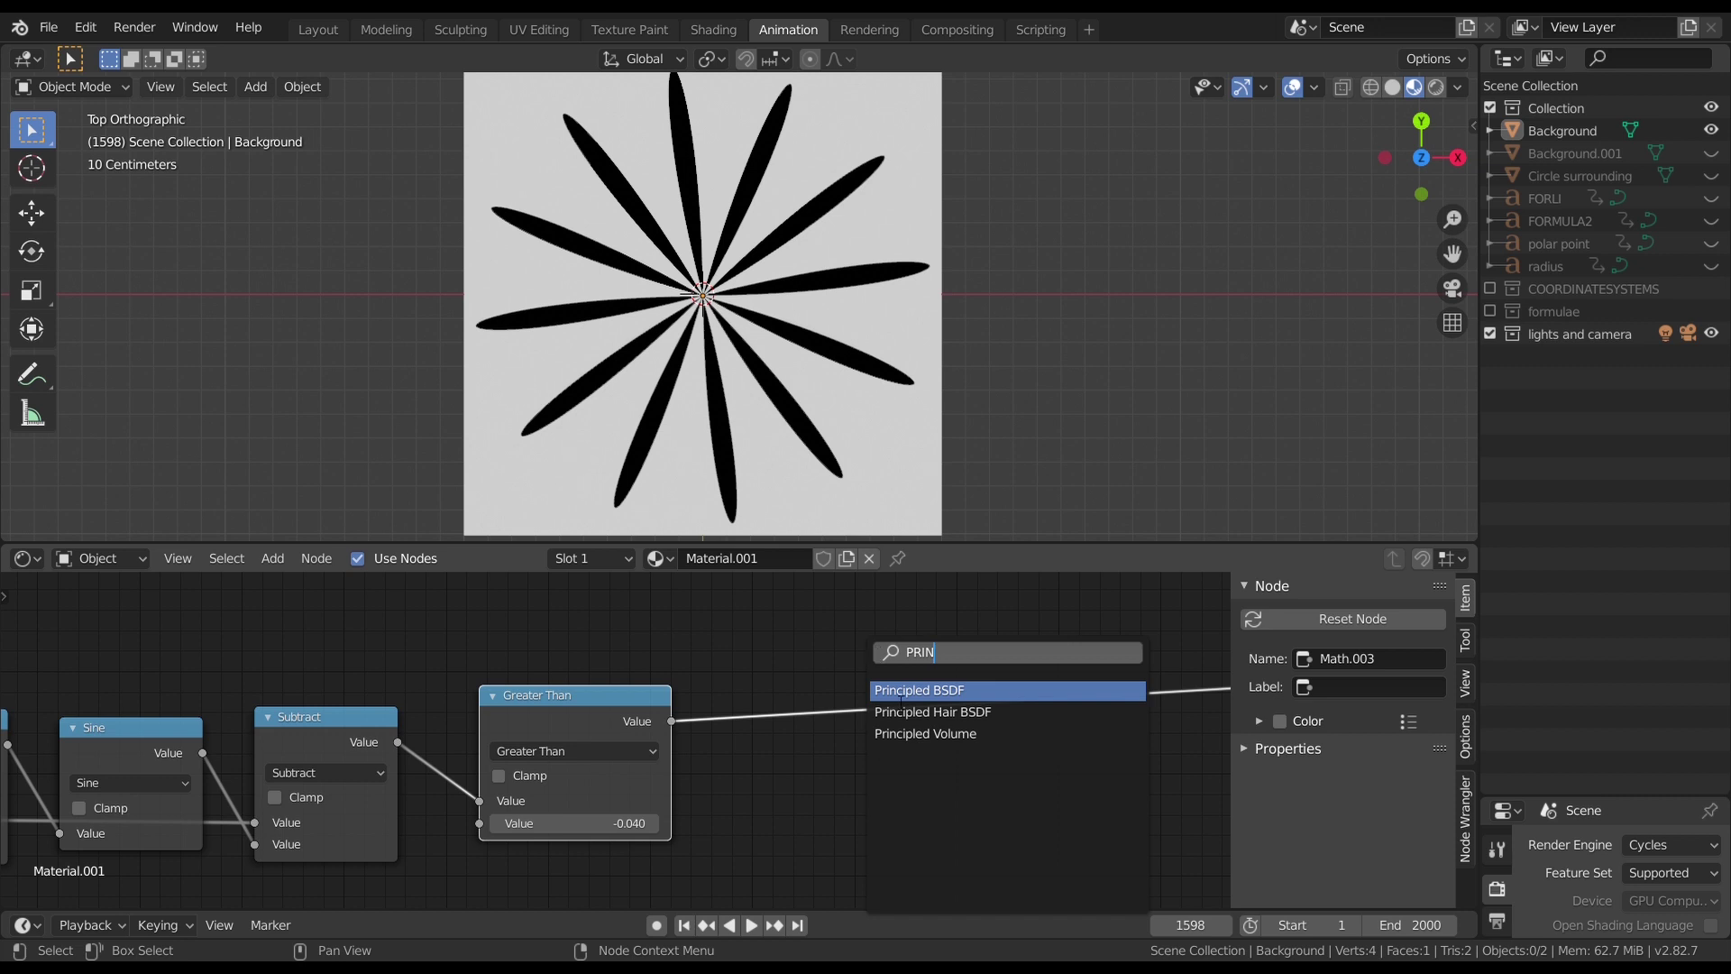
click(951, 696)
click(951, 749)
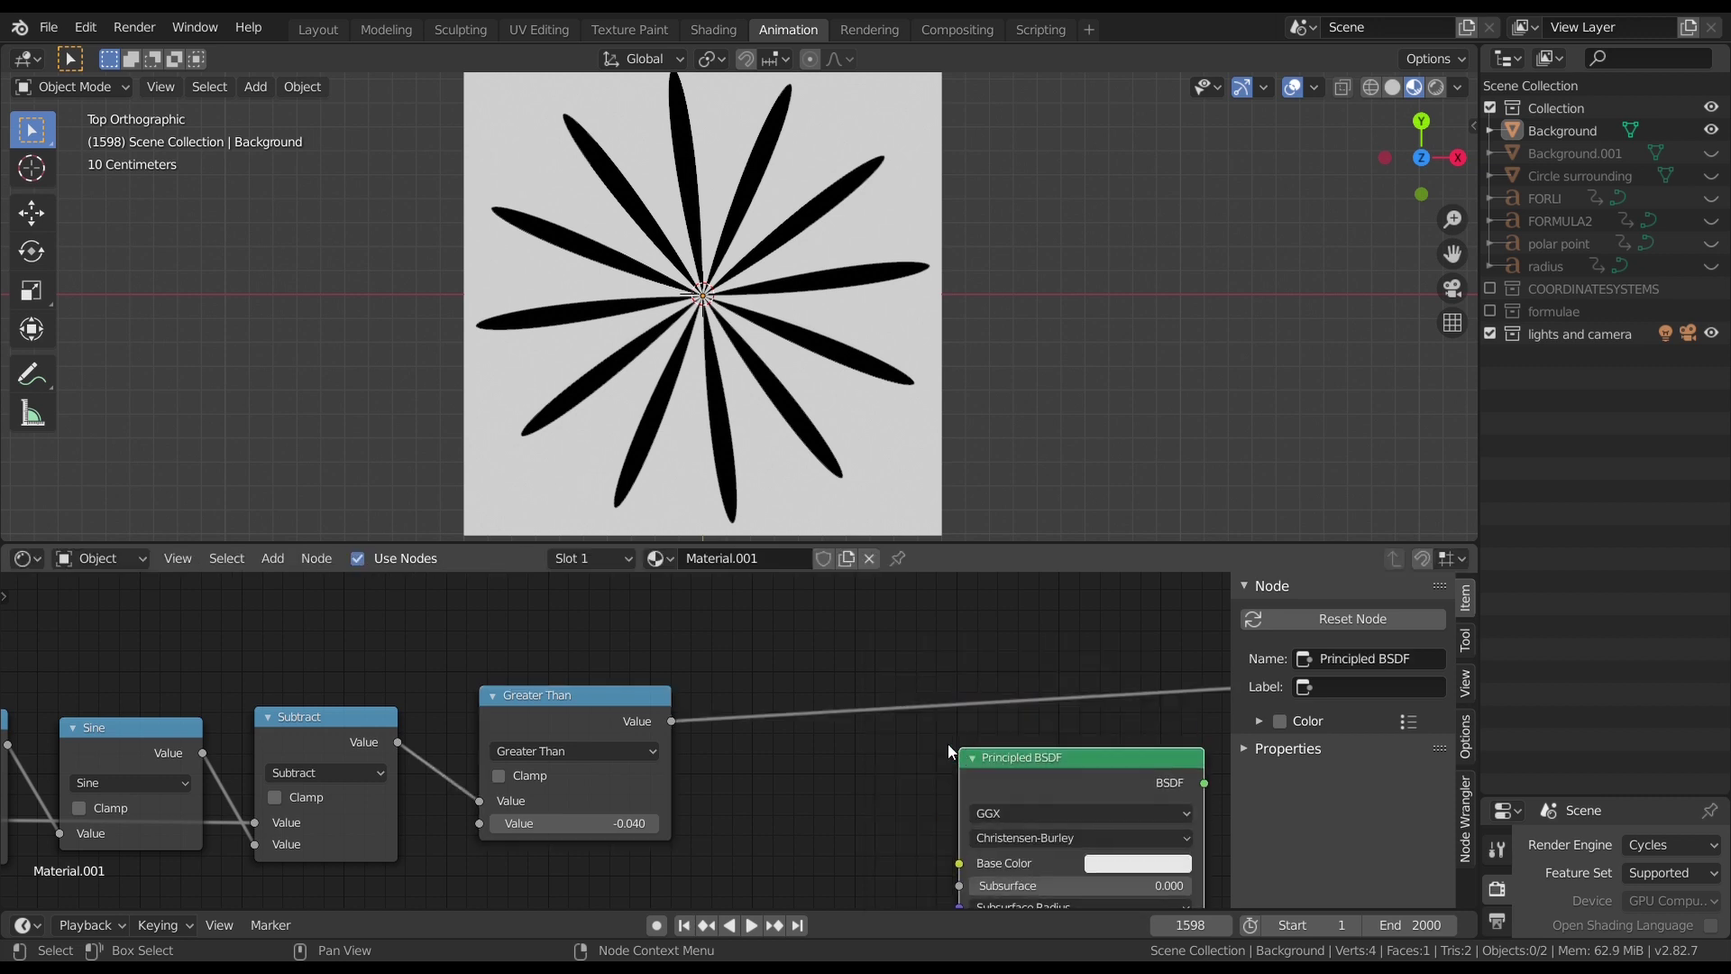
Step: Add a Transparent BSDF node above the Principled BSDF, dropped onto the Greater Than output link
key(shift+a)
click(926, 676)
text(TRA)
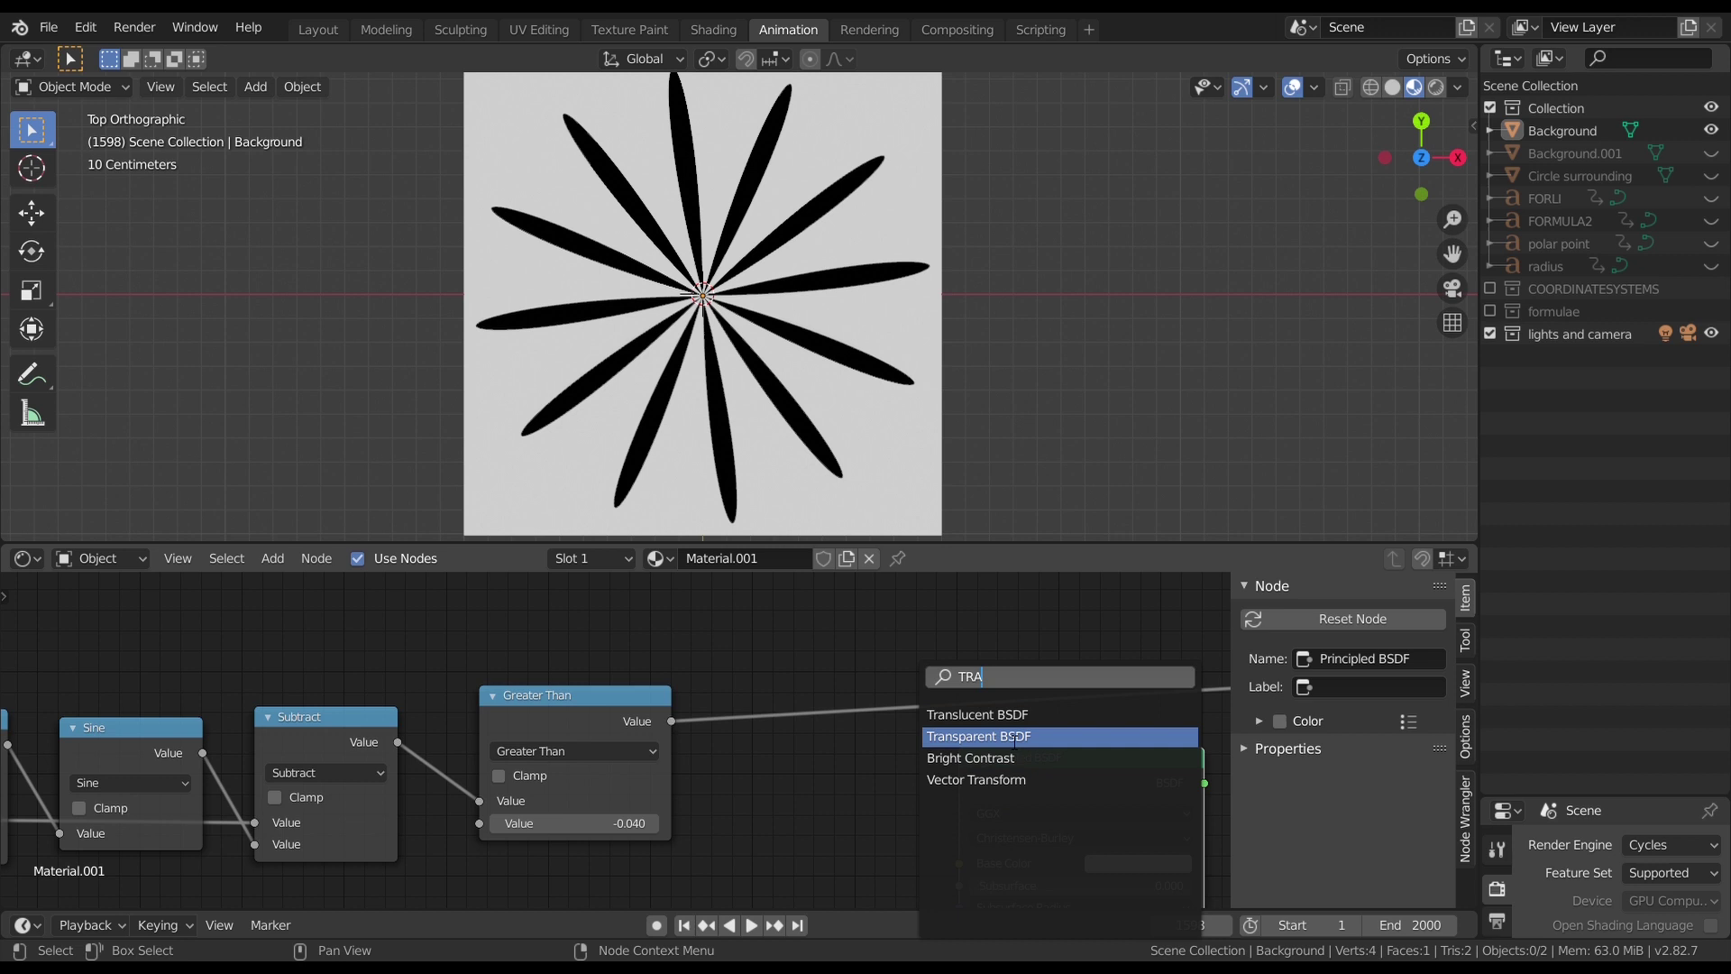
click(1012, 736)
click(998, 638)
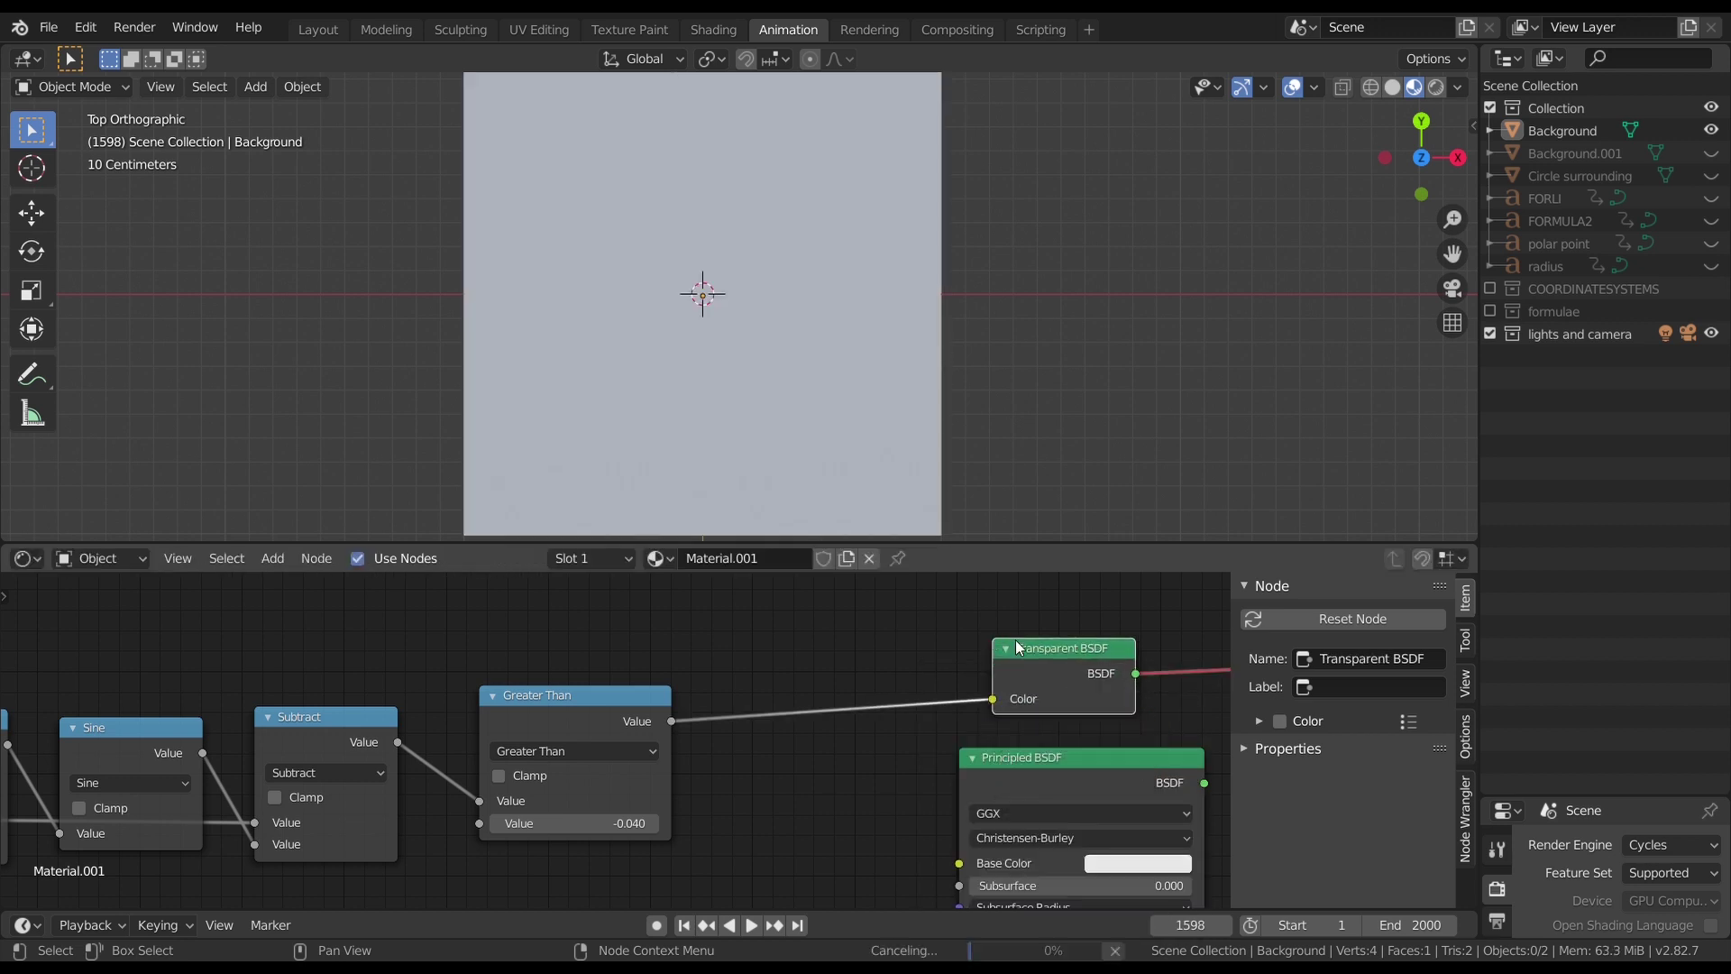
Step: Combine the Transparent and Principled BSDFs in a Mix Shader and disconnect Greater Than from the Transparent BSDF's Color
ctrl+shift+right_drag(1047, 668, 1062, 774)
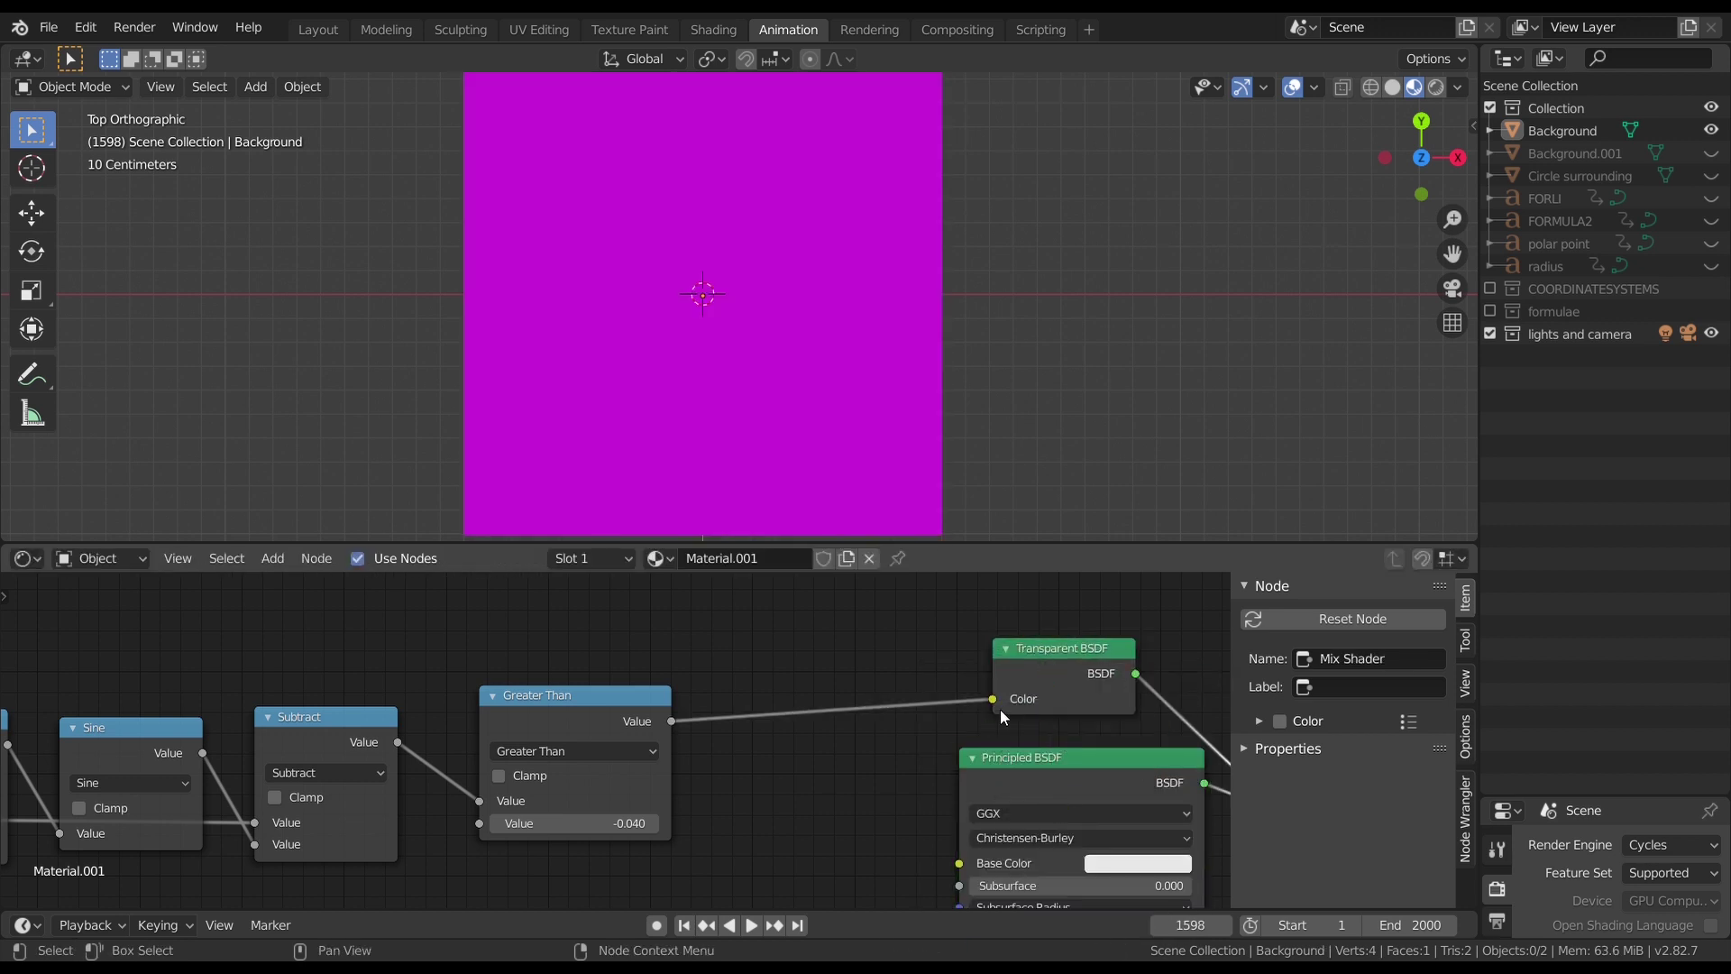
drag(991, 700, 947, 662)
Step: Connect Greater Than to the Mix Shader's Fac input and move the Transparent BSDF node above that link
scroll(941, 716, down, 2)
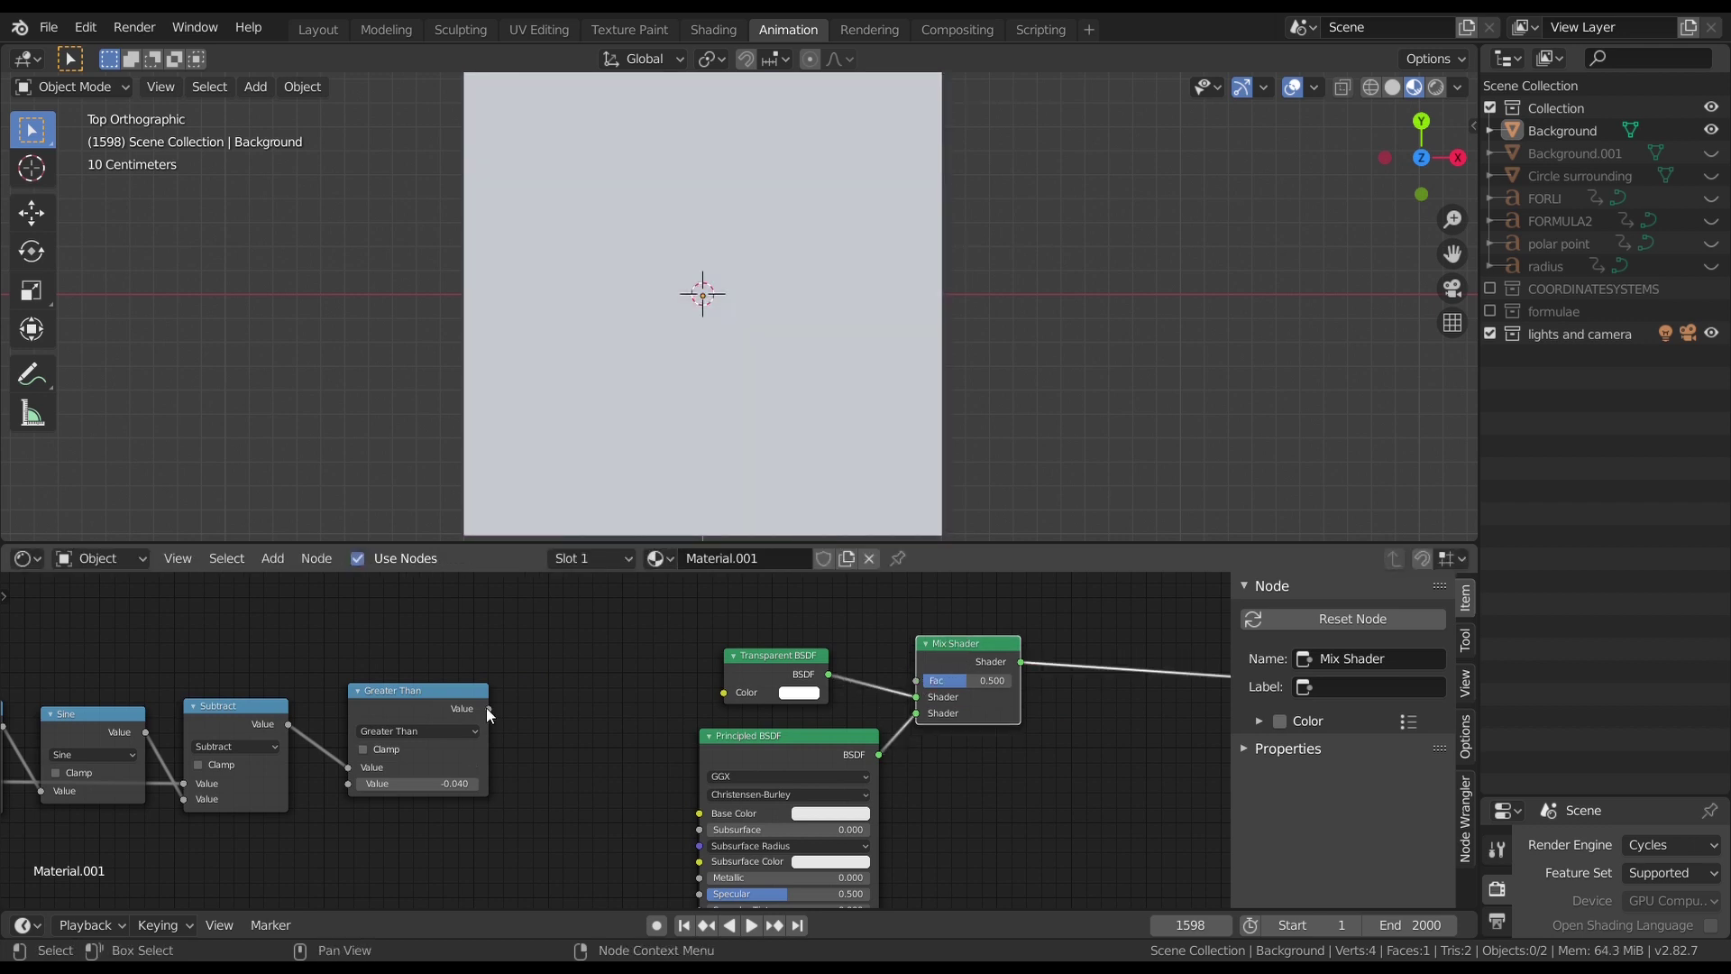
drag(487, 709, 920, 681)
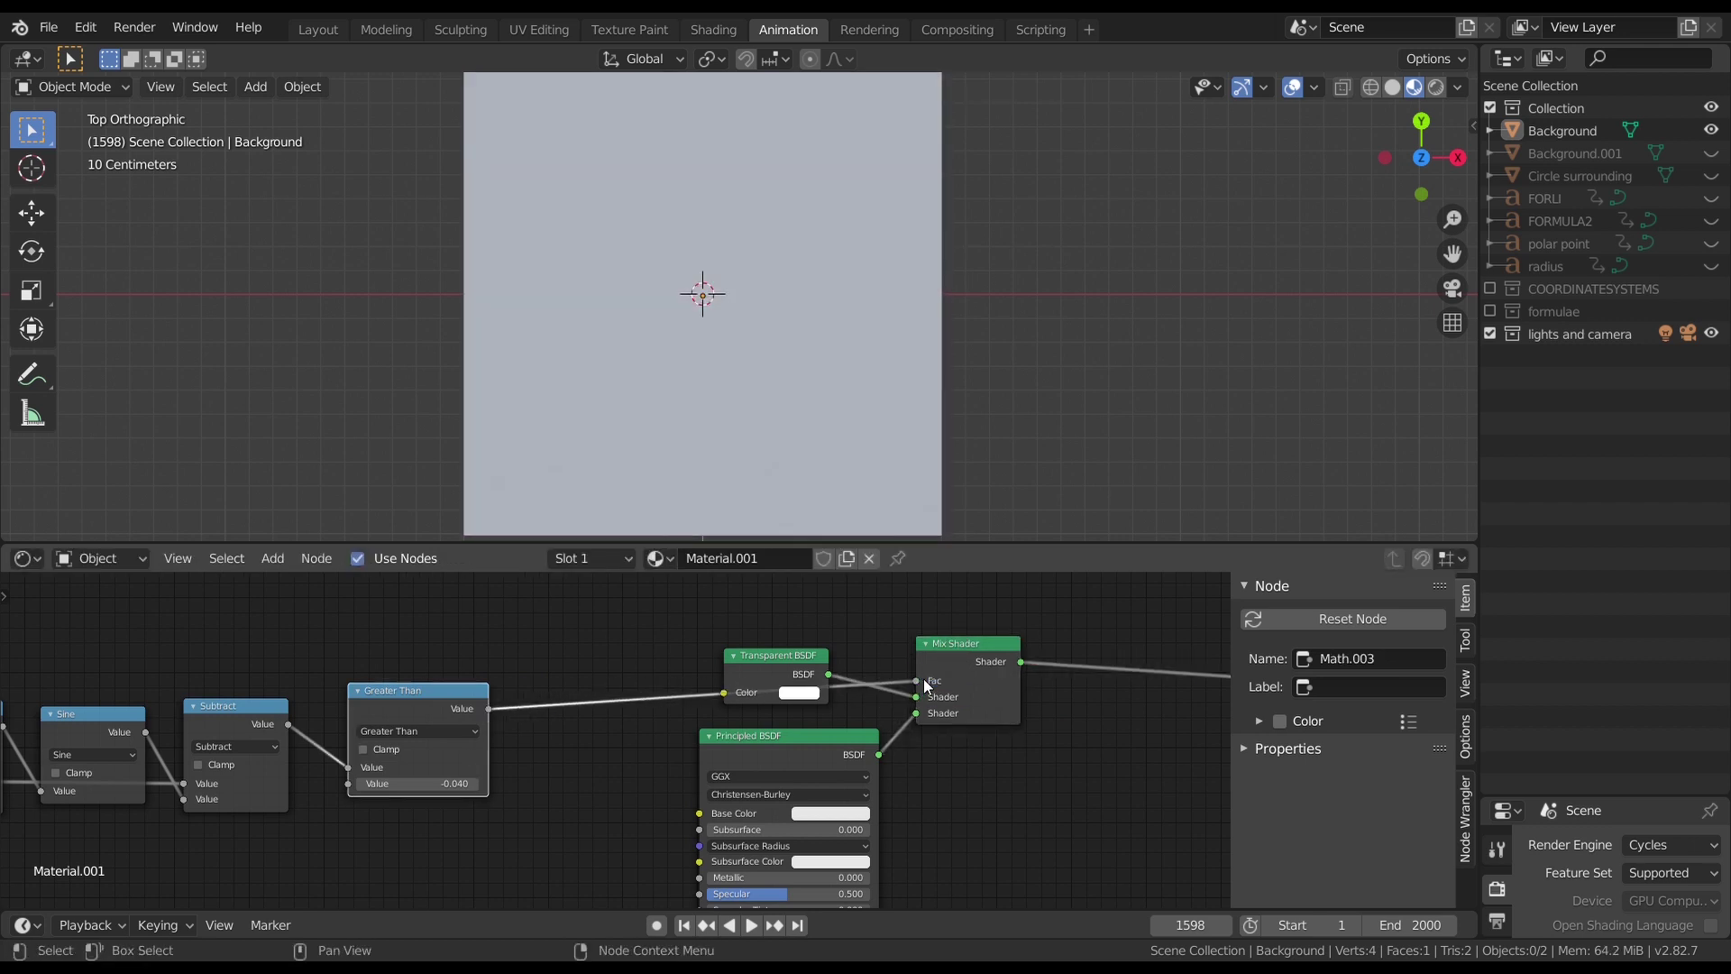
scroll(1005, 668, up, 1)
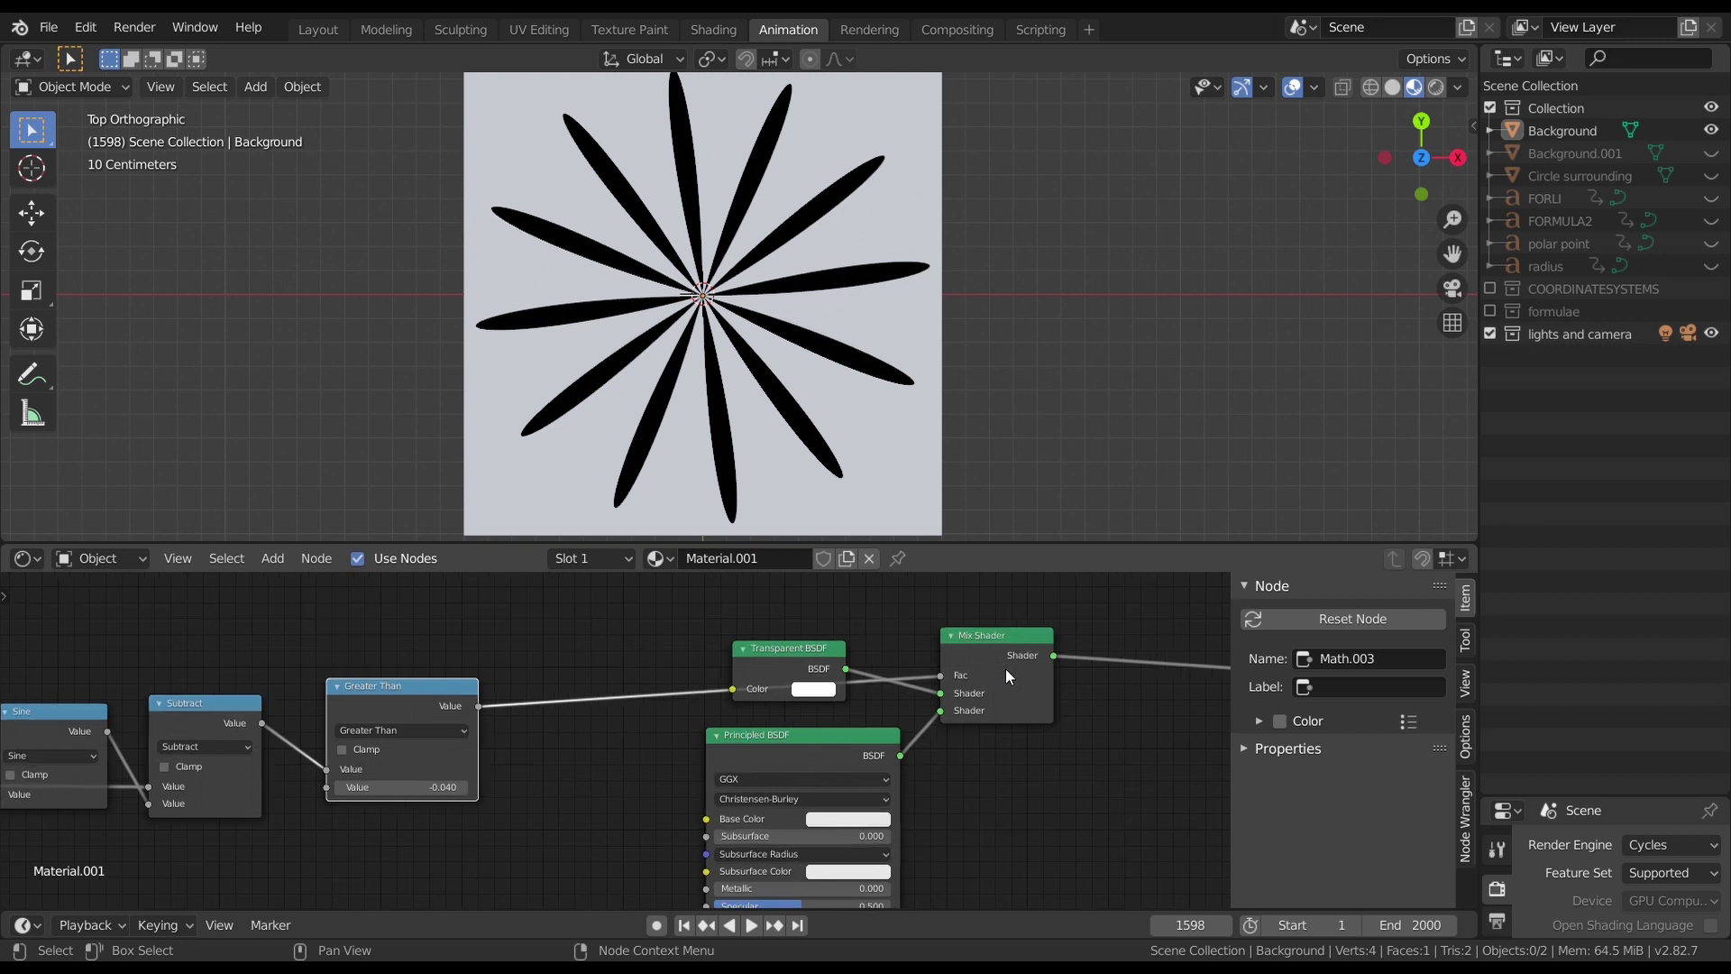
scroll(1007, 669, up, 2)
middle_drag(1018, 718, 1025, 789)
drag(825, 714, 816, 654)
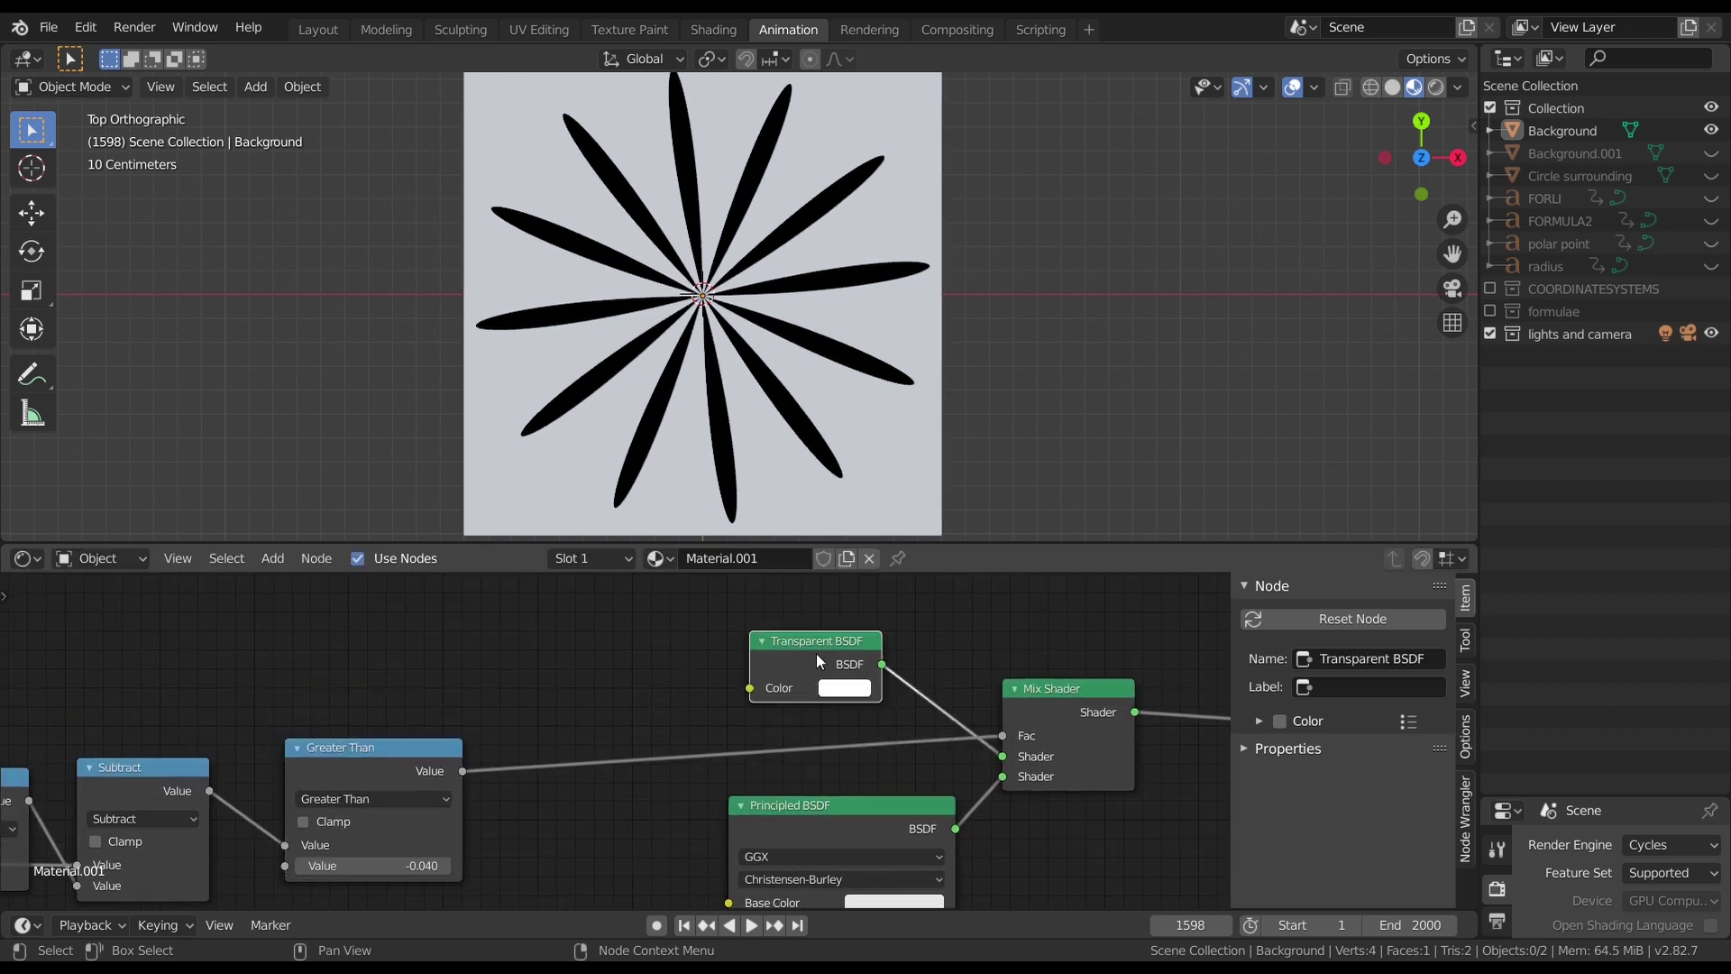
middle_drag(985, 724, 907, 731)
scroll(884, 401, up, 2)
middle_drag(884, 399, 937, 354)
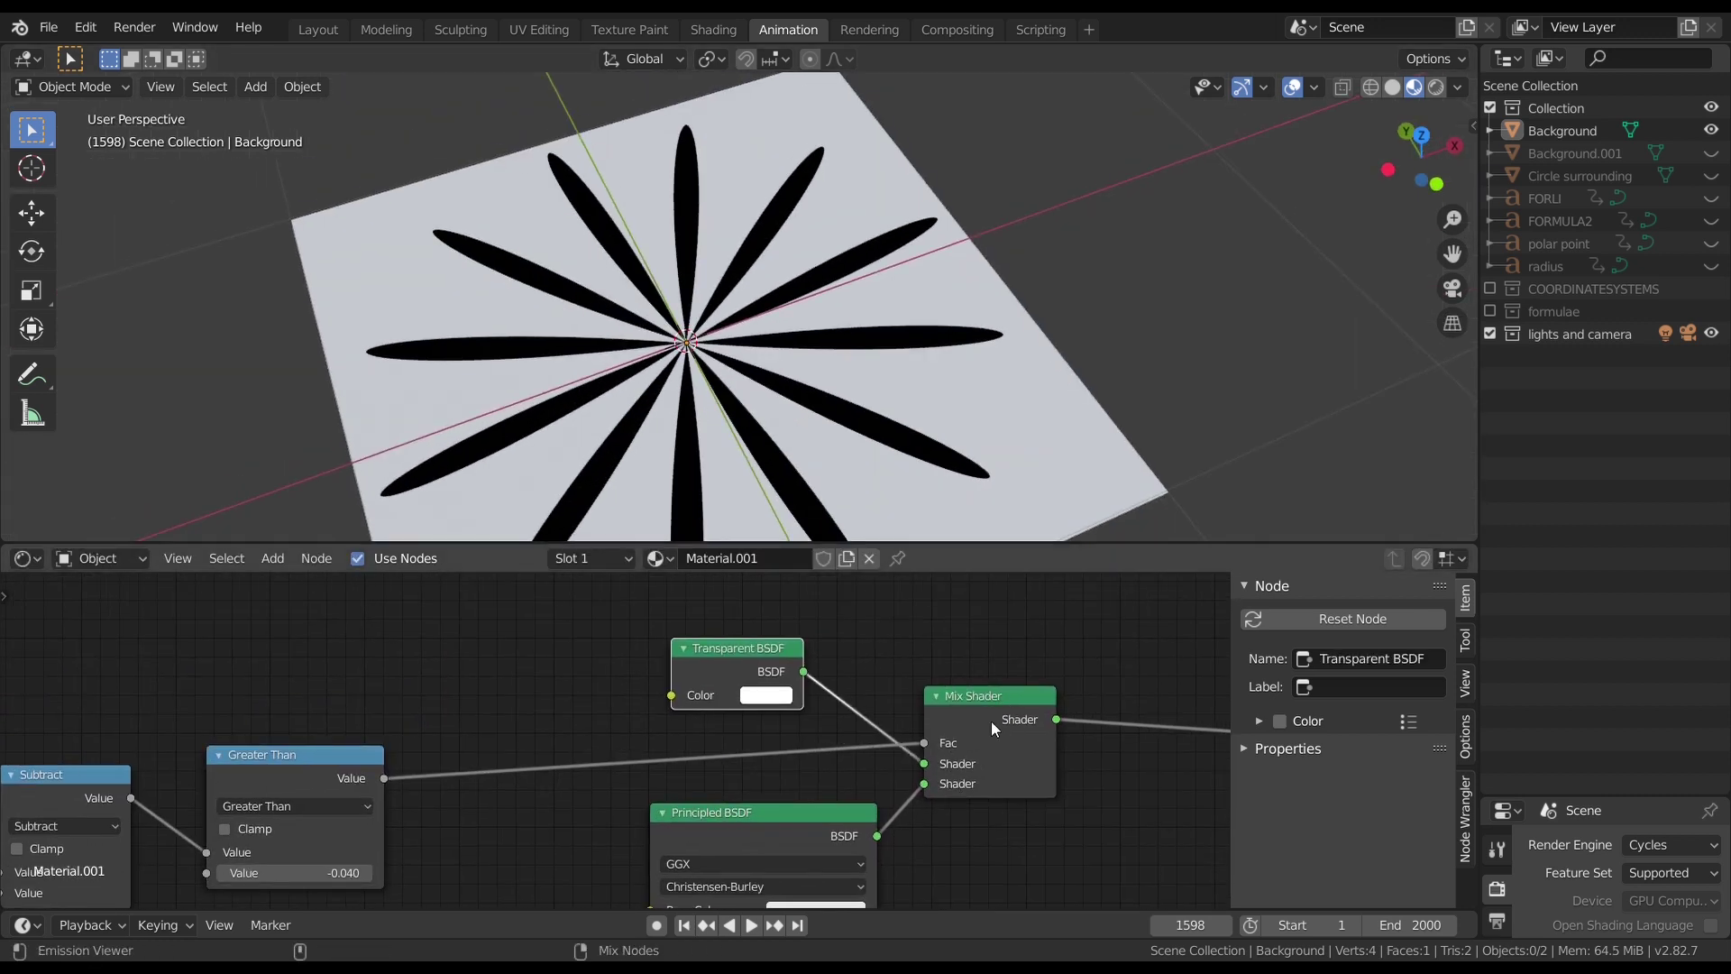
Step: Switch the 3D viewport to Rendered shading to preview the petal-shaped transparency on the plane
scroll(992, 729, down, 1)
key(z)
click(789, 227)
mouse_move(792, 262)
middle_down()
mouse_move(864, 220)
mouse_move(872, 284)
mouse_move(841, 370)
middle_up()
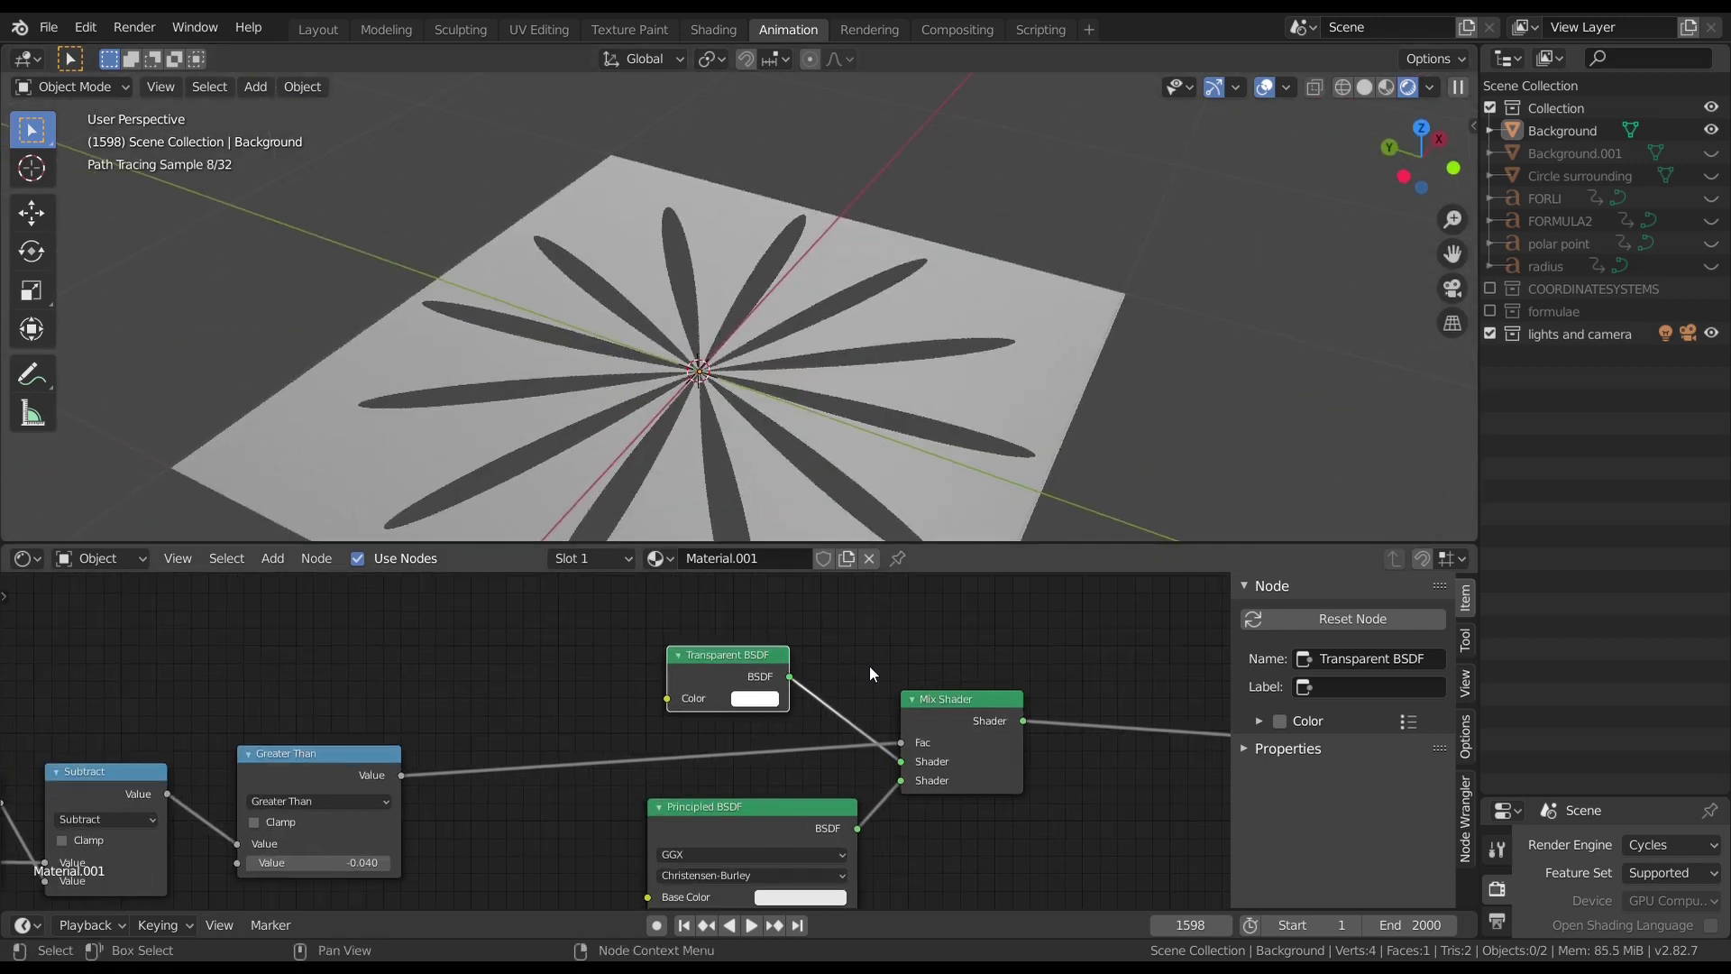
Step: Add an Invert node on the link between Greater Than and the Mix Shader's Fac input
scroll(870, 665, up, 1)
scroll(868, 763, up, 1)
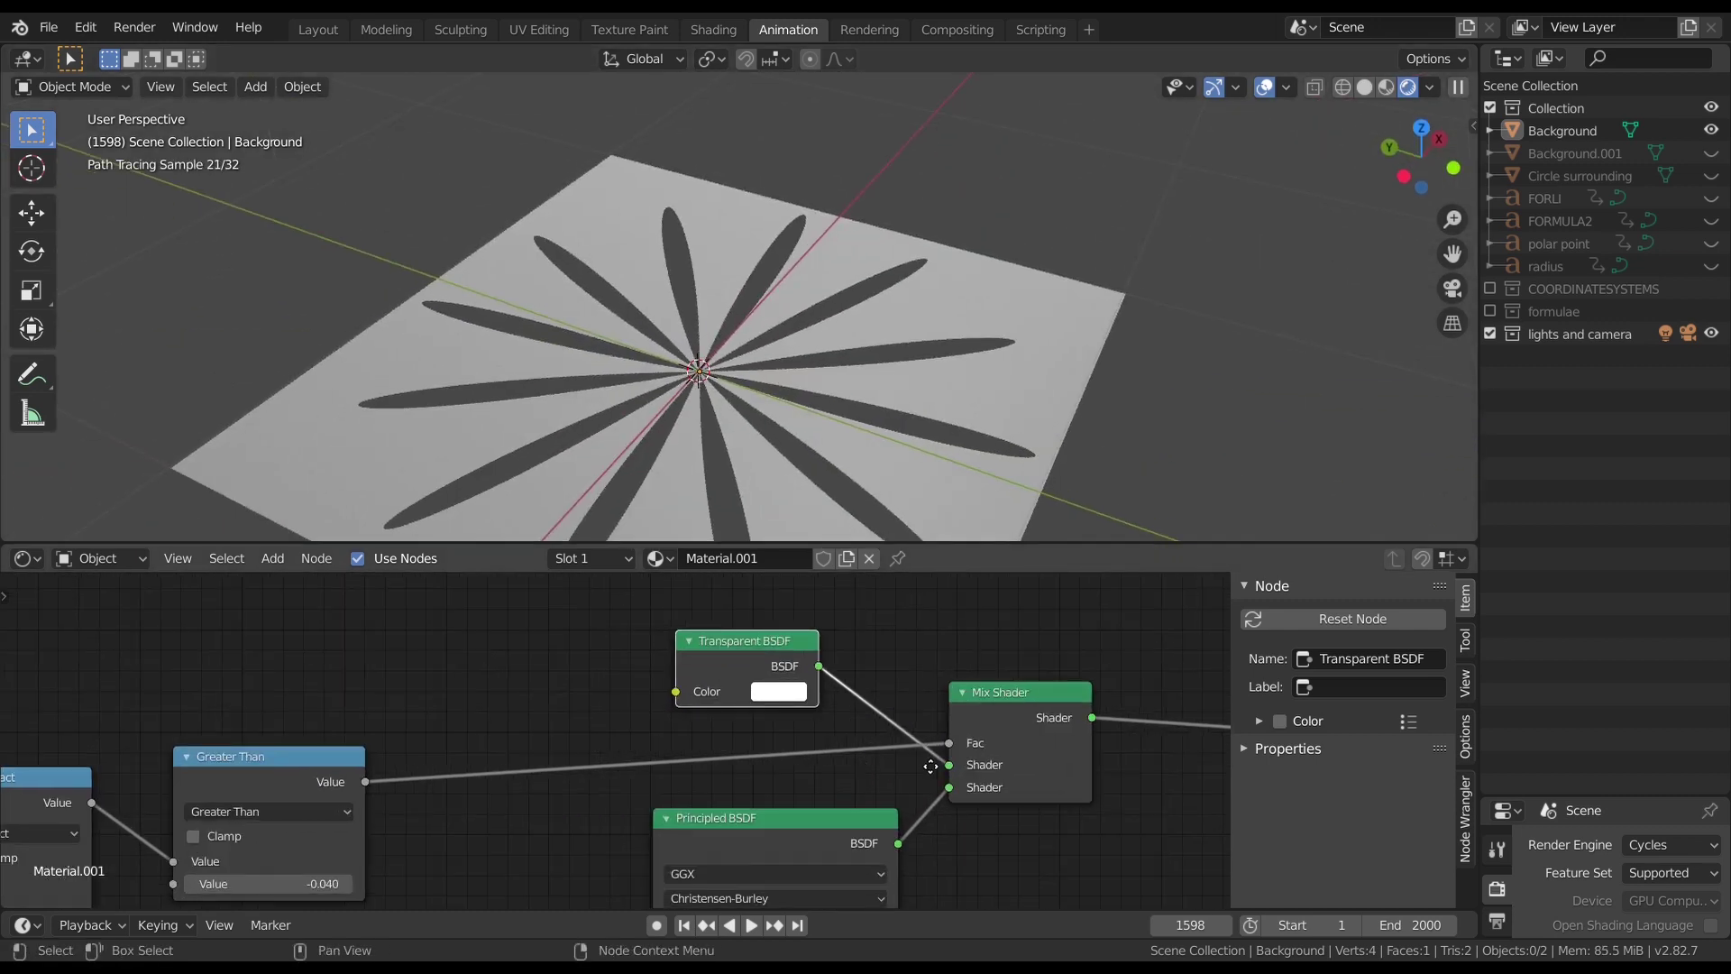
mouse_move(930, 766)
middle_down()
mouse_move(961, 761)
mouse_move(803, 749)
mouse_move(841, 776)
middle_up()
scroll(864, 762, up, 1)
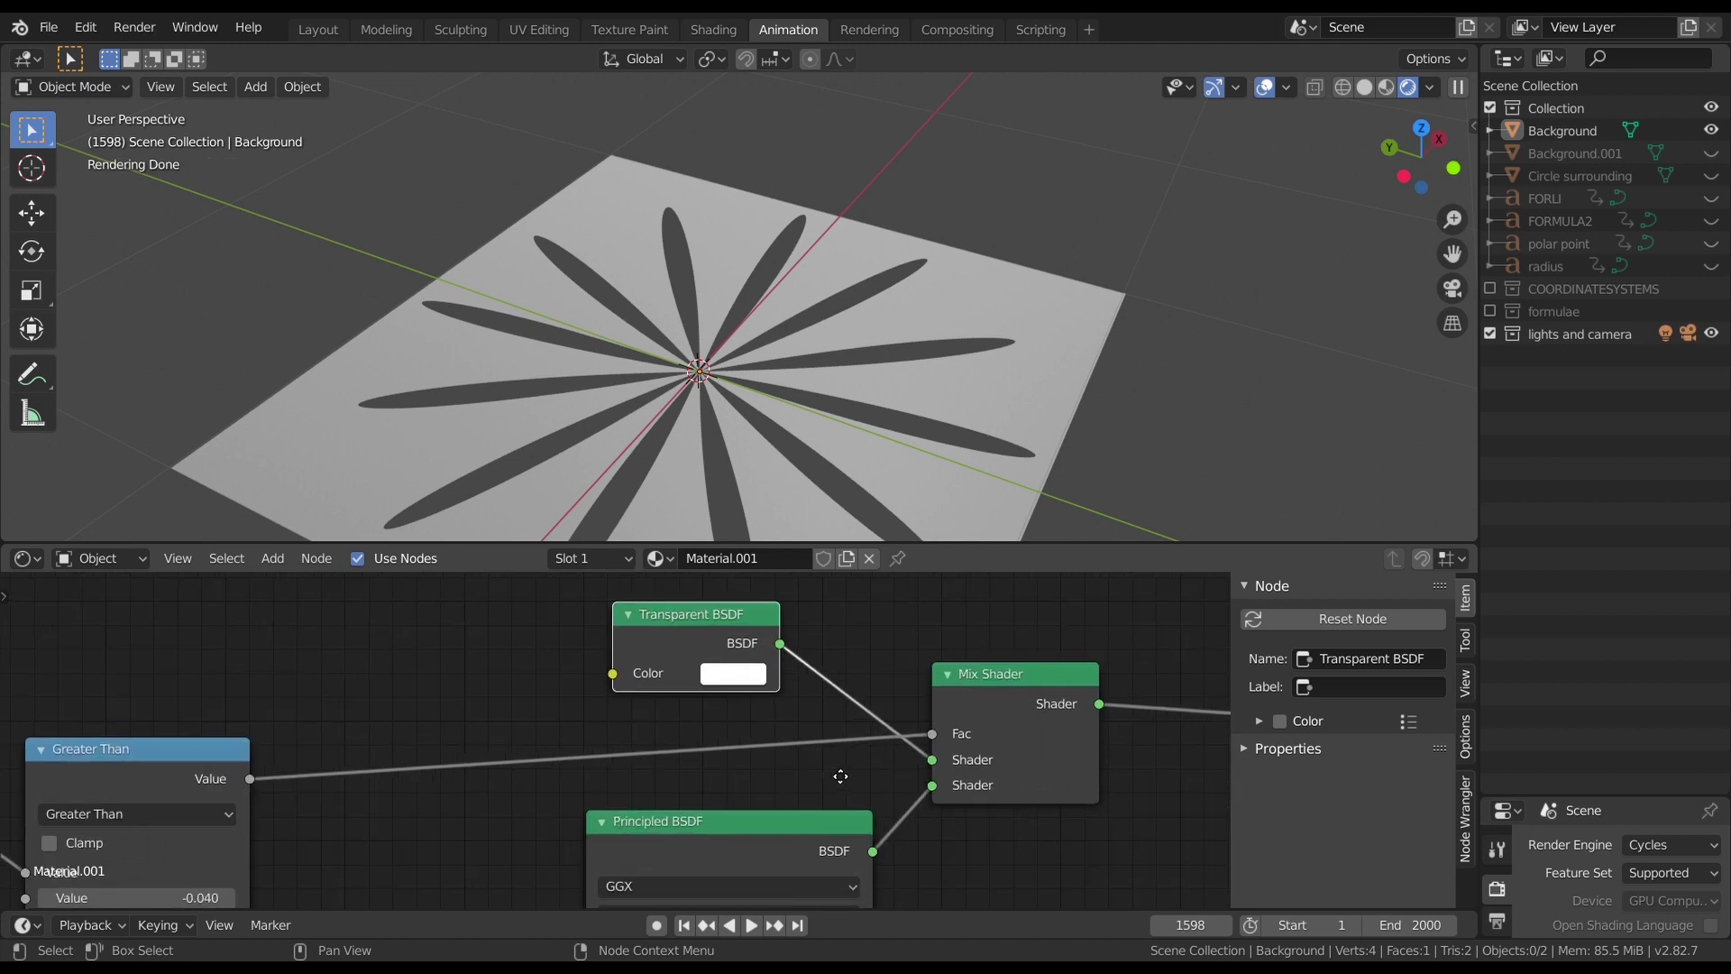
mouse_move(929, 762)
mouse_down()
mouse_move(933, 784)
mouse_move(934, 760)
mouse_up()
key(shift+a)
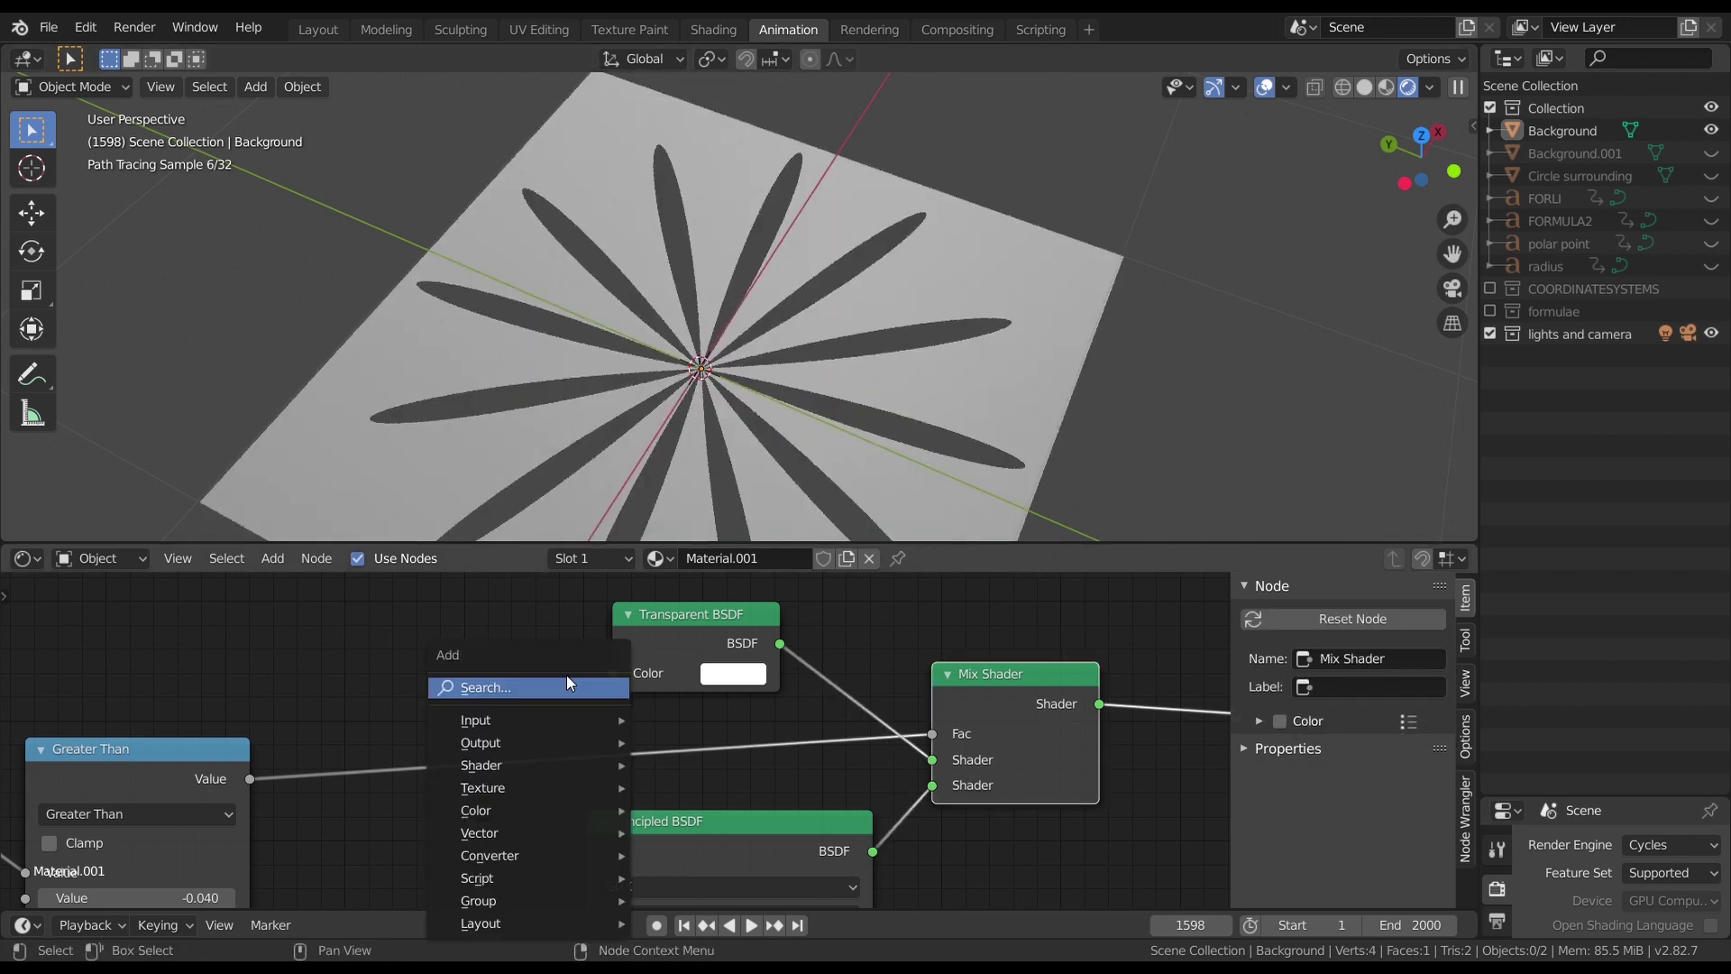
click(576, 693)
text(IN)
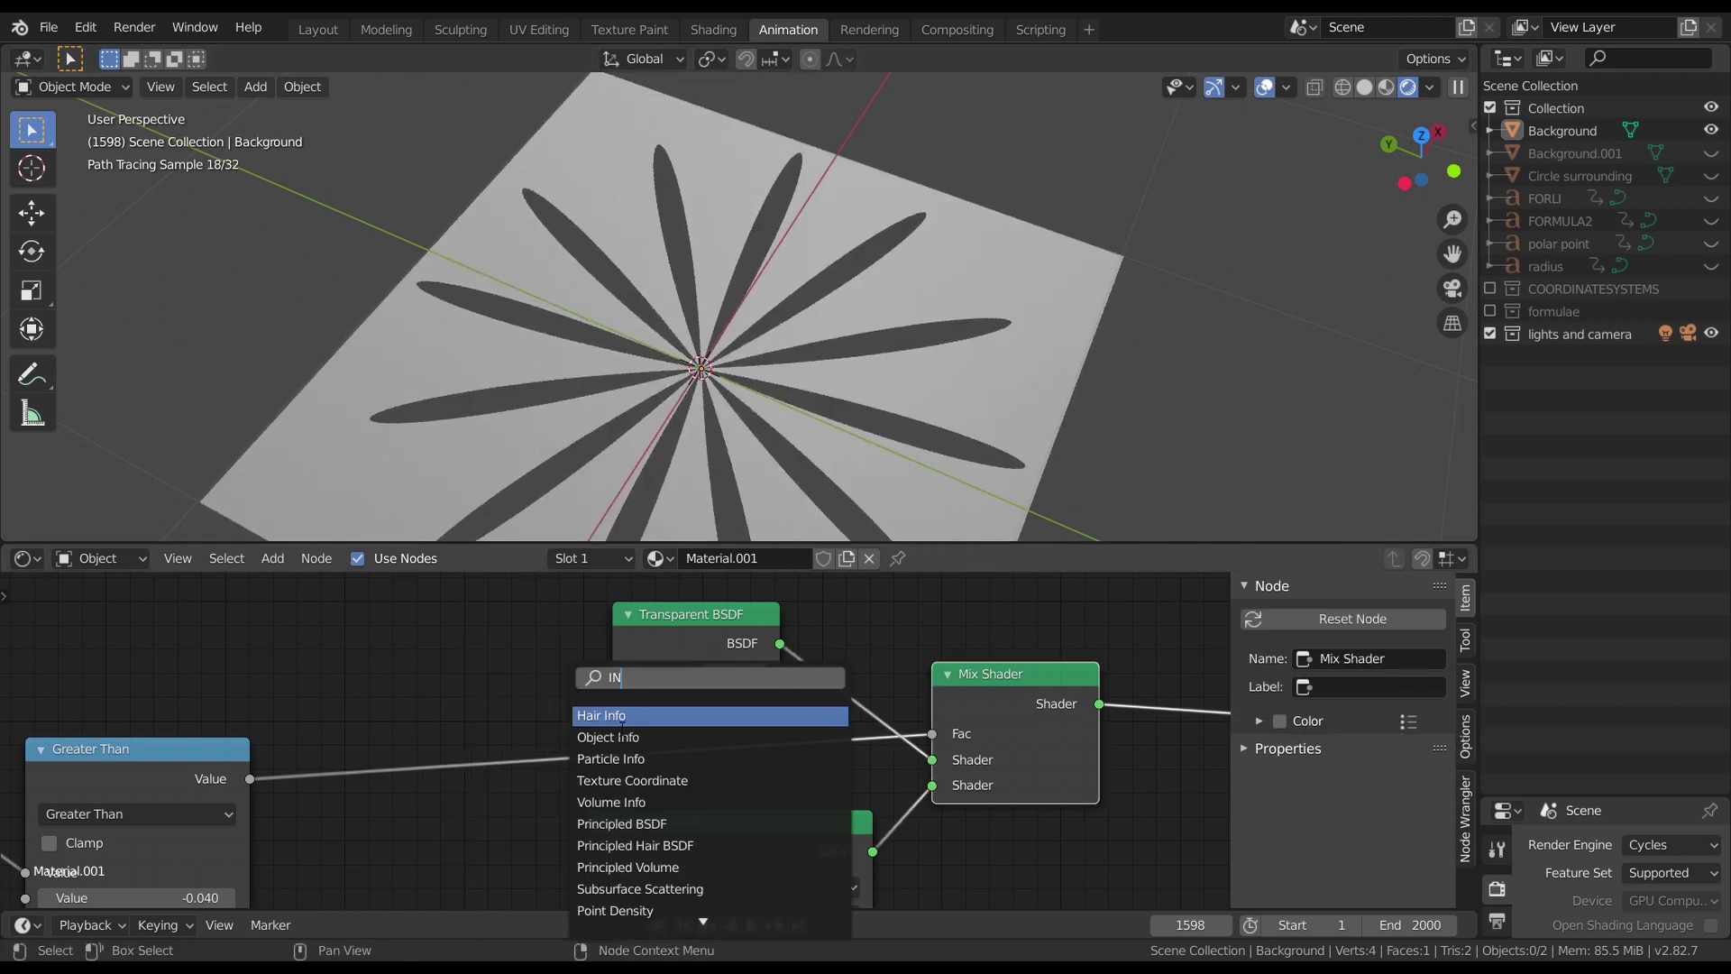
text(VERT)
key(Return)
click(596, 665)
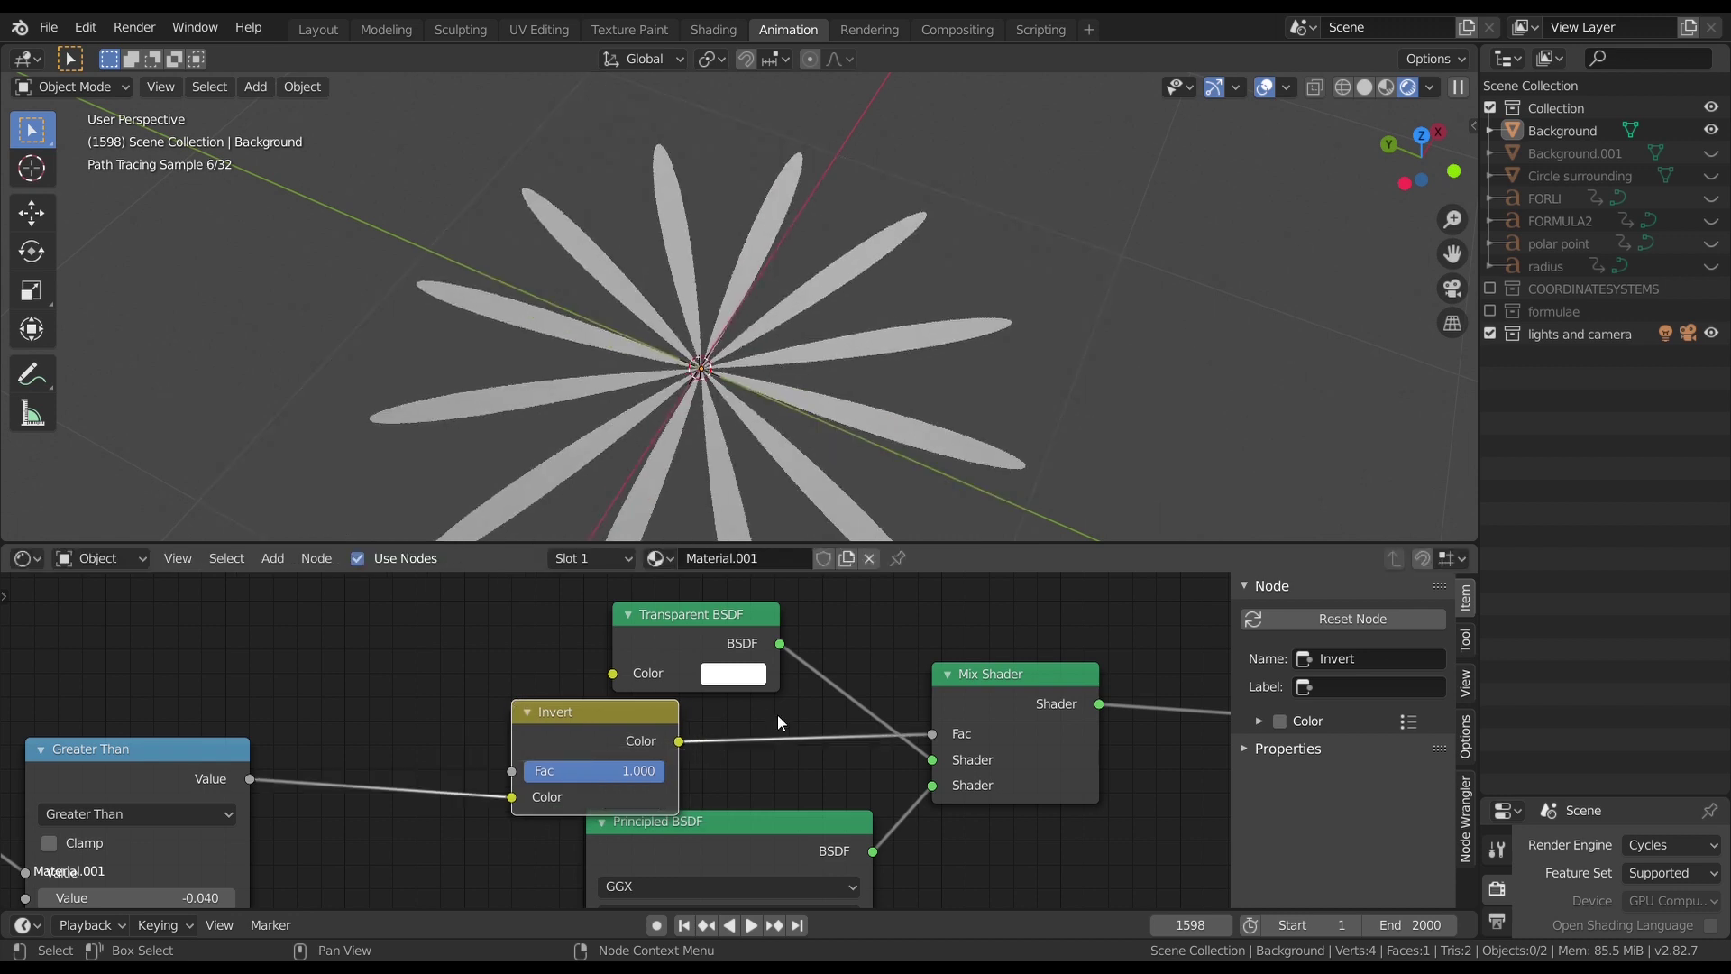
Step: Move the Invert node closer to Greater Than, clear of the Transparent and Principled BSDF nodes
scroll(777, 722, up, 2)
drag(607, 742, 495, 711)
scroll(695, 709, down, 3)
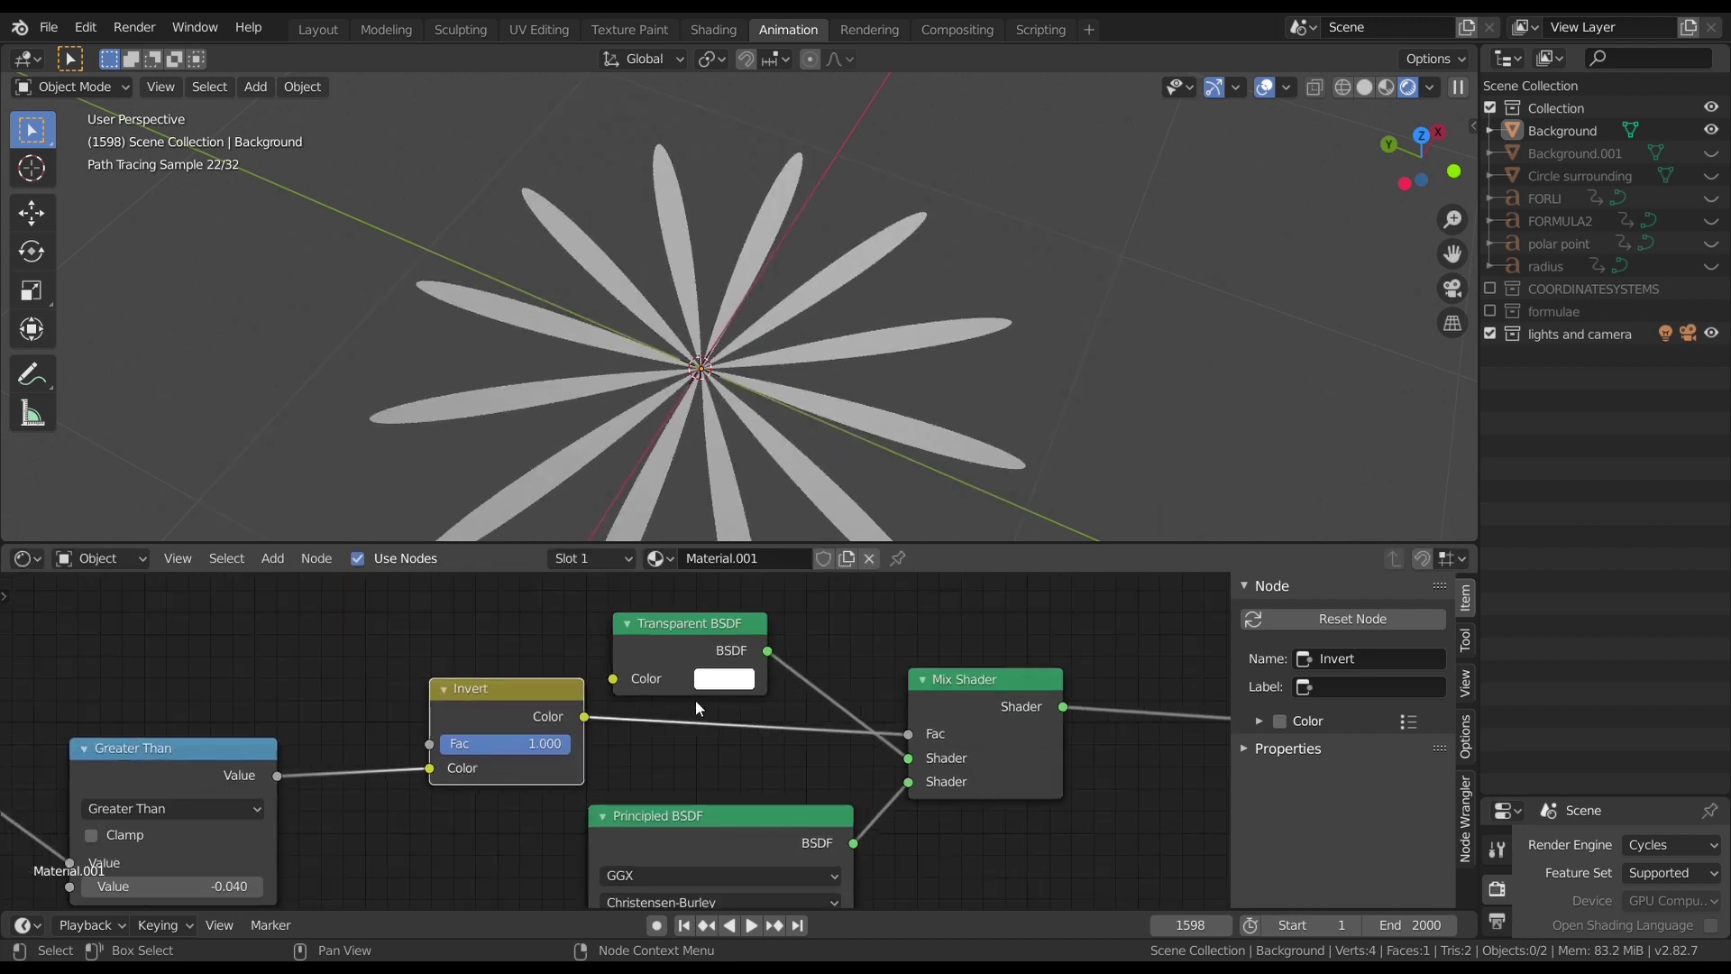
Step: Examine the Mix Shader's output link and the inverted petal mask from a steeper angle in the rendered view
scroll(695, 708, up, 3)
scroll(1004, 714, down, 2)
middle_drag(971, 713, 659, 722)
scroll(760, 718, down, 5)
middle_drag(835, 718, 709, 720)
scroll(817, 431, up, 1)
scroll(821, 441, down, 3)
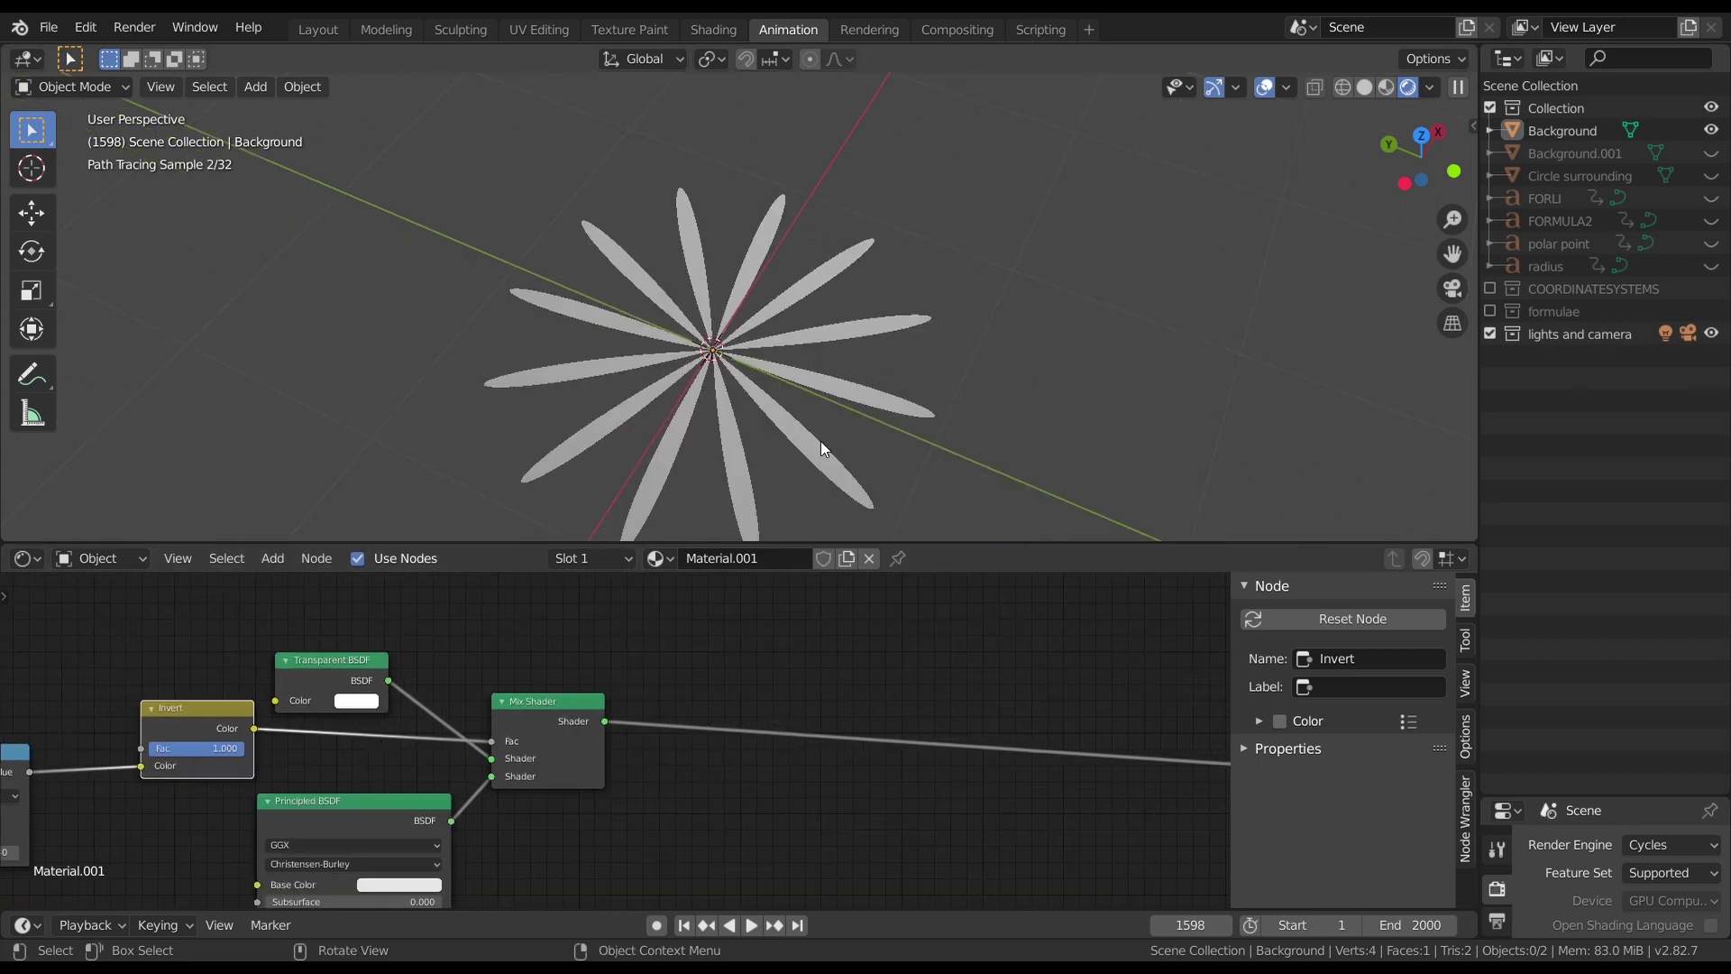
middle_drag(820, 441, 820, 520)
scroll(765, 705, up, 2)
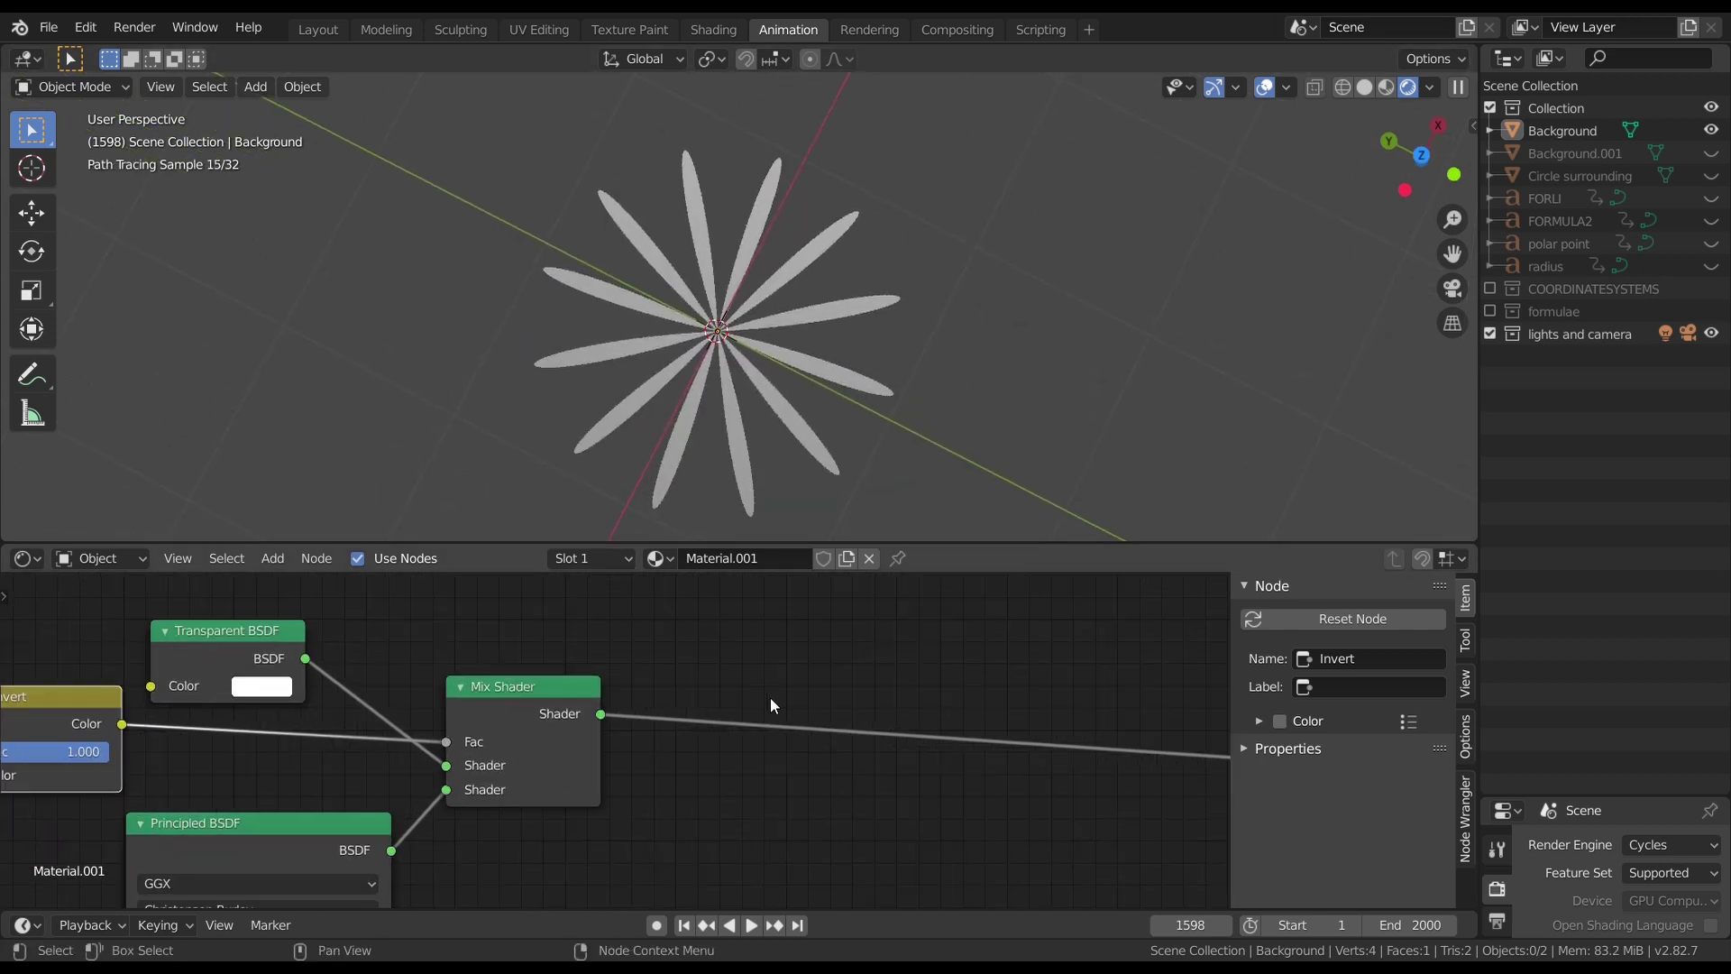
Step: Set the Principled BSDF's Base Color to red and check the petals in the rendered view
scroll(770, 696, down, 1)
middle_drag(772, 694, 1030, 586)
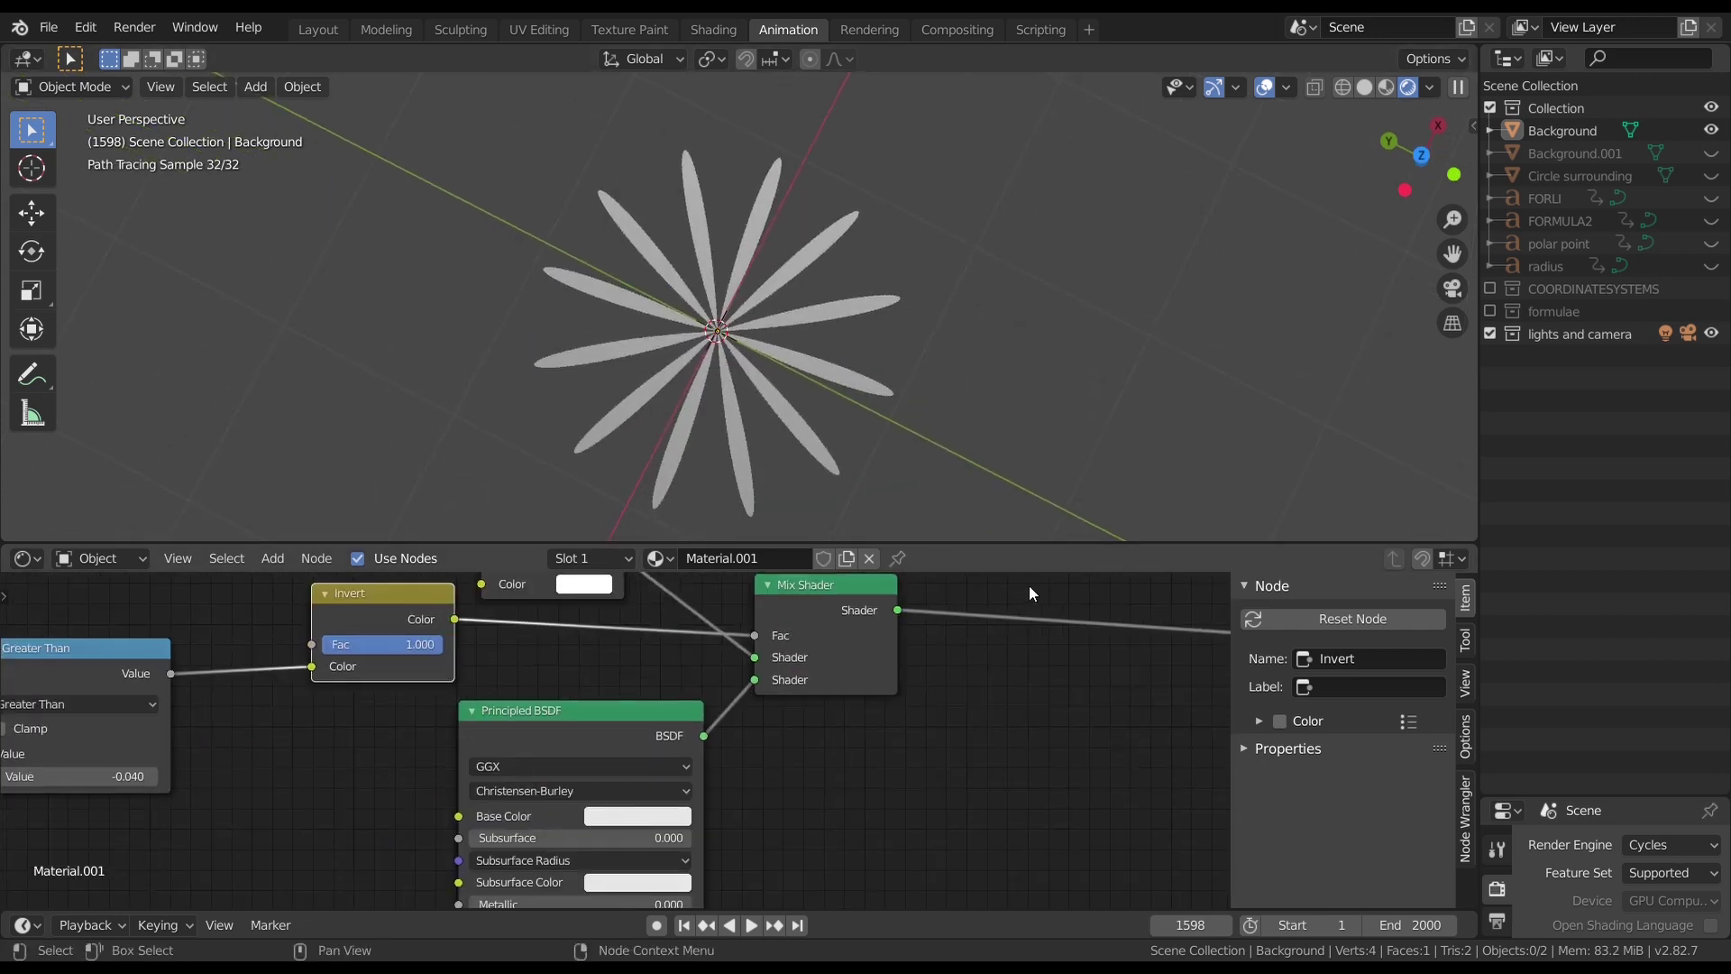
click(625, 814)
click(669, 665)
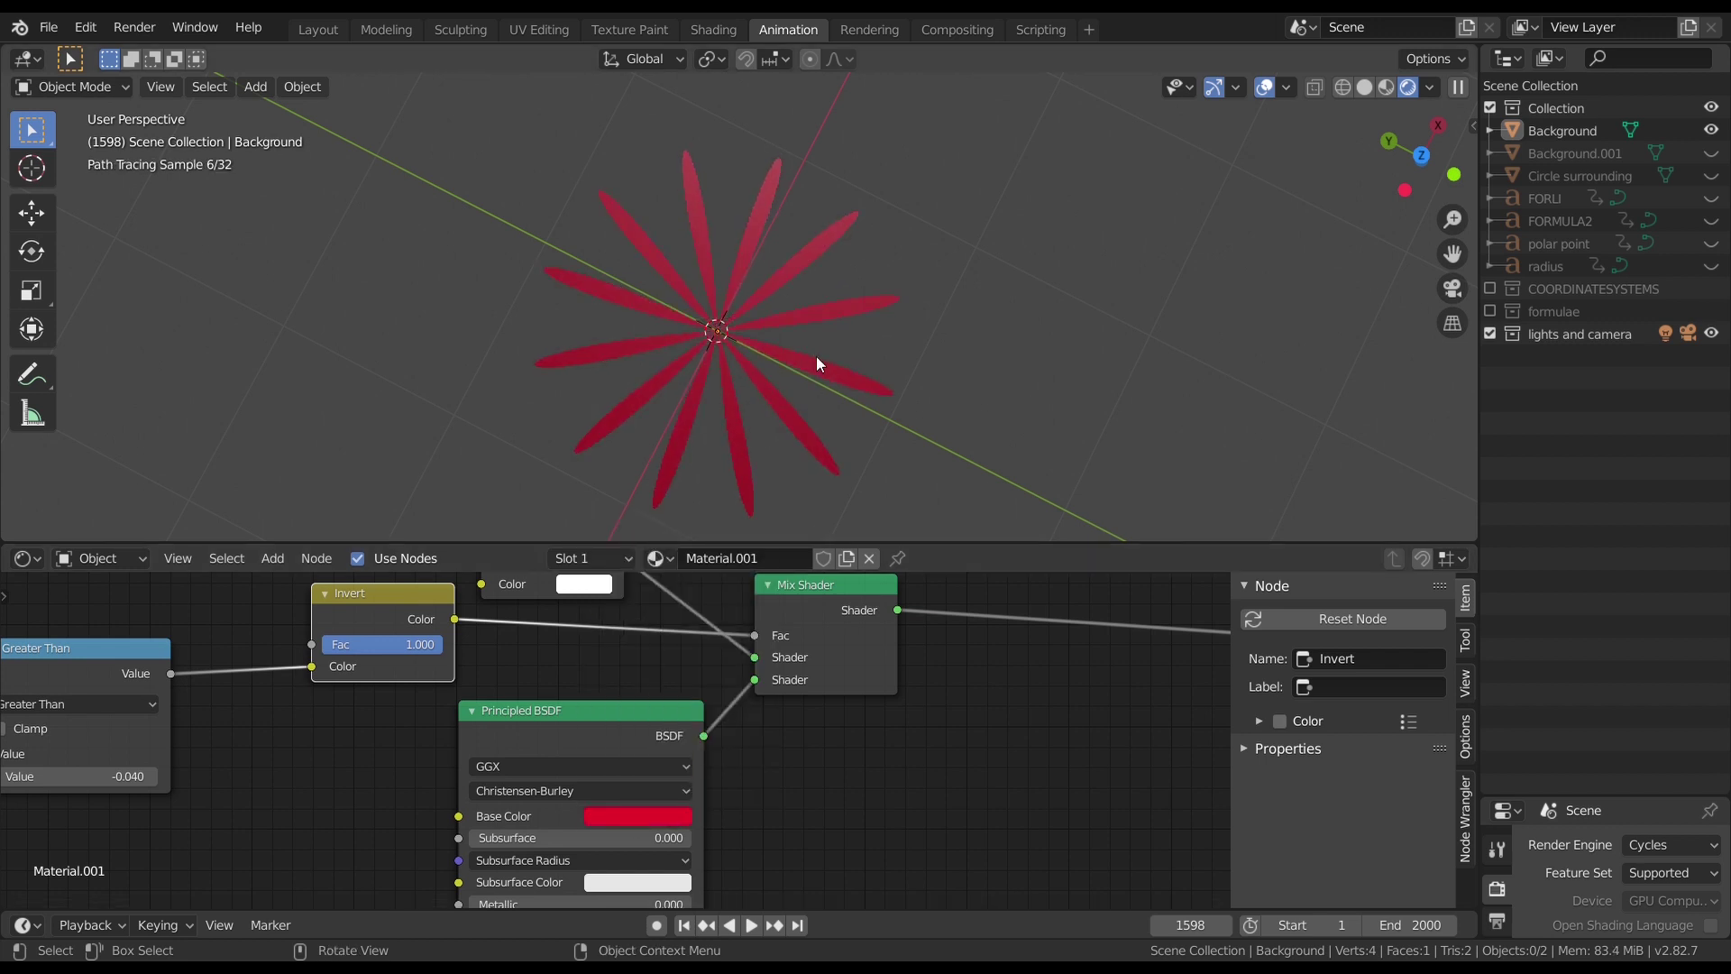
key(KP_7)
middle_drag(1035, 318, 1115, 204)
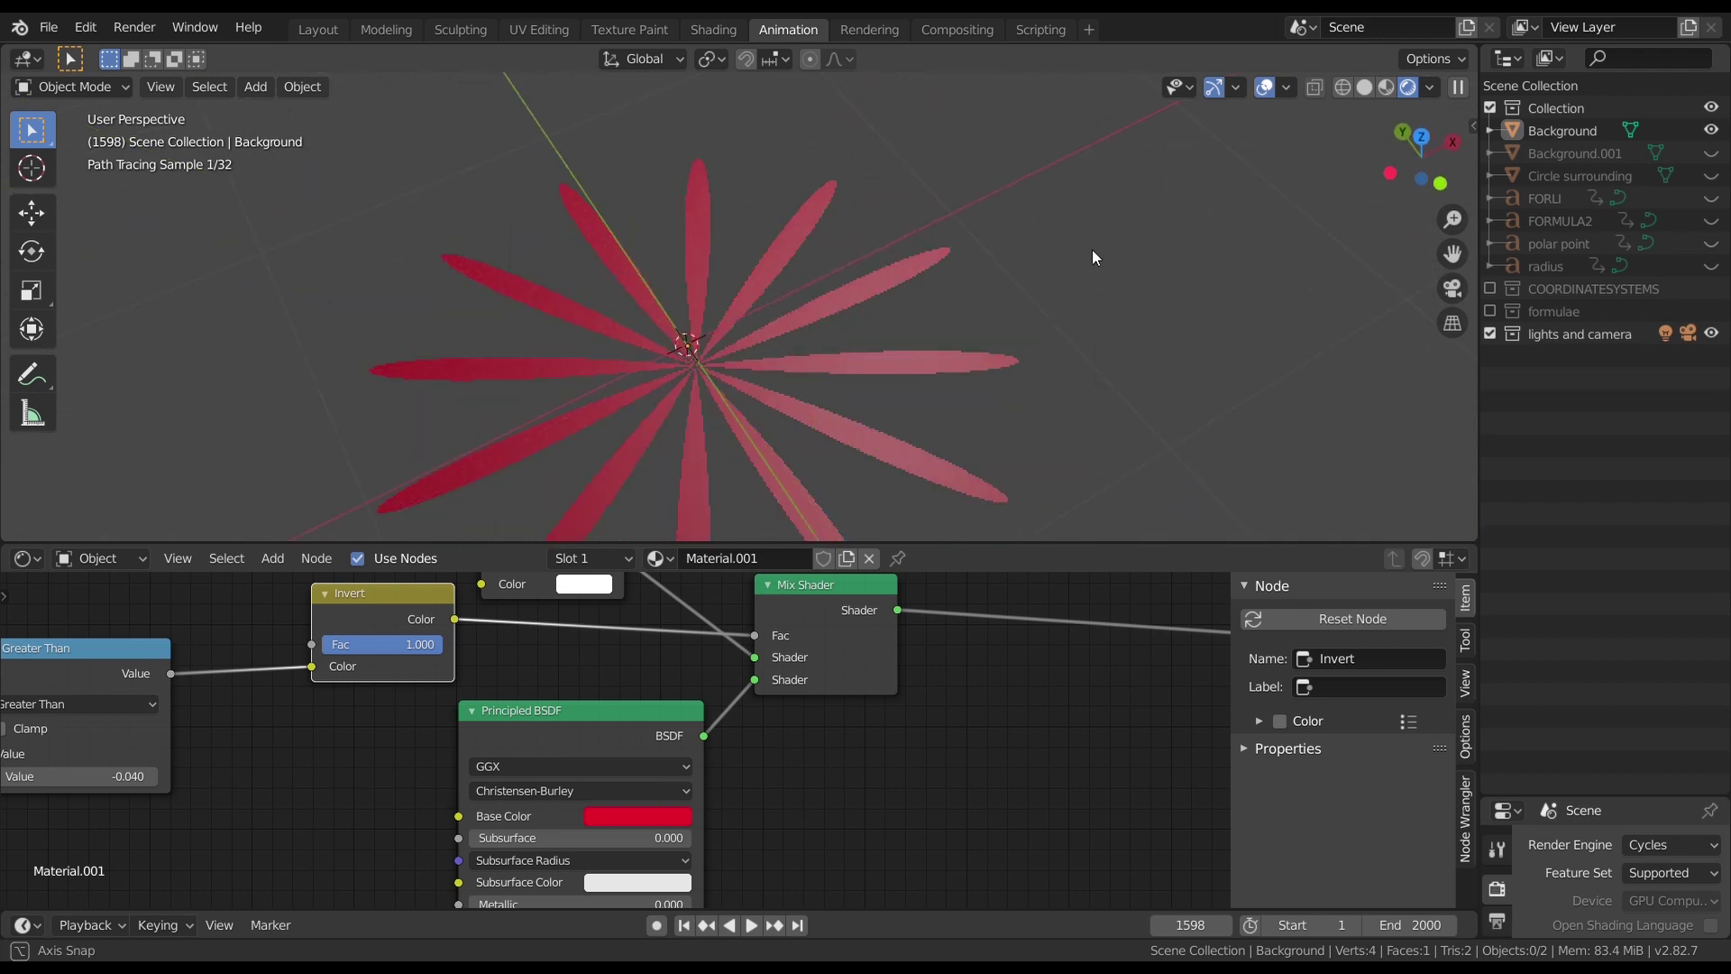